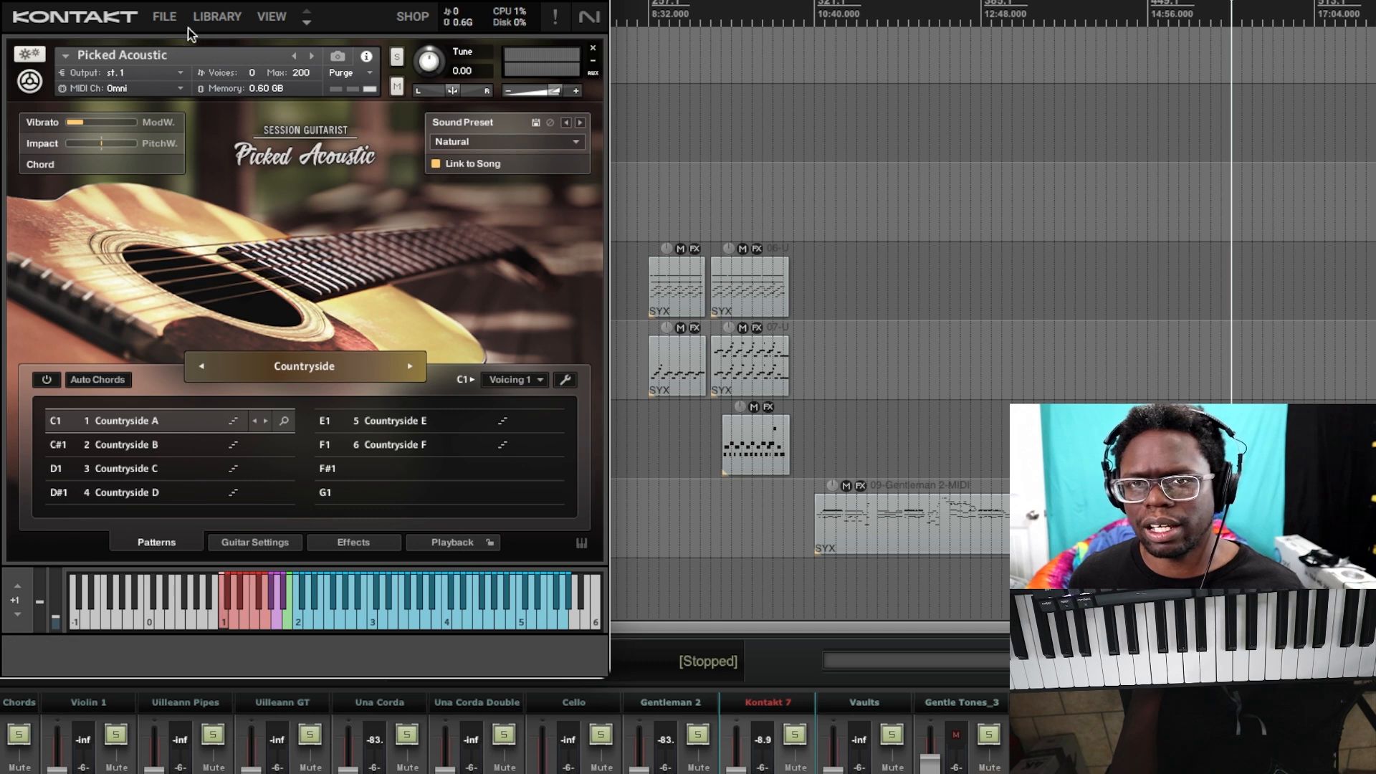
# Look through the guitar libraries and the Picked Acoustic instrument's entries, and close the library browser.
pyautogui.click(218, 21)
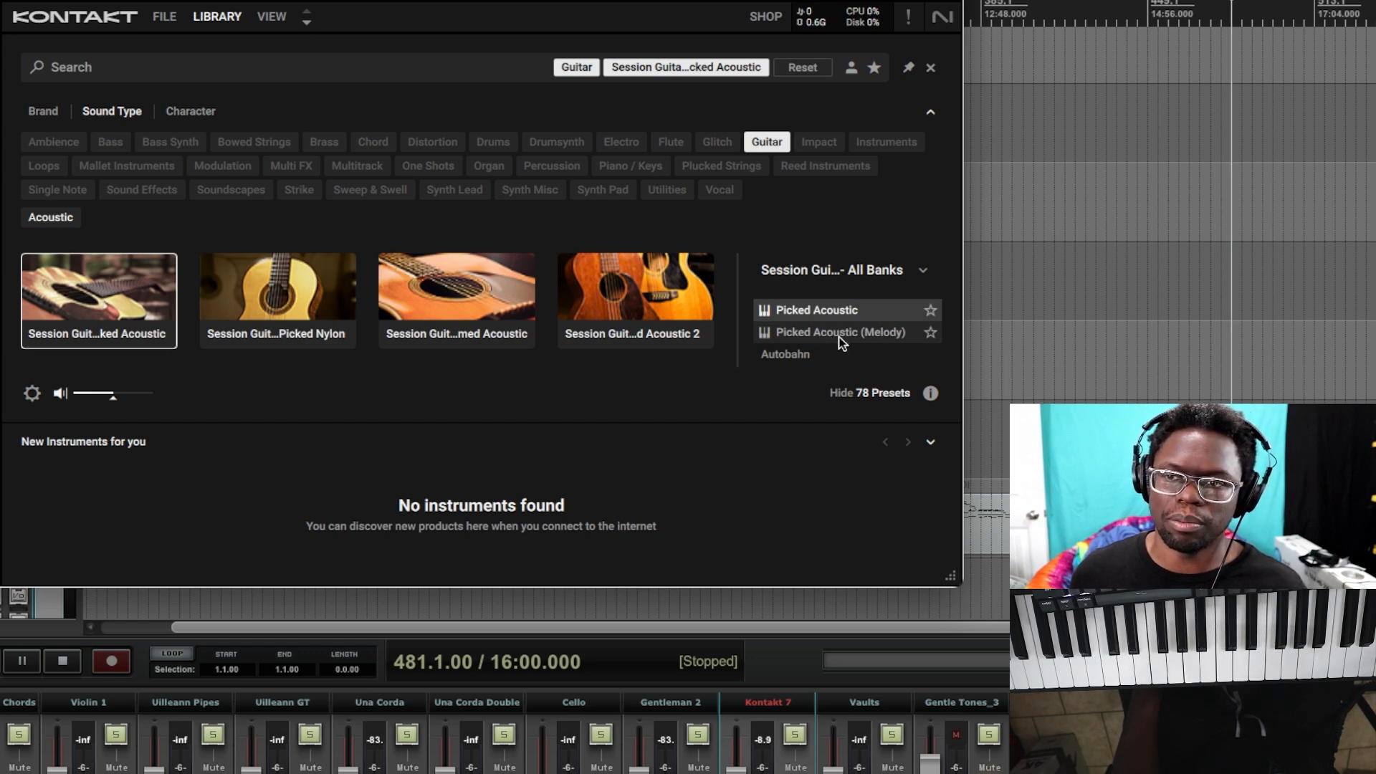
pyautogui.click(216, 16)
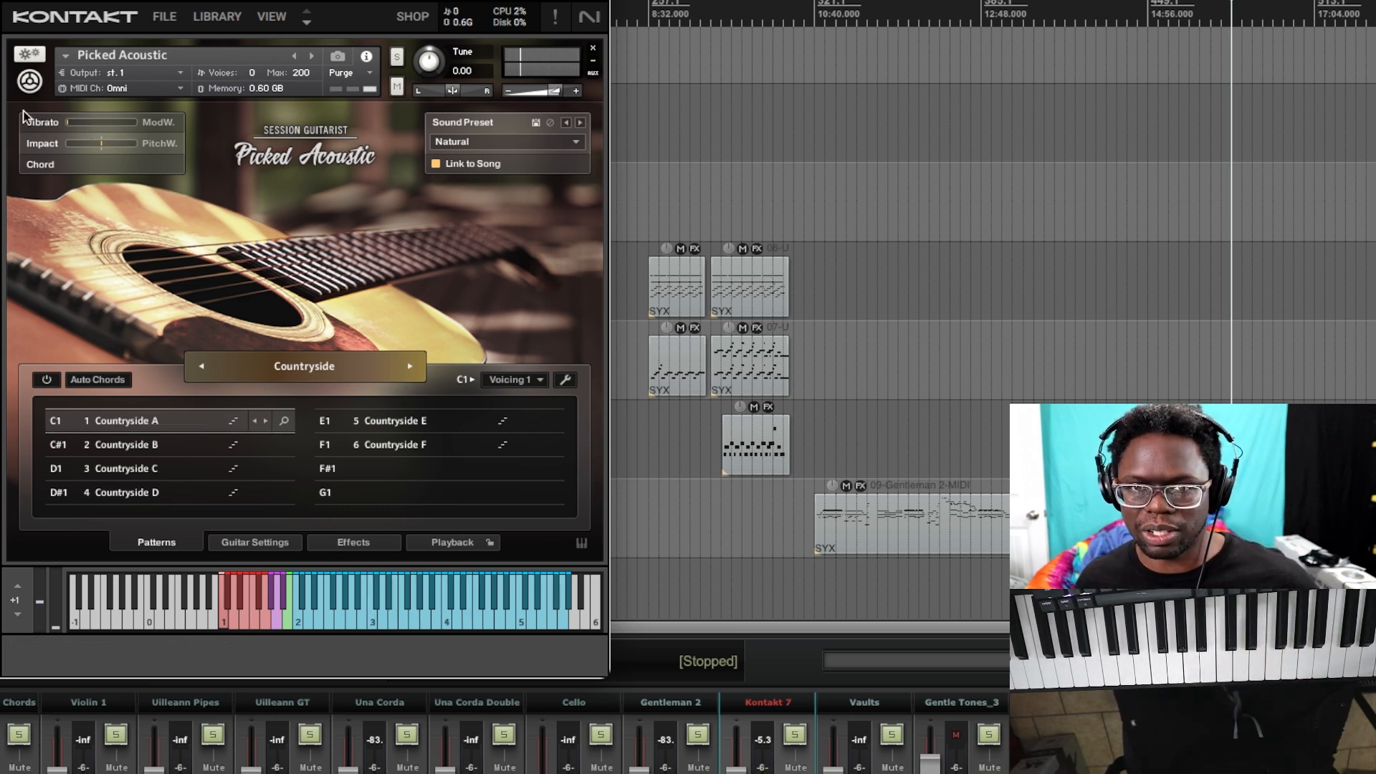
# Try the Dynamic Picking and Plastic Pop sound presets on the Picked Acoustic instrument.
pyautogui.click(493, 142)
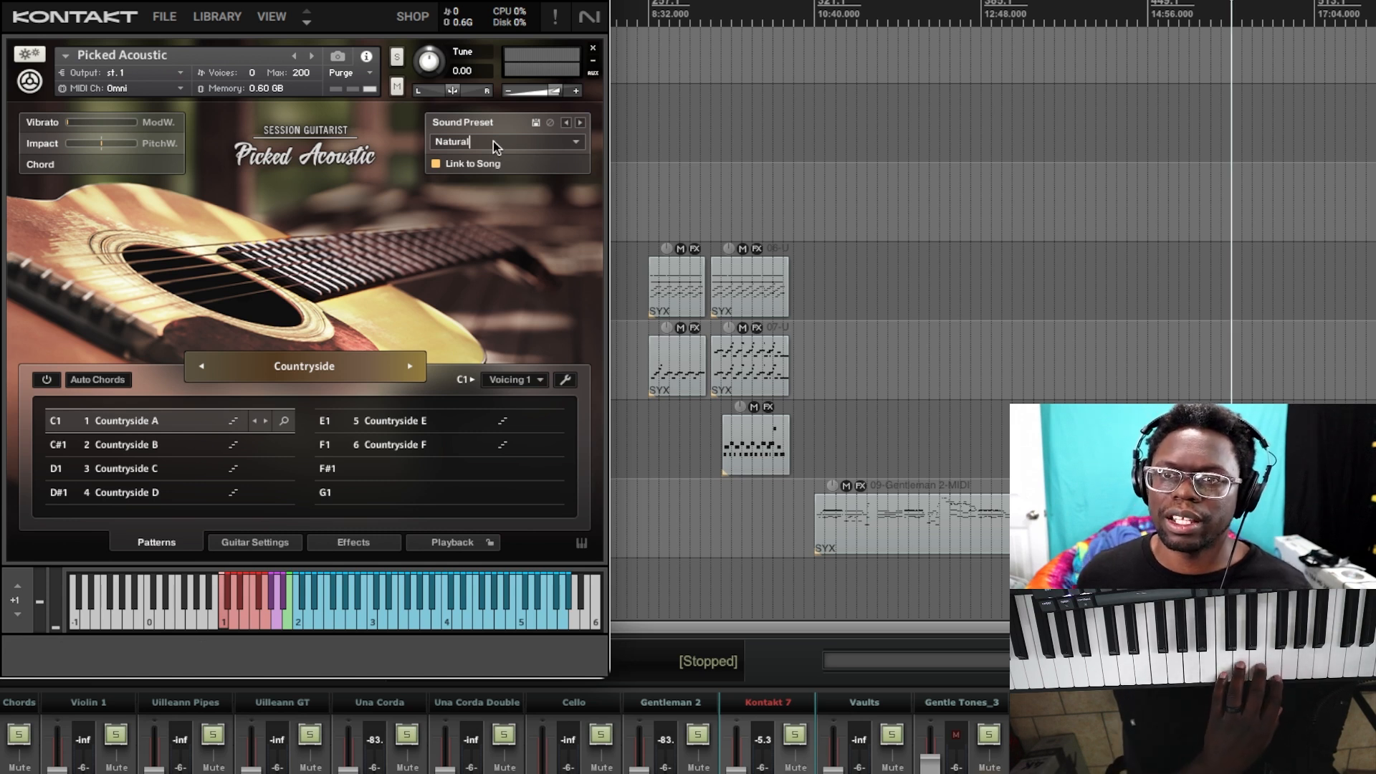
pyautogui.click(582, 125)
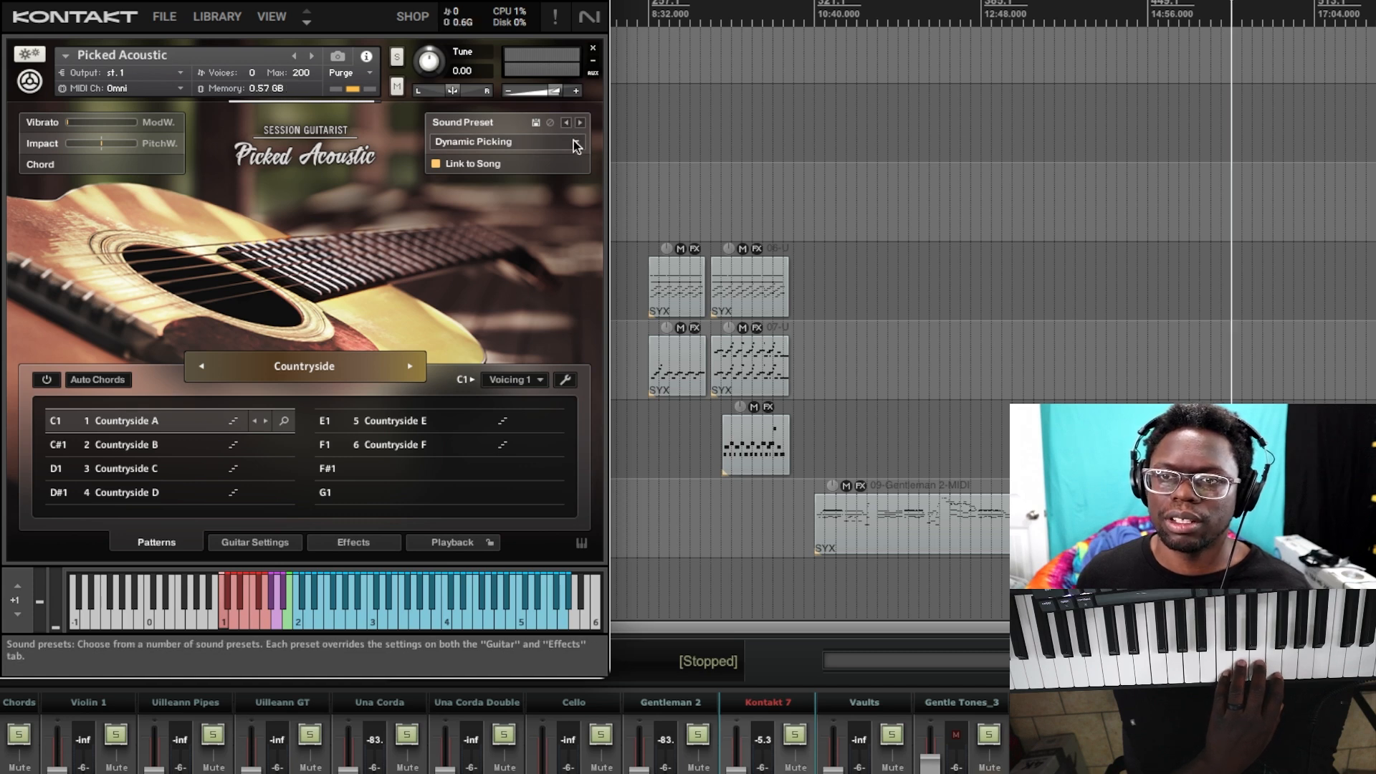
pyautogui.click(574, 142)
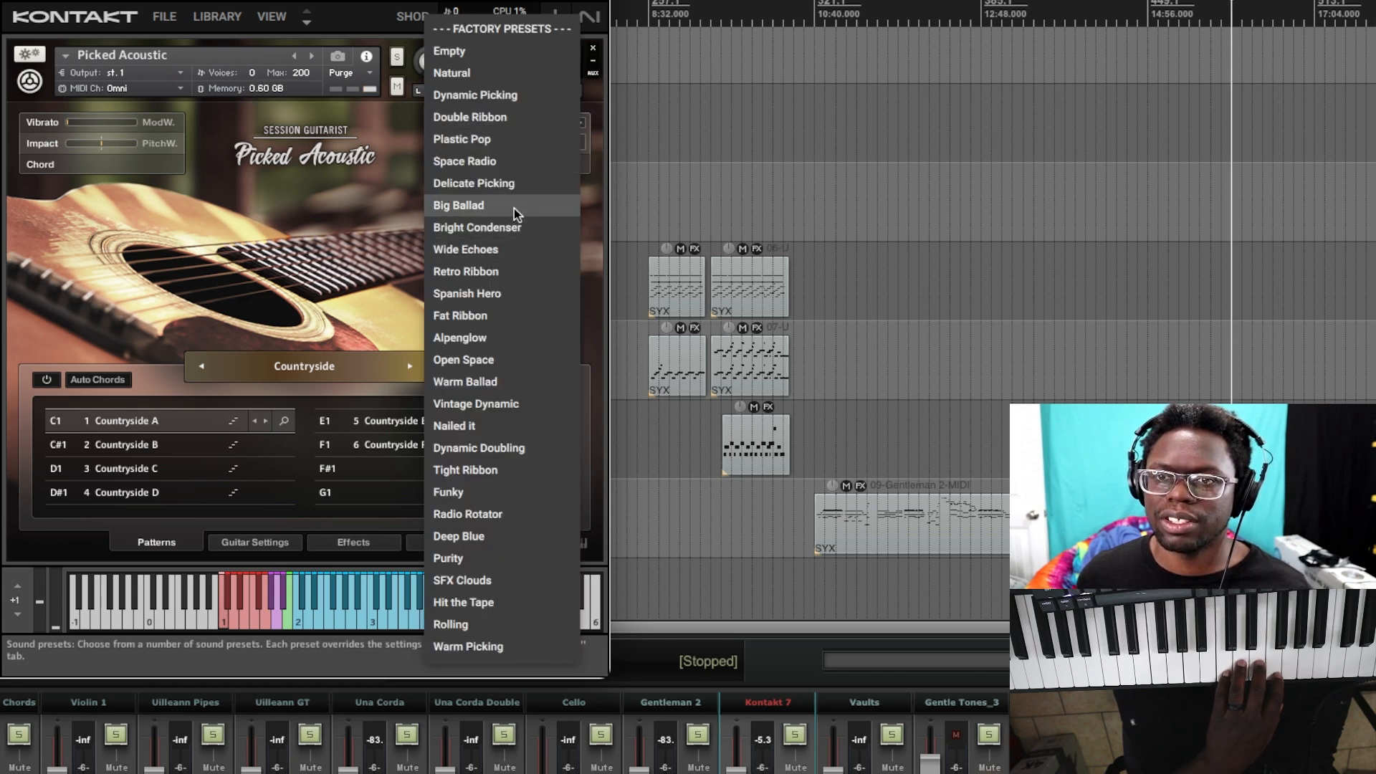
pyautogui.click(384, 200)
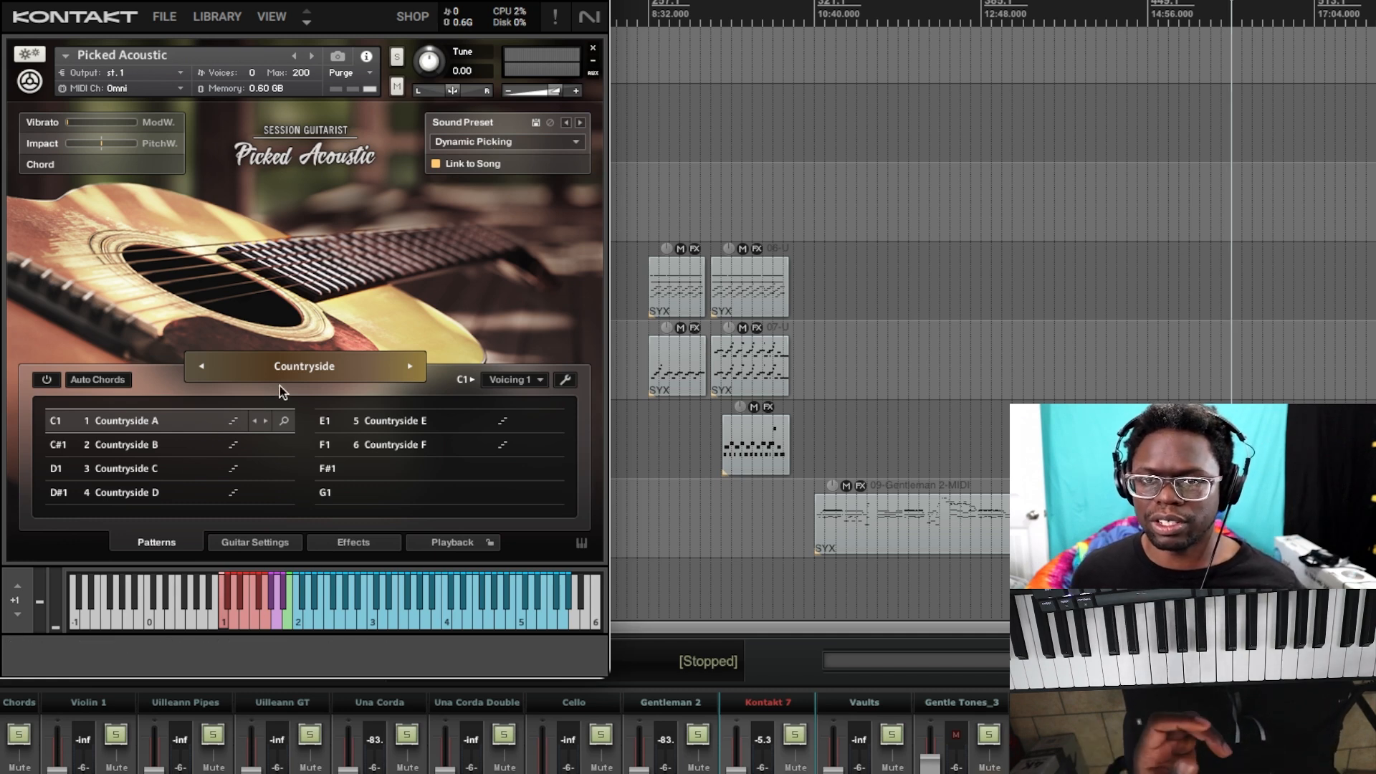
pyautogui.click(568, 142)
pyautogui.click(526, 147)
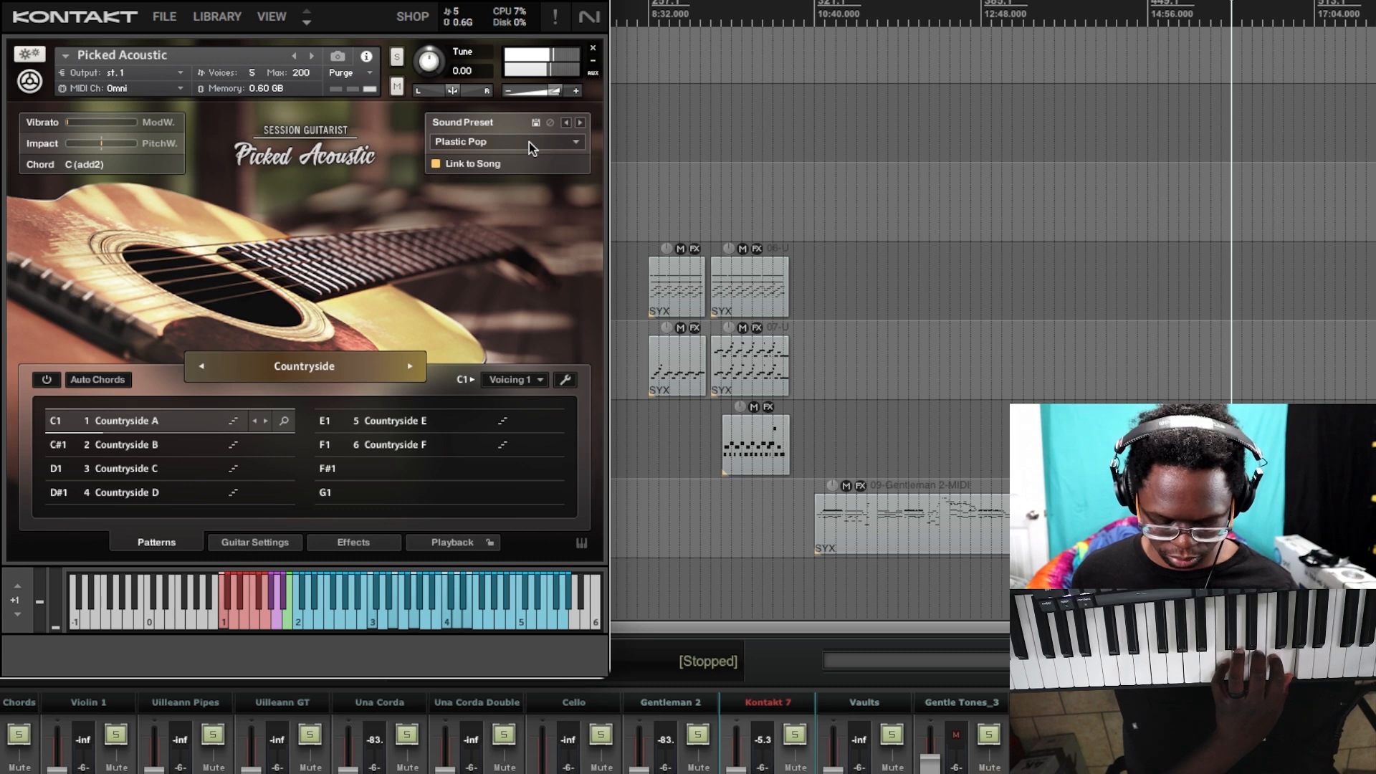
# Try the Dynamic Doubling and Fat Ribbon sound presets on the guitar.
pyautogui.click(573, 142)
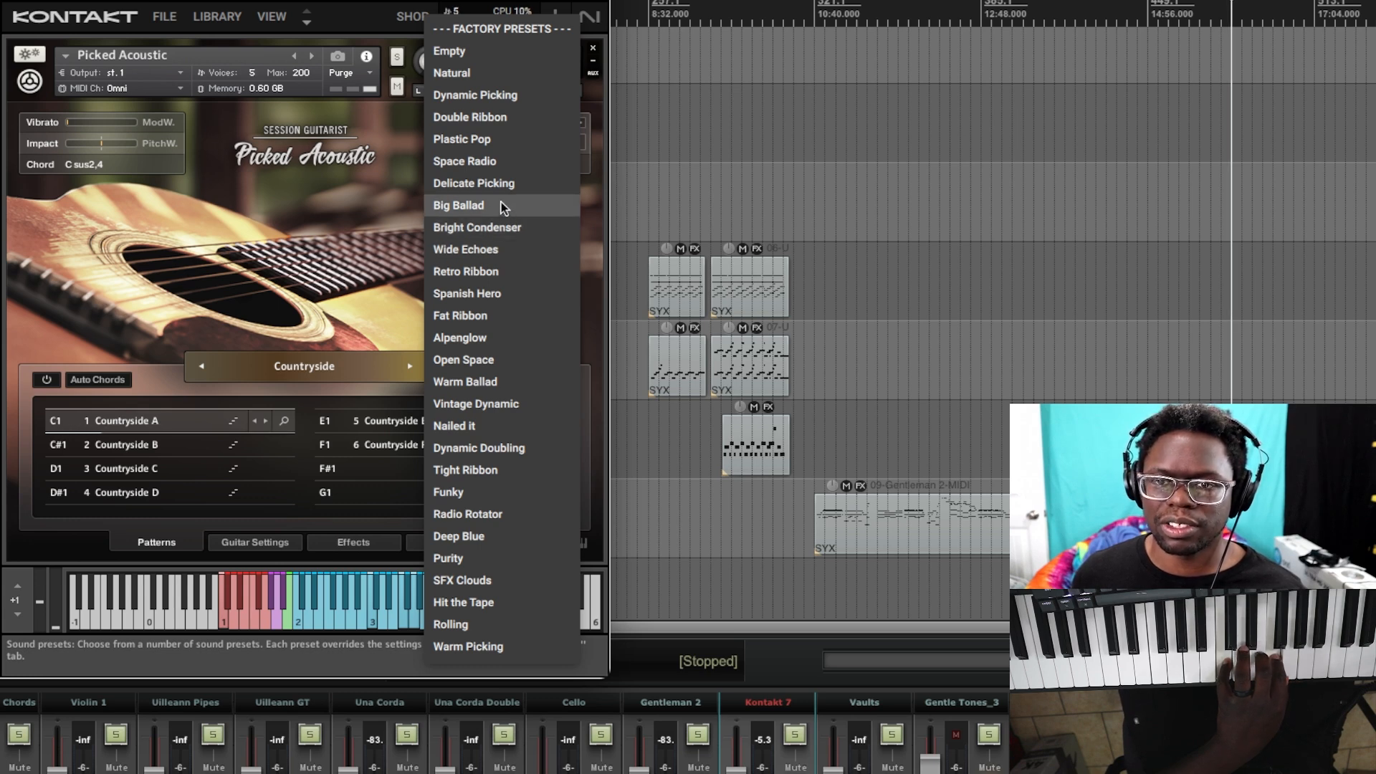
pyautogui.click(498, 446)
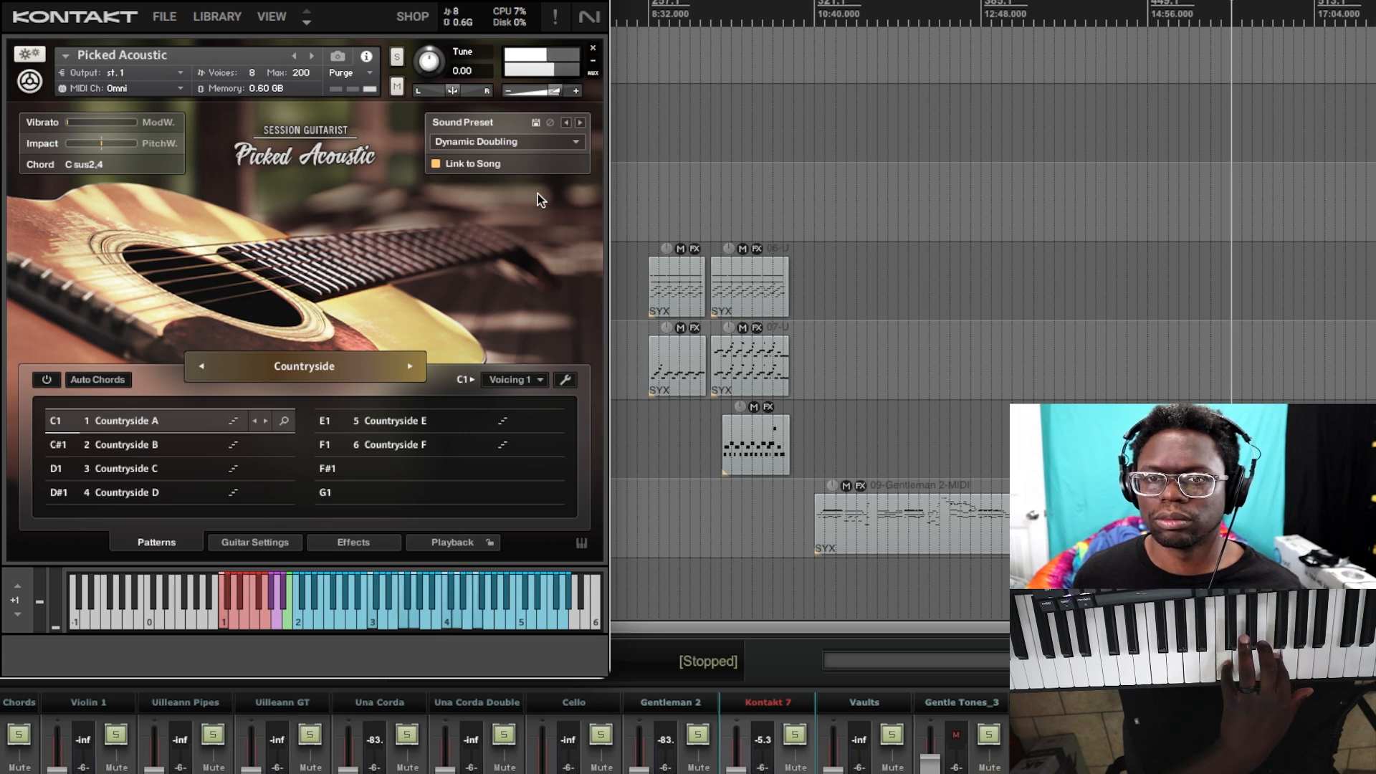
pyautogui.click(544, 147)
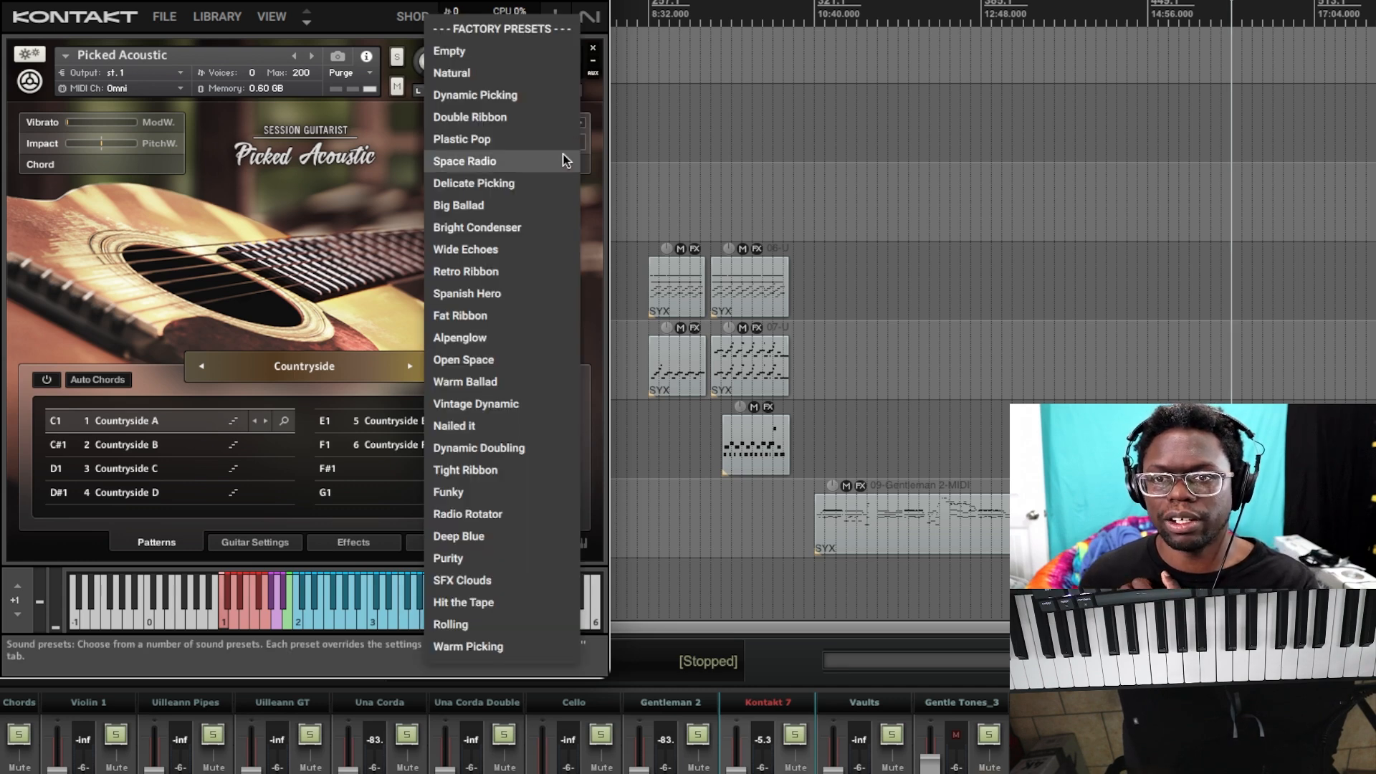
pyautogui.click(527, 315)
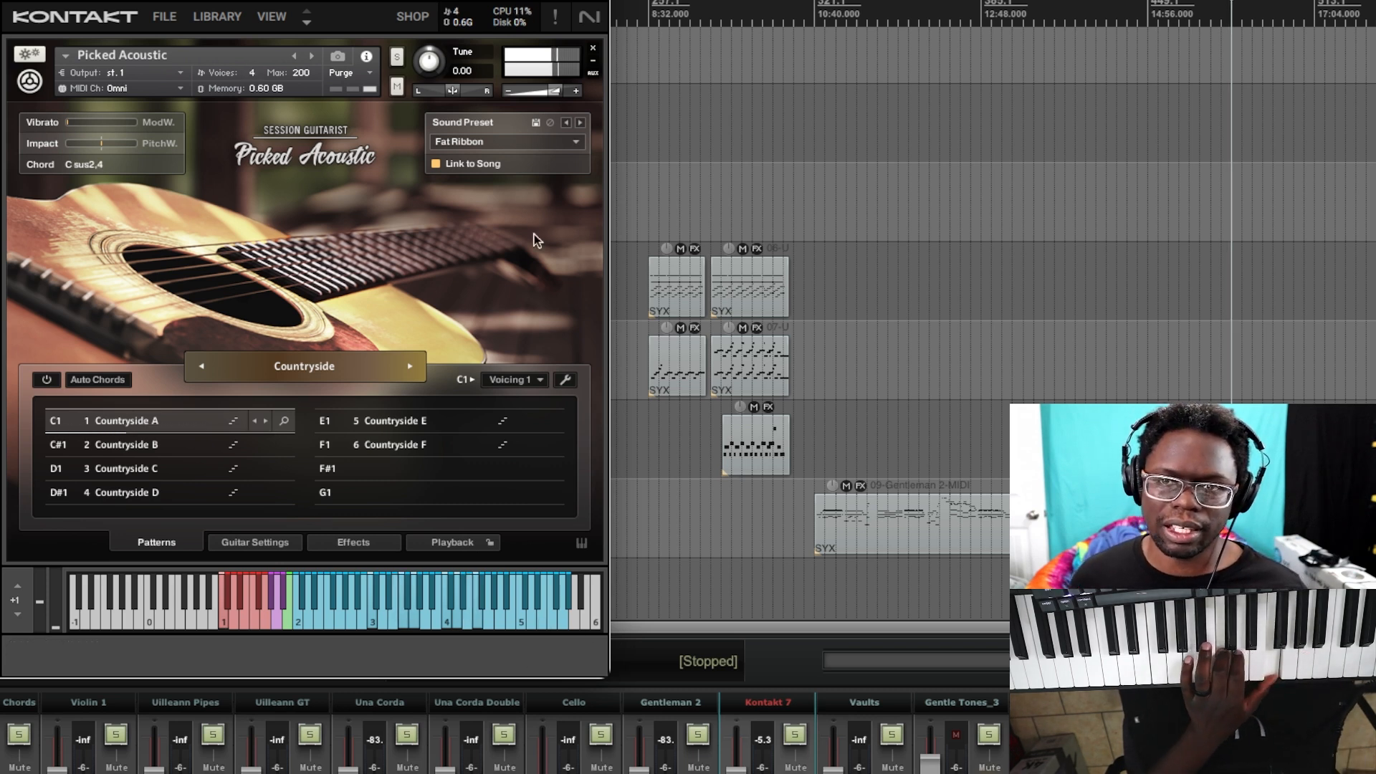
# Set the guitar's sound preset to Natural.
pyautogui.click(547, 141)
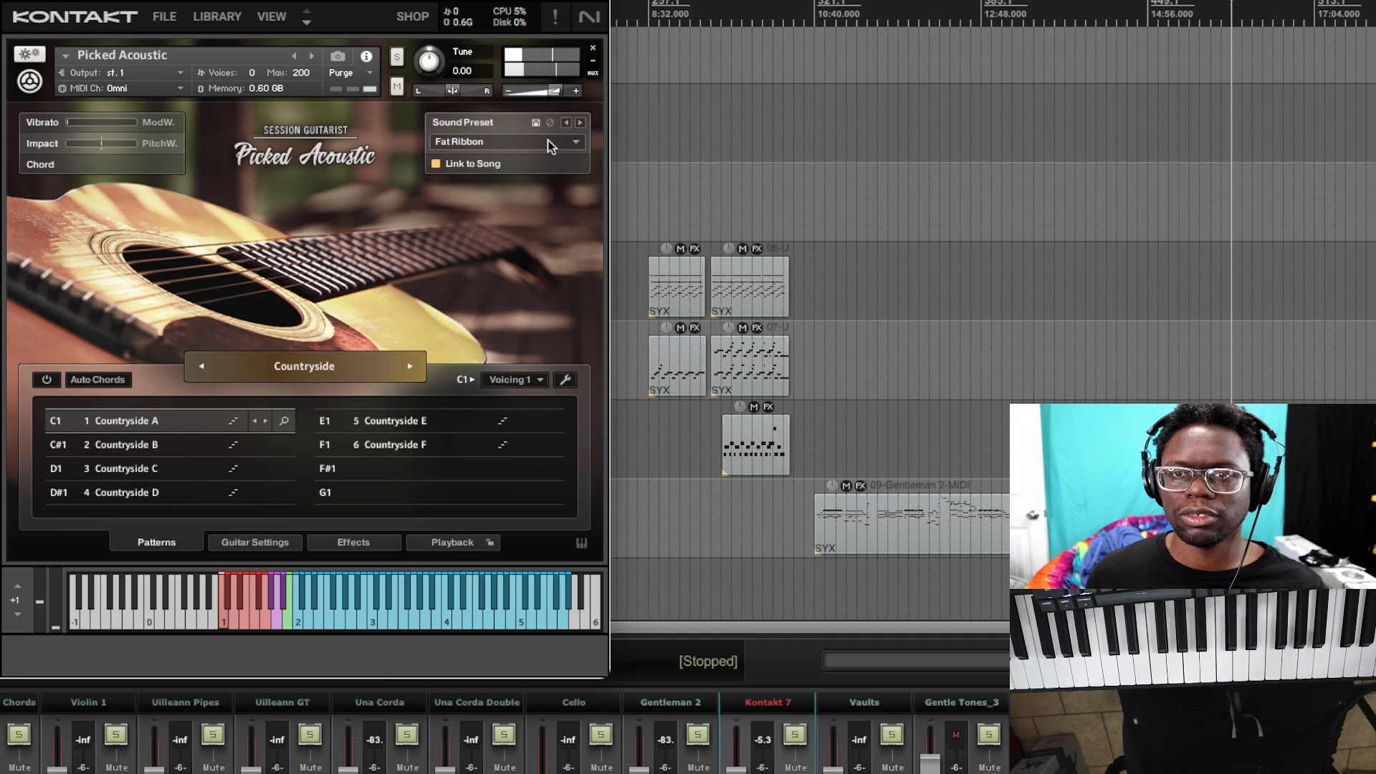
pyautogui.click(573, 143)
pyautogui.click(520, 79)
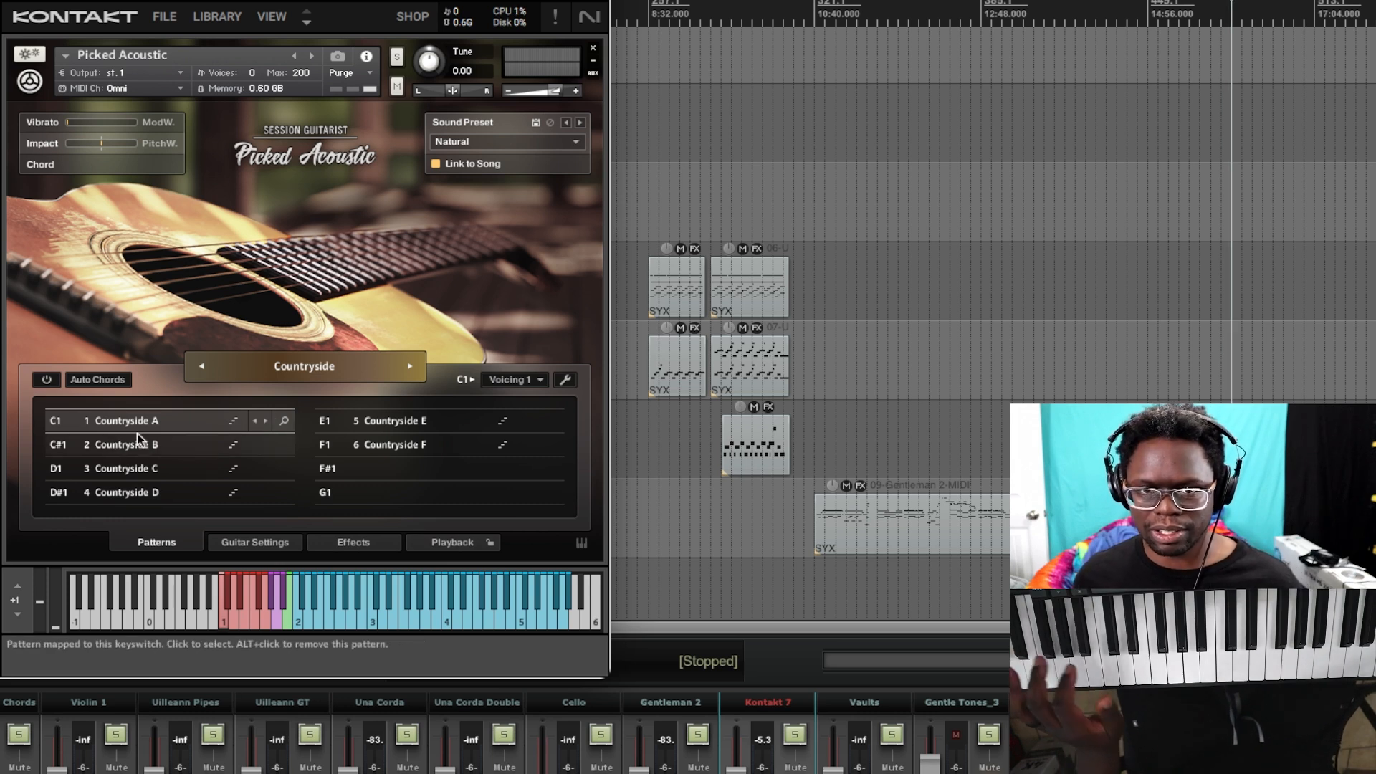
# Turn on Auto Chords and try the keys of D major and Gb major.
pyautogui.click(92, 380)
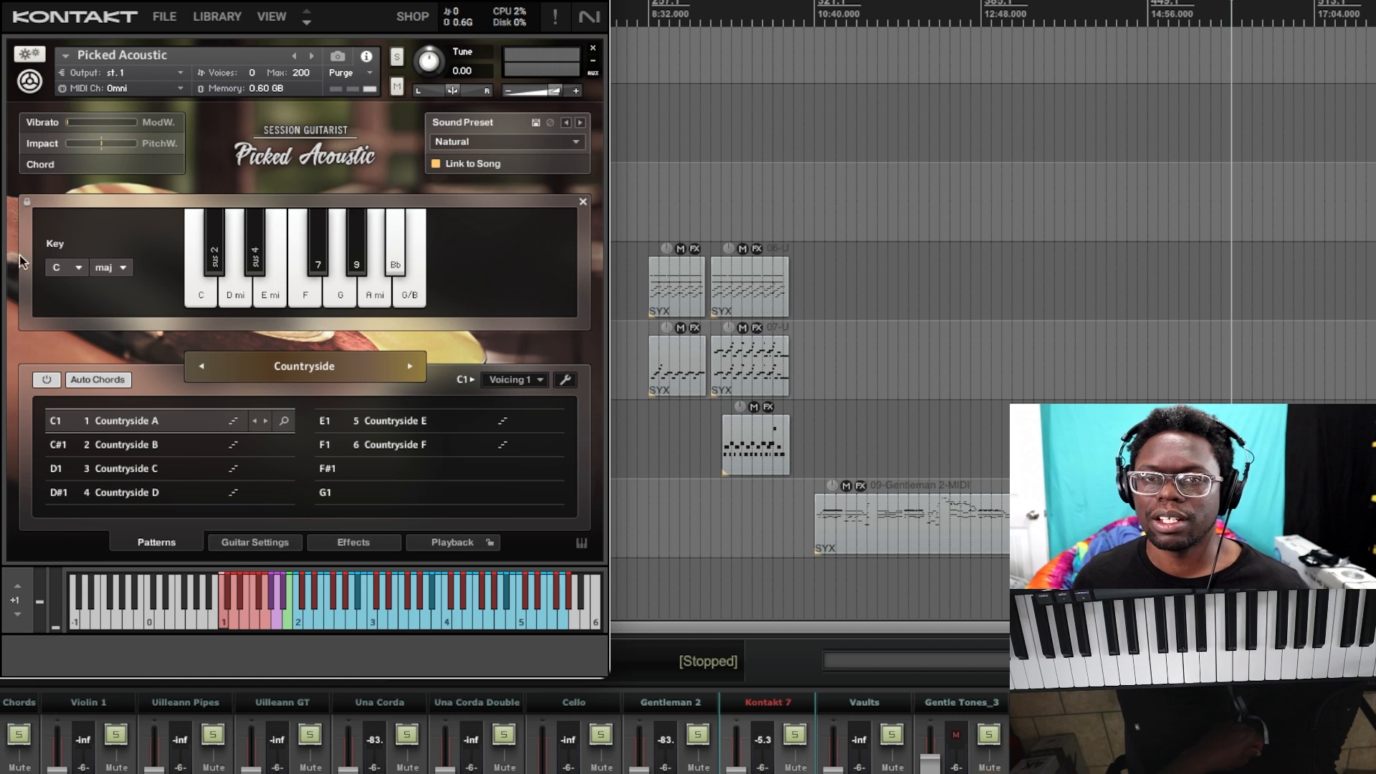
pyautogui.click(67, 268)
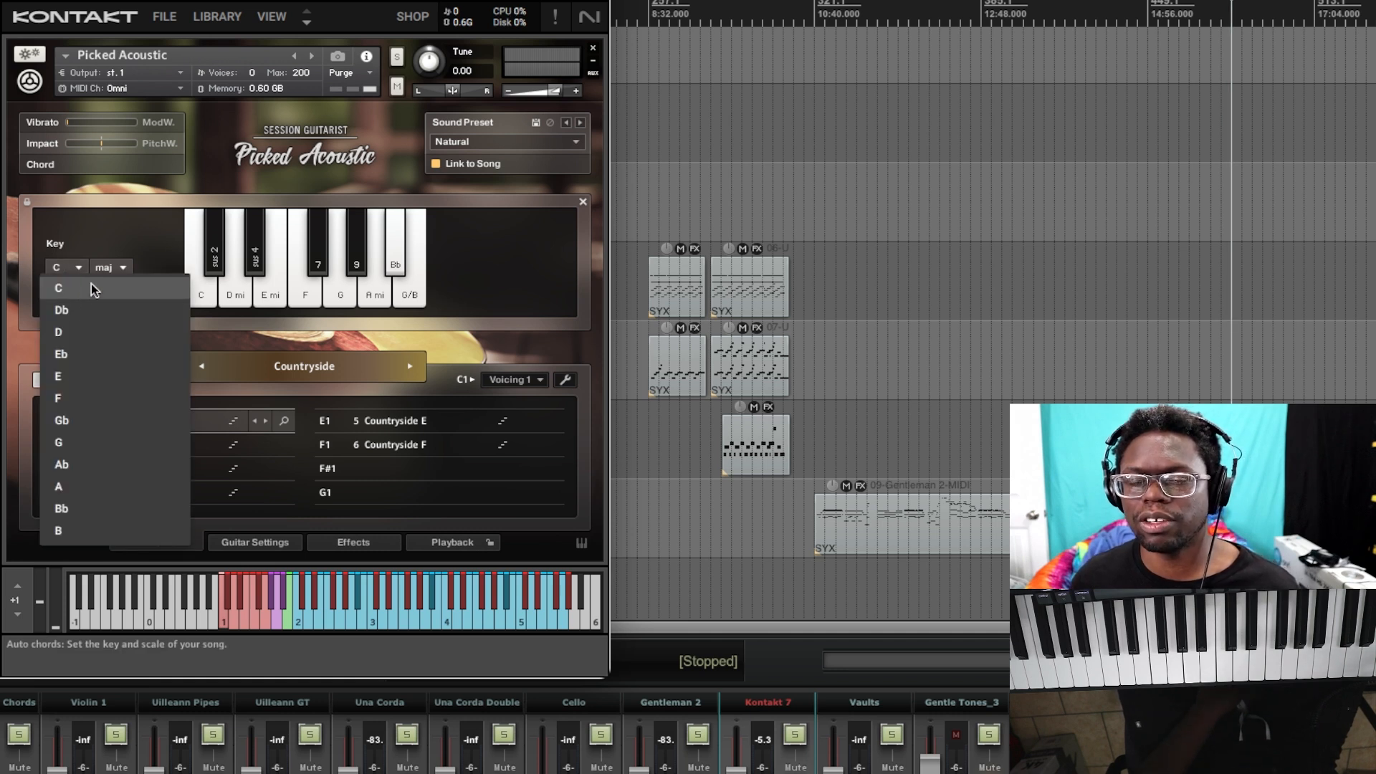
pyautogui.click(88, 332)
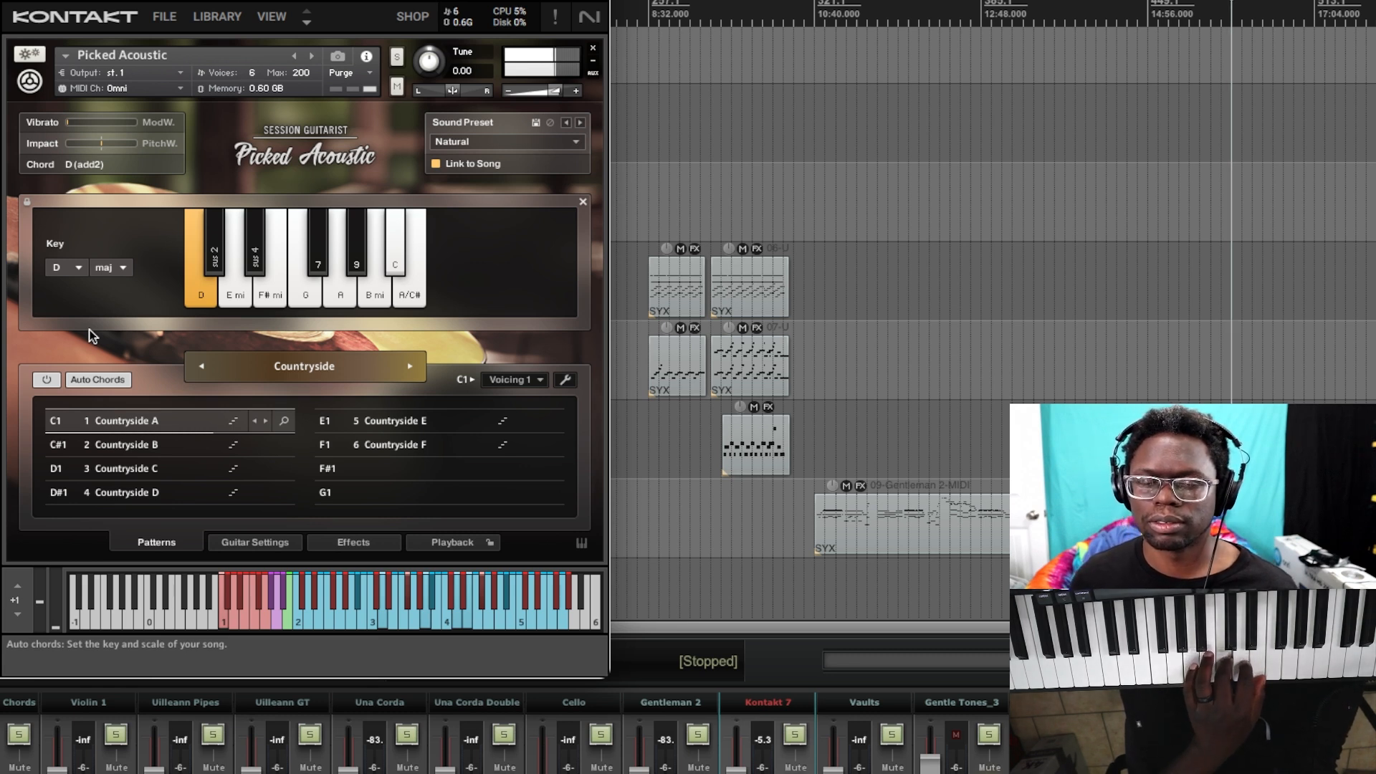
pyautogui.click(75, 265)
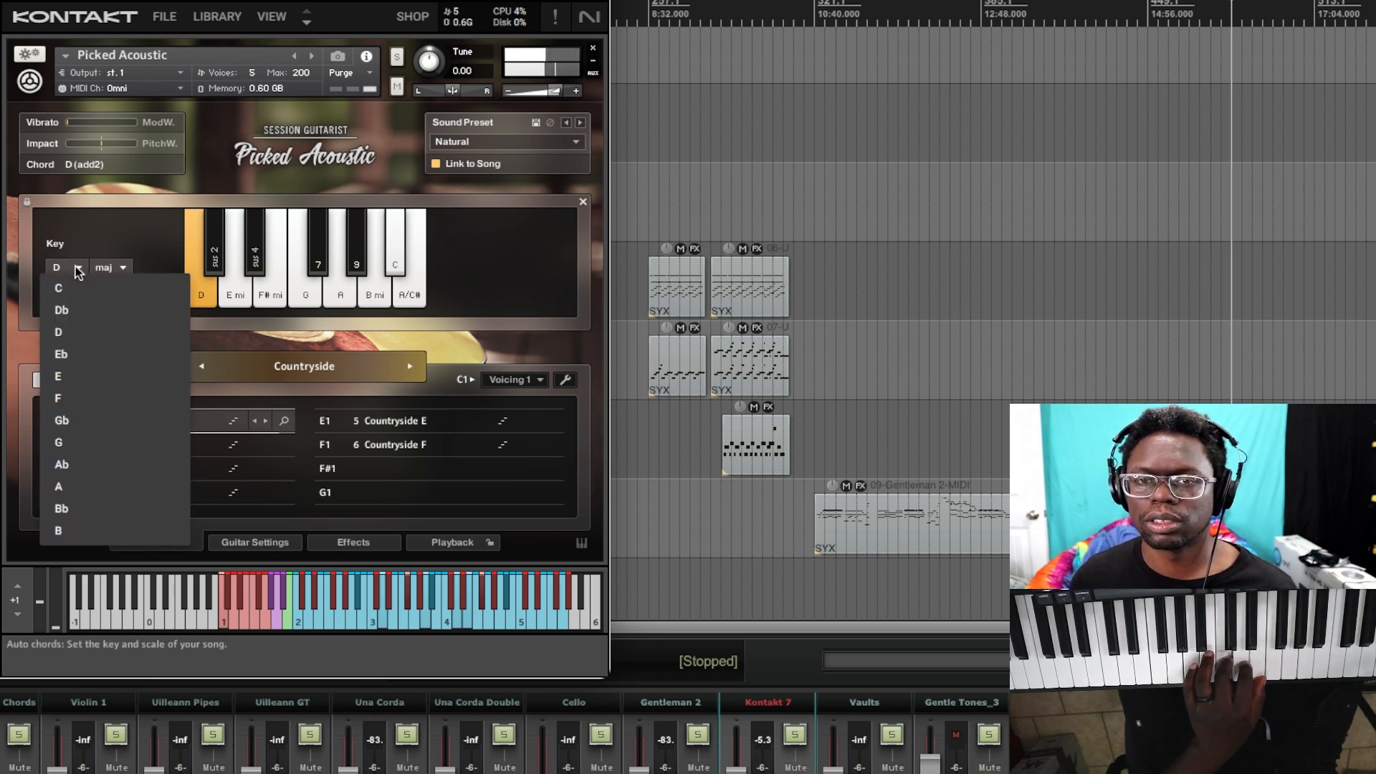
pyautogui.click(81, 420)
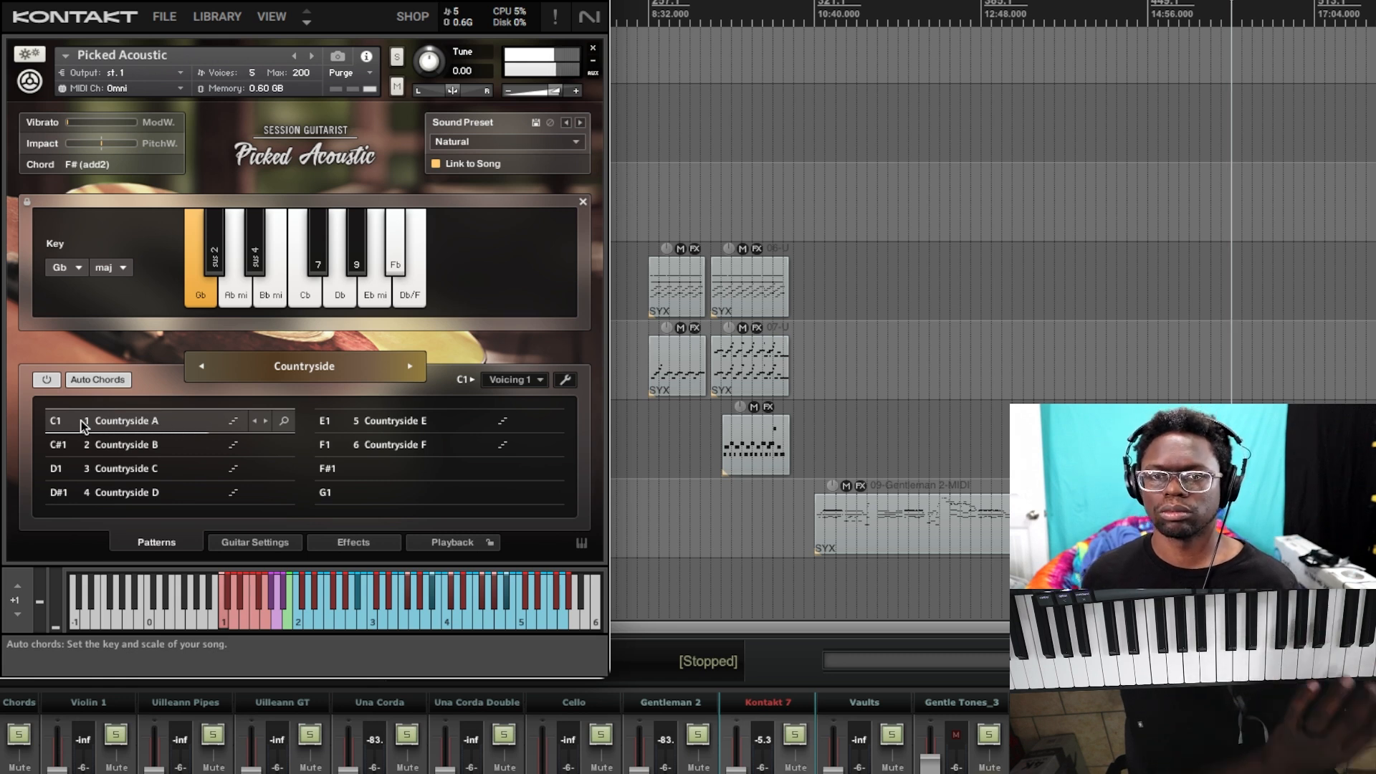
# Set the Auto Chords key back to C major and turn Auto Chords off.
pyautogui.click(71, 271)
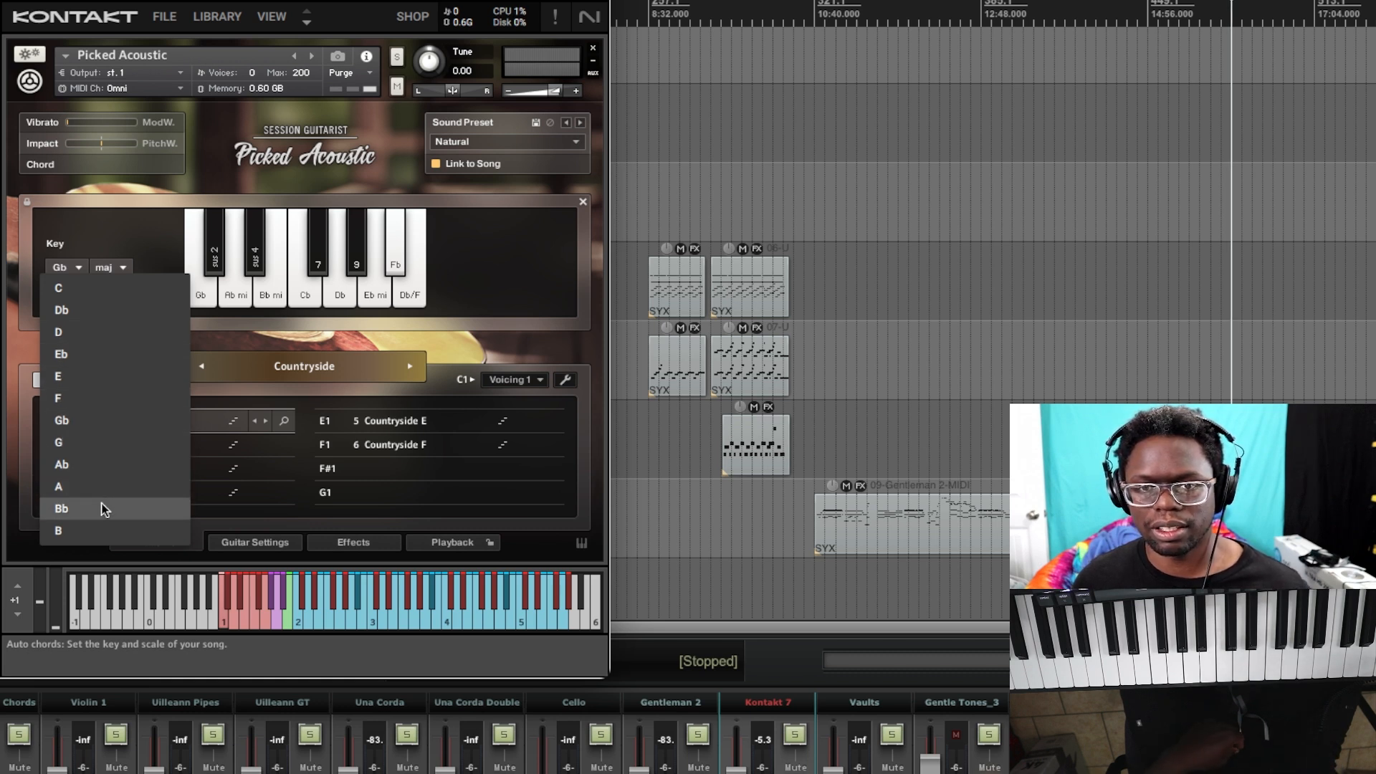
pyautogui.click(140, 235)
pyautogui.click(77, 268)
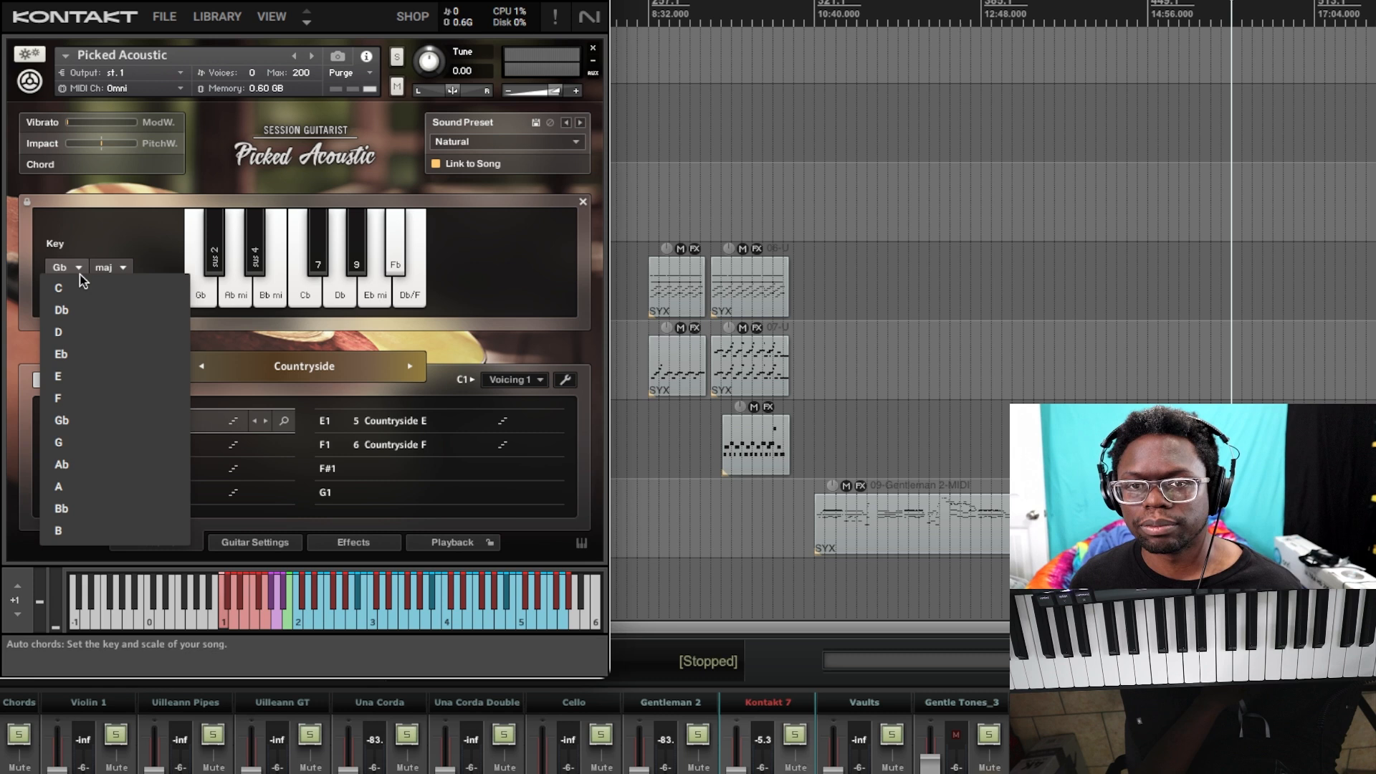
pyautogui.click(74, 294)
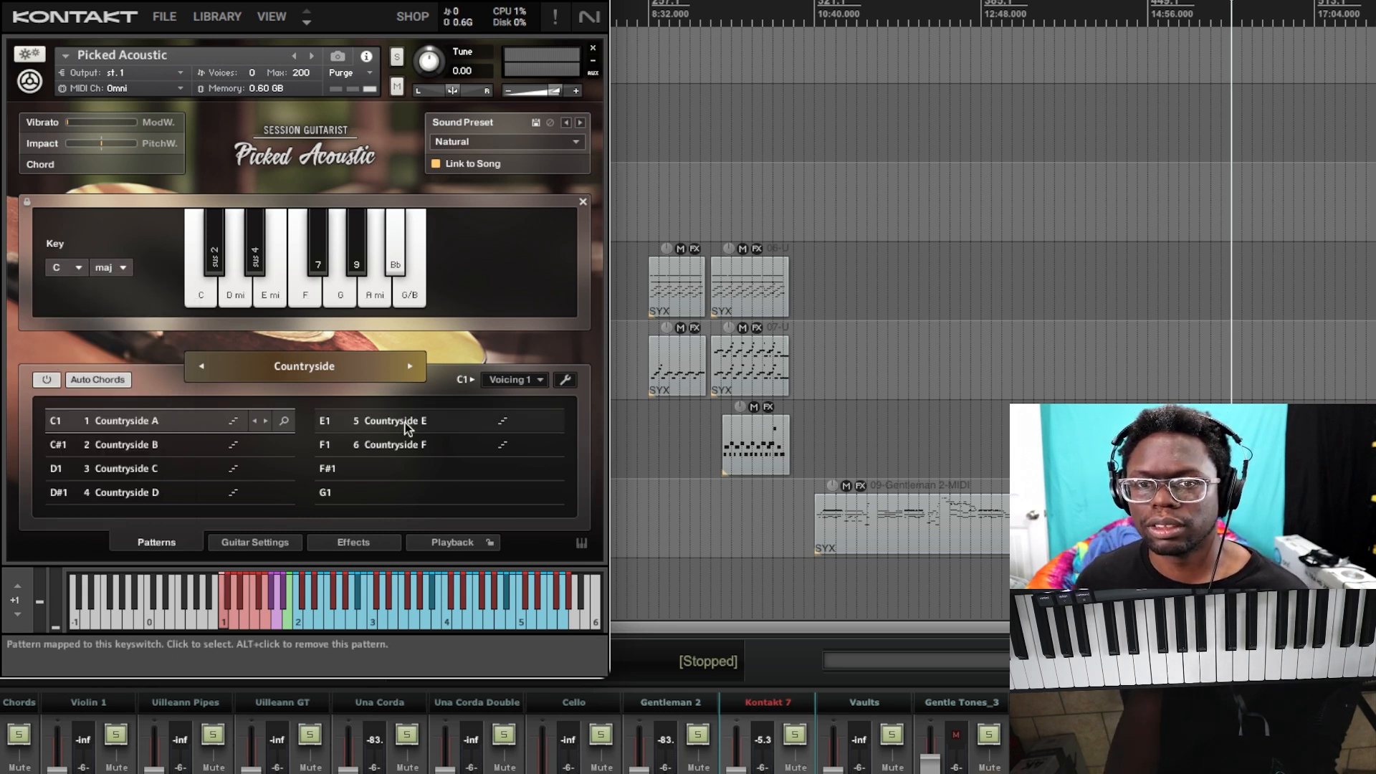
pyautogui.click(69, 379)
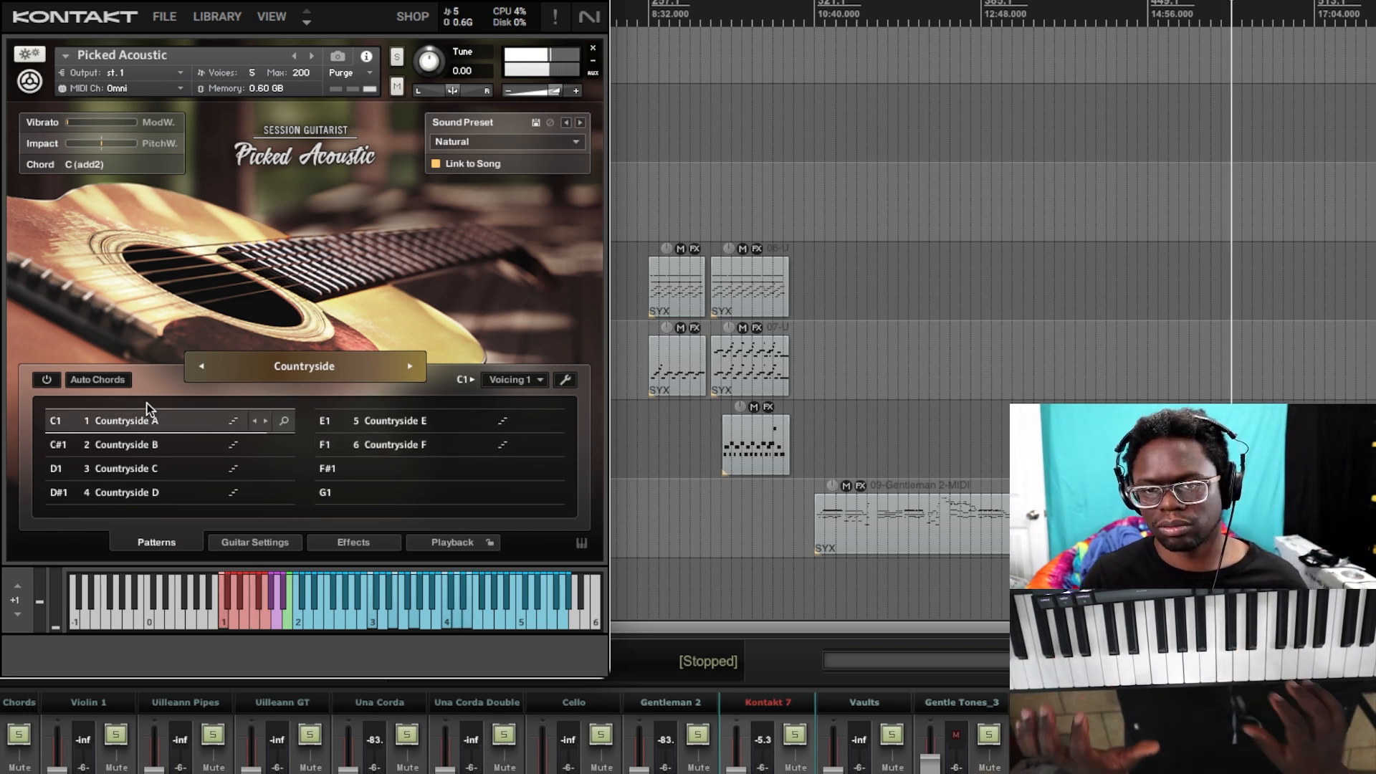
# Load the Uphill song preset, and turn on Auto Chords in the key of Gb major.
pyautogui.click(308, 369)
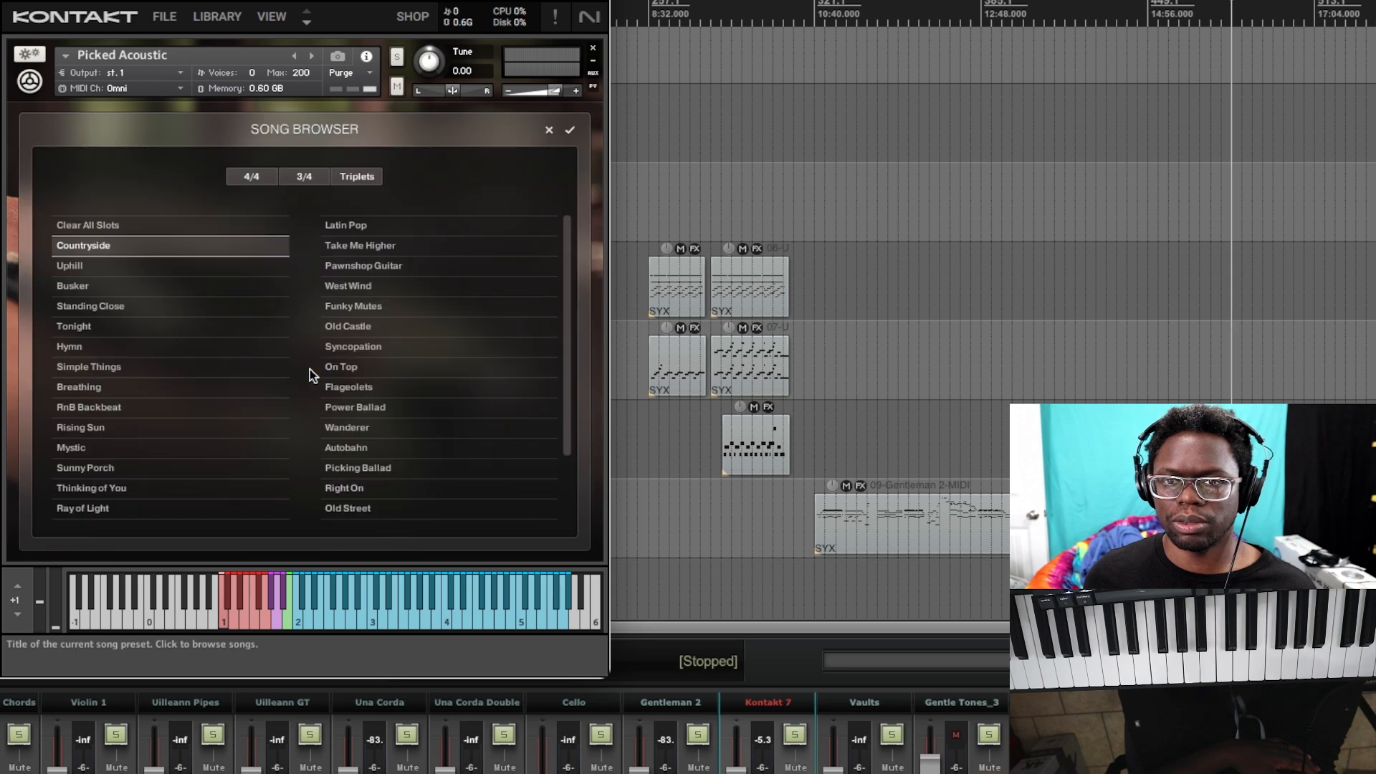
pyautogui.doubleClick(76, 272)
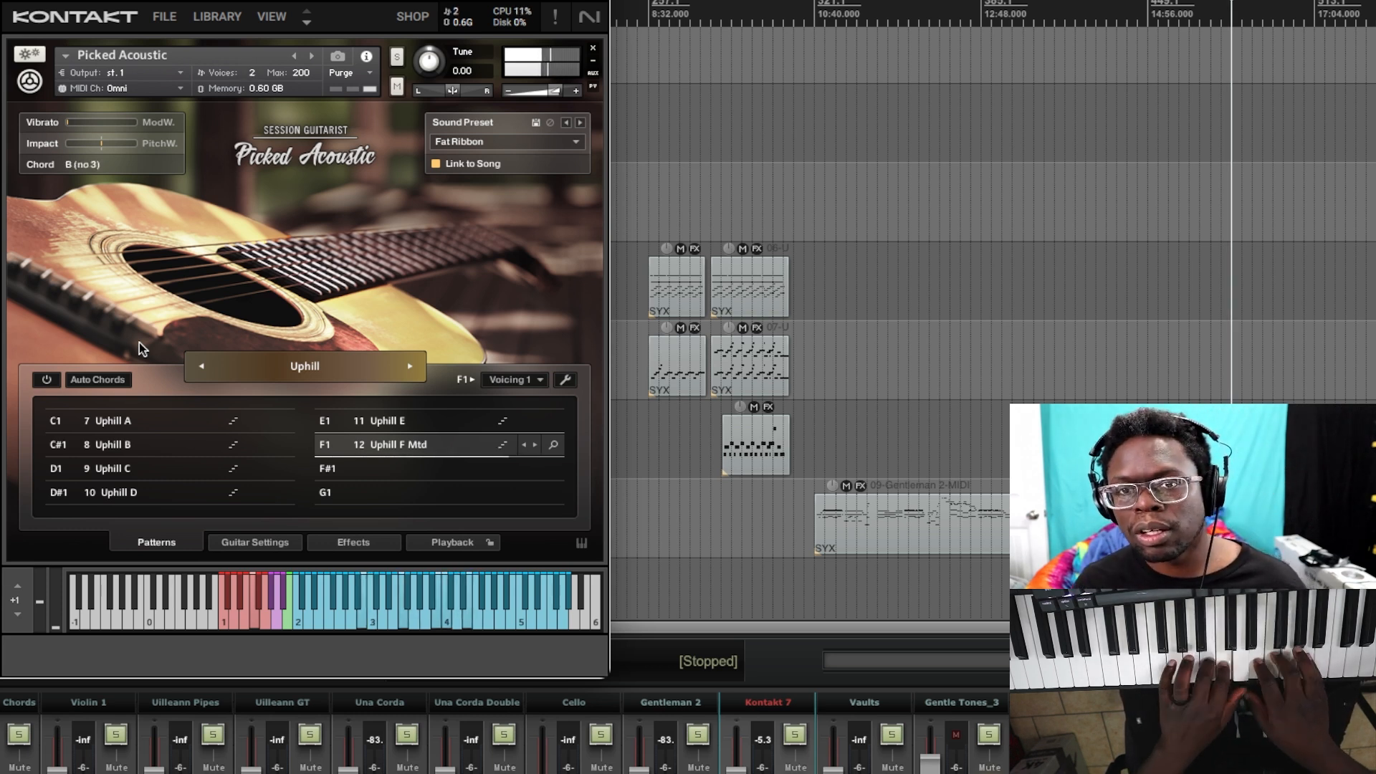
pyautogui.click(49, 381)
pyautogui.click(87, 381)
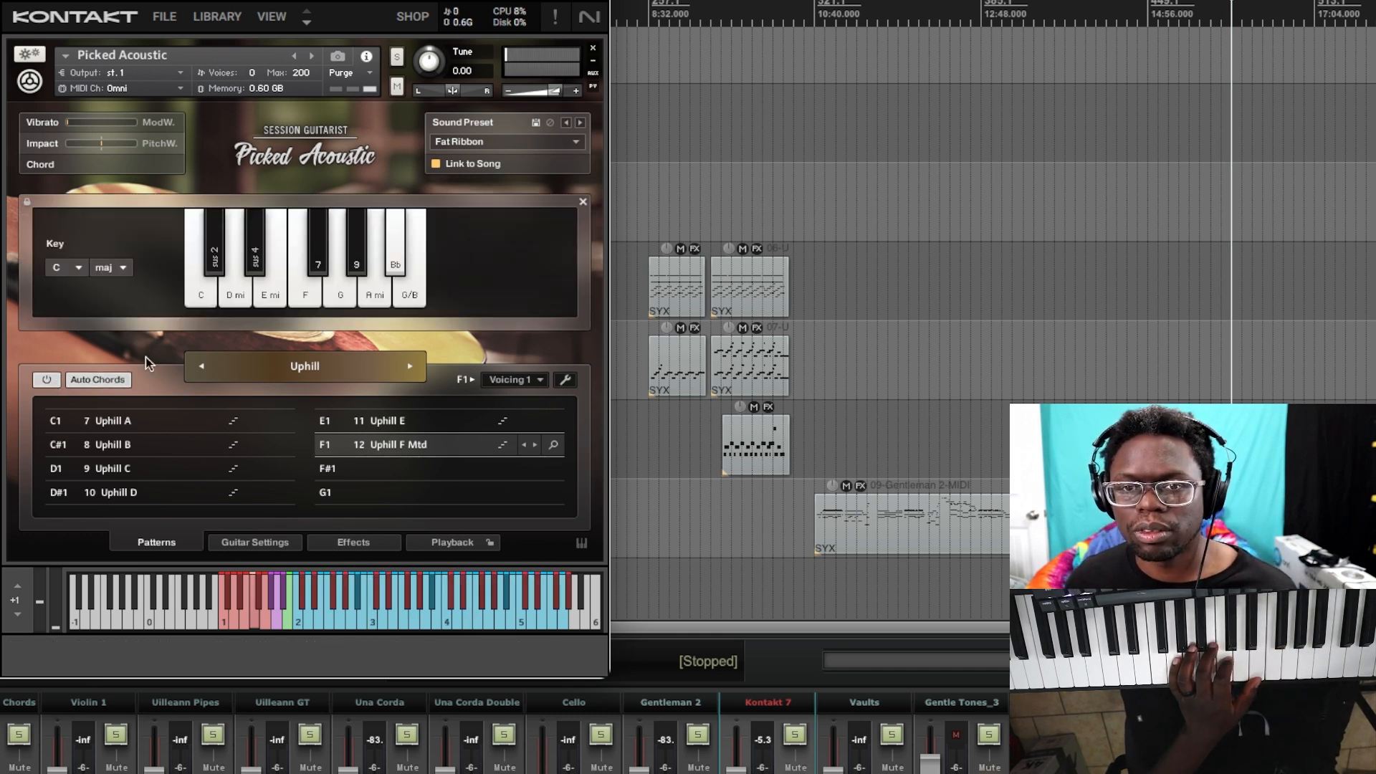
pyautogui.click(76, 267)
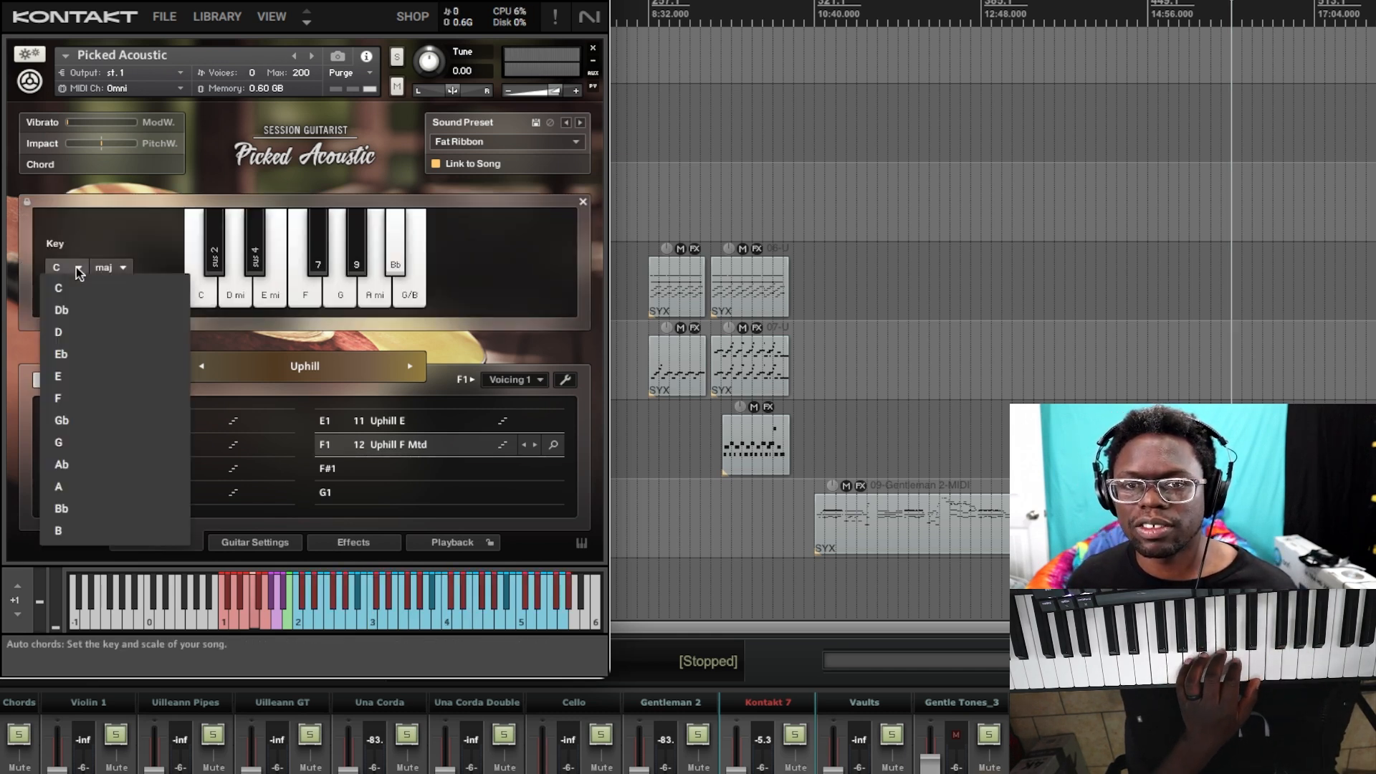
pyautogui.click(101, 428)
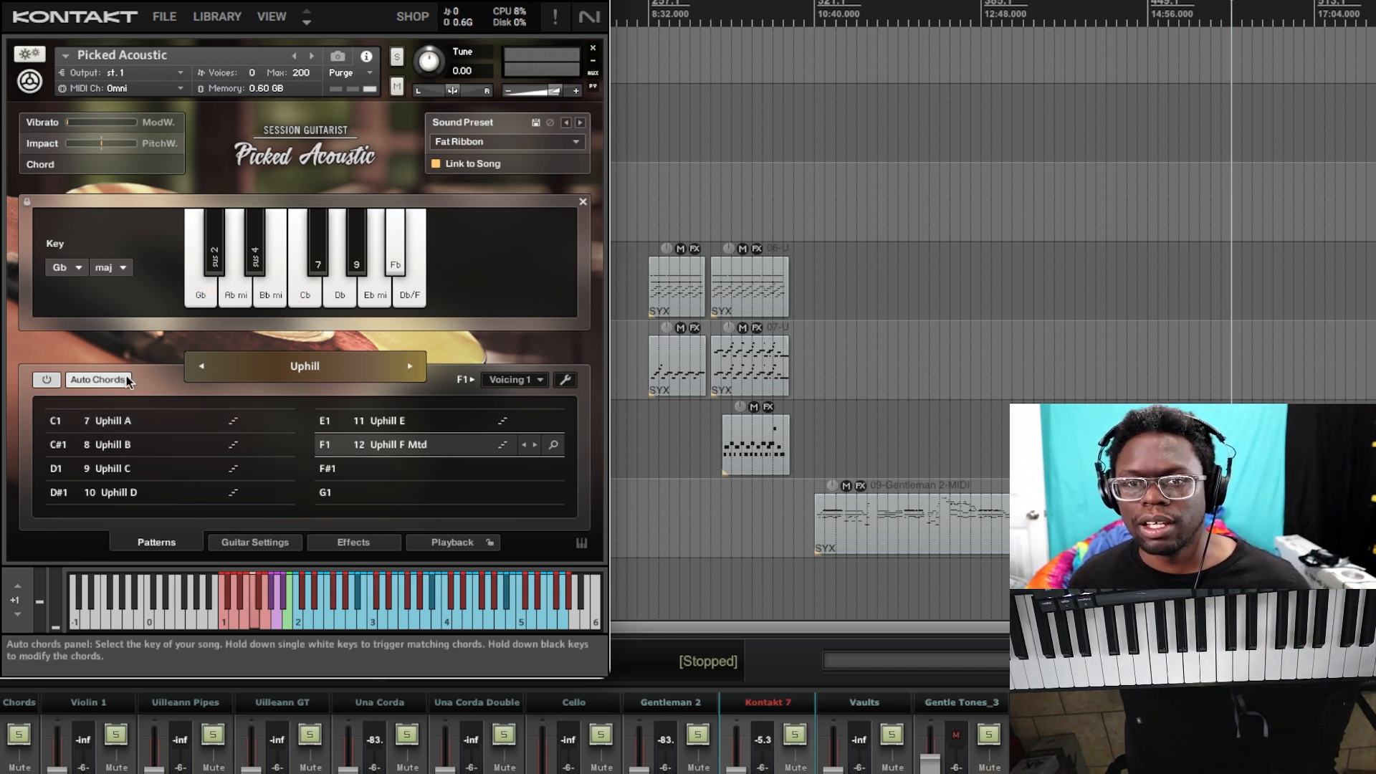
# Load the Busker song preset, and switch Auto Chords on and back off.
pyautogui.click(309, 367)
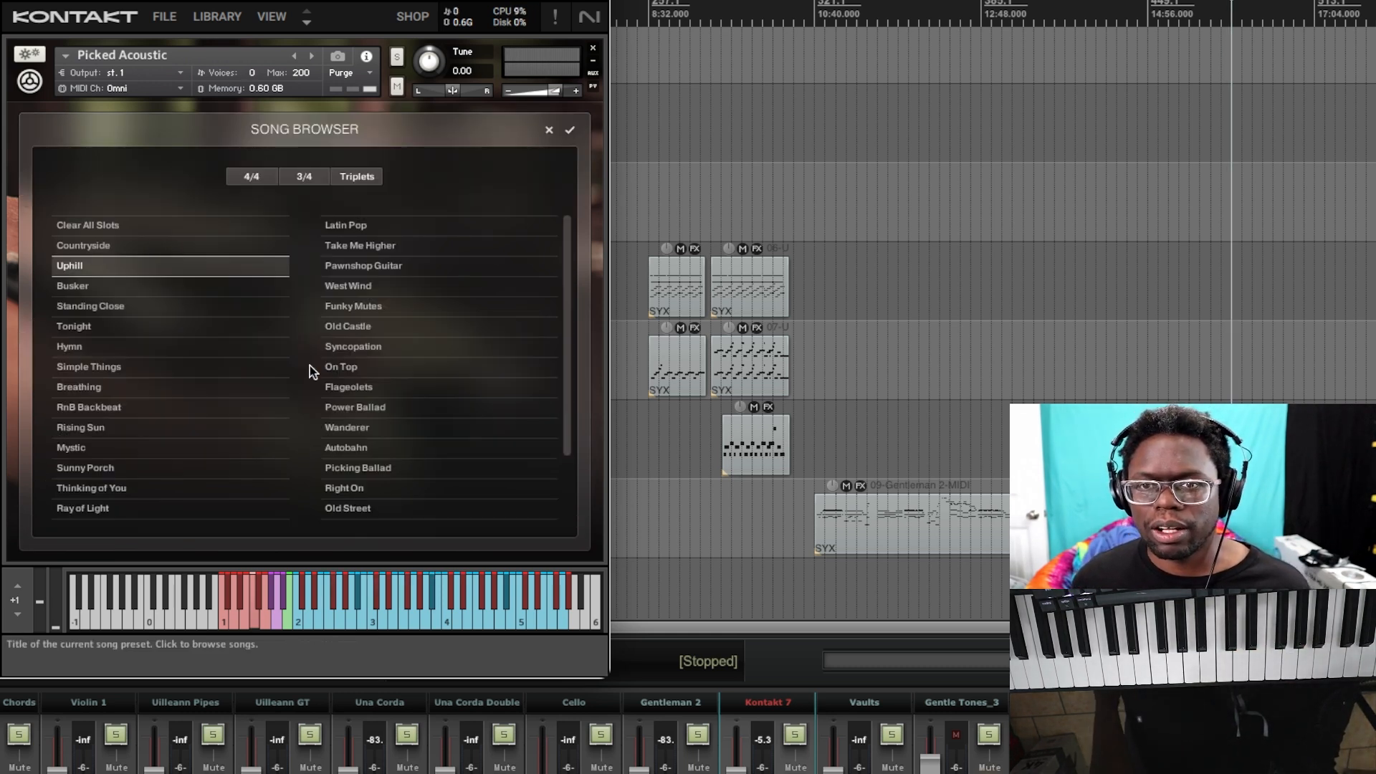
pyautogui.doubleClick(101, 289)
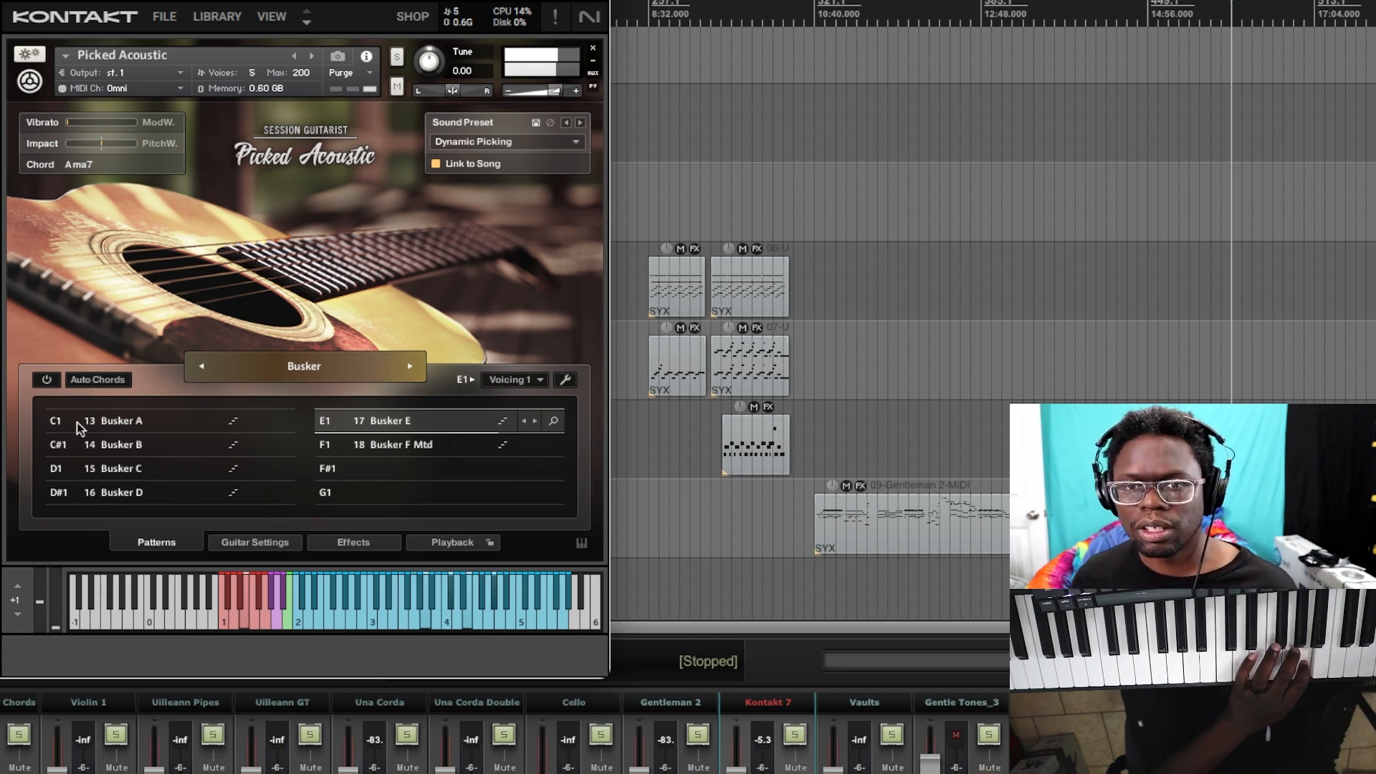
pyautogui.click(109, 385)
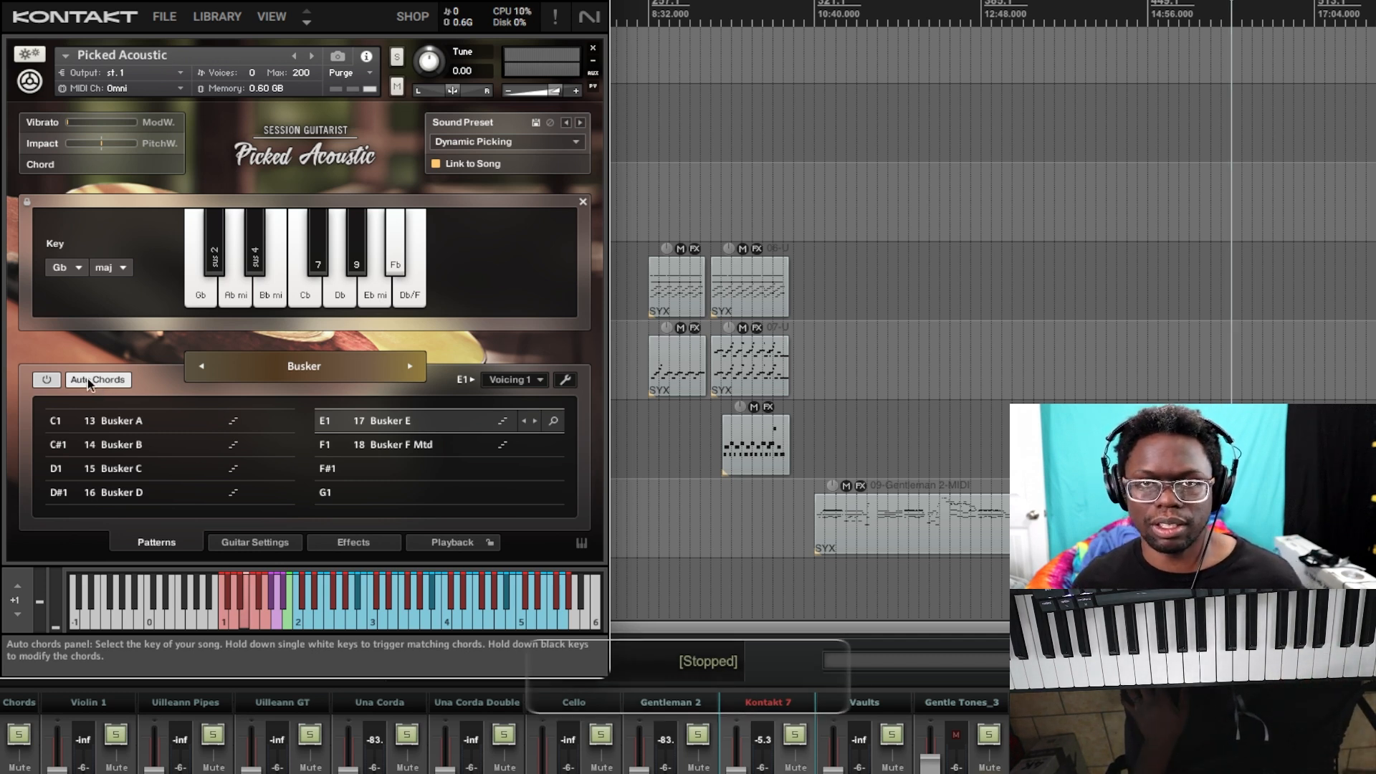
pyautogui.click(75, 381)
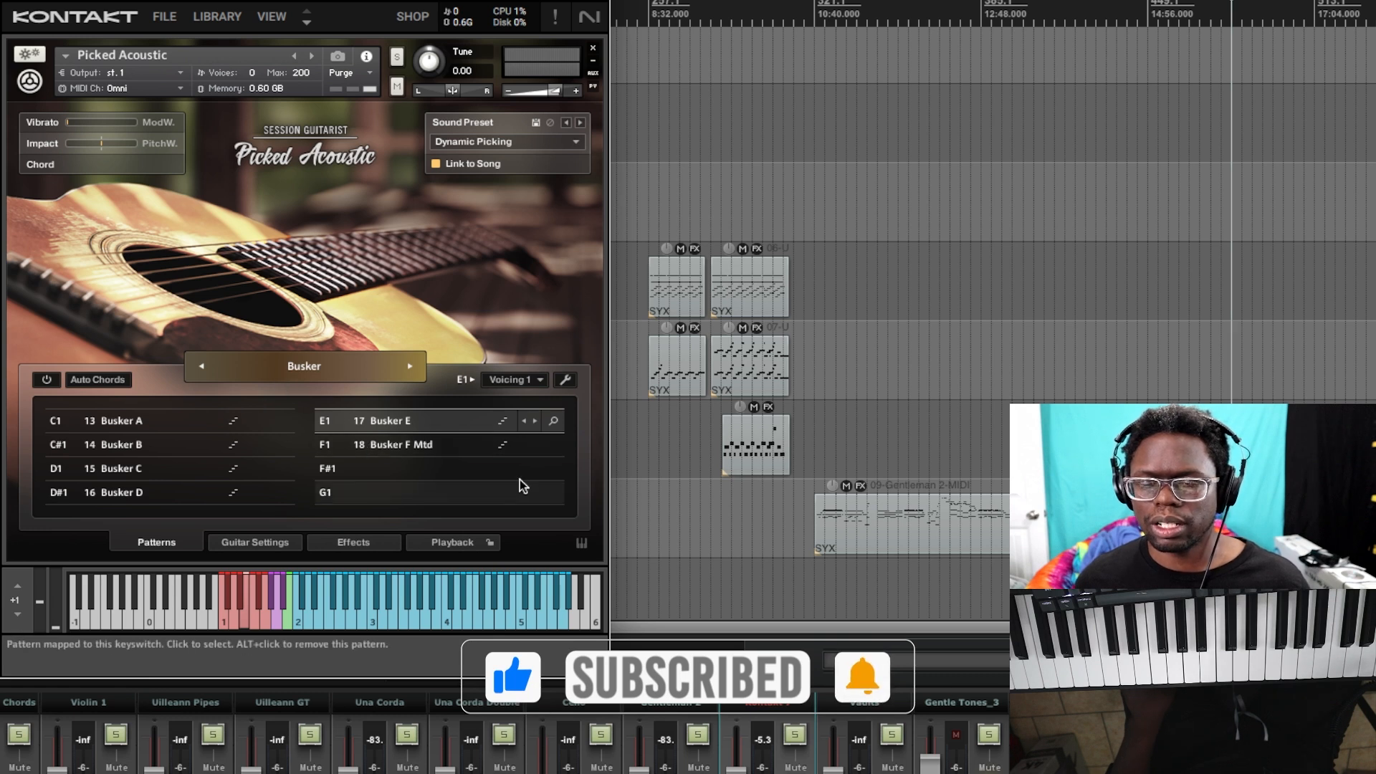
# Select the Busker F Mtd pattern on keyswitch F1 and turn Auto Chords on.
pyautogui.click(390, 446)
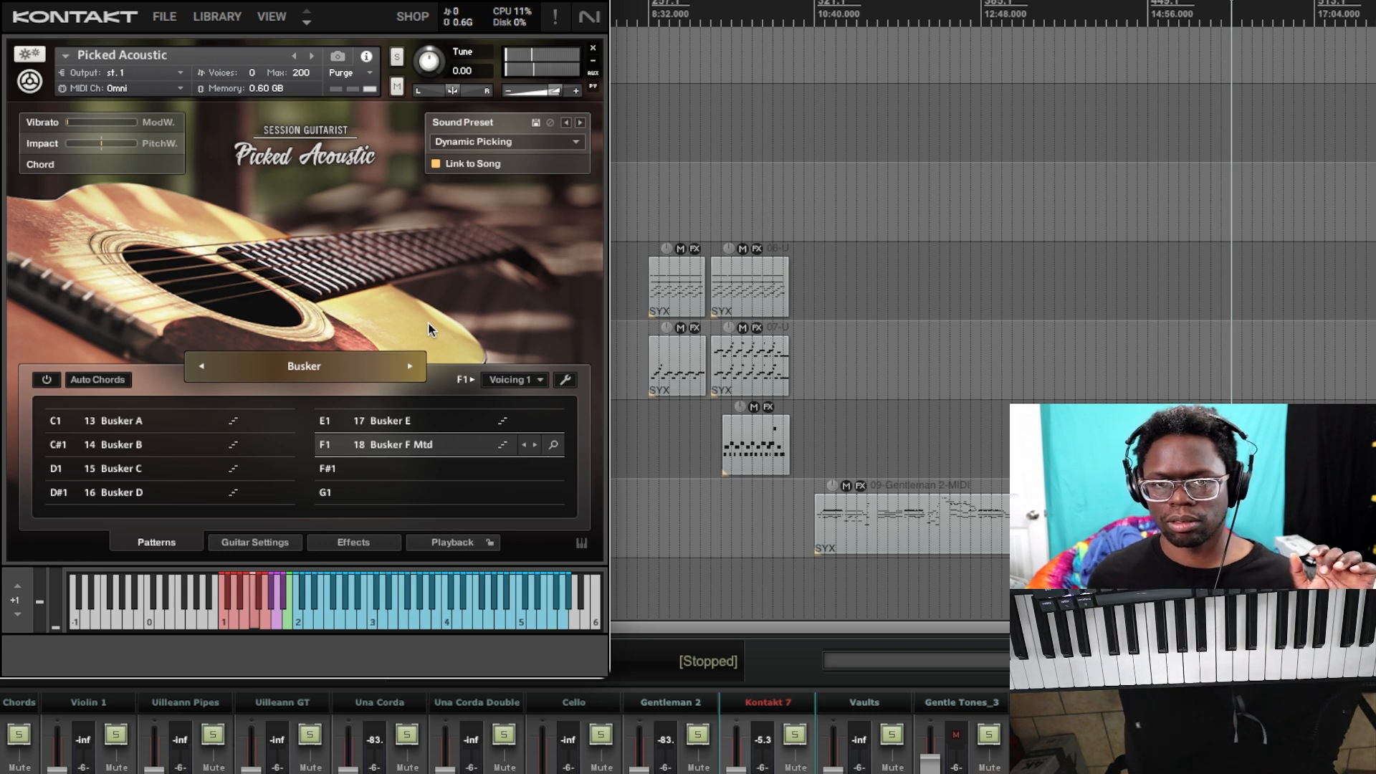
pyautogui.click(97, 380)
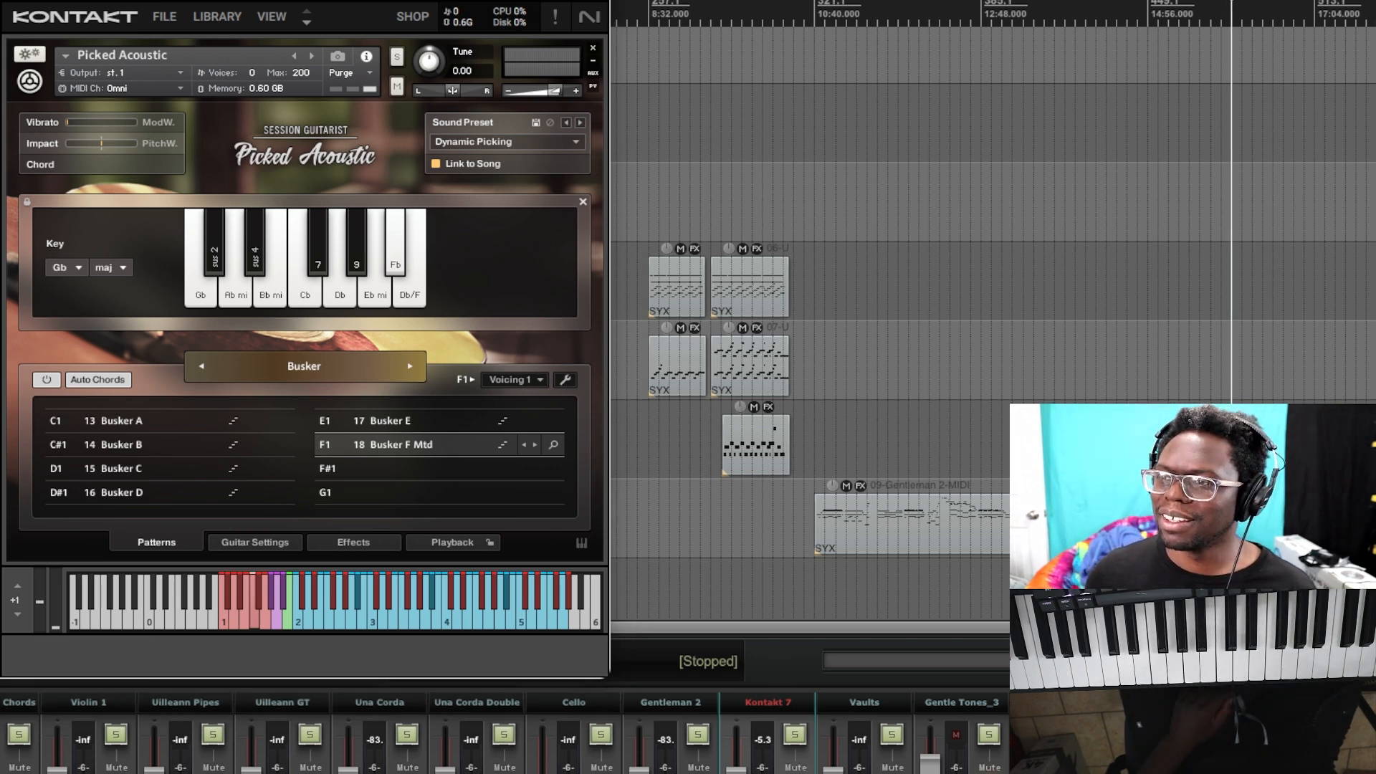
pyautogui.scroll(-10, 910, 323)
pyautogui.scroll(12, 910, 323)
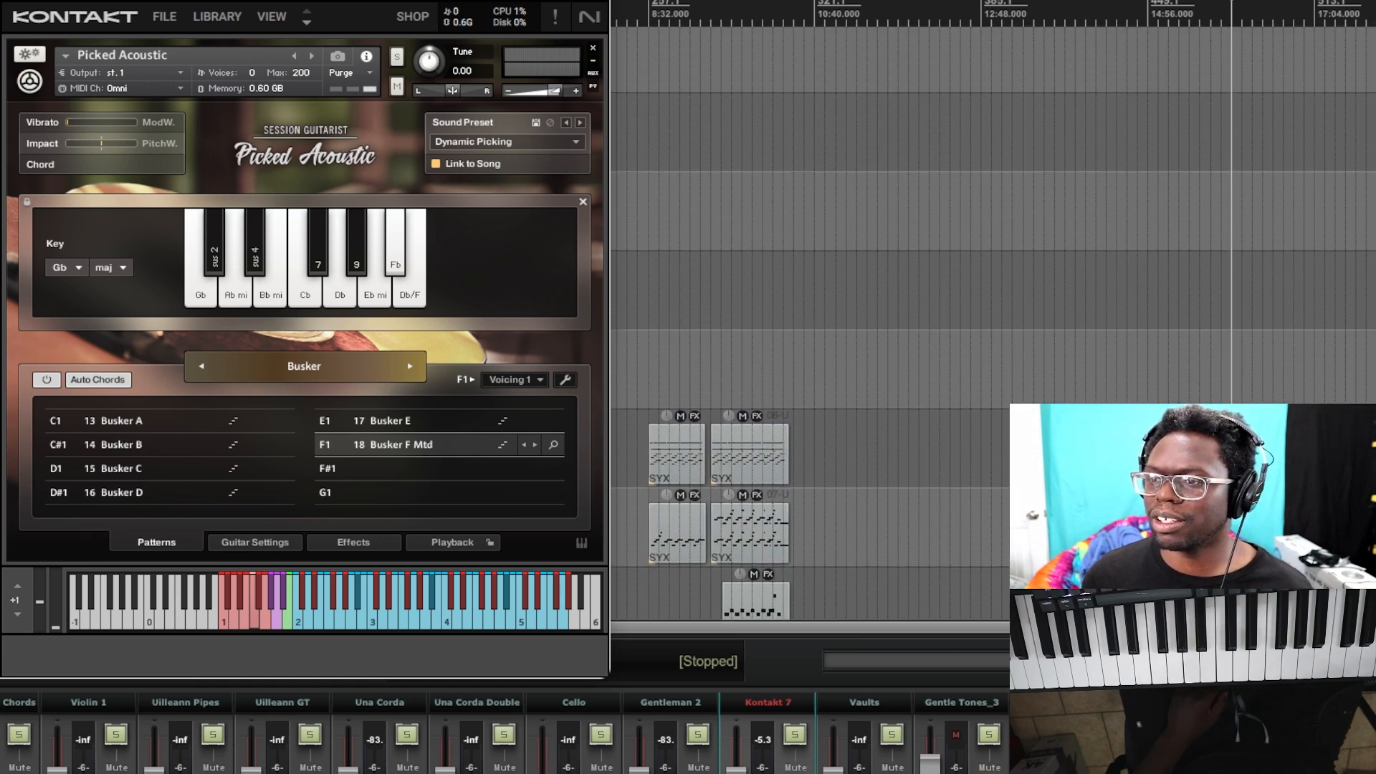
pyautogui.scroll(-5, 889, 323)
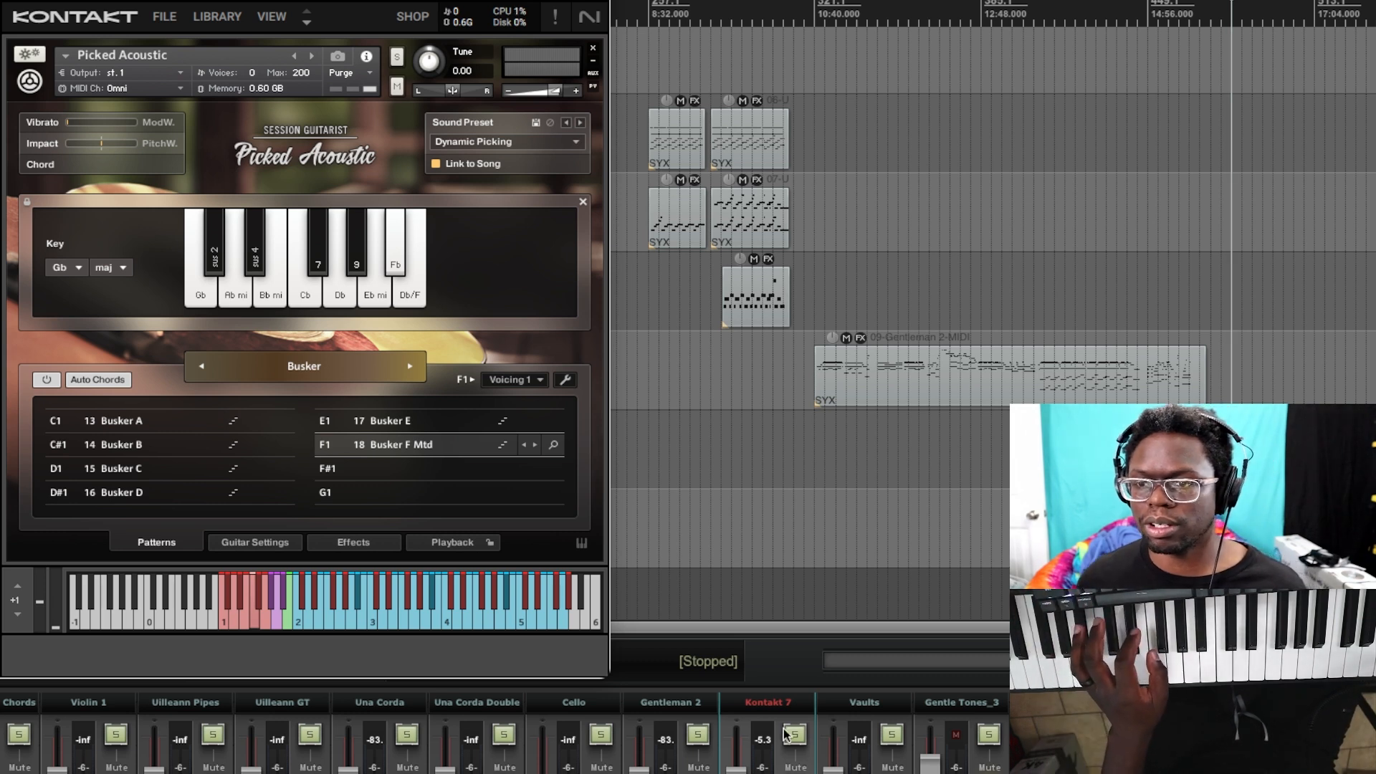
# Rename the Kontakt 7 track as Picked Guitar and duplicate it.
pyautogui.doubleClick(785, 704)
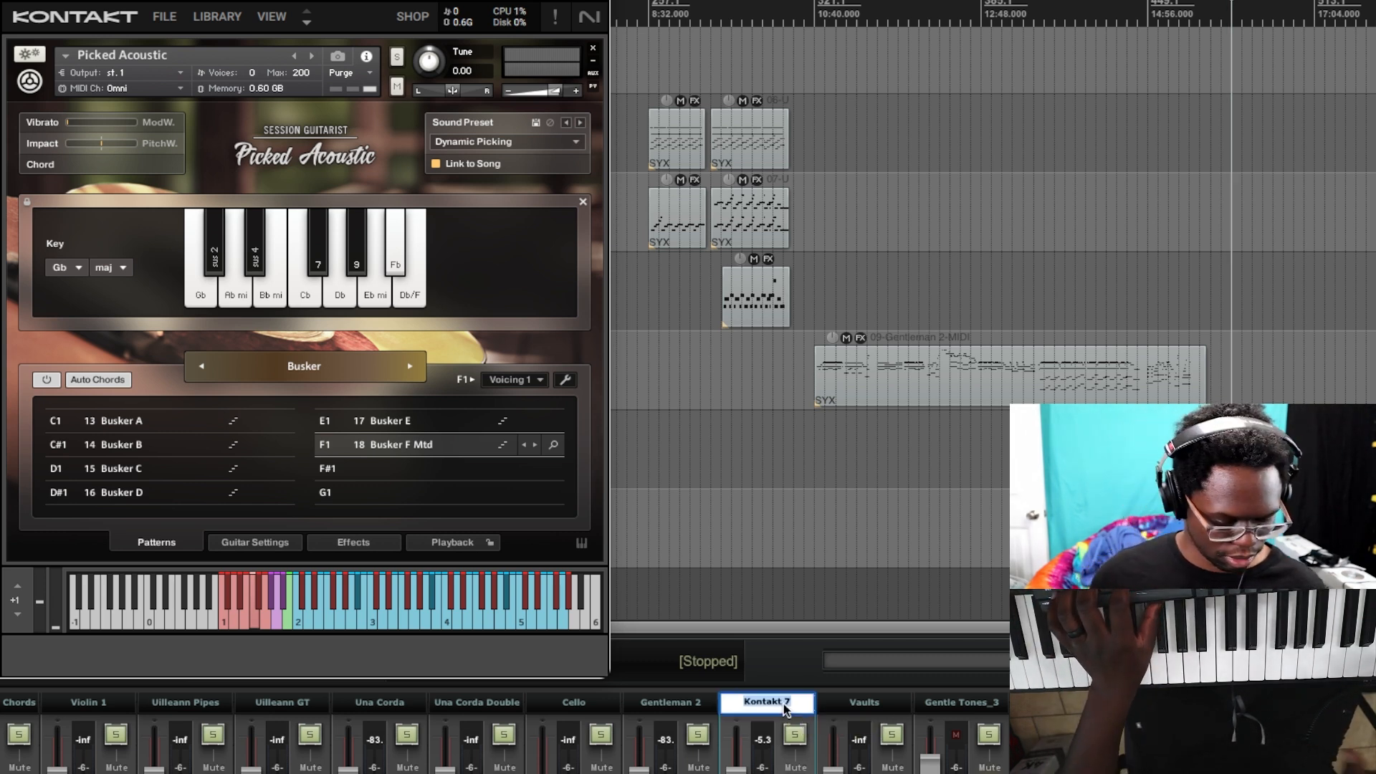
pyautogui.write('Picked Guitar')
pyautogui.press('Return')
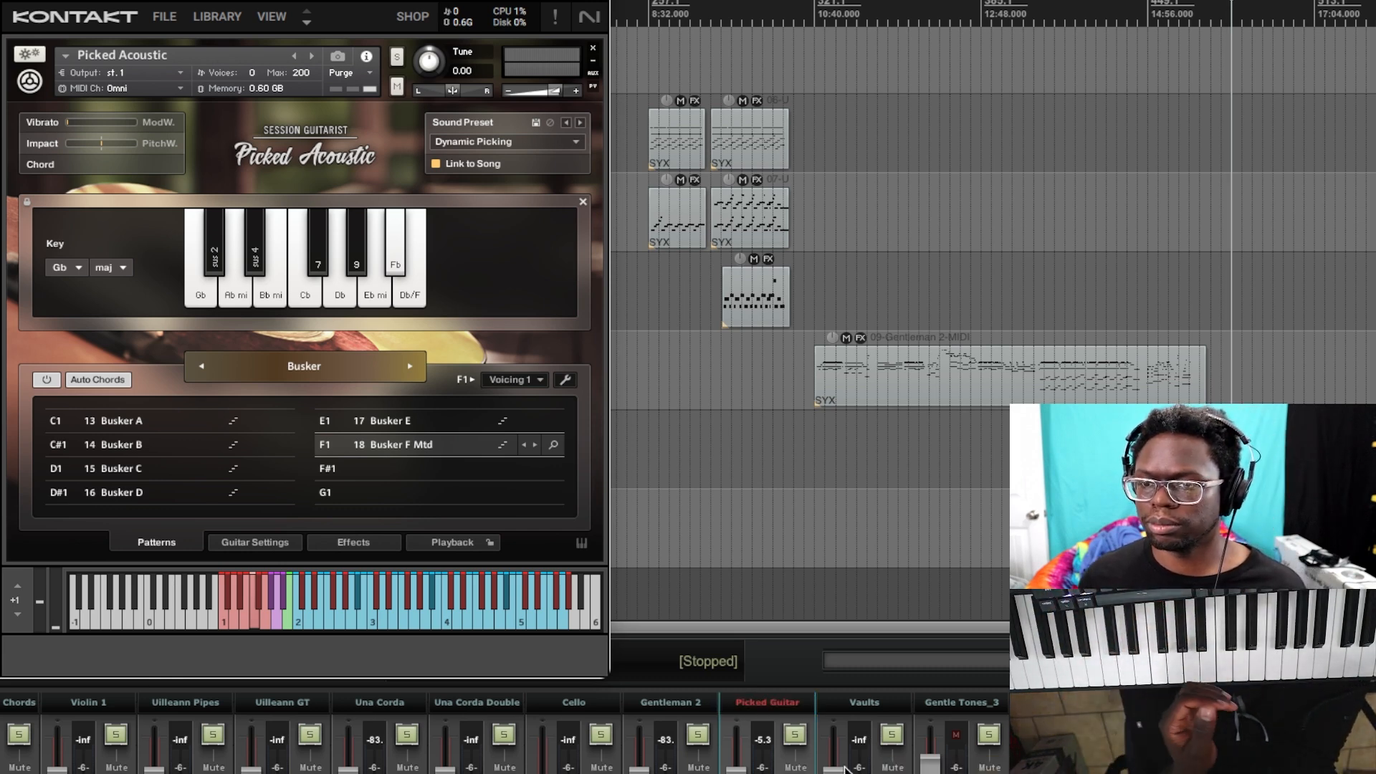
pyautogui.rightClick(786, 706)
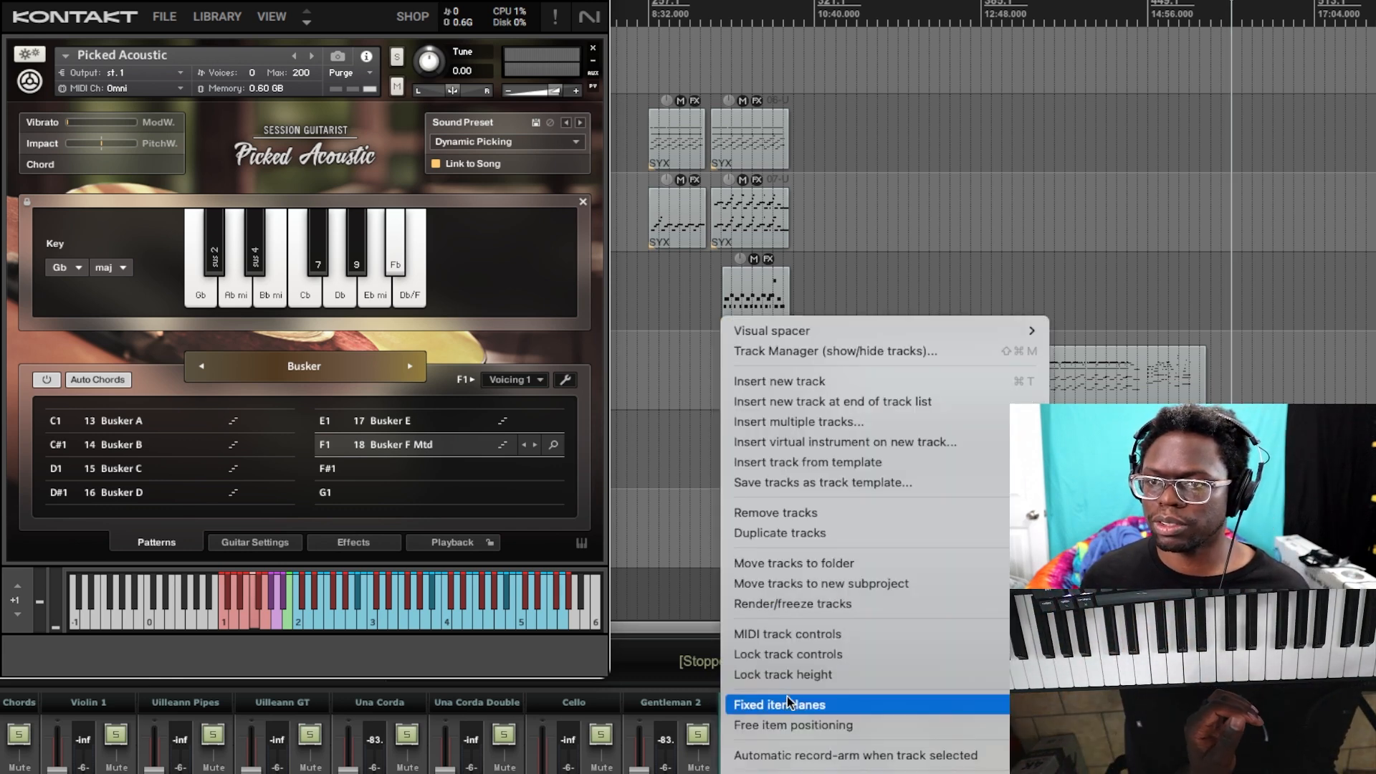
pyautogui.click(839, 532)
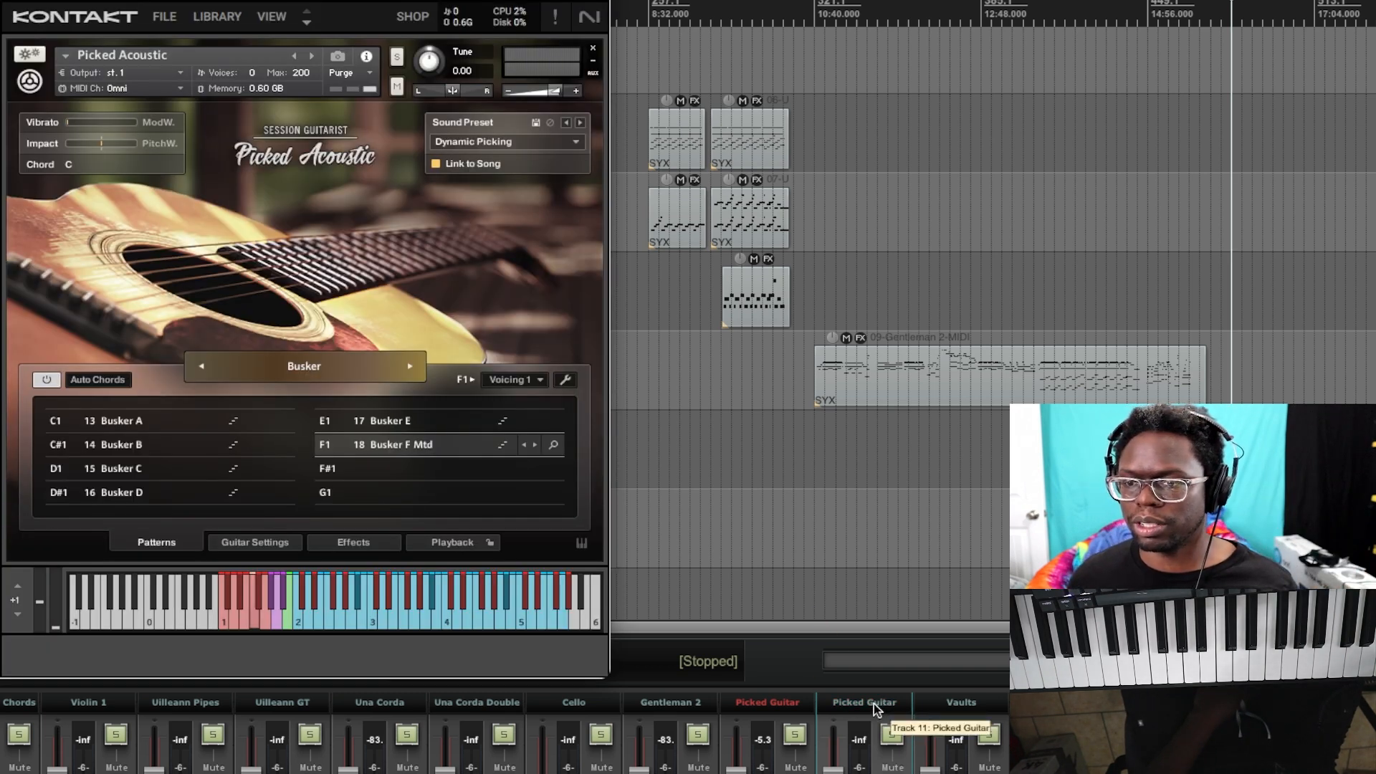
# Rename the duplicated Picked Guitar track as Picked Acoustic.
pyautogui.doubleClick(874, 706)
pyautogui.click(895, 704)
pyautogui.hotkey('alt', 'shift', 'Left')
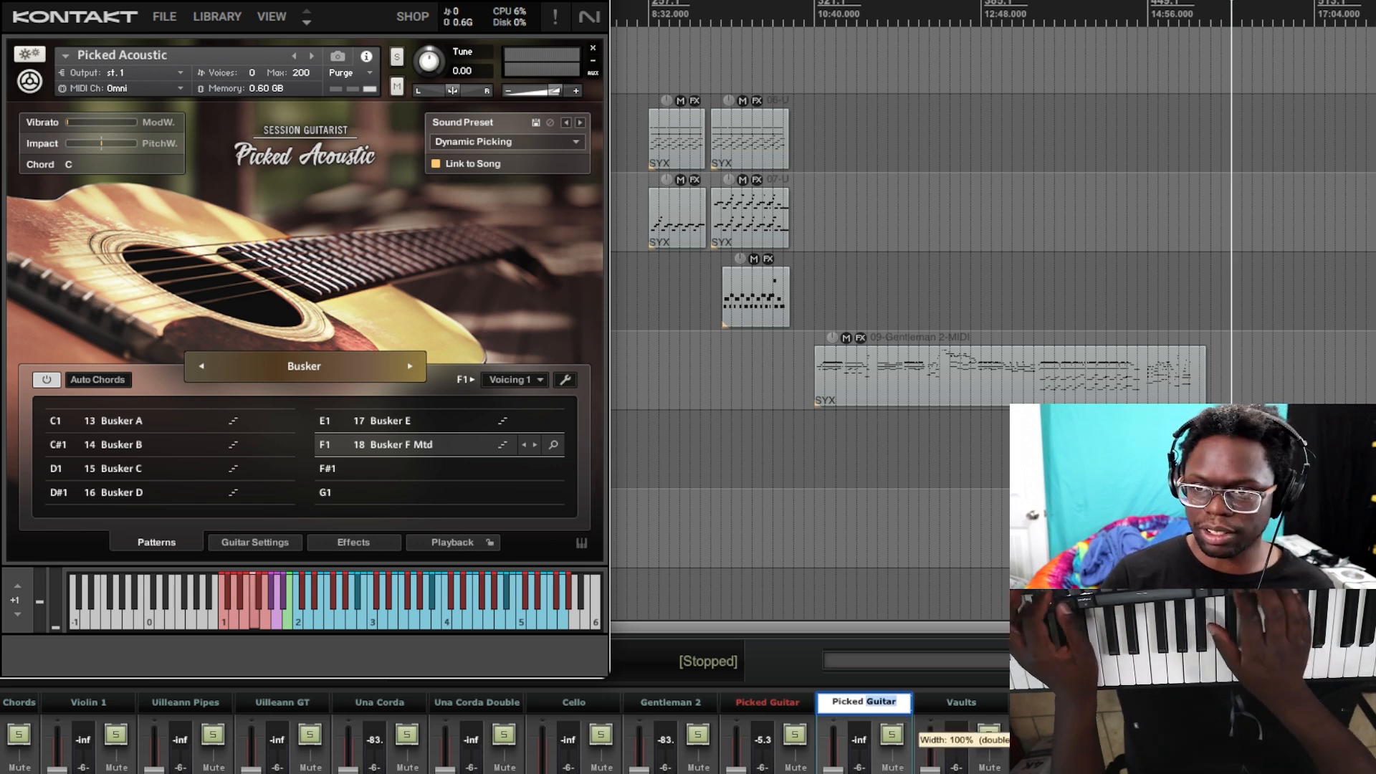
pyautogui.write('Aousti')
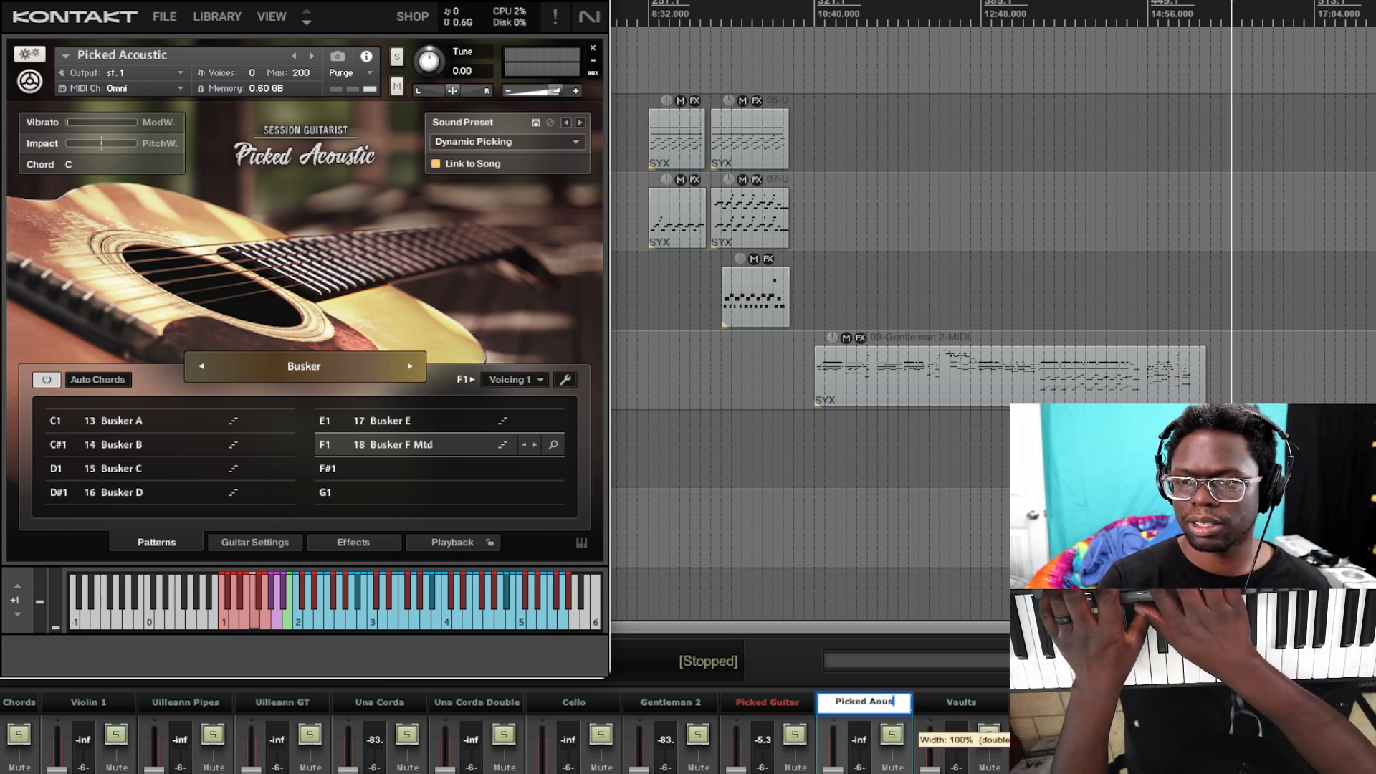
pyautogui.write('c')
pyautogui.press('Return')
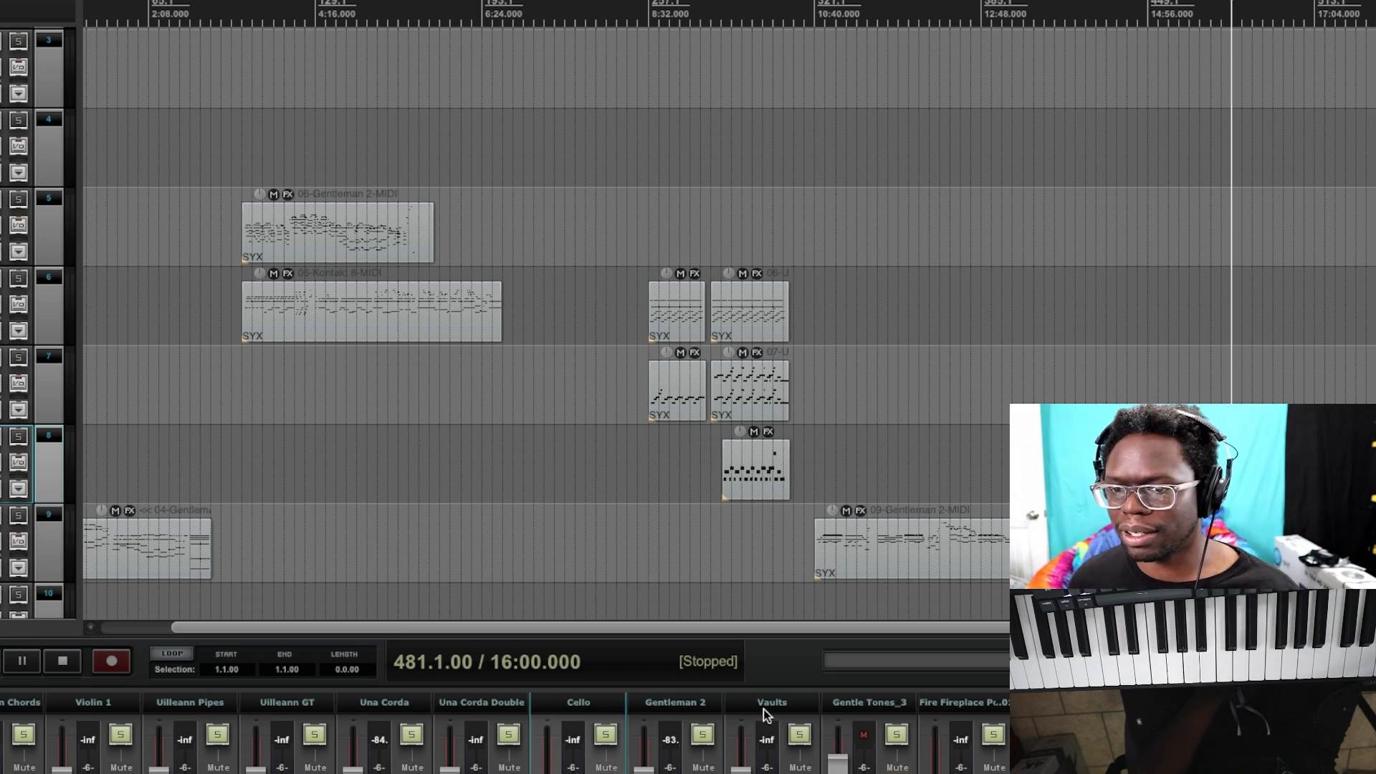
# Insert a Kontakt 7 virtual instrument on a new track directly after the Gentleman 2 track.
pyautogui.click(669, 703)
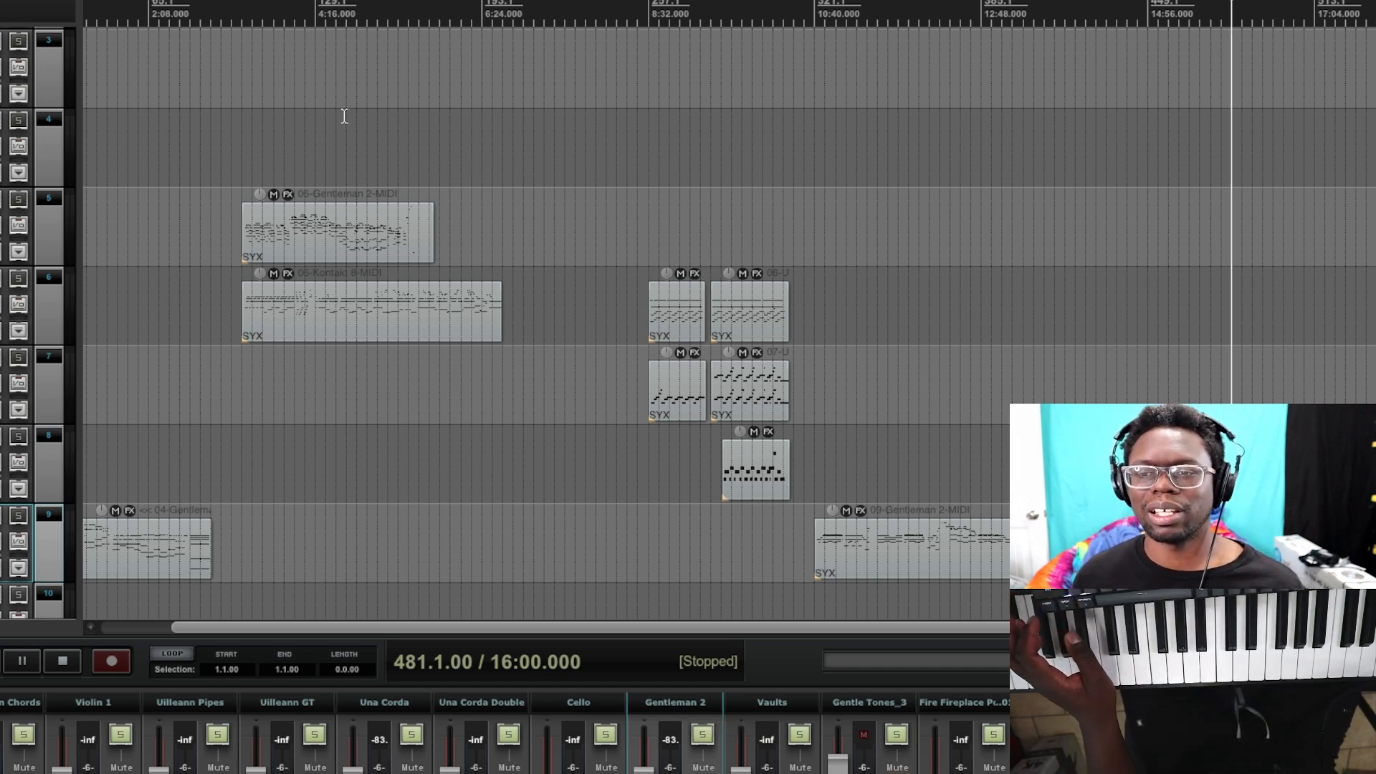
pyautogui.press('super+shift+t')
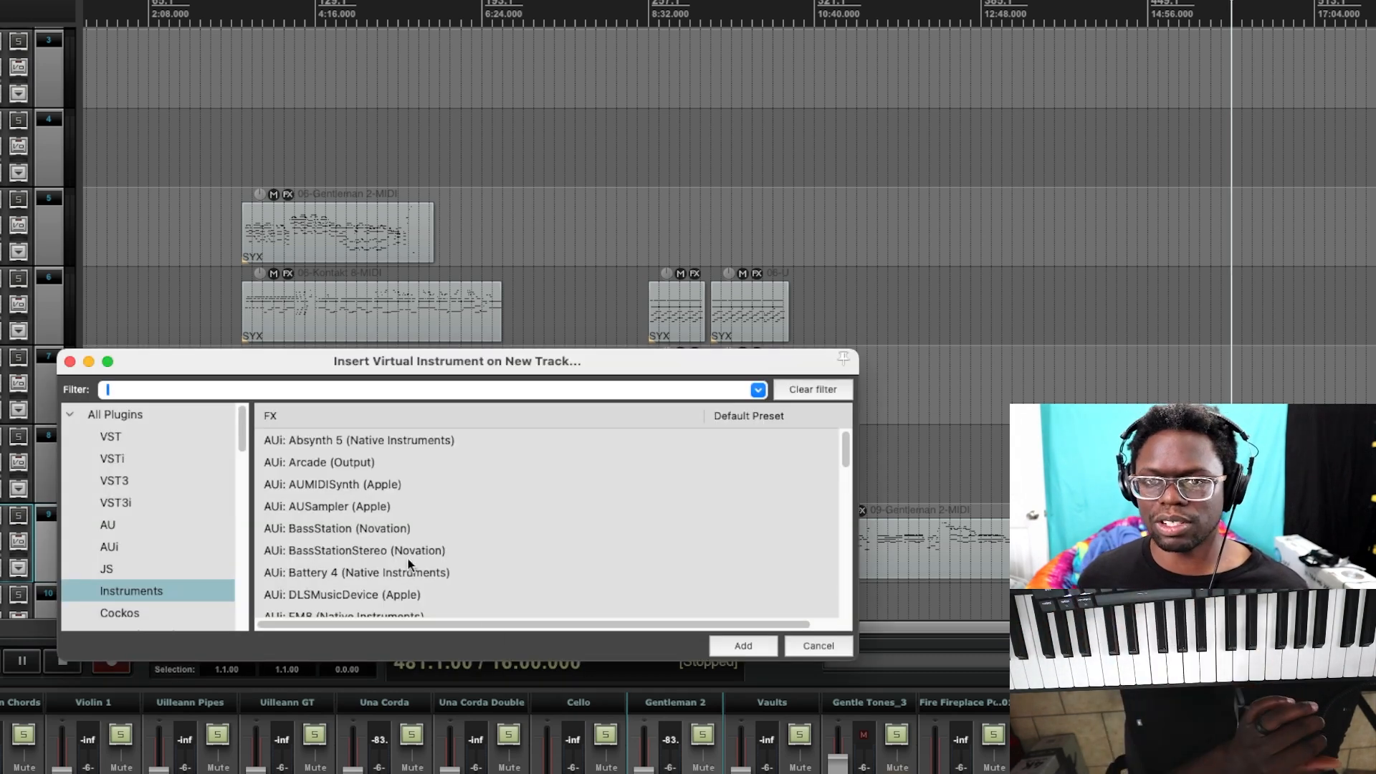
pyautogui.scroll(-5, 331, 564)
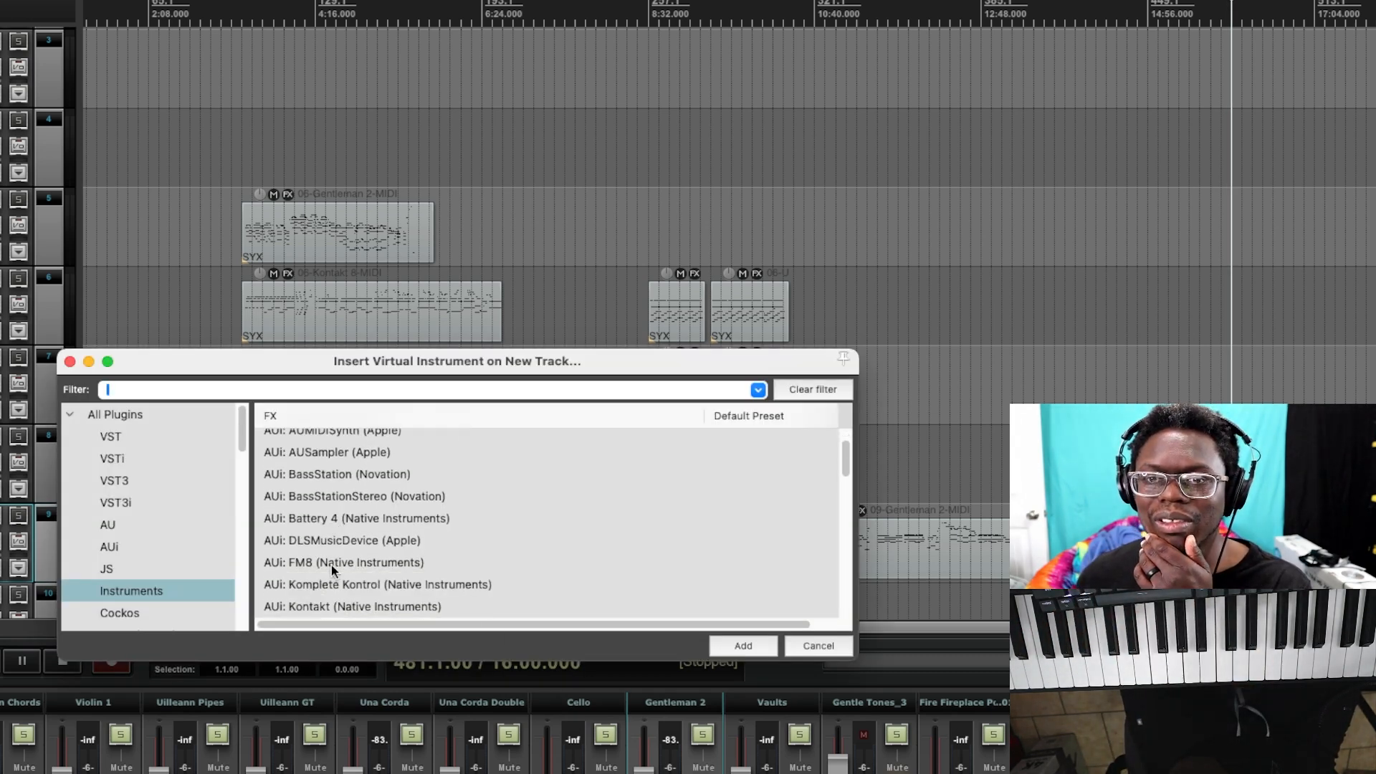
pyautogui.click(342, 565)
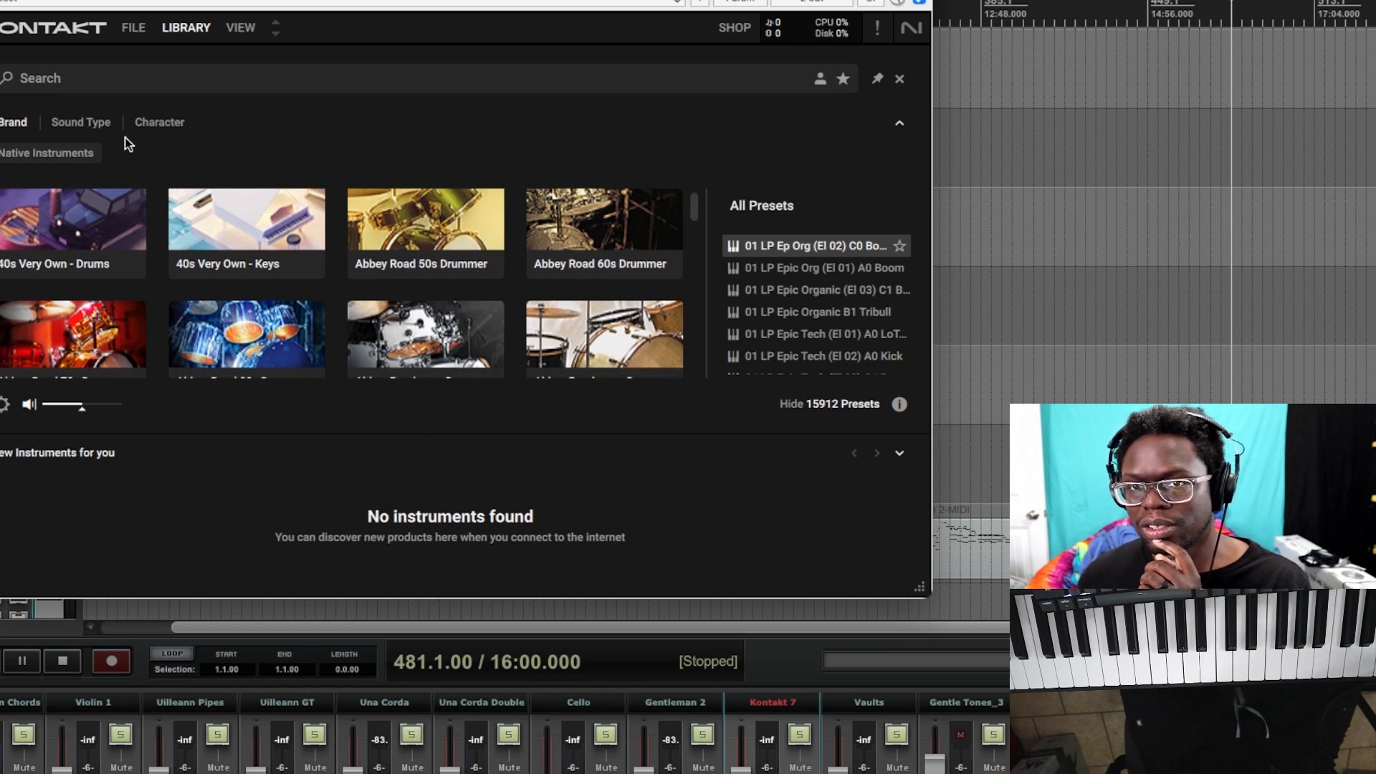
# Filter the Kontakt library by the Guitar sound type and load Picked Acoustic from the Session Guitarist collection.
pyautogui.click(92, 123)
pyautogui.click(733, 151)
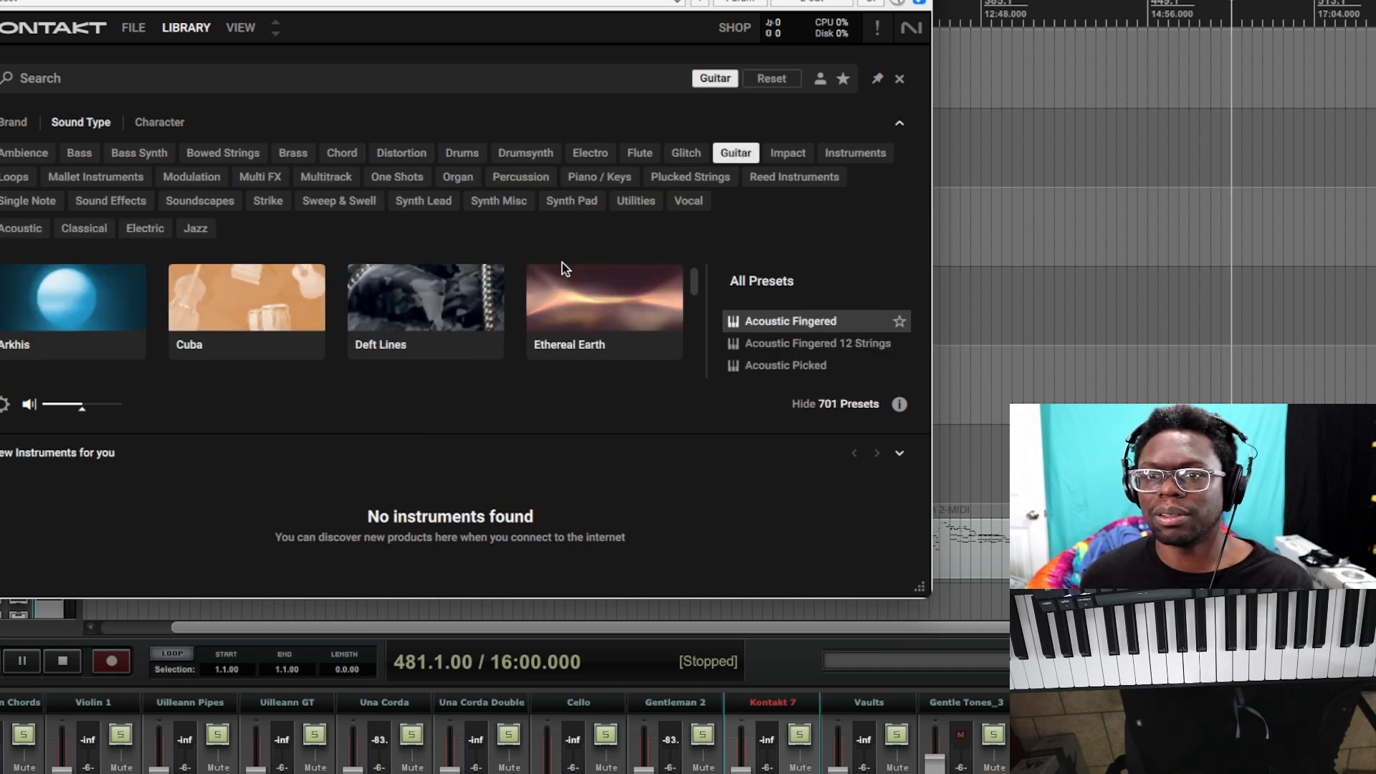
pyautogui.scroll(-3, 521, 301)
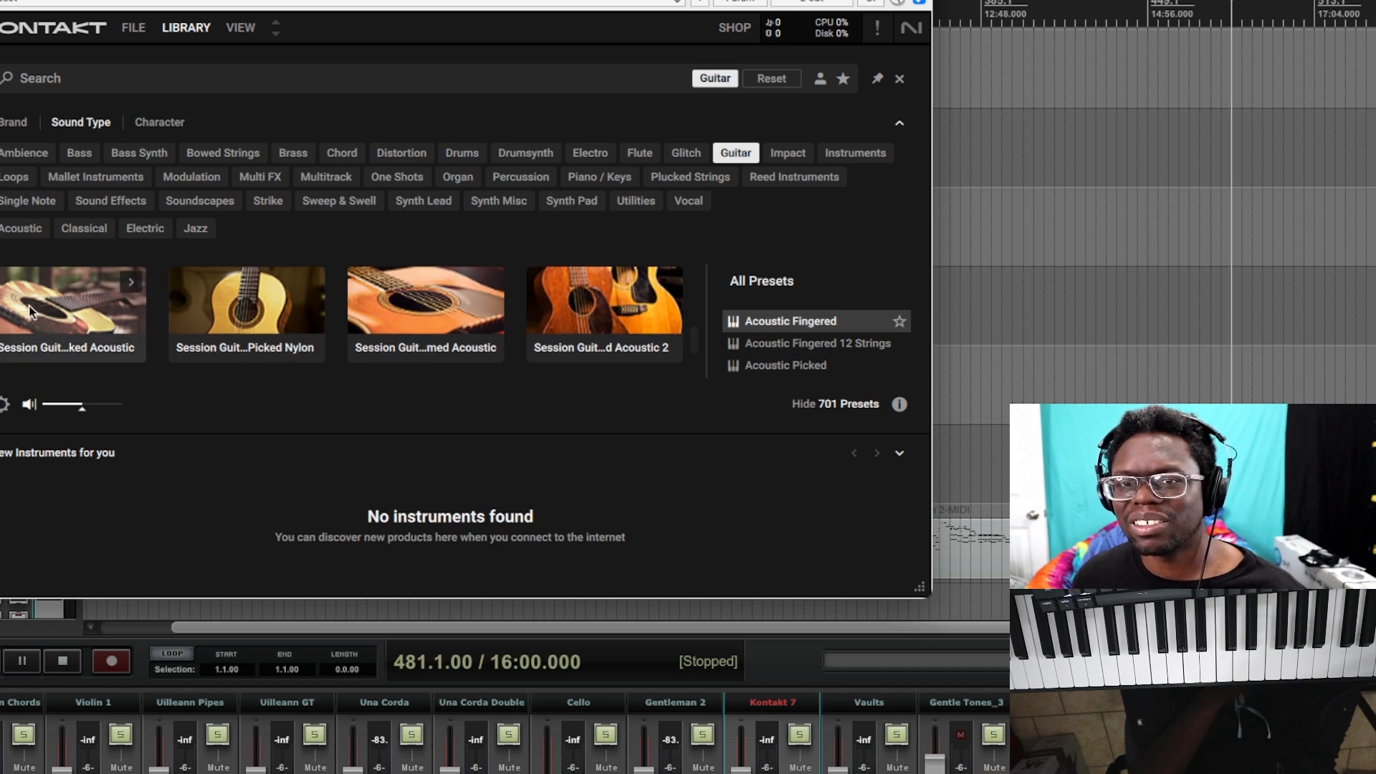
pyautogui.click(29, 307)
pyautogui.doubleClick(793, 320)
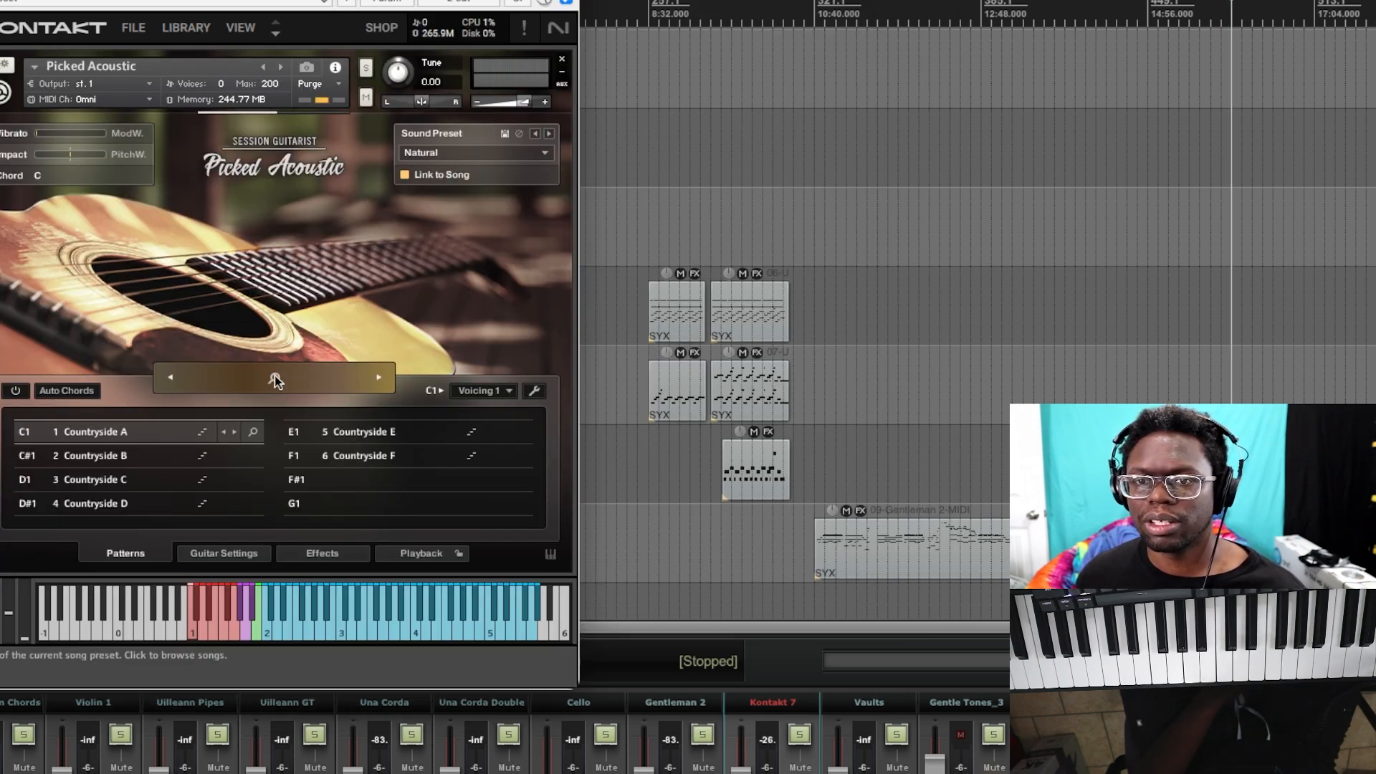
# Load the Busker song preset and select the Busker F Mtd pattern on keyswitch F1.
pyautogui.click(275, 377)
pyautogui.doubleClick(64, 298)
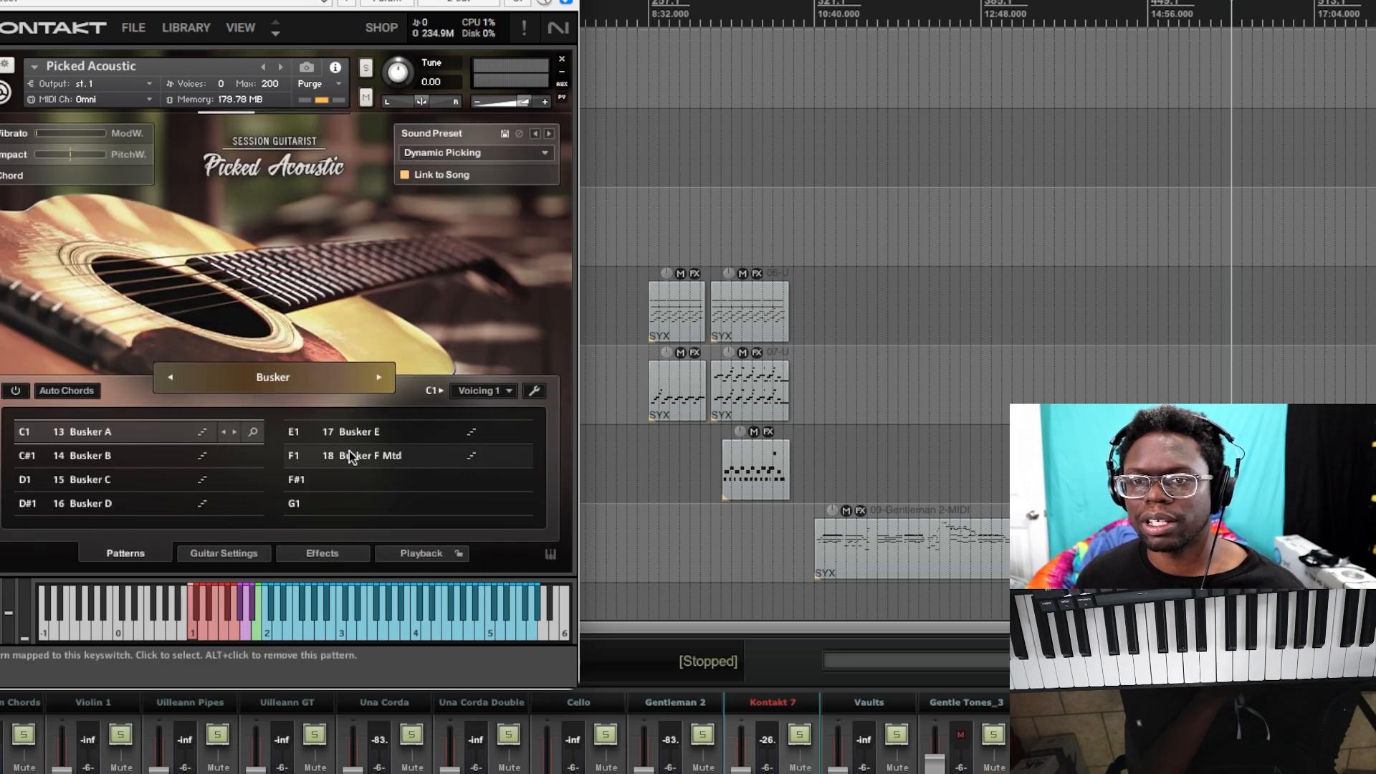
pyautogui.click(352, 455)
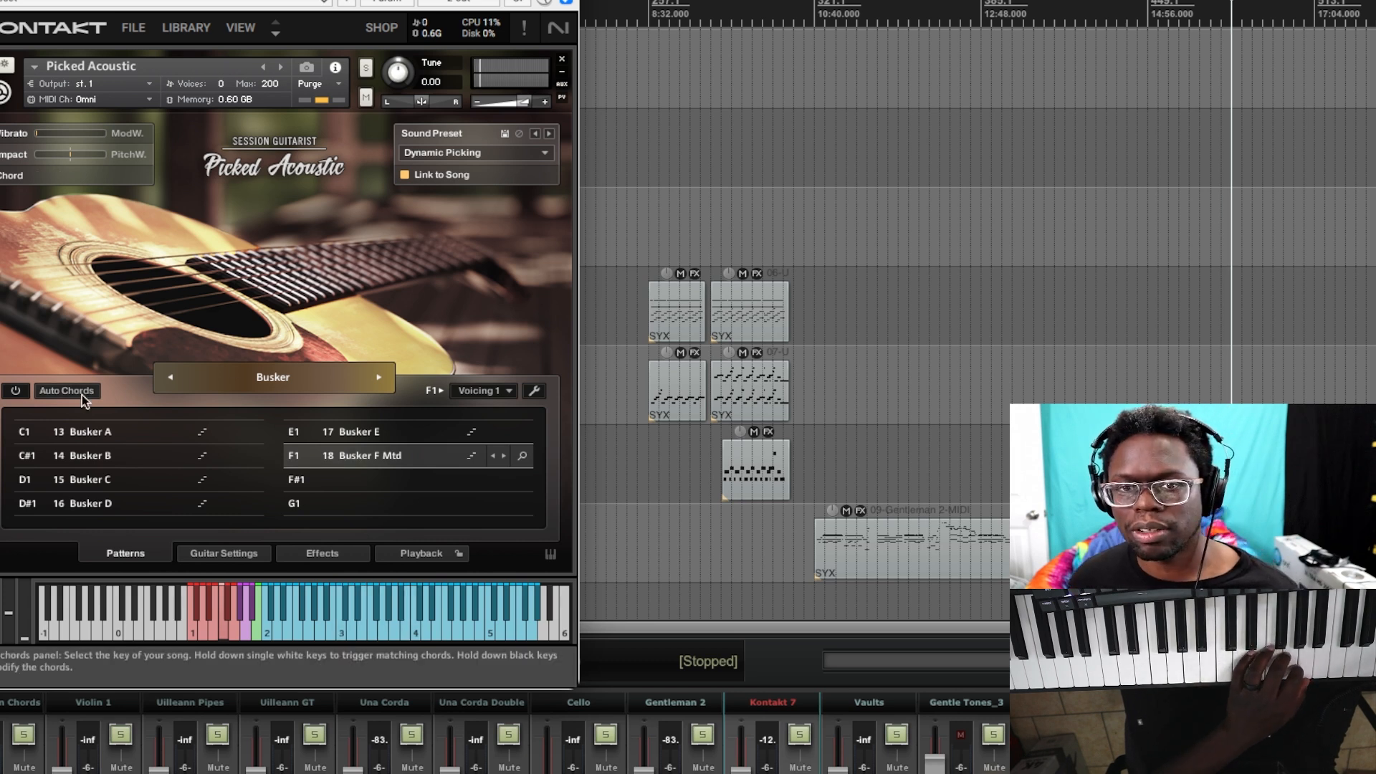
# Turn on Auto Chords and set its key to Gb major.
pyautogui.click(36, 392)
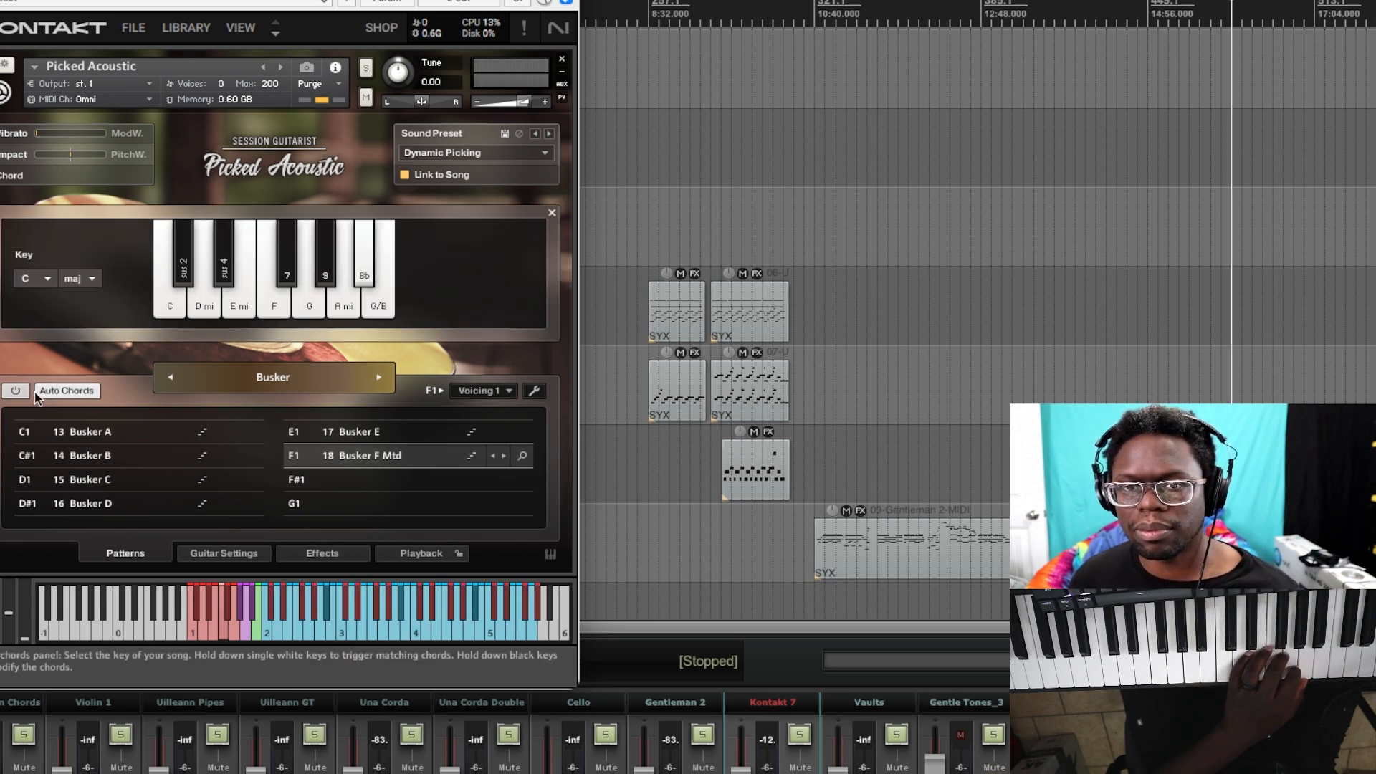
pyautogui.click(43, 279)
pyautogui.click(62, 431)
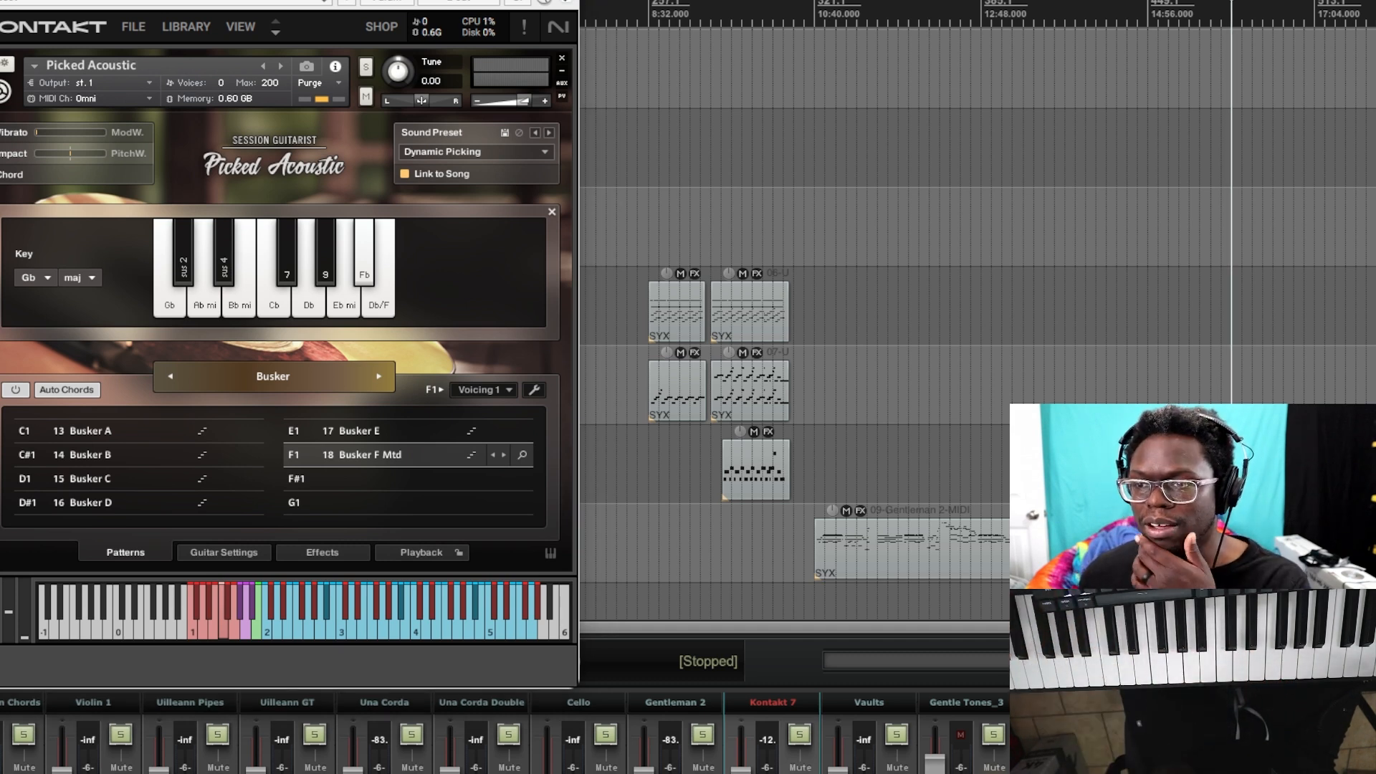
# Duplicate the Kontakt 7 track and name the copy Picked Acoustic.
pyautogui.rightClick(783, 701)
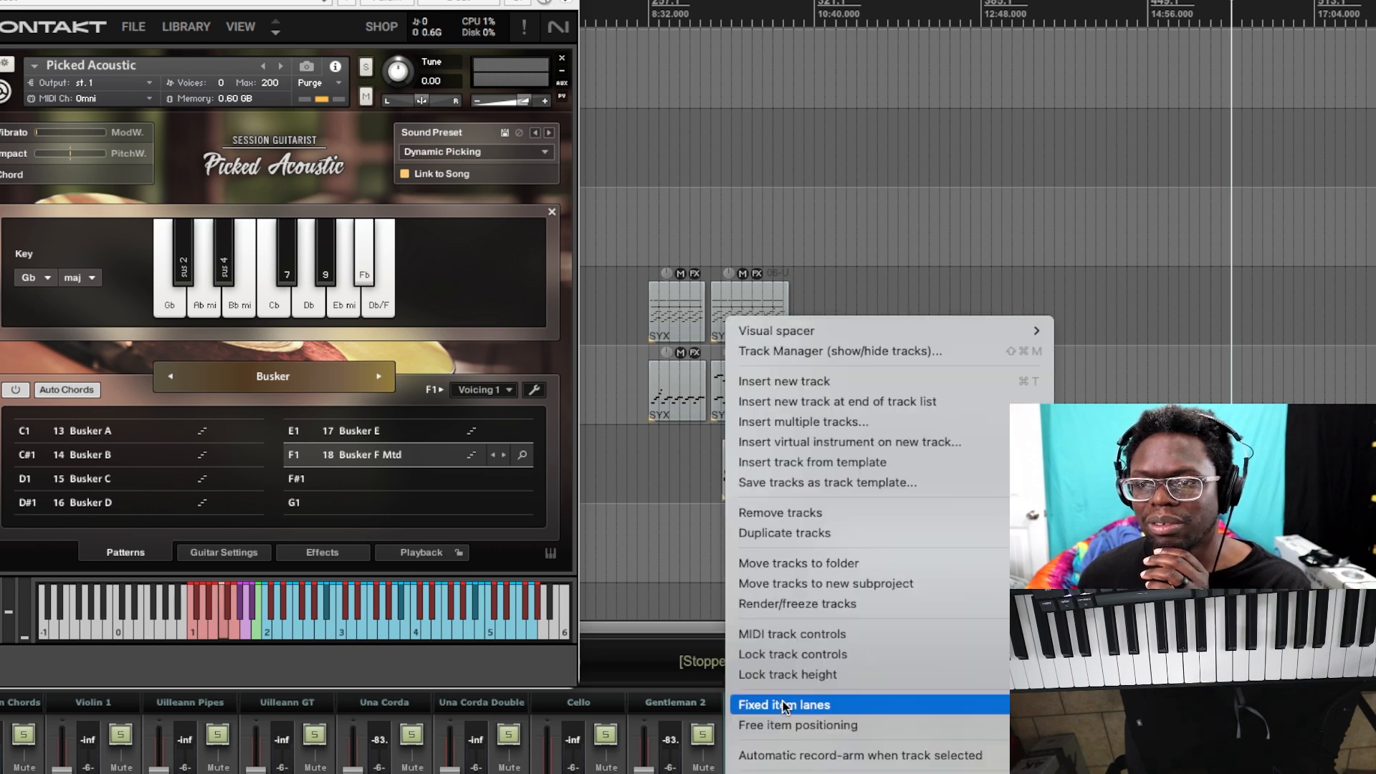
pyautogui.click(843, 531)
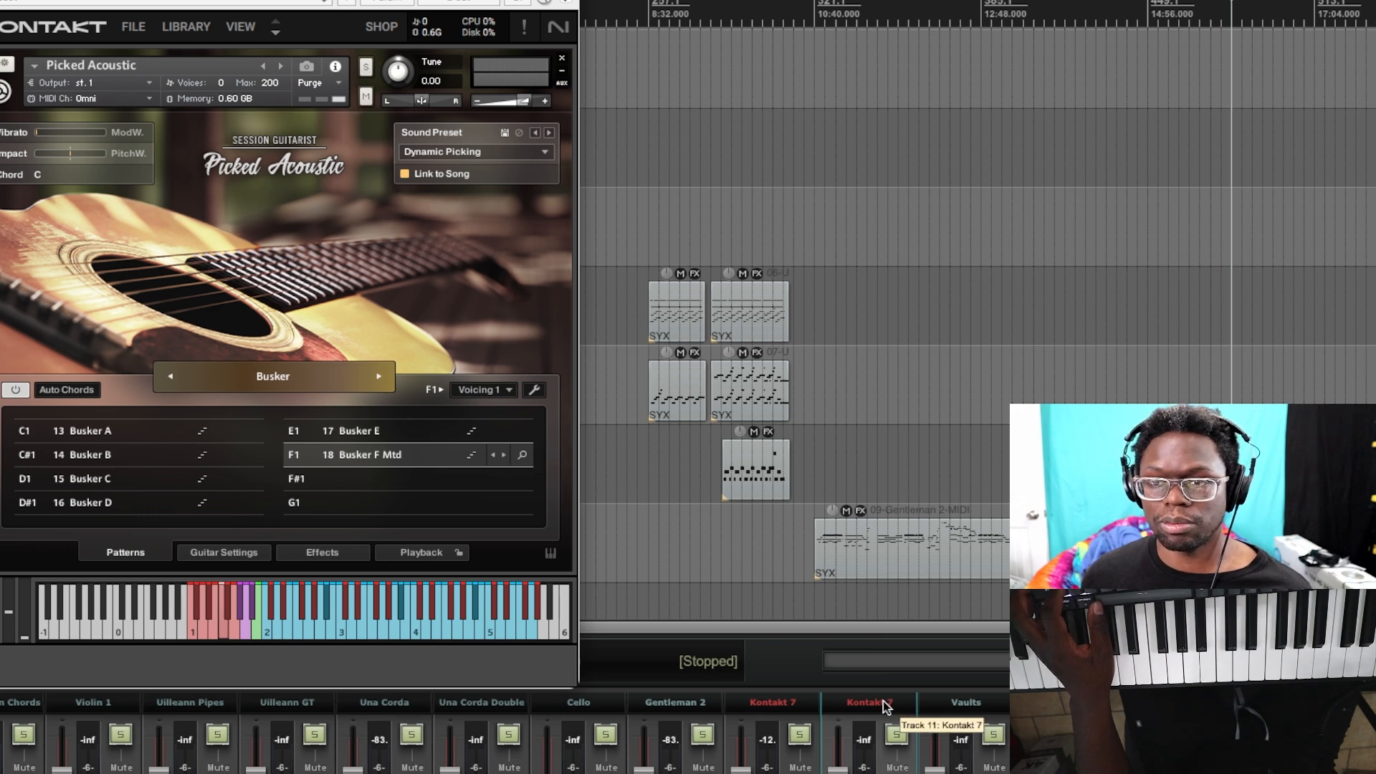
pyautogui.doubleClick(883, 701)
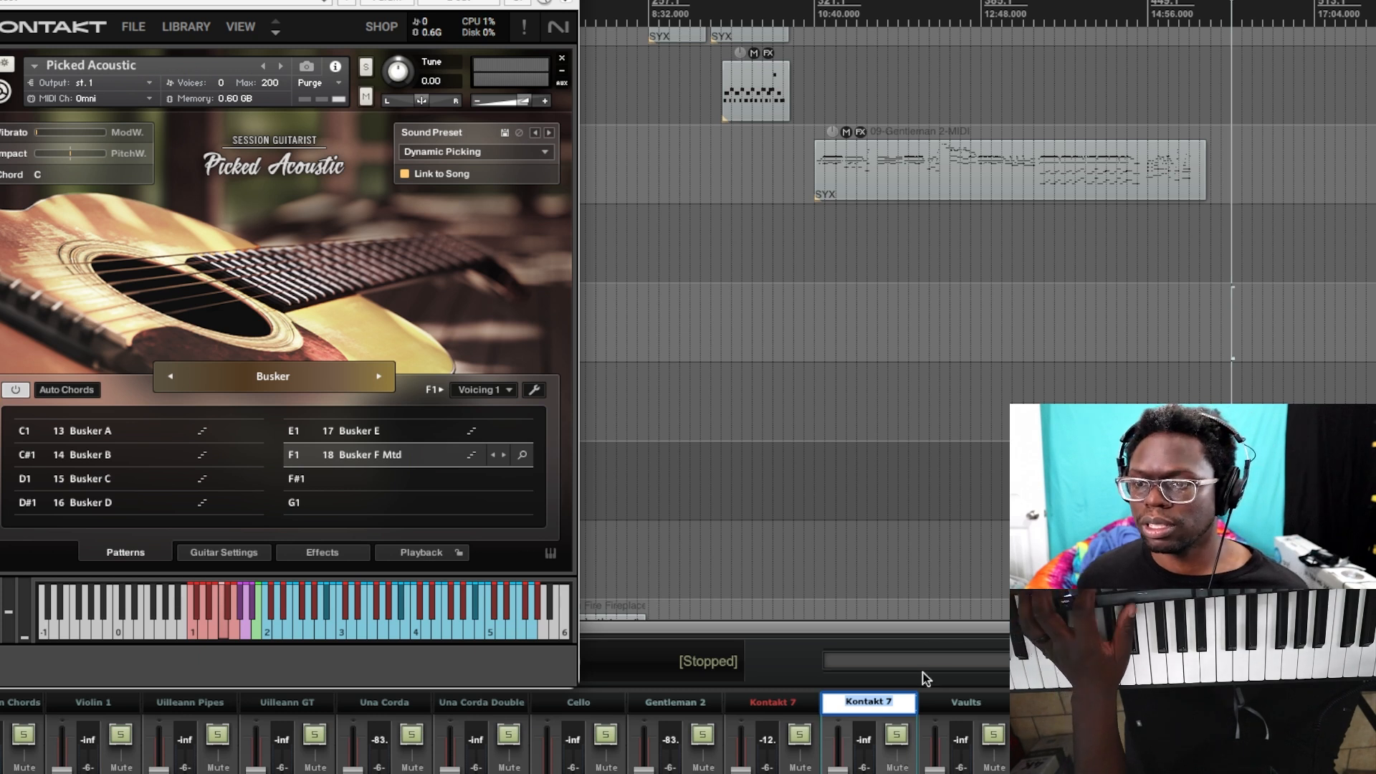
pyautogui.write('Pic')
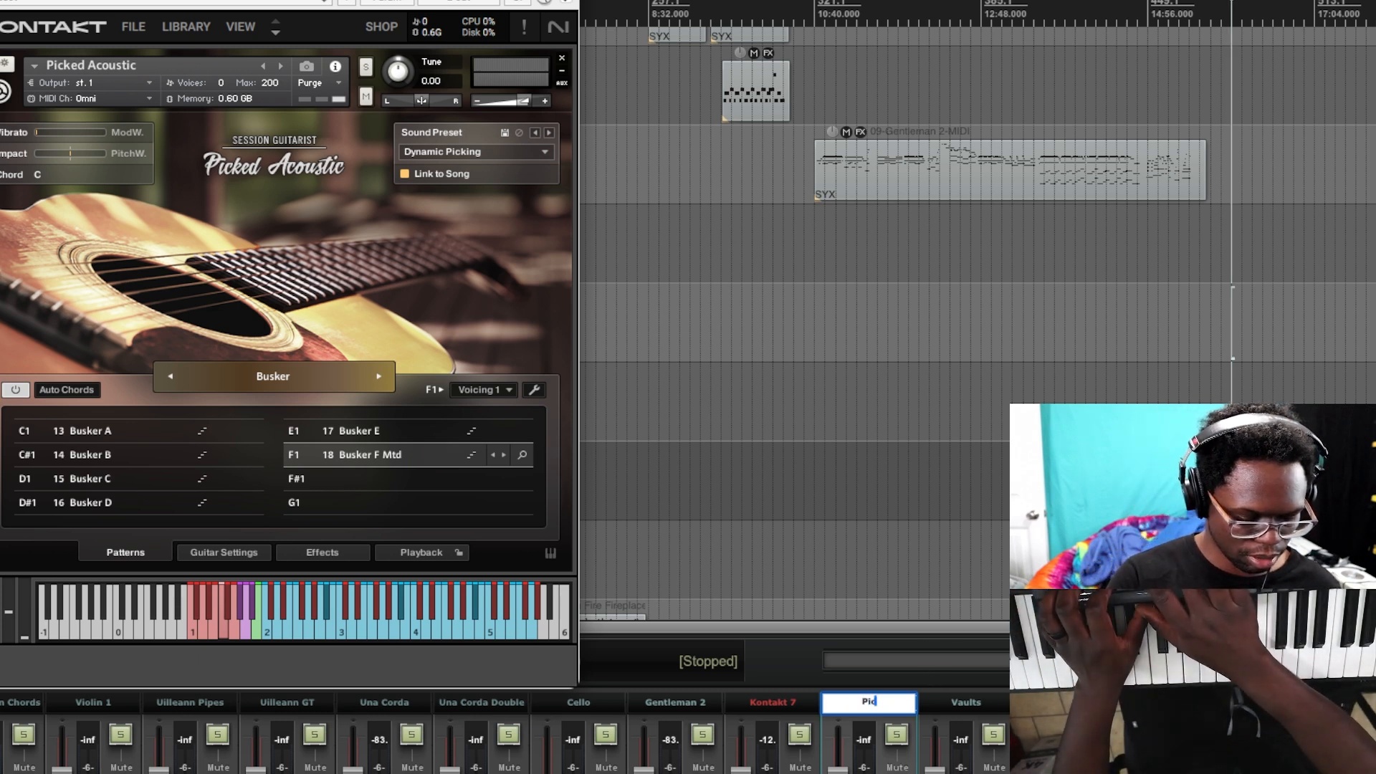
pyautogui.write('ked Acoustic')
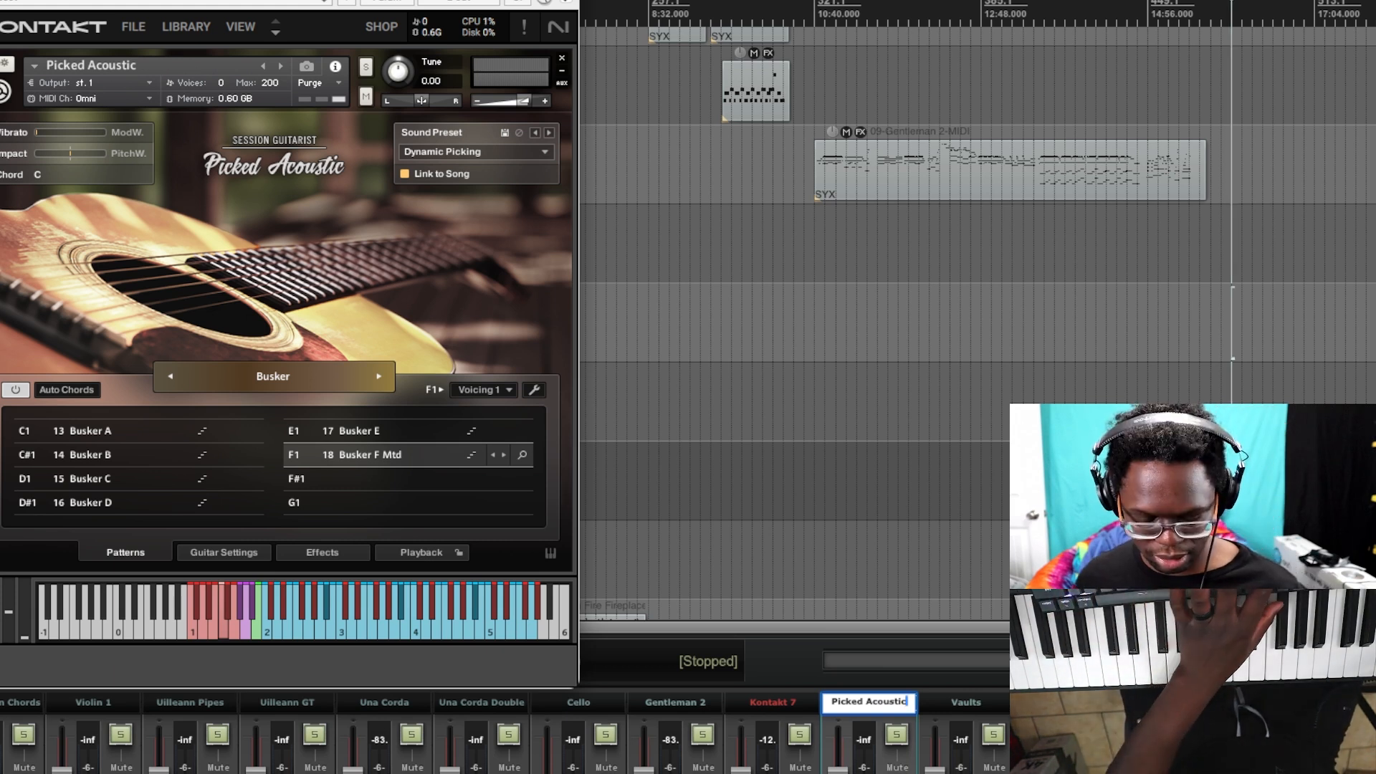
pyautogui.press('Return')
# Rename the original Kontakt 7 track as Piked Guitar.
pyautogui.doubleClick(787, 706)
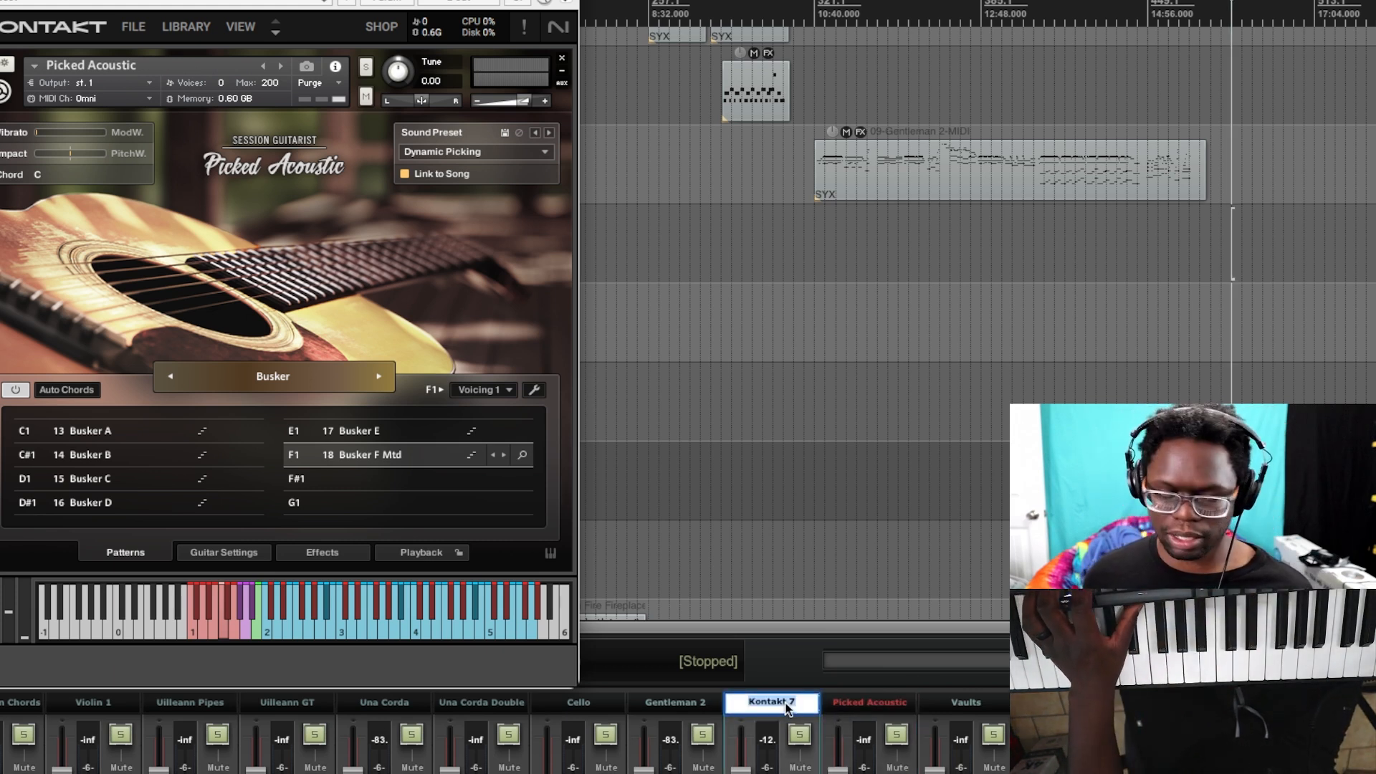
pyautogui.write('Piked Guitar')
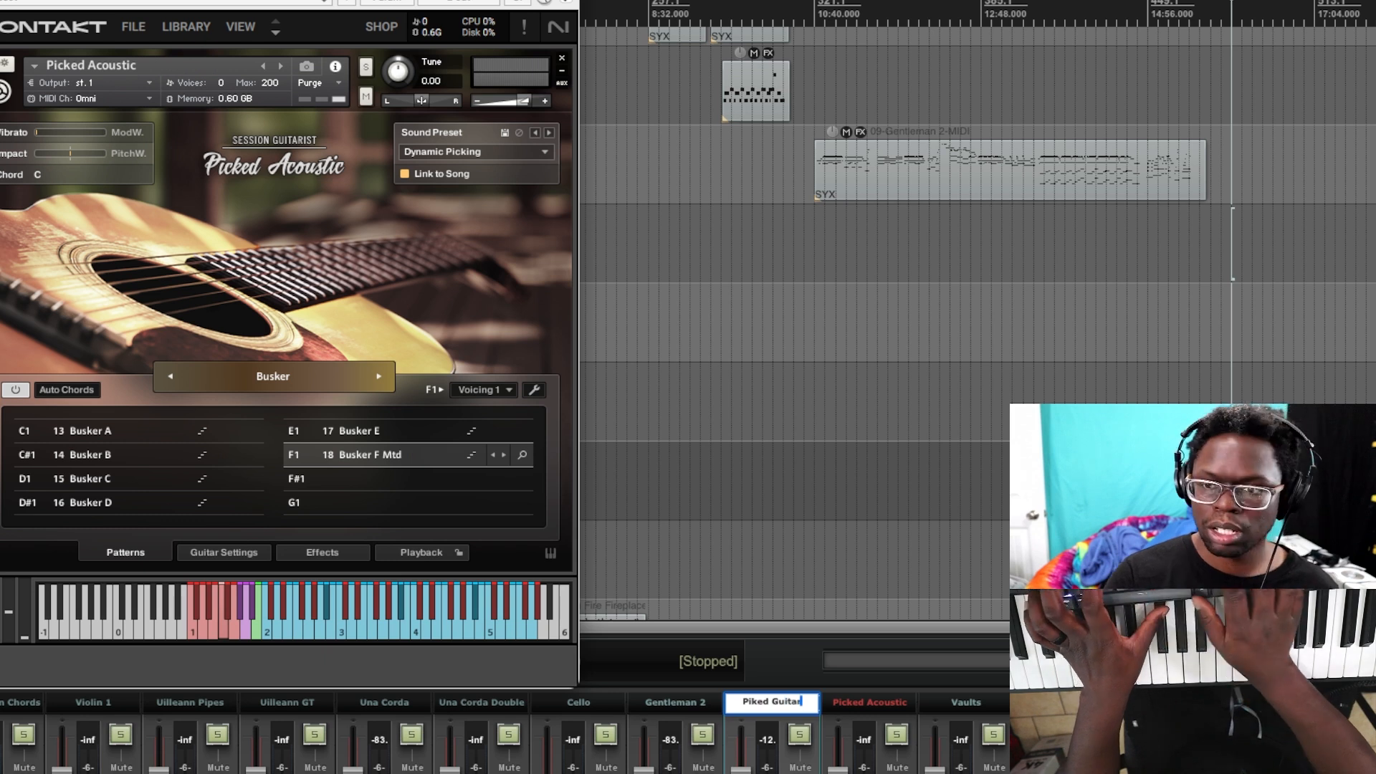
pyautogui.press('Return')
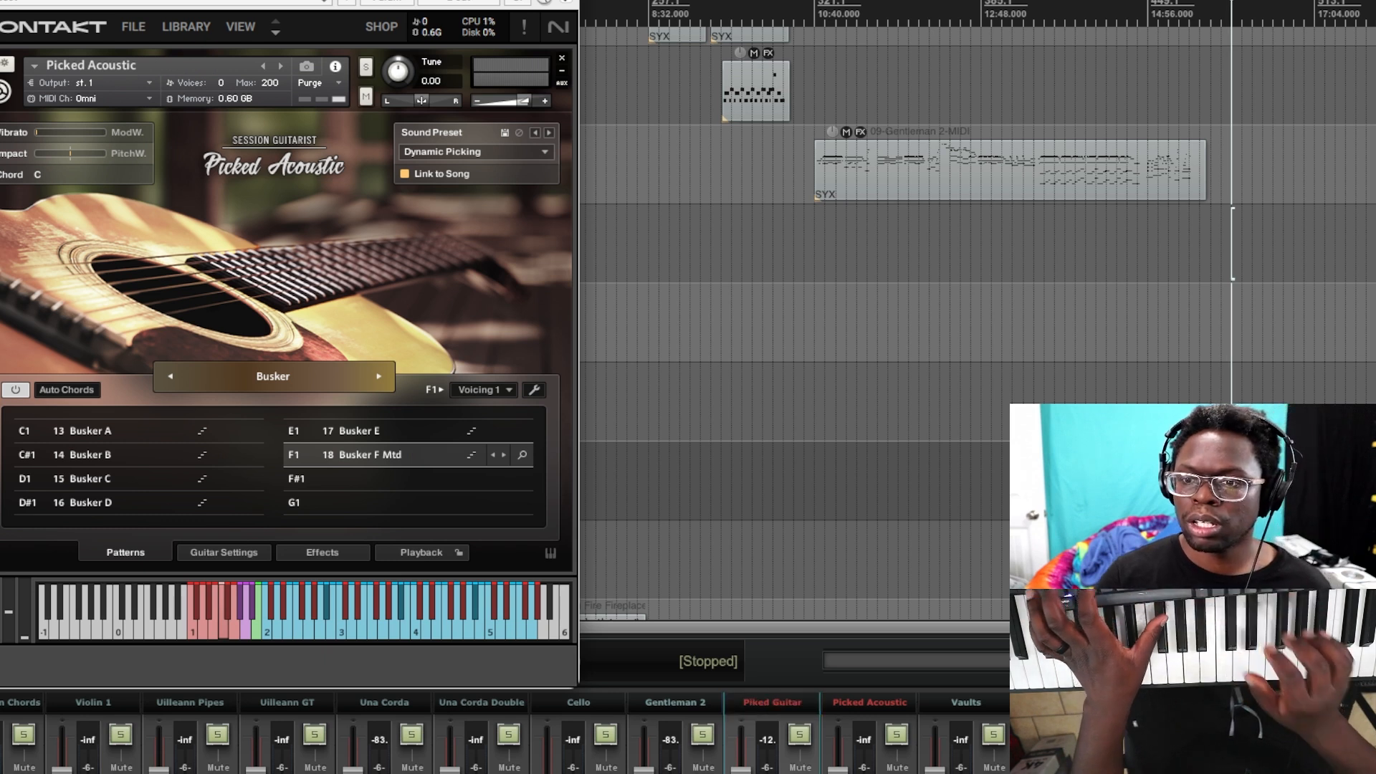
# Disarm the Picked Acoustic track and close its Kontakt window, keeping the Piked Guitar instrument open.
pyautogui.click(869, 702)
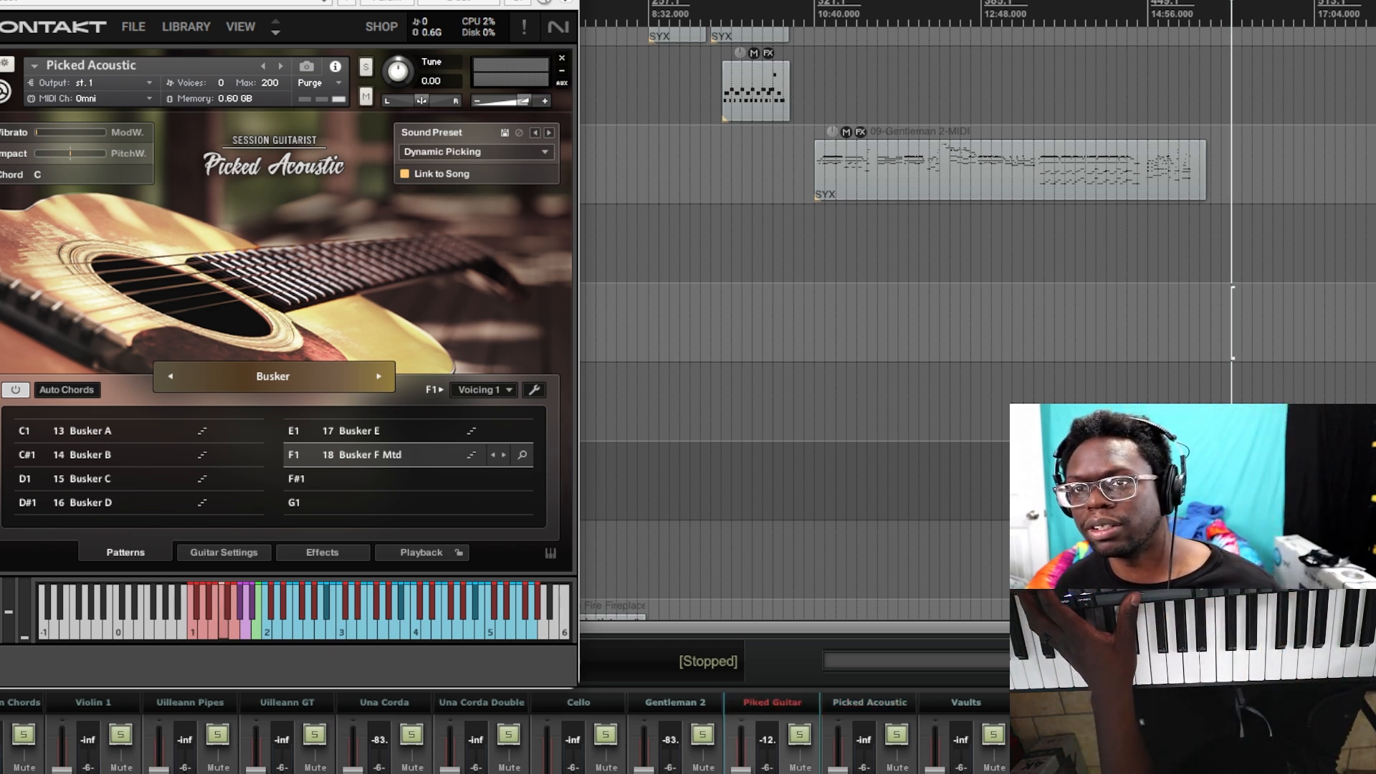
pyautogui.moveTo(251, 0); pyautogui.dragTo(1200, 0)
pyautogui.moveTo(287, 0); pyautogui.dragTo(319, 0)
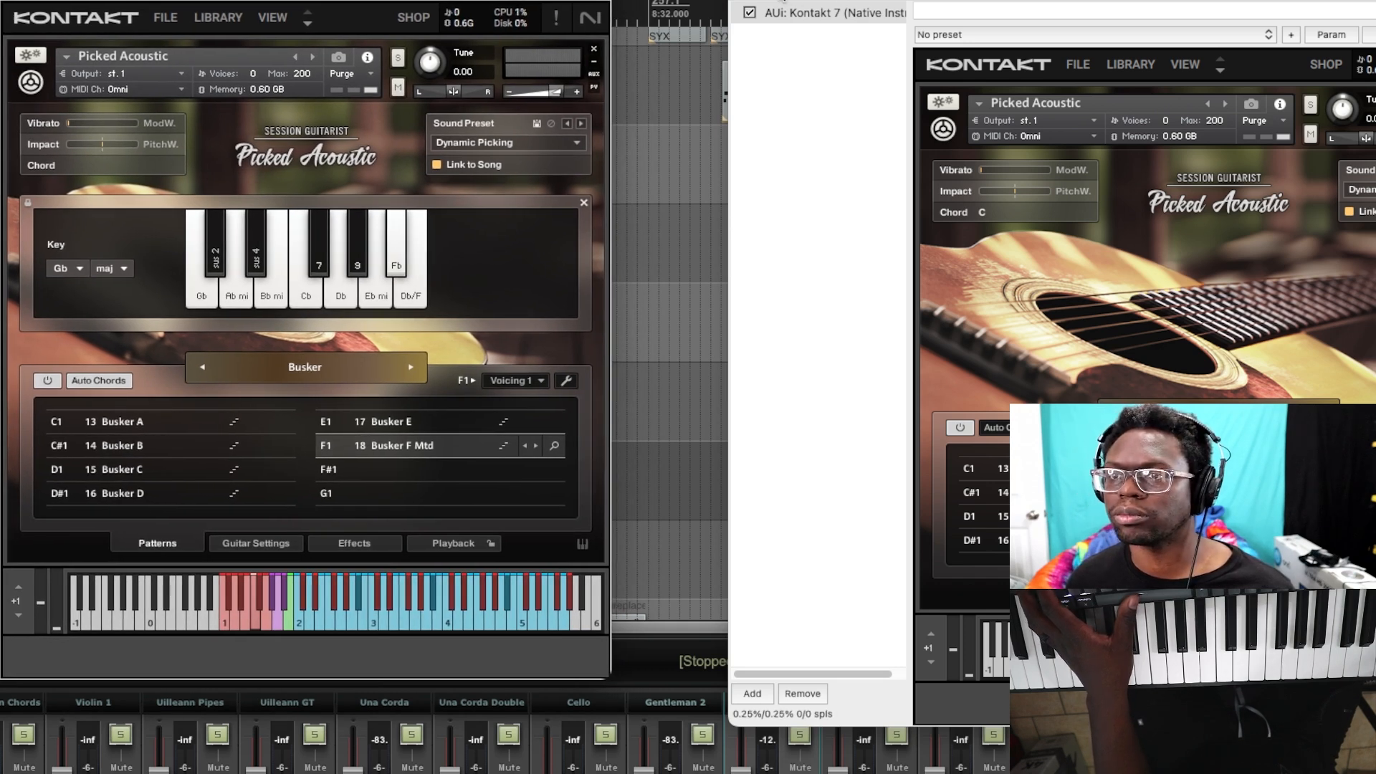
pyautogui.click(754, 0)
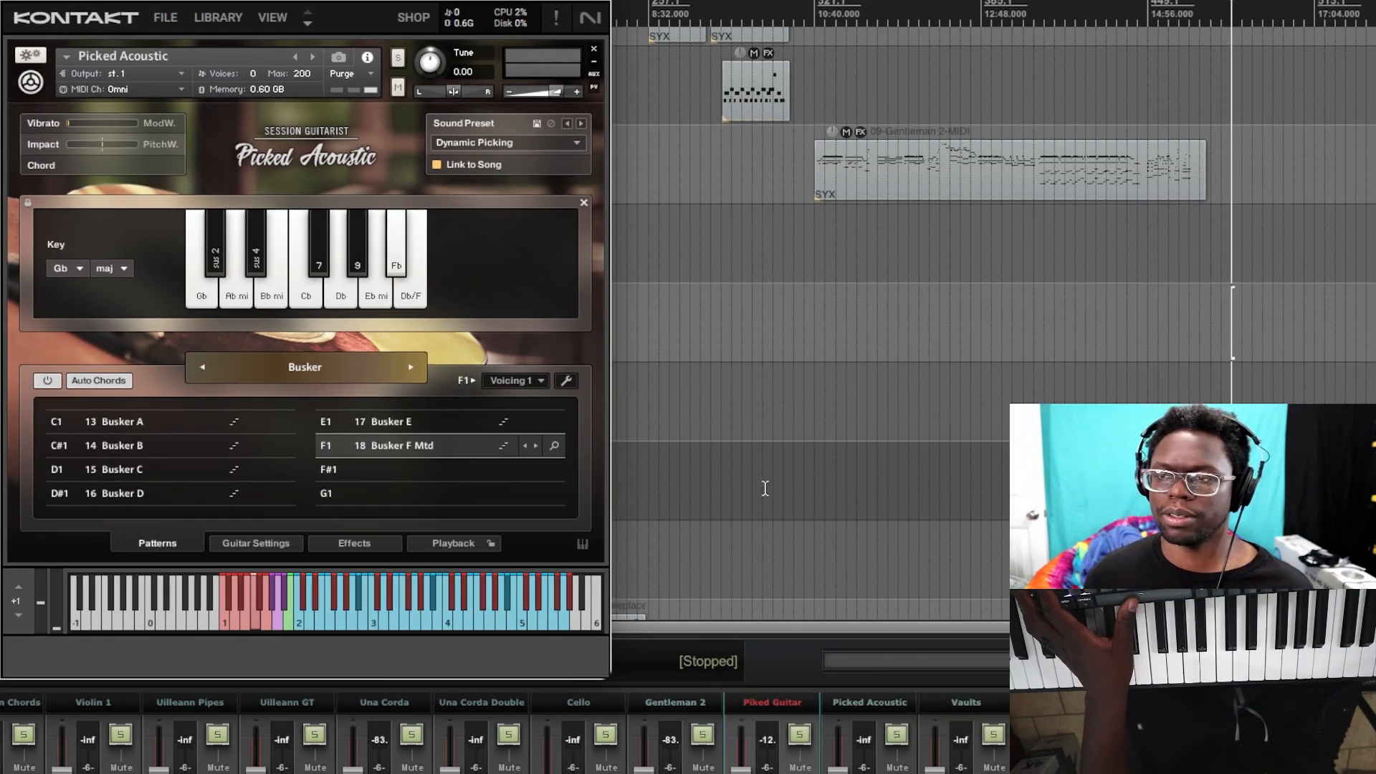
# Record a MIDI take of picked guitar on the Piked Guitar track from the edit cursor and save it.
pyautogui.scroll(-1, 760, 486)
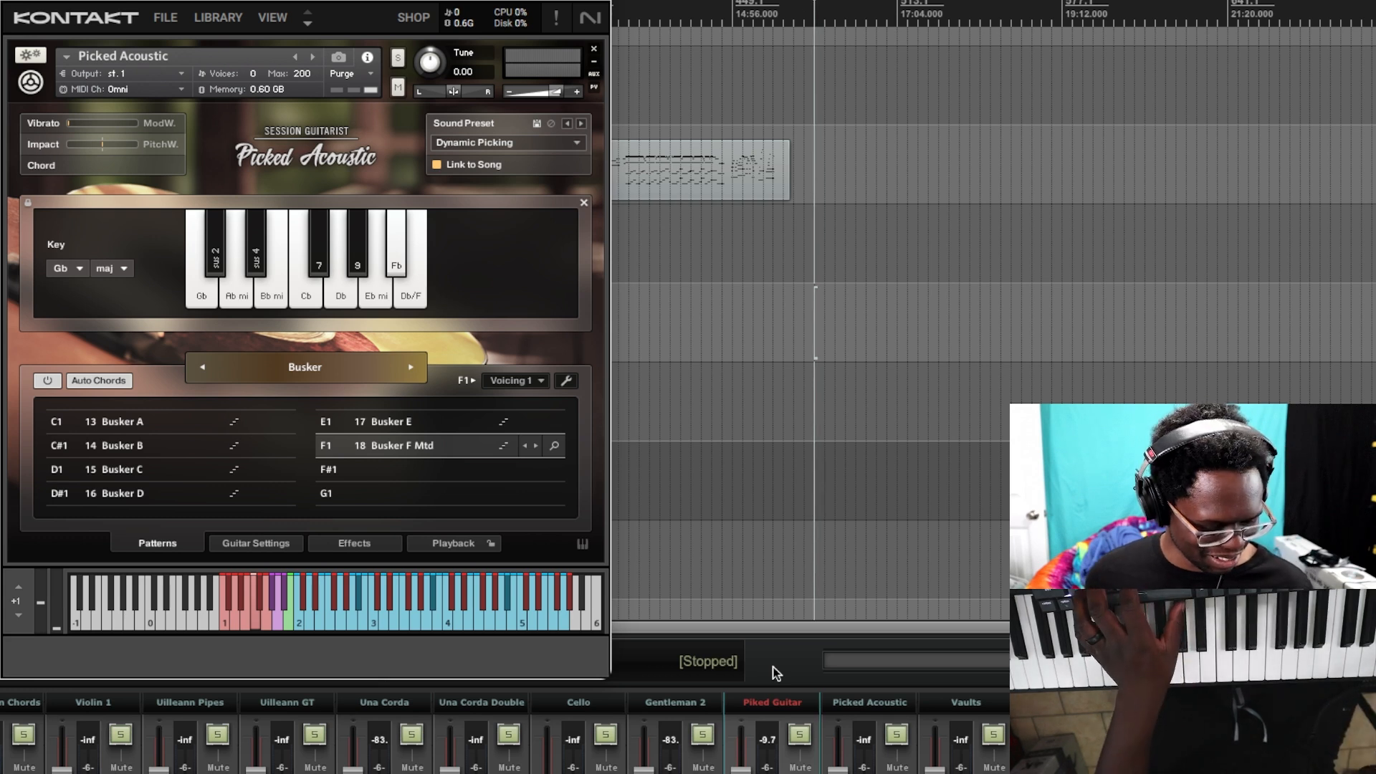
pyautogui.hotkey('ctrl', 'r')
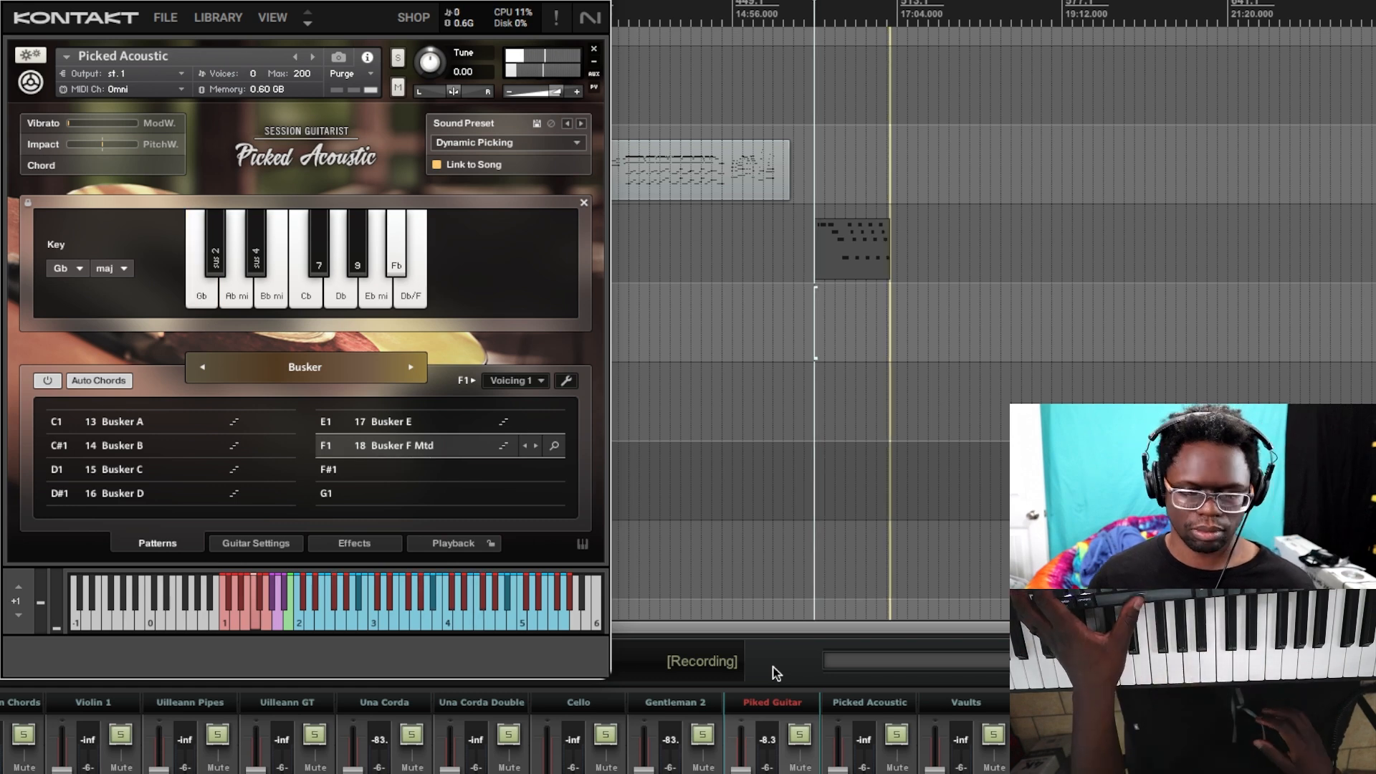
pyautogui.press('space')
pyautogui.click(577, 470)
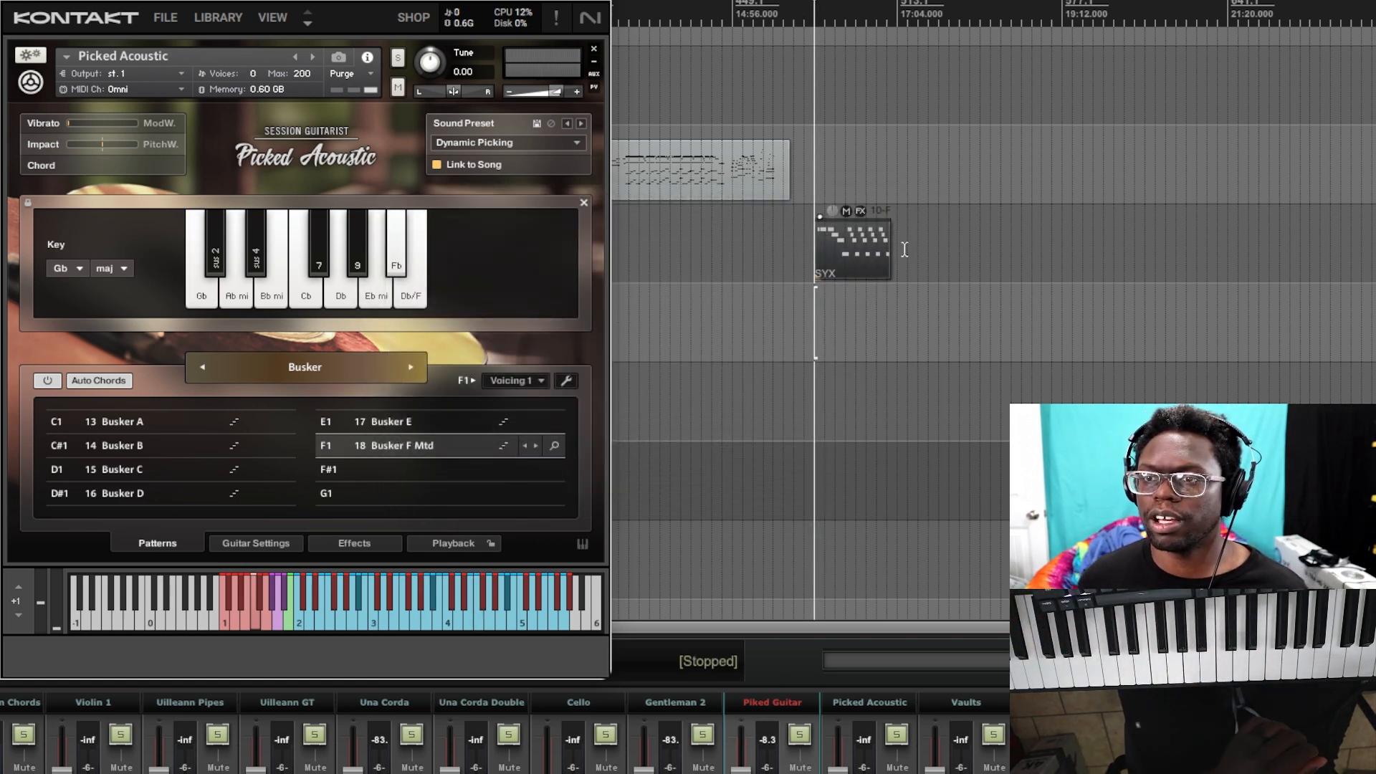
# Record a second MIDI take on the Piked Guitar track, starting just after the first take, and save it.
pyautogui.click(904, 249)
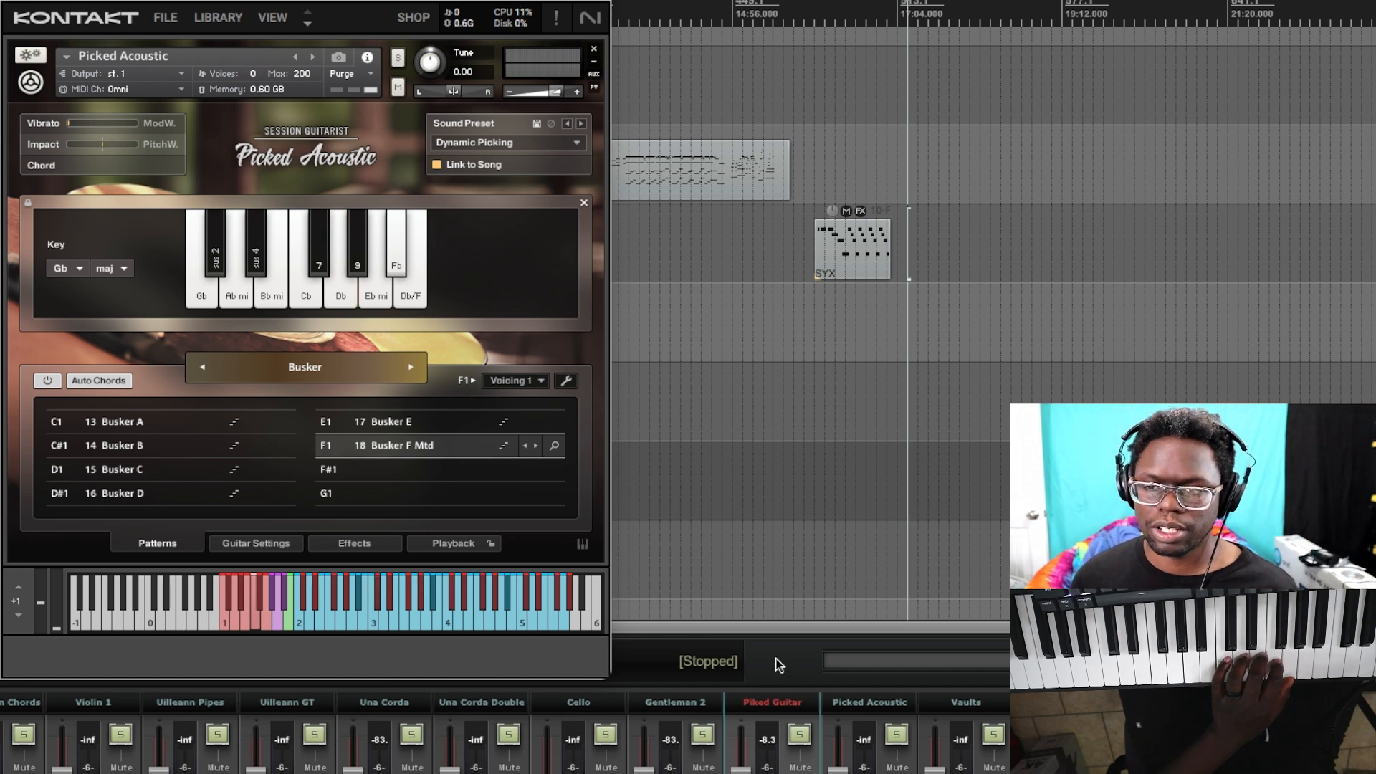
pyautogui.press('super+r')
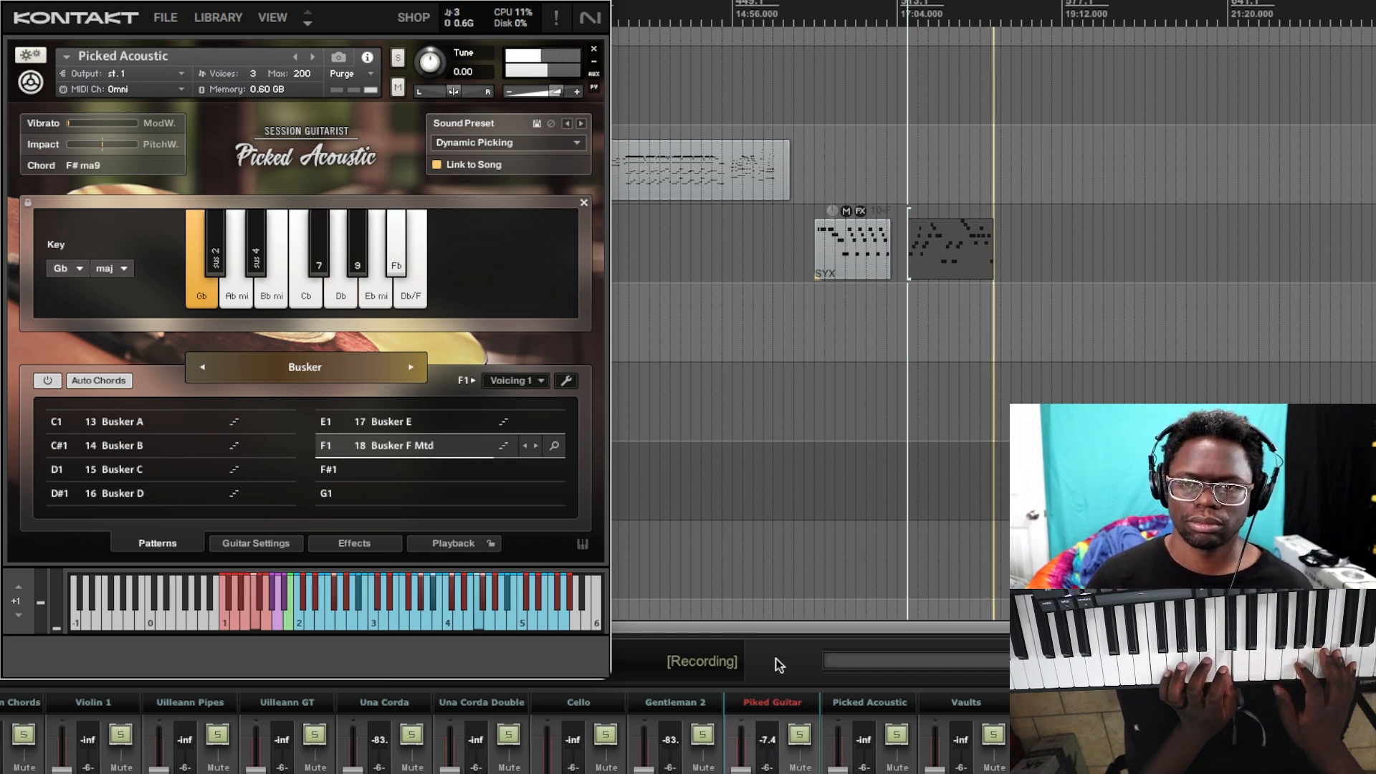
pyautogui.press('space')
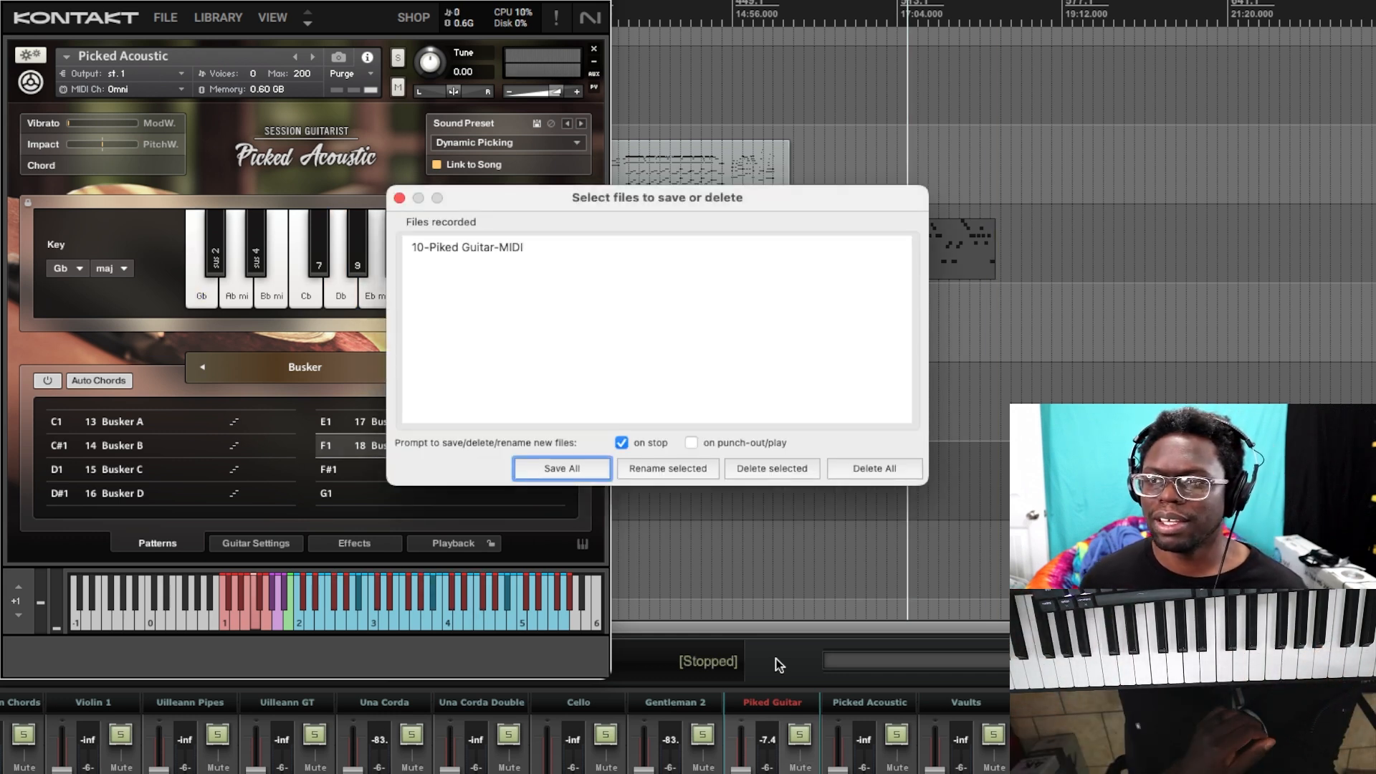
pyautogui.click(544, 463)
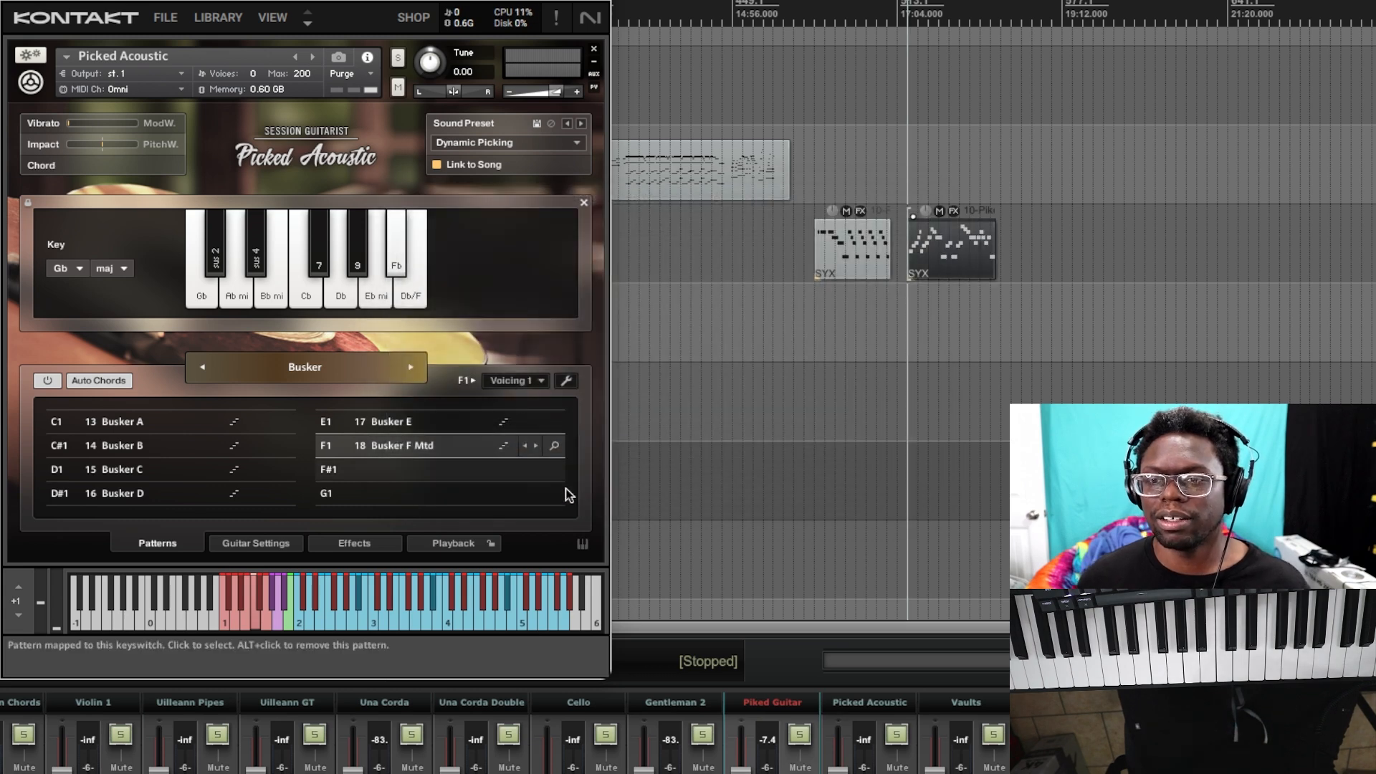
# Arm the Picked Acoustic track, swap the Piked Guitar instrument window for its own Kontakt window, and place the edit cursor after the recorded takes.
pyautogui.click(869, 702)
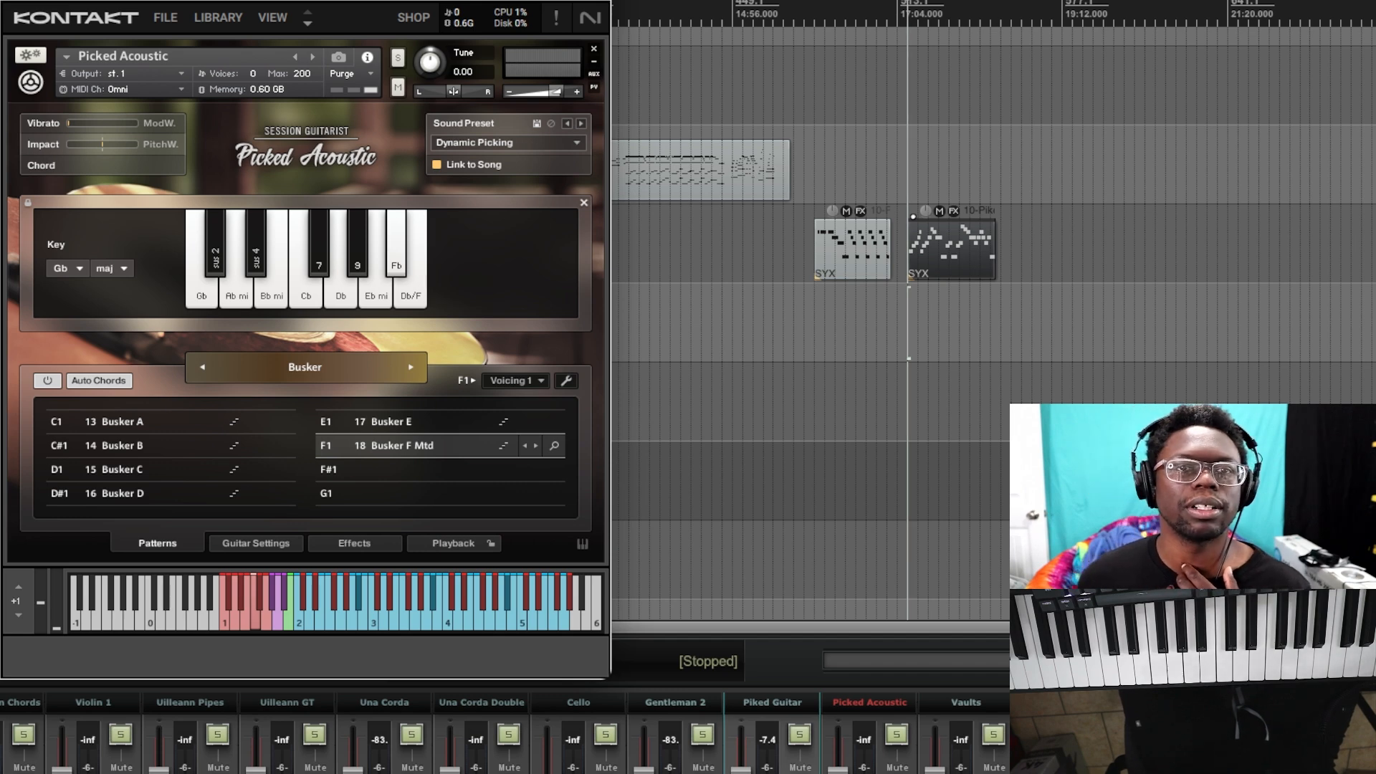
pyautogui.moveTo(286, 0); pyautogui.dragTo(606, 0)
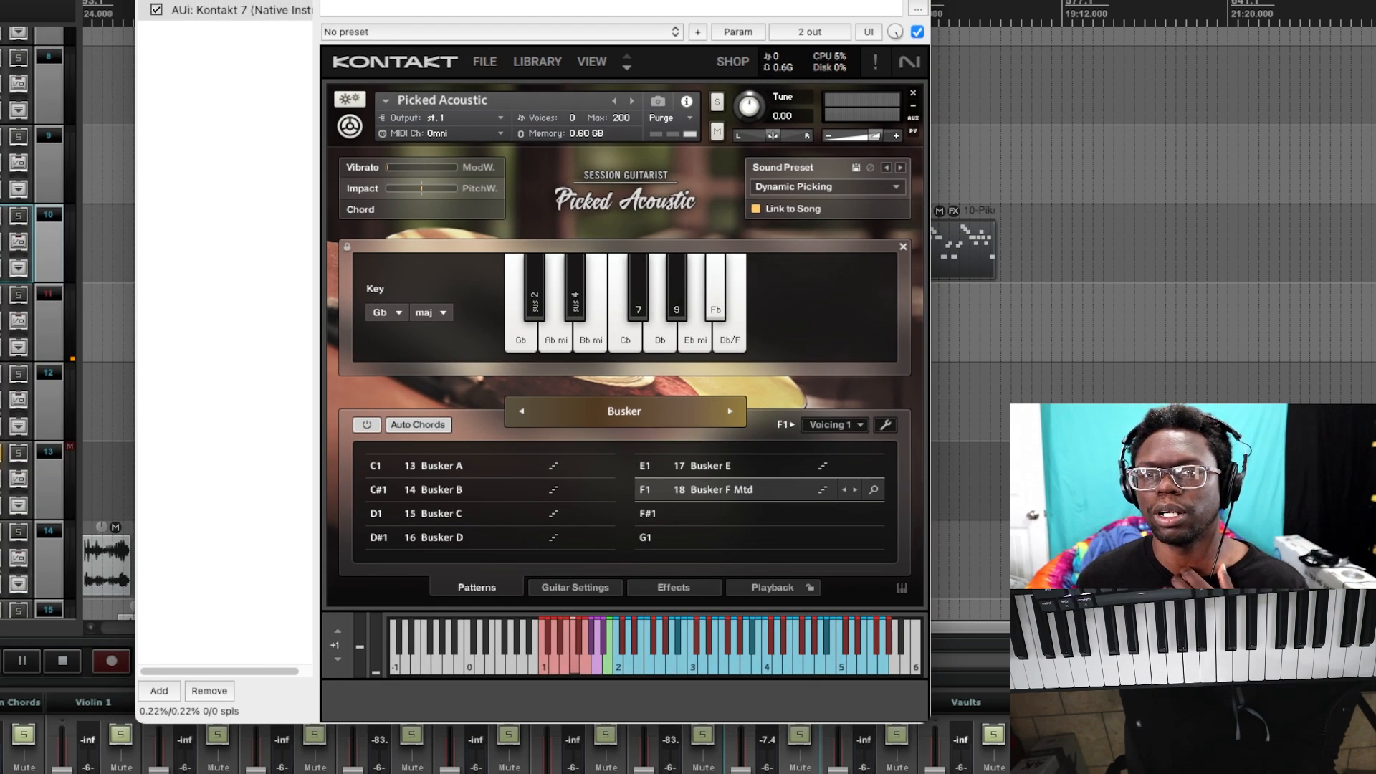
pyautogui.click(149, 0)
pyautogui.hscroll(2, 545, 323)
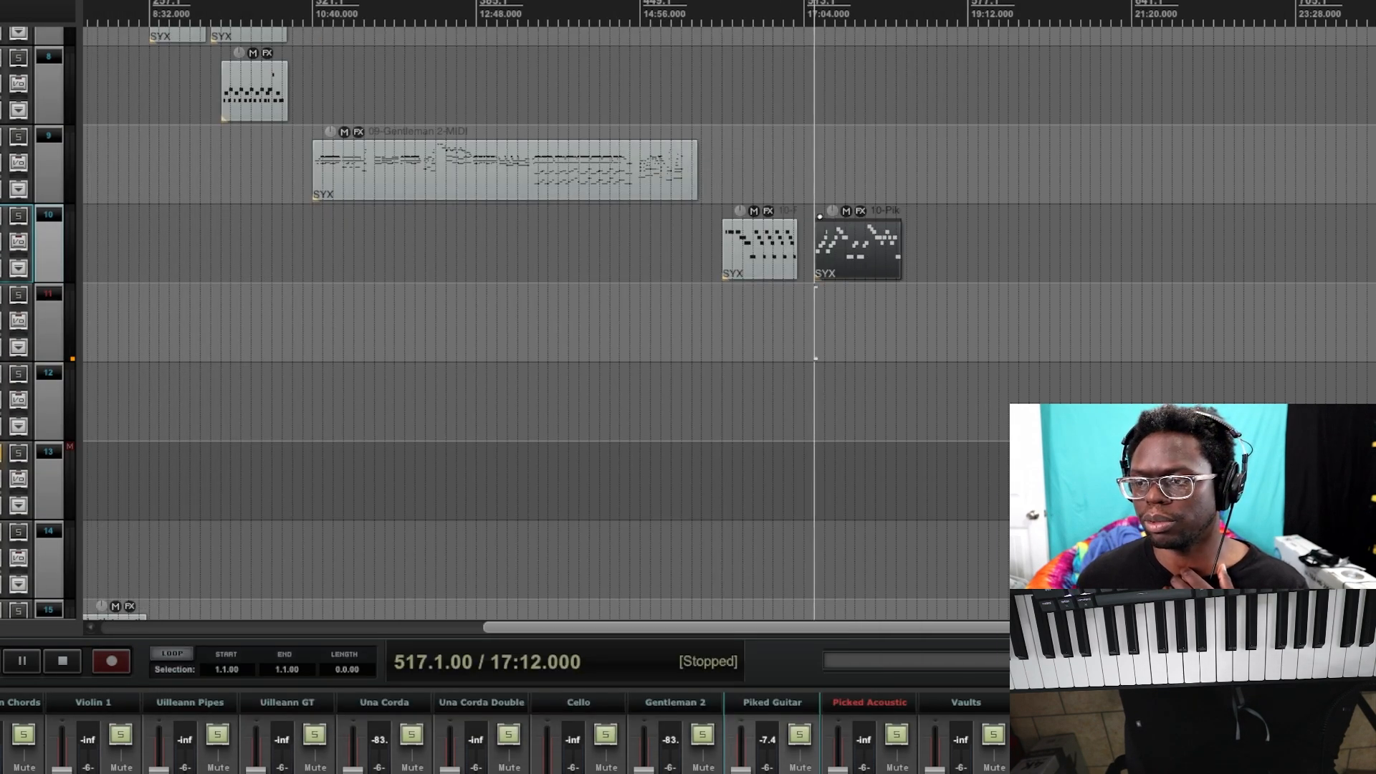
pyautogui.click(1004, 773)
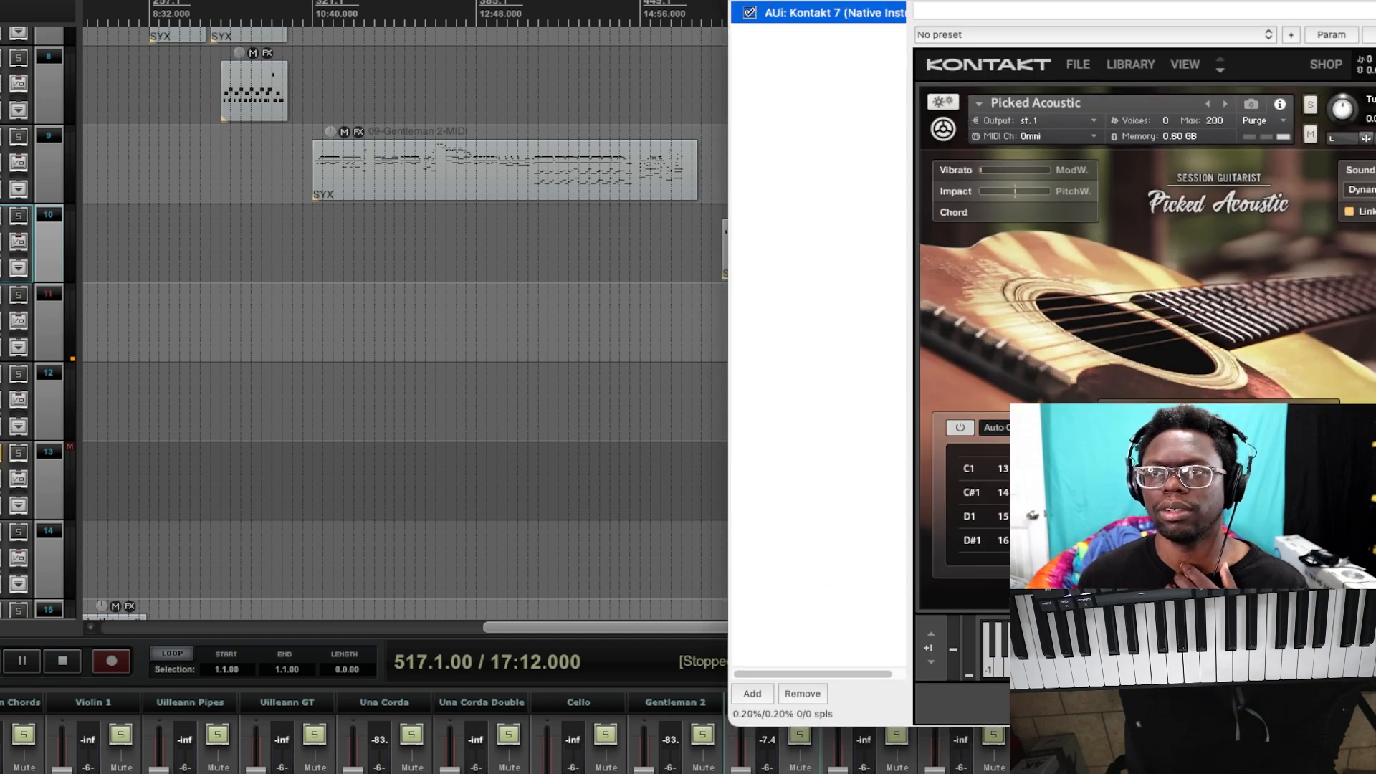
pyautogui.moveTo(1058, 2); pyautogui.dragTo(145, 0)
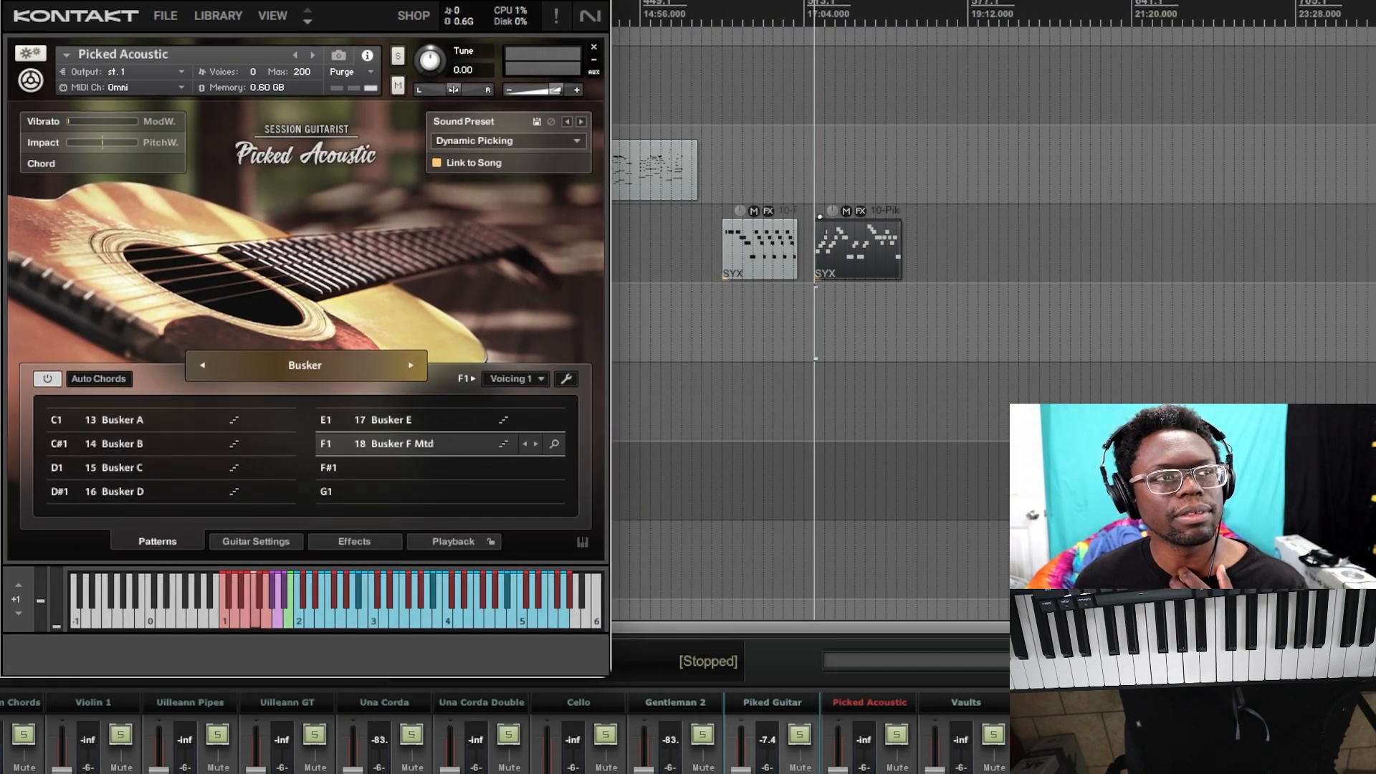
pyautogui.click(959, 178)
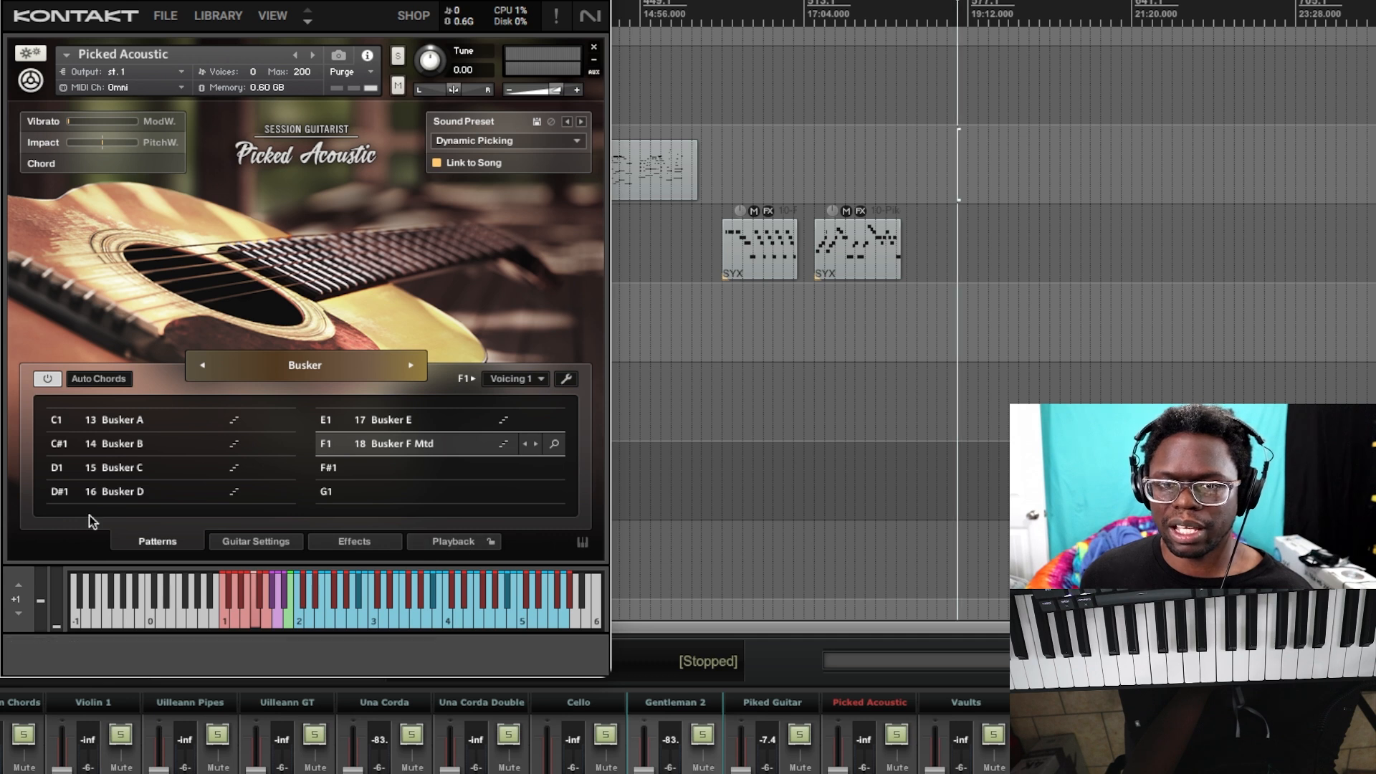
# Play the Busker pattern while auditioning the Condenser (AB) and Ribbon (Blumlein) microphones in the guitar settings.
pyautogui.click(49, 379)
pyautogui.click(50, 380)
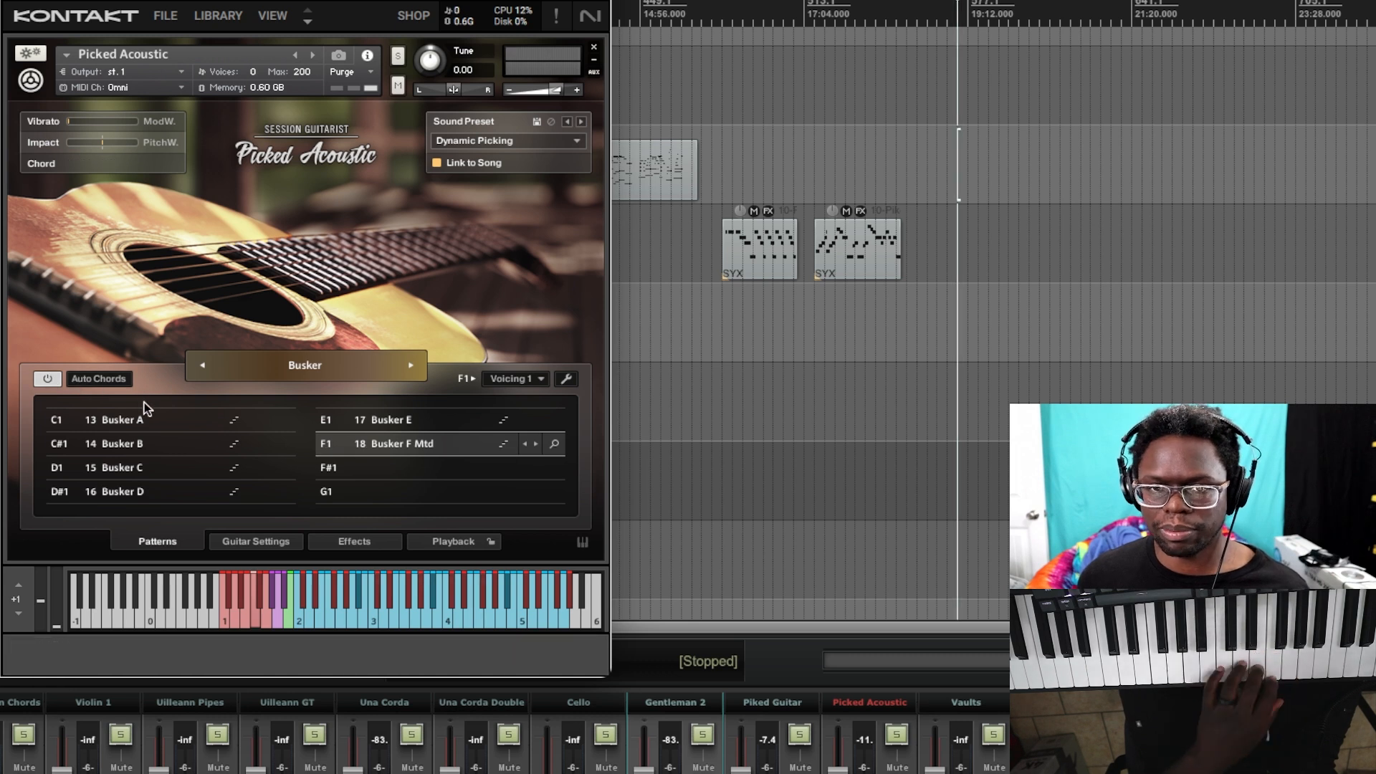
pyautogui.click(242, 539)
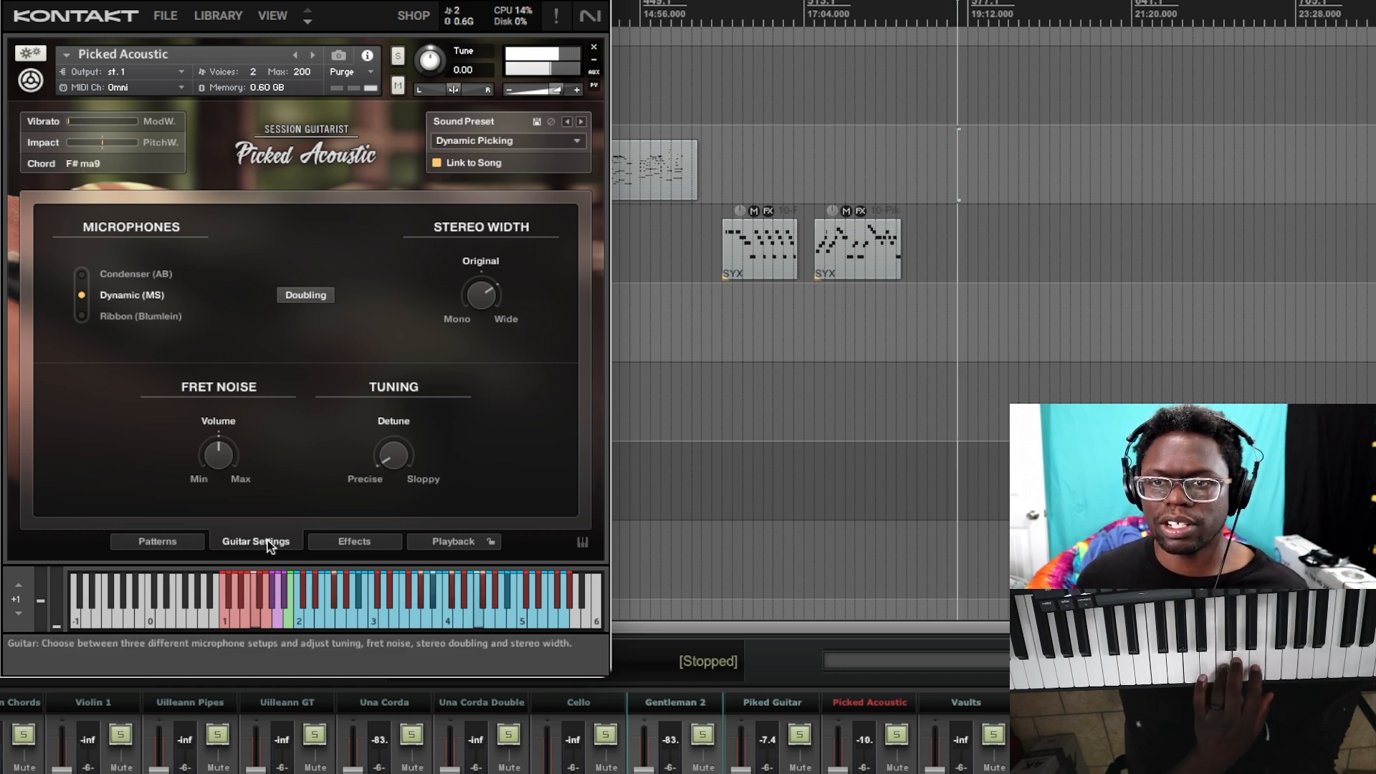
pyautogui.click(83, 274)
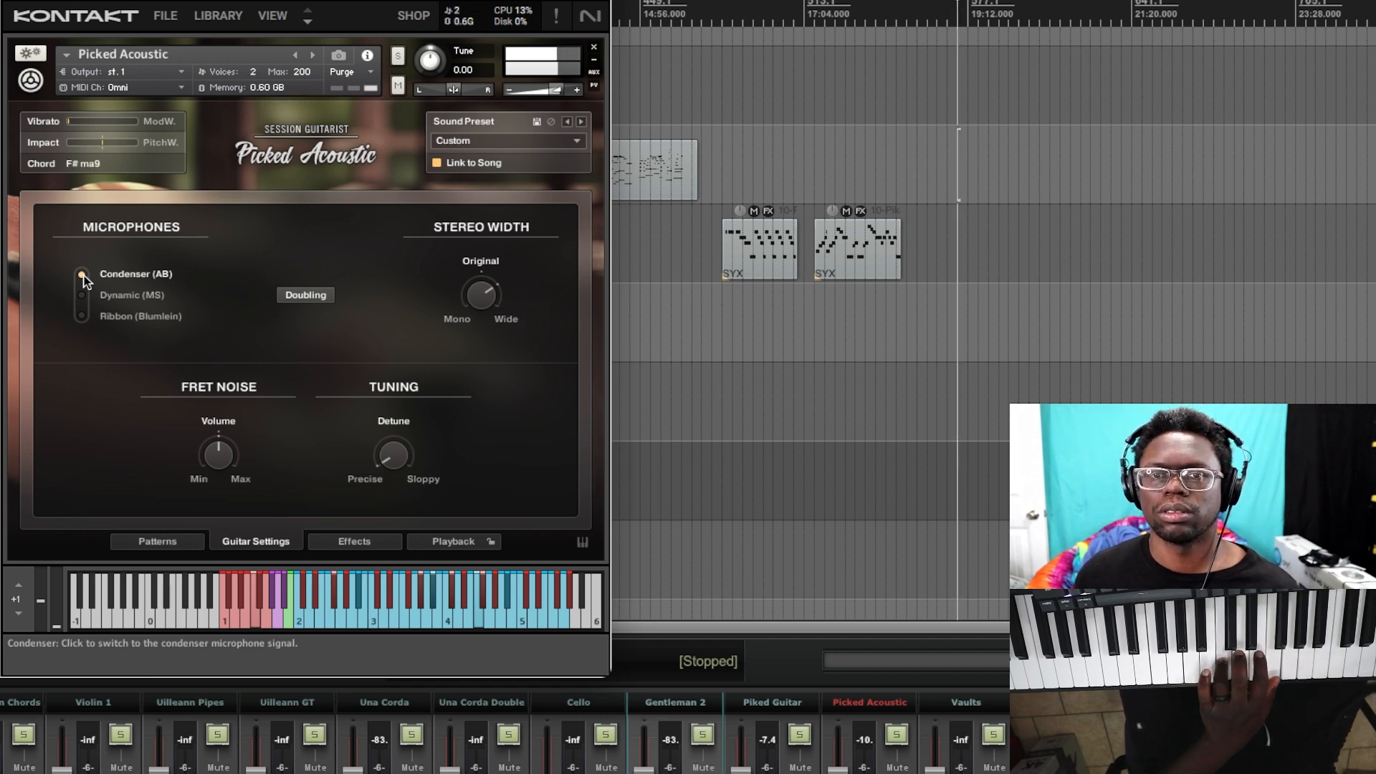
pyautogui.click(82, 316)
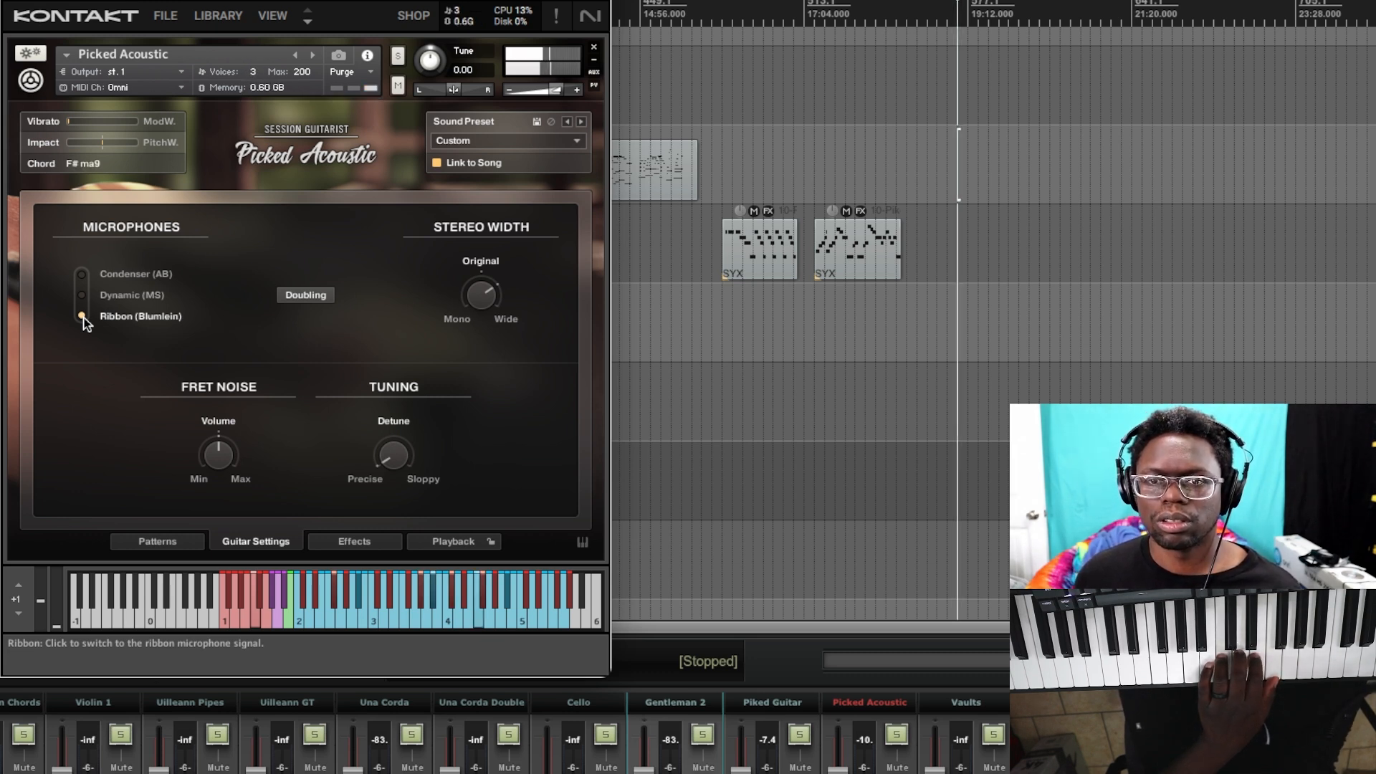
# Audition stereo doubling with the Ribbon (Blumlein) and Dynamic (MS) microphones, leaving doubling off.
pyautogui.click(322, 302)
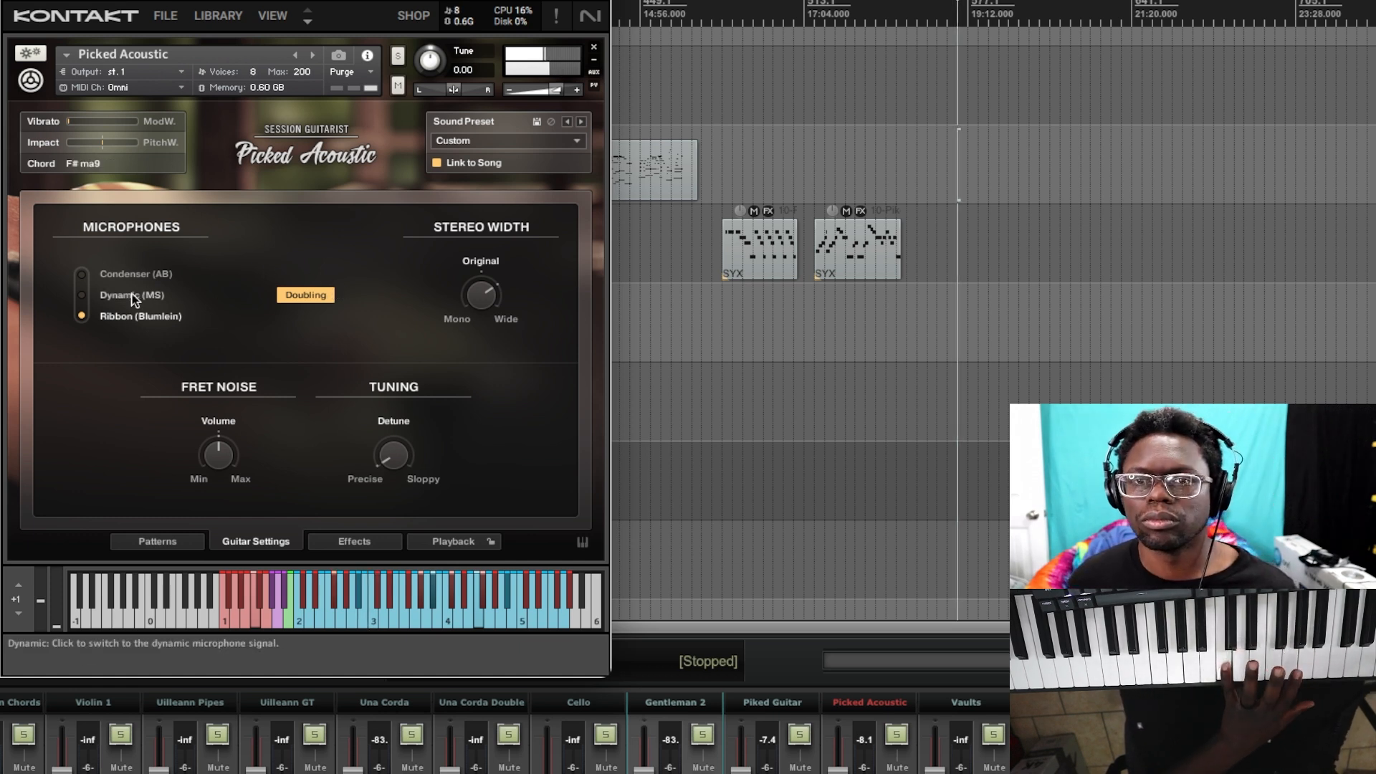
pyautogui.click(83, 295)
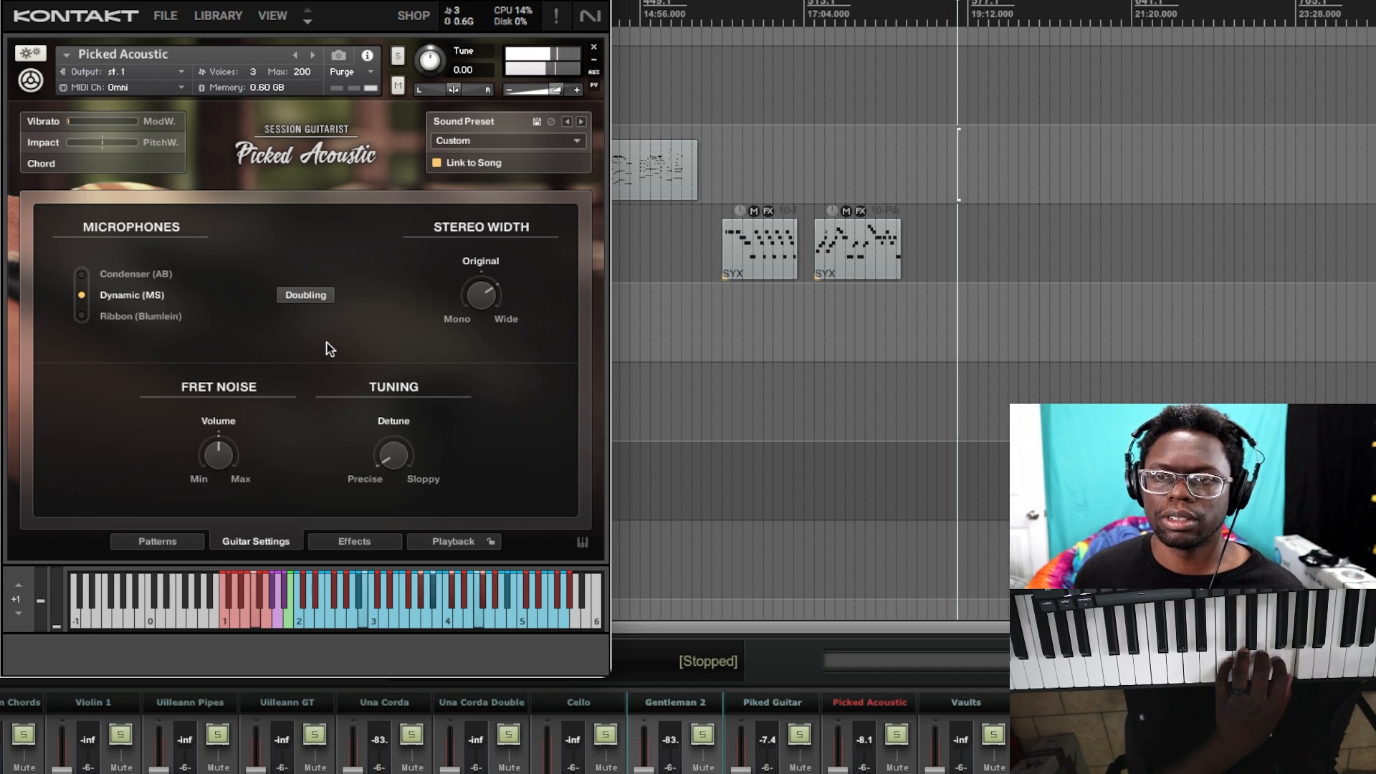
pyautogui.click(303, 295)
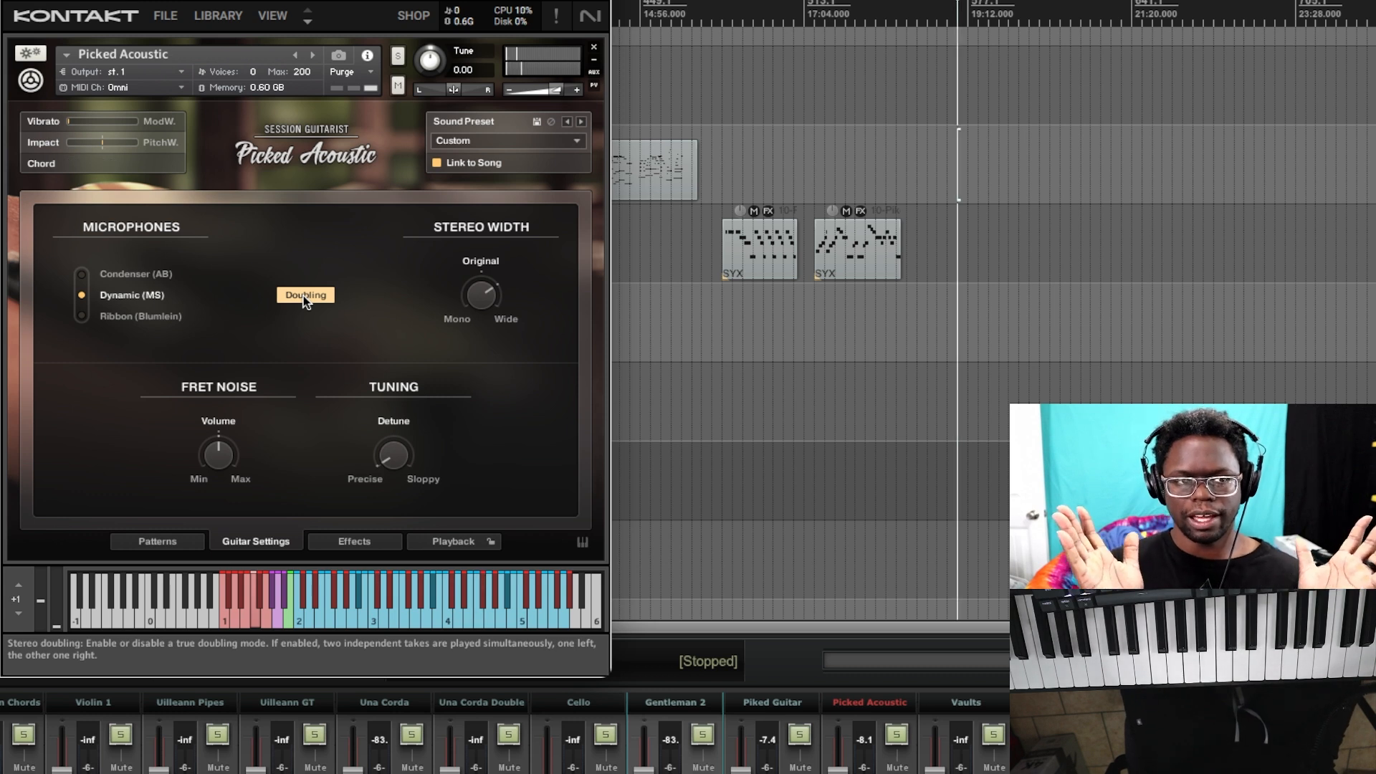
pyautogui.click(303, 295)
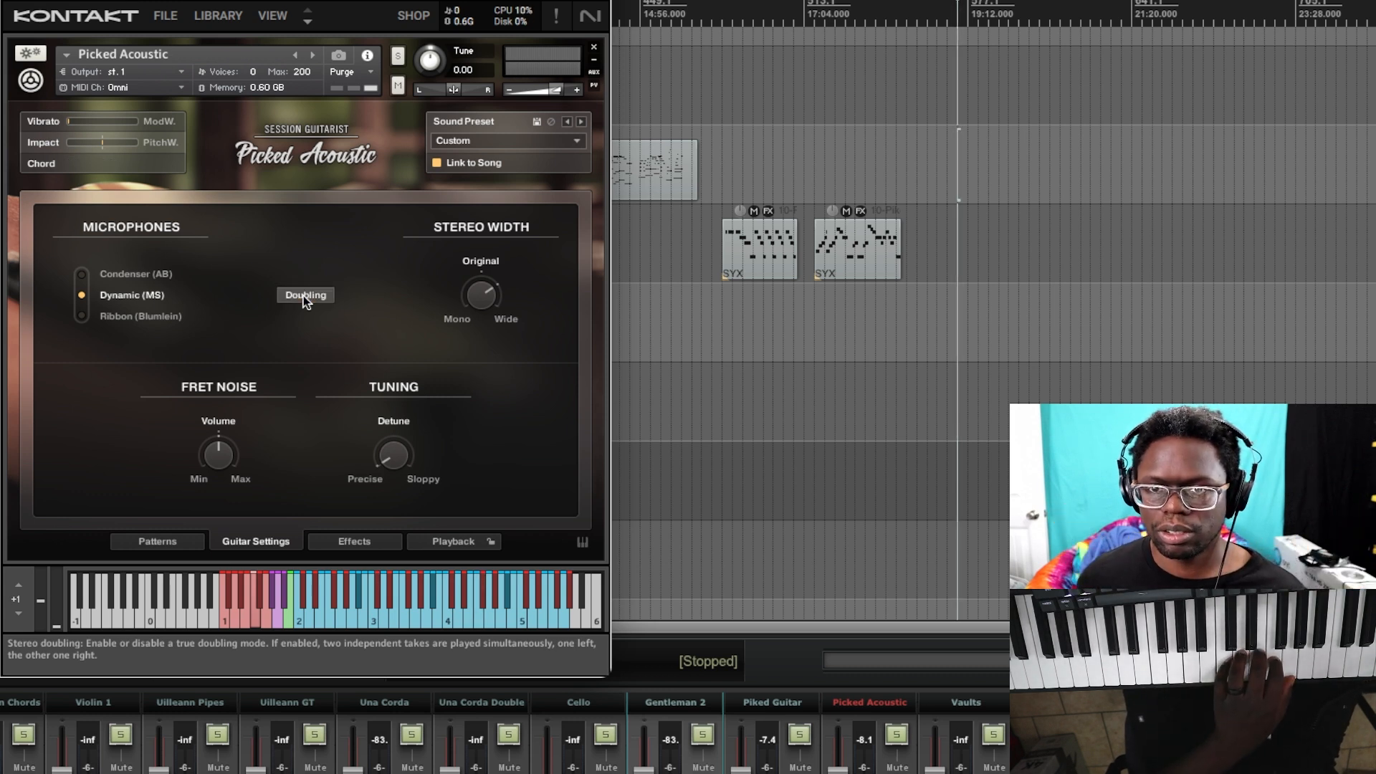
# Select the Condenser (AB) microphone, audition full Sloppy detune and doubling, and return both to off.
pyautogui.click(133, 276)
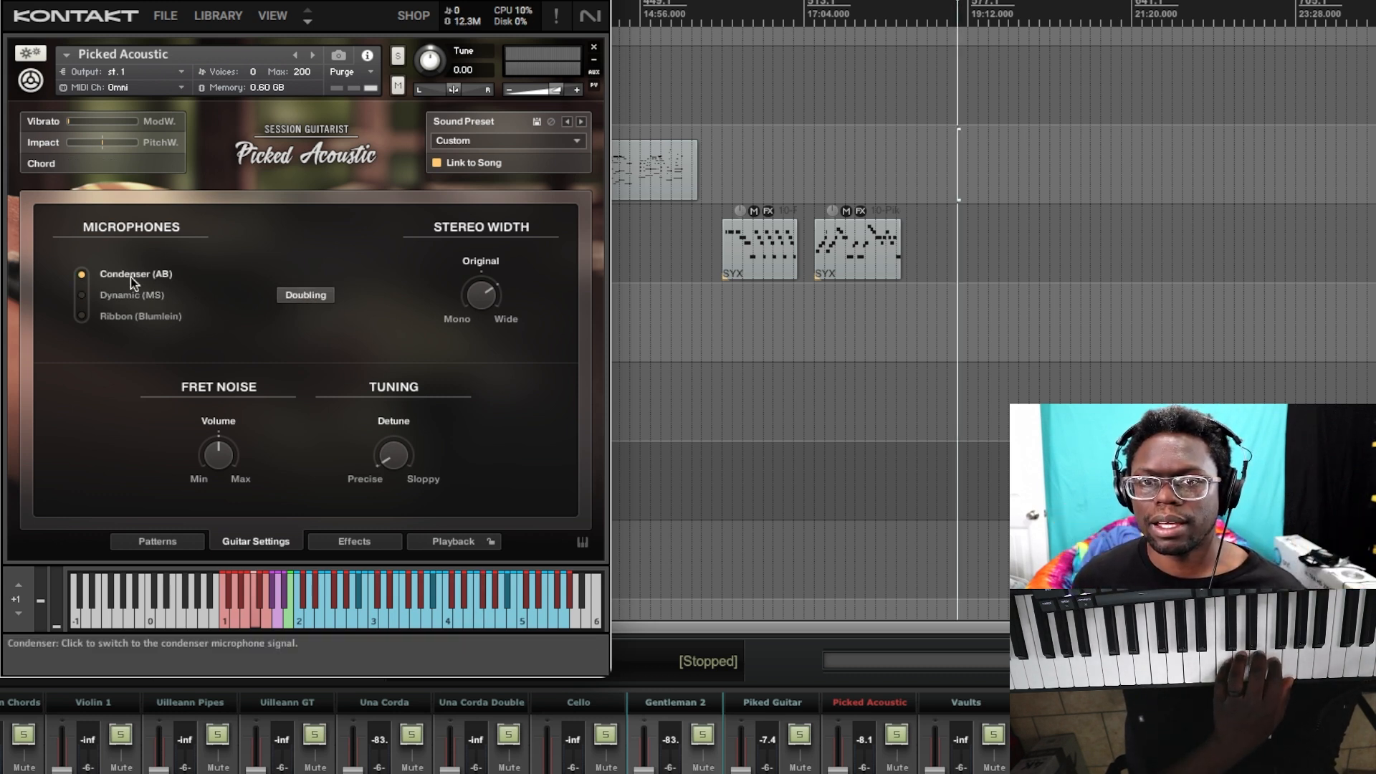
pyautogui.click(309, 299)
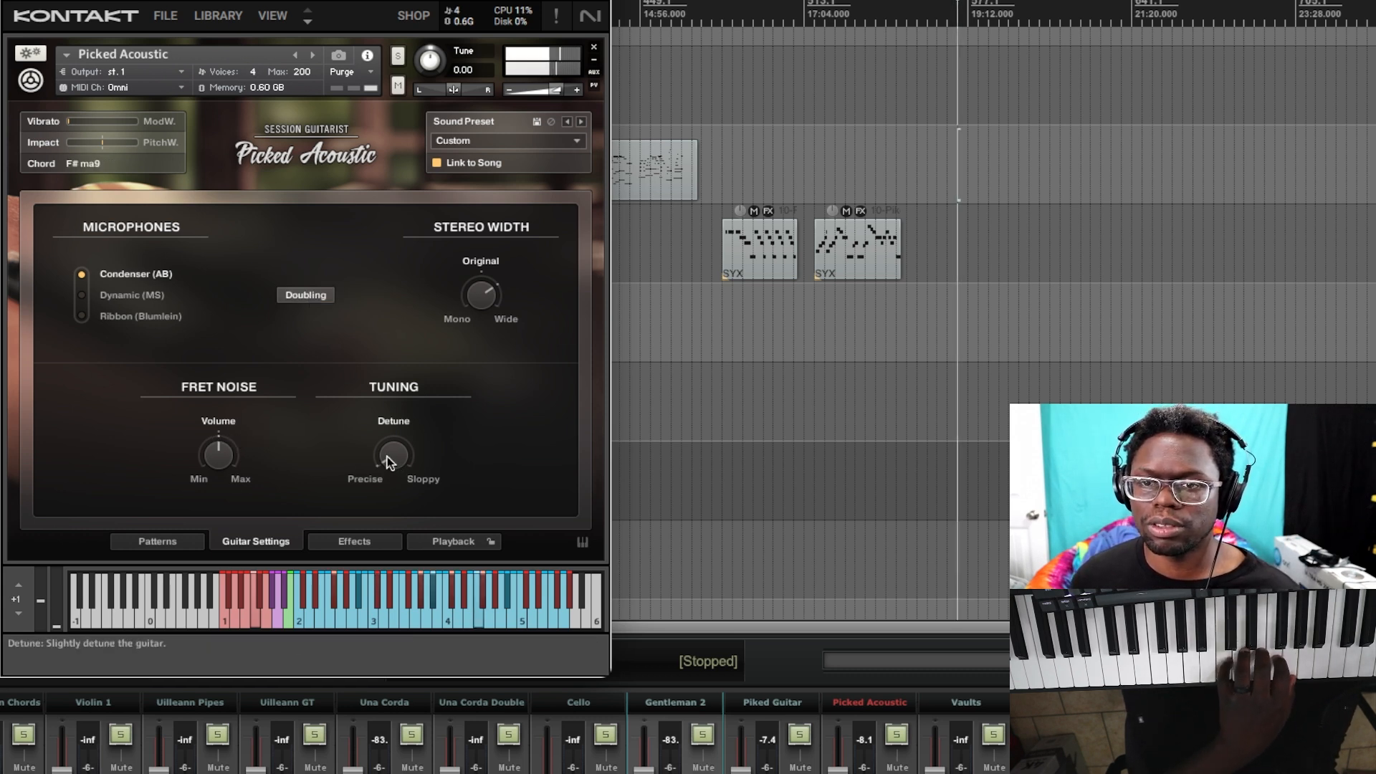
pyautogui.moveTo(387, 448); pyautogui.dragTo(493, 252)
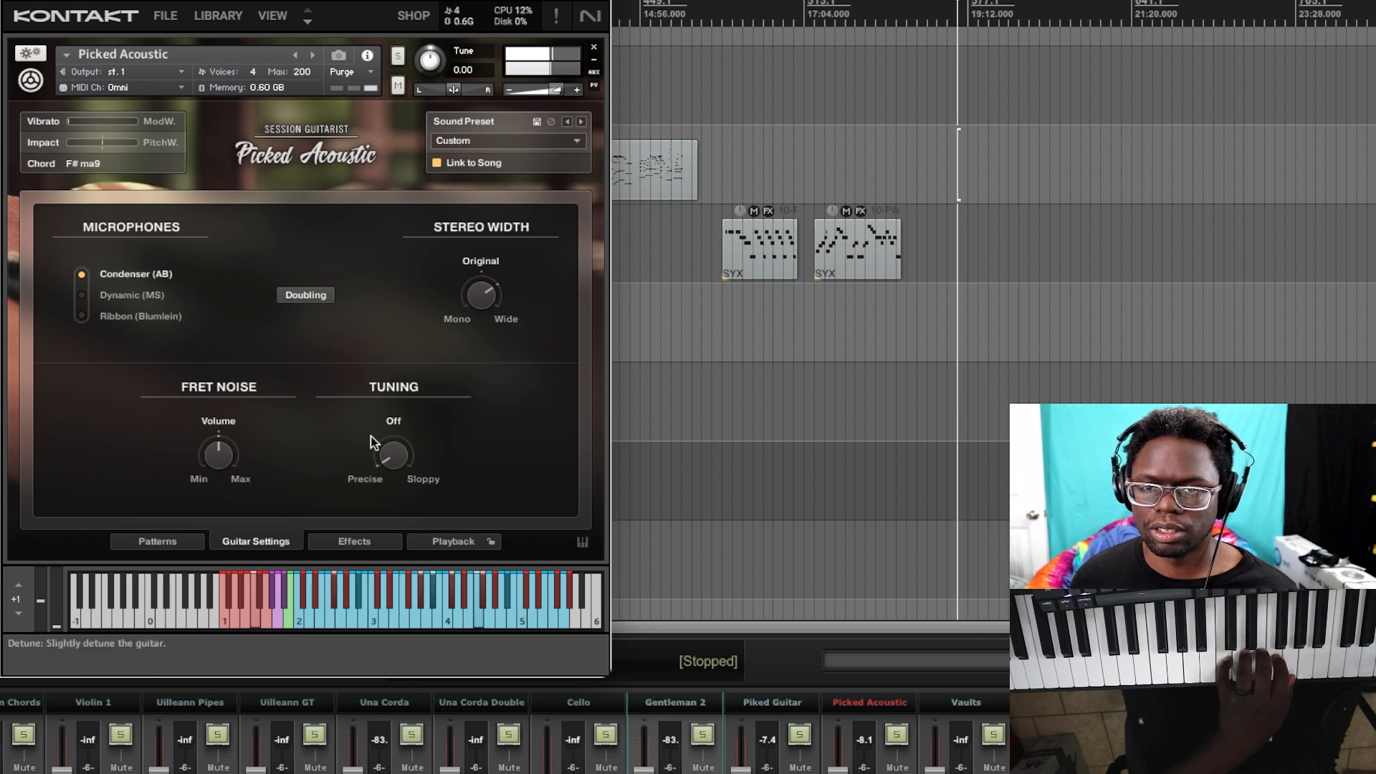
pyautogui.moveTo(405, 420); pyautogui.dragTo(539, 198)
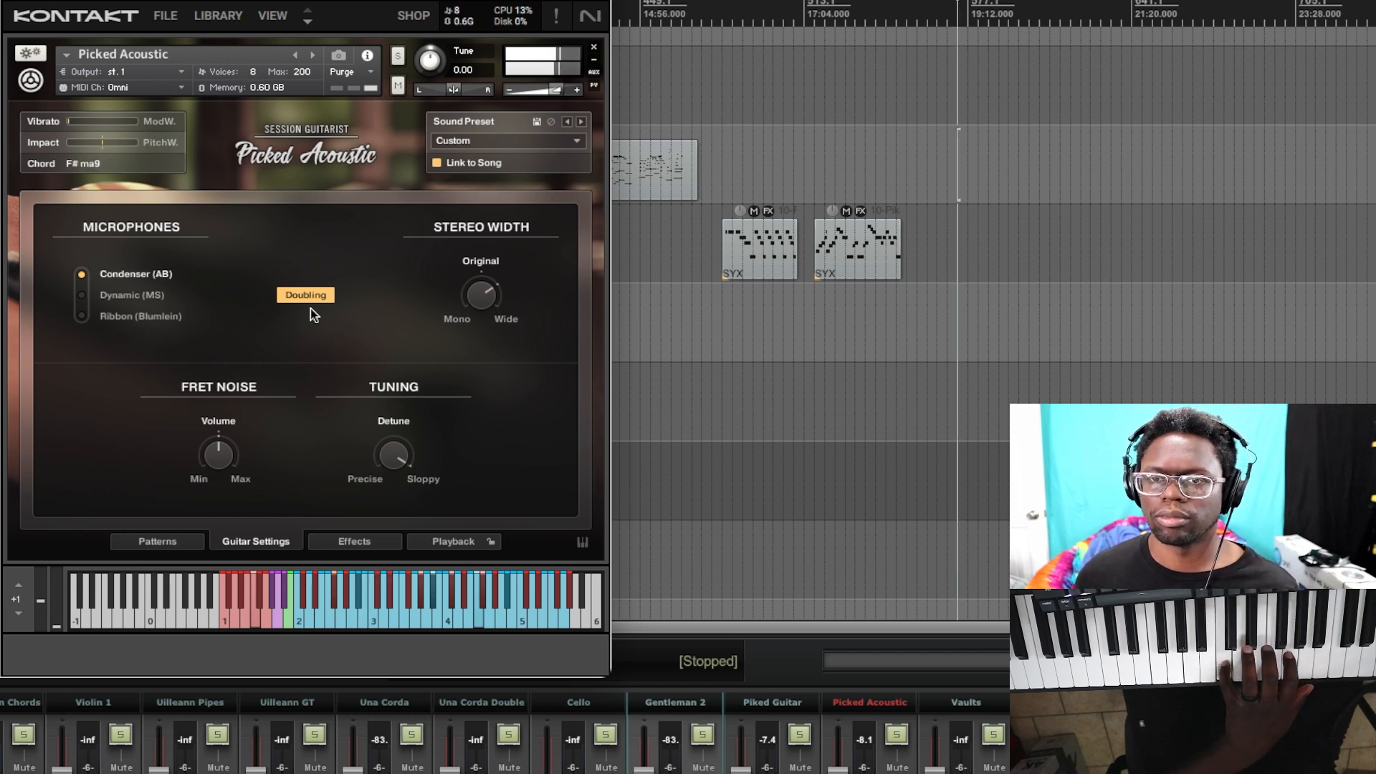
pyautogui.click(309, 294)
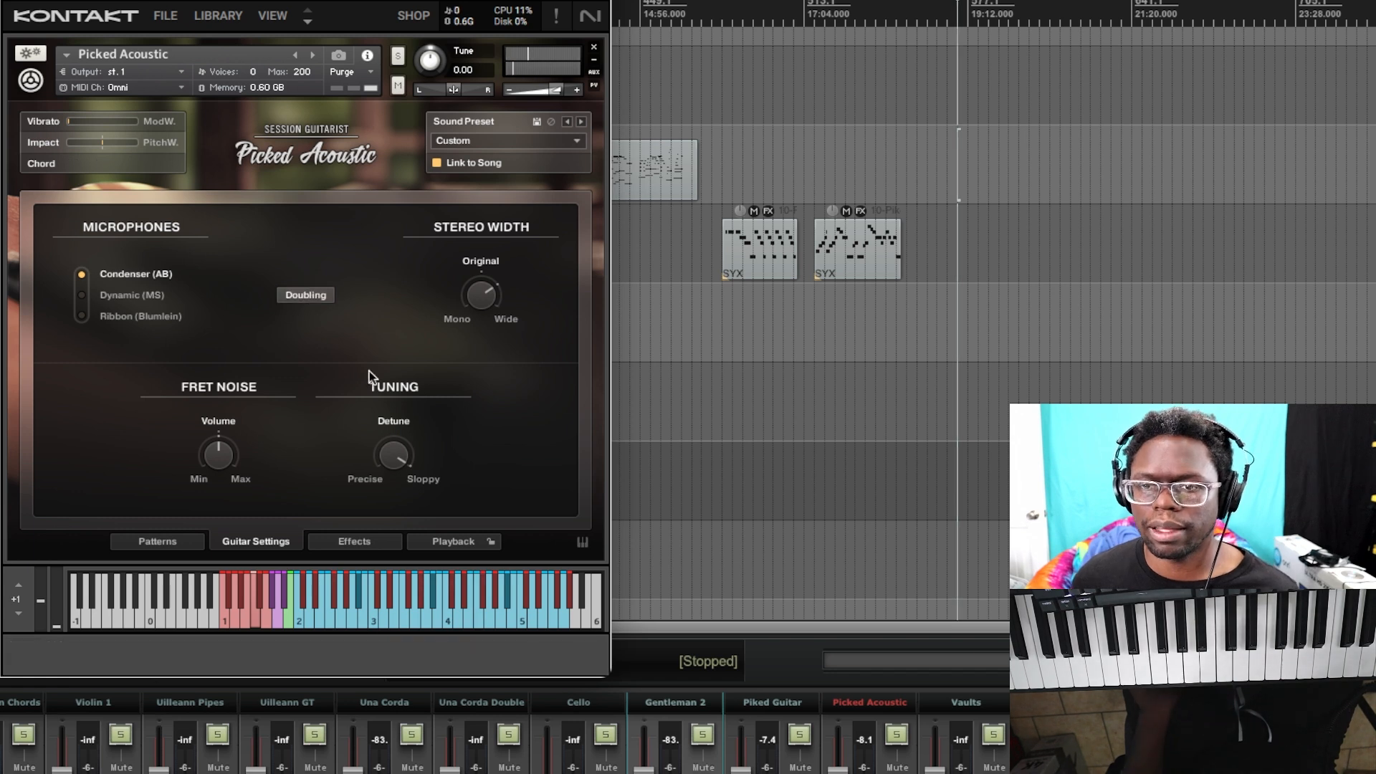
pyautogui.moveTo(391, 452); pyautogui.dragTo(396, 539)
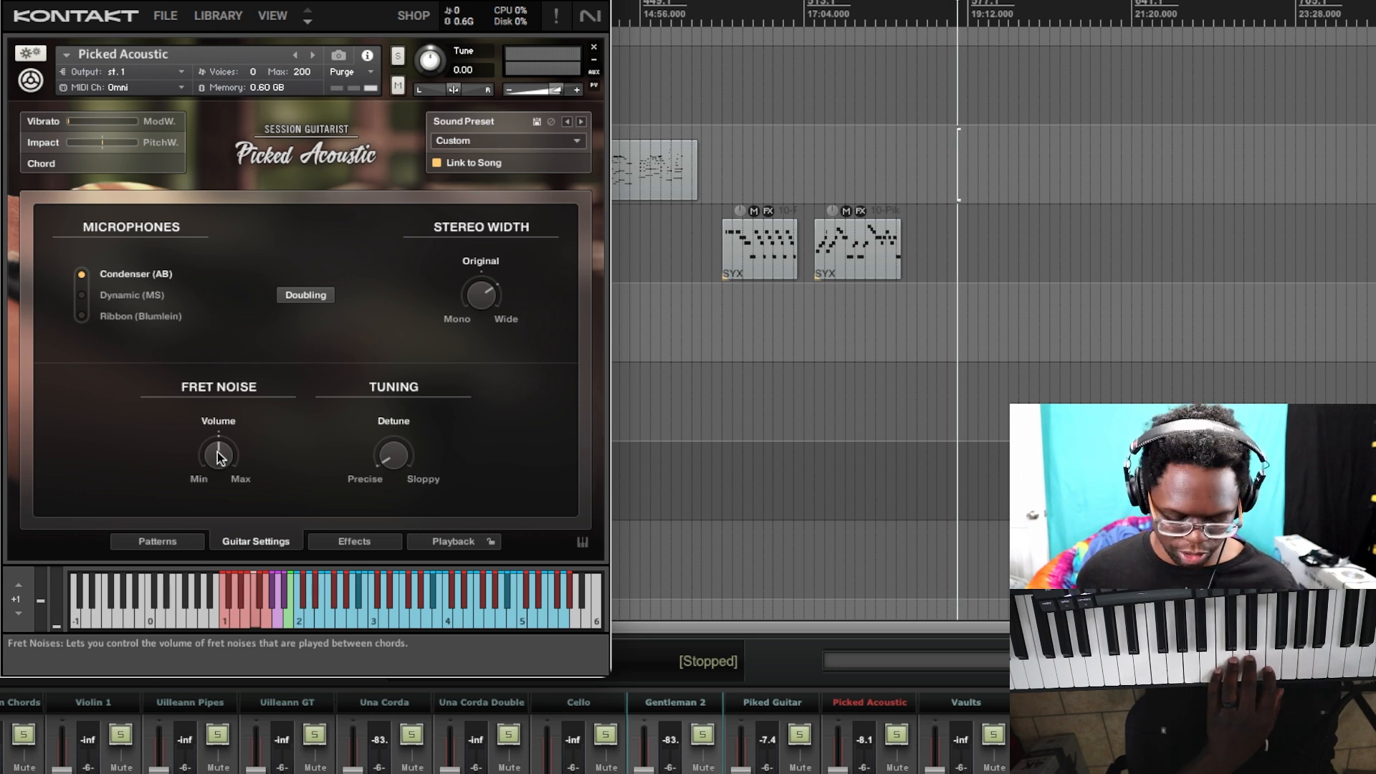
# Audition the fret noise volume at maximum and minimum, and return it to 0.0 dB.
pyautogui.moveTo(219, 457); pyautogui.dragTo(237, 398)
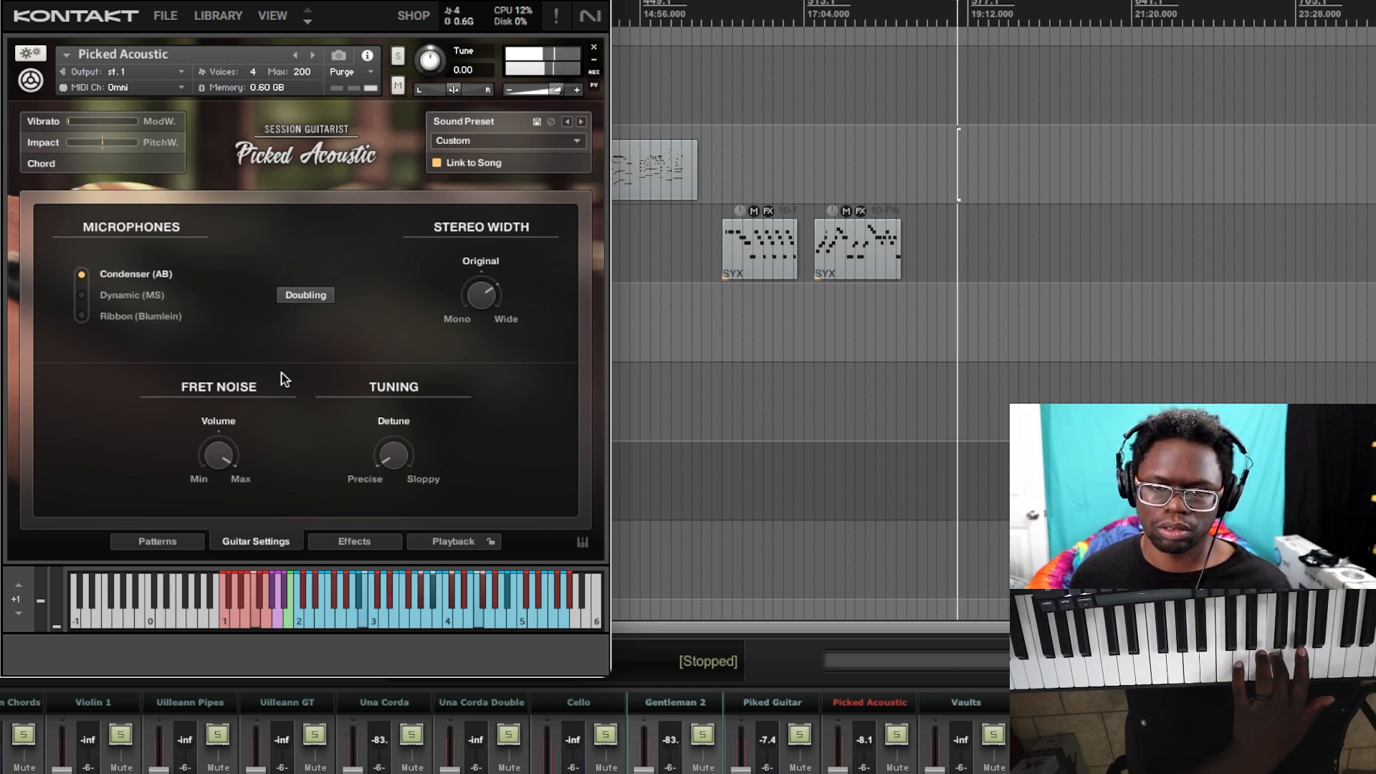
pyautogui.moveTo(216, 454); pyautogui.dragTo(216, 522)
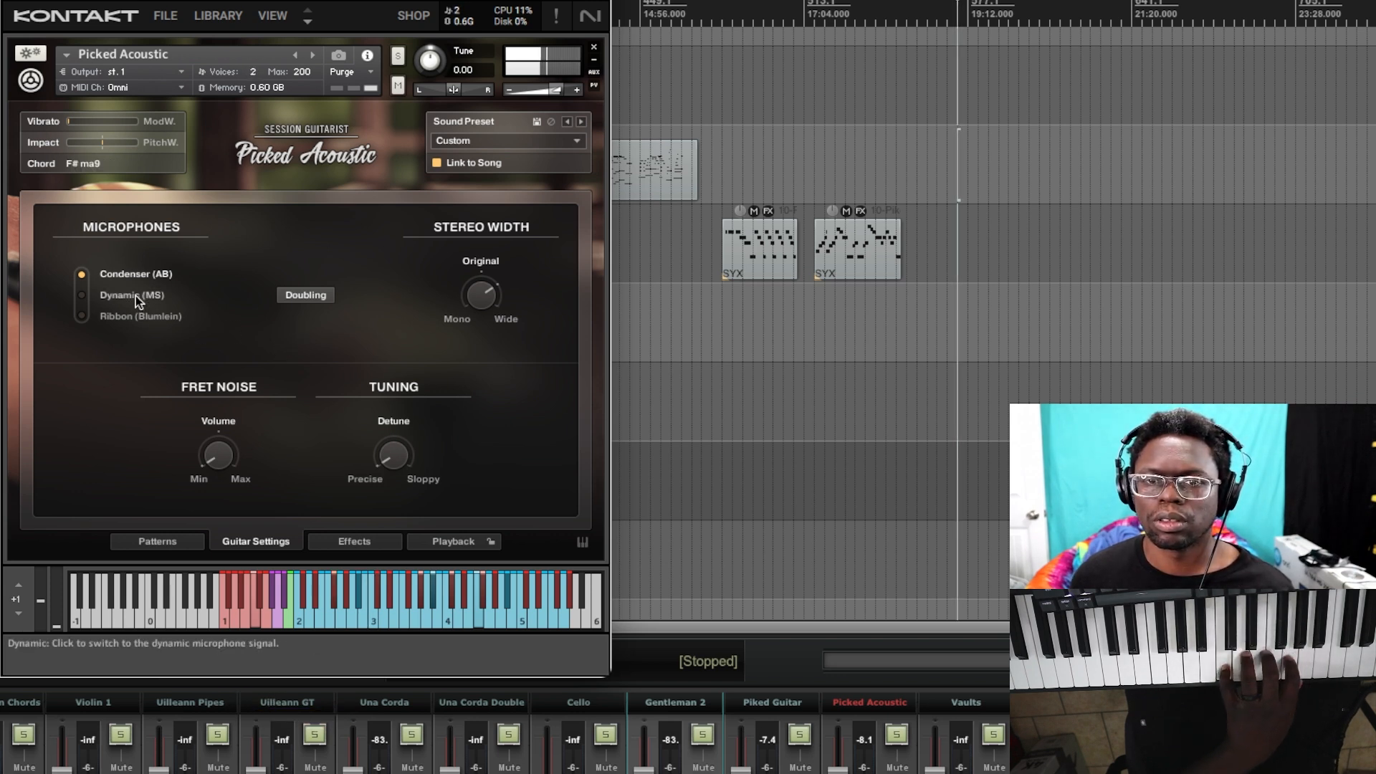
pyautogui.moveTo(222, 452); pyautogui.dragTo(222, 356)
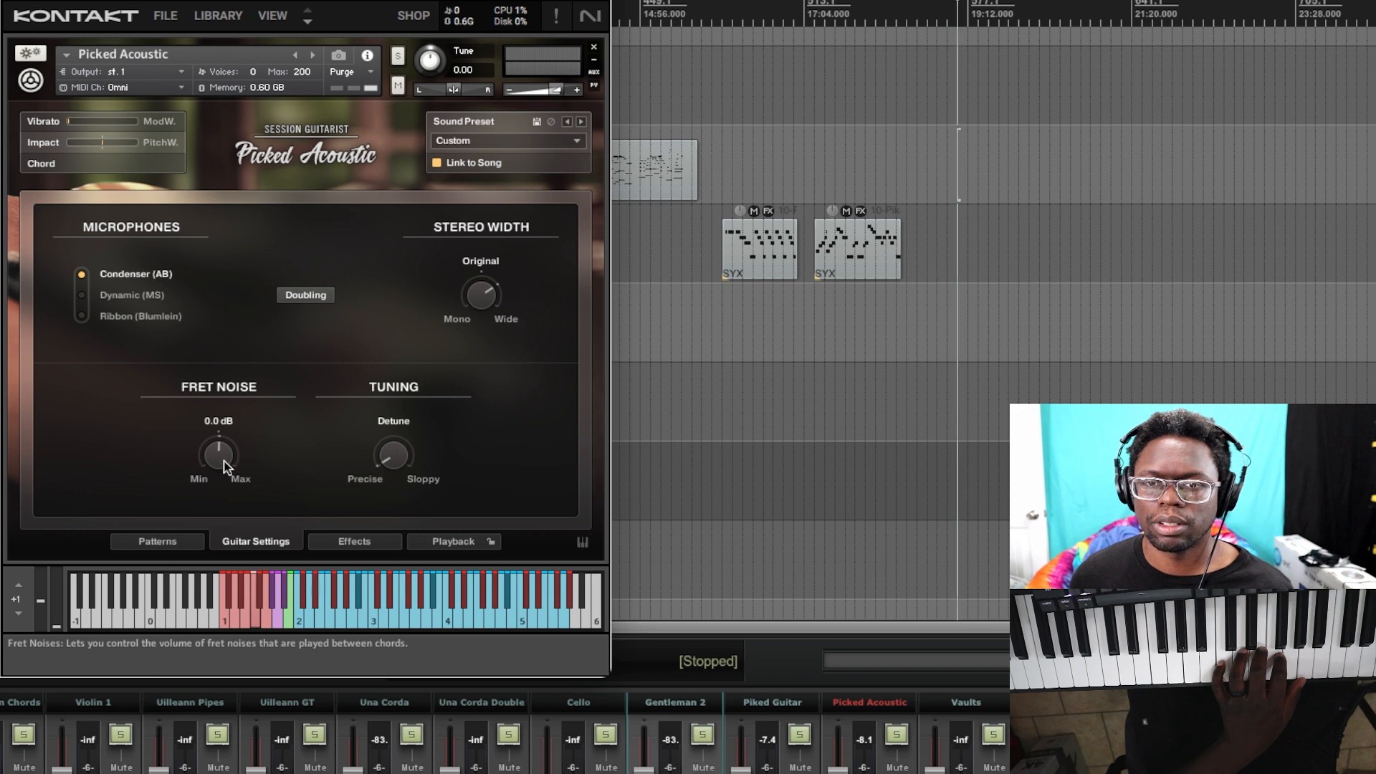
# Select the Dynamic (MS) microphone, audition Mono and Wide stereo widths plus doubling, and restore the Original width with doubling off.
pyautogui.click(114, 297)
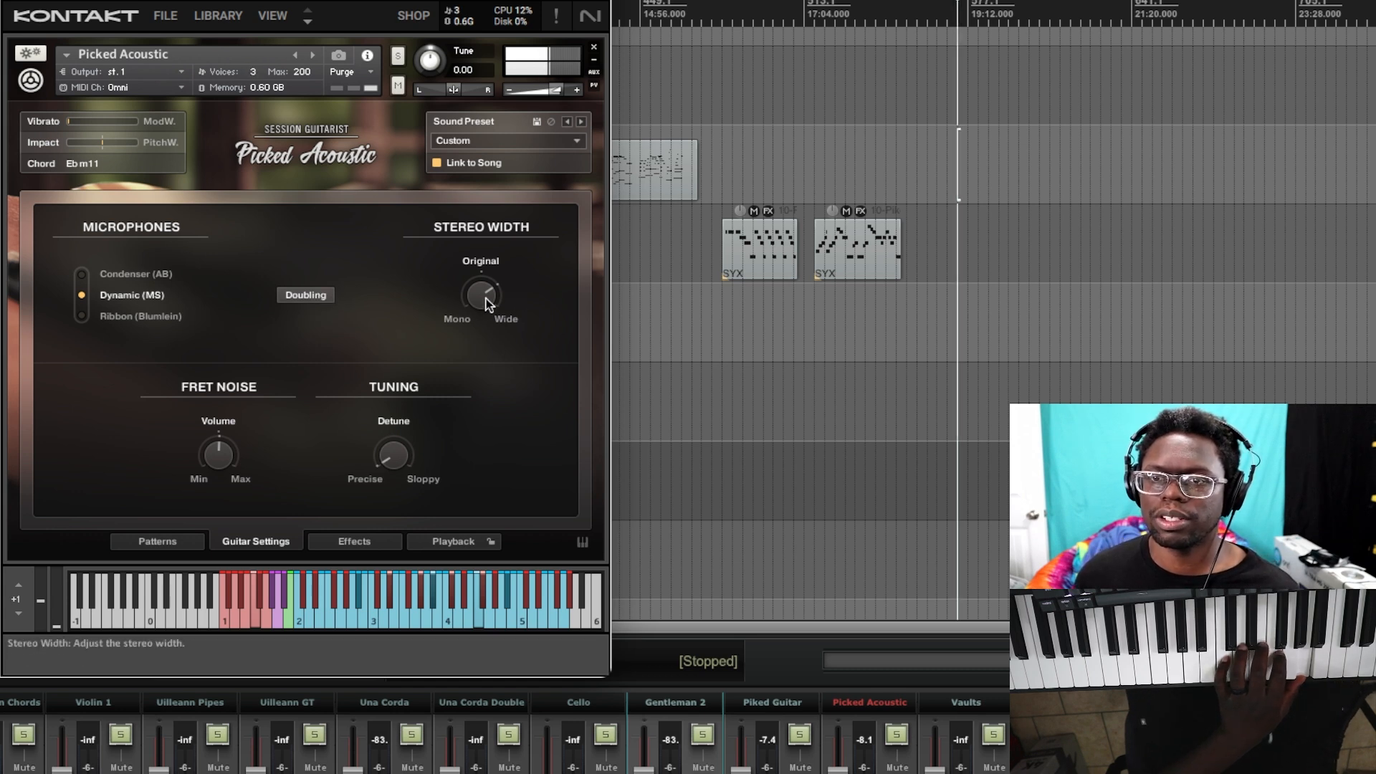
pyautogui.moveTo(483, 299); pyautogui.dragTo(472, 359)
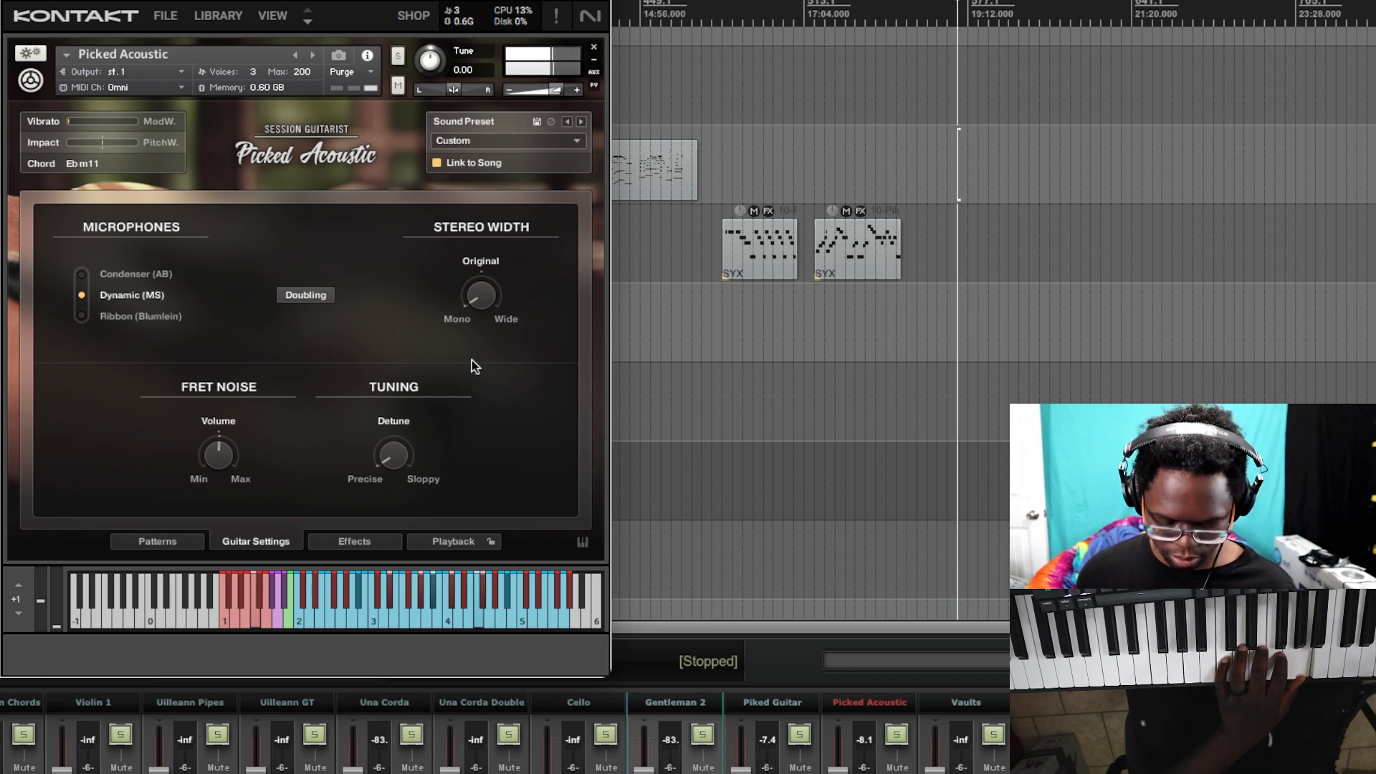
pyautogui.moveTo(479, 301); pyautogui.dragTo(509, 118)
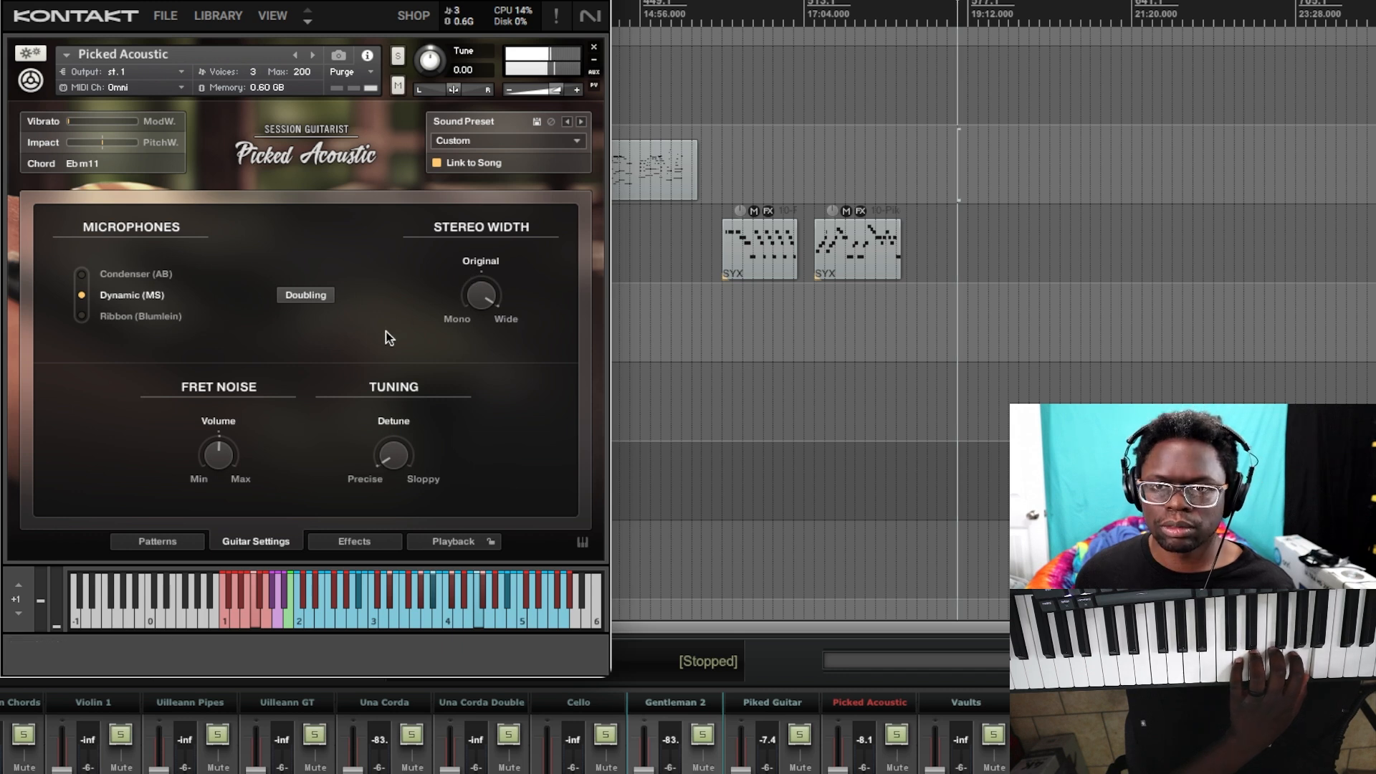
pyautogui.click(316, 298)
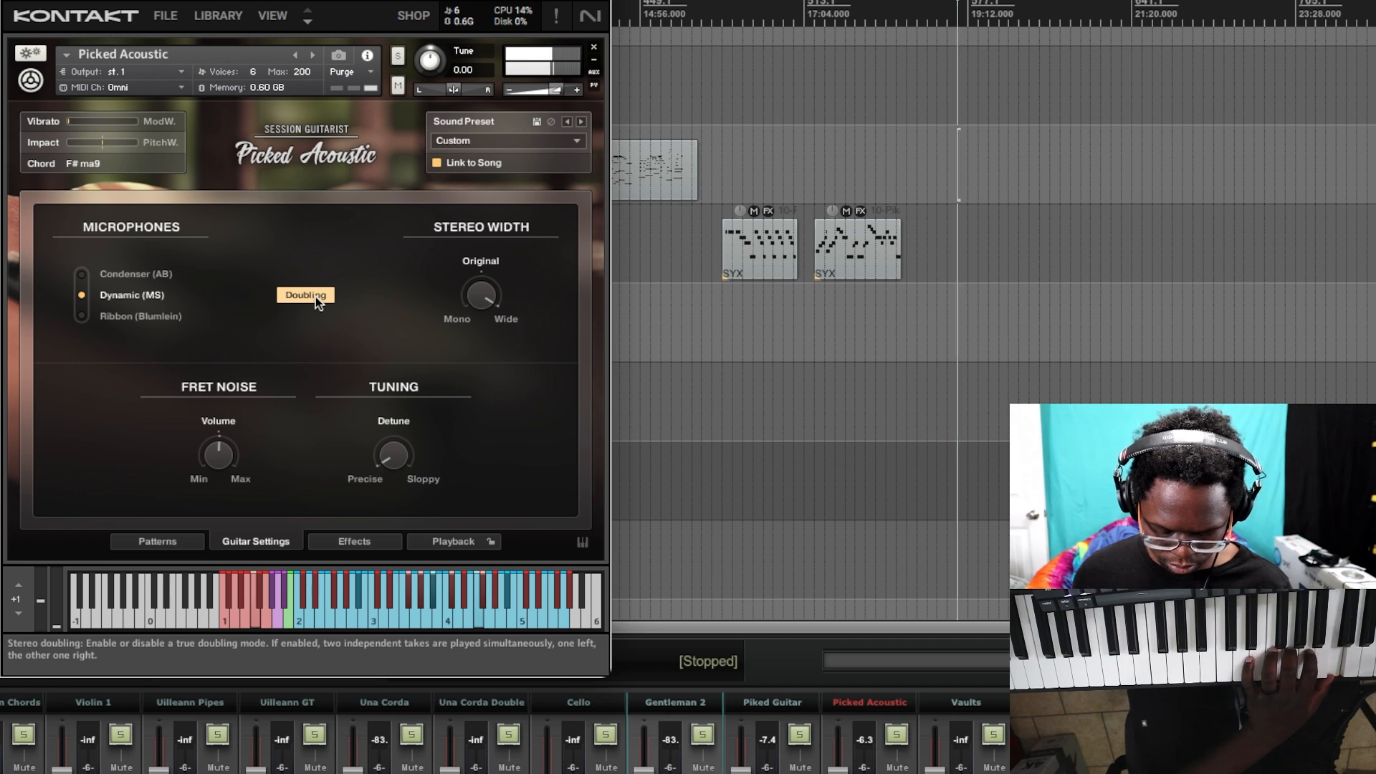
pyautogui.click(314, 294)
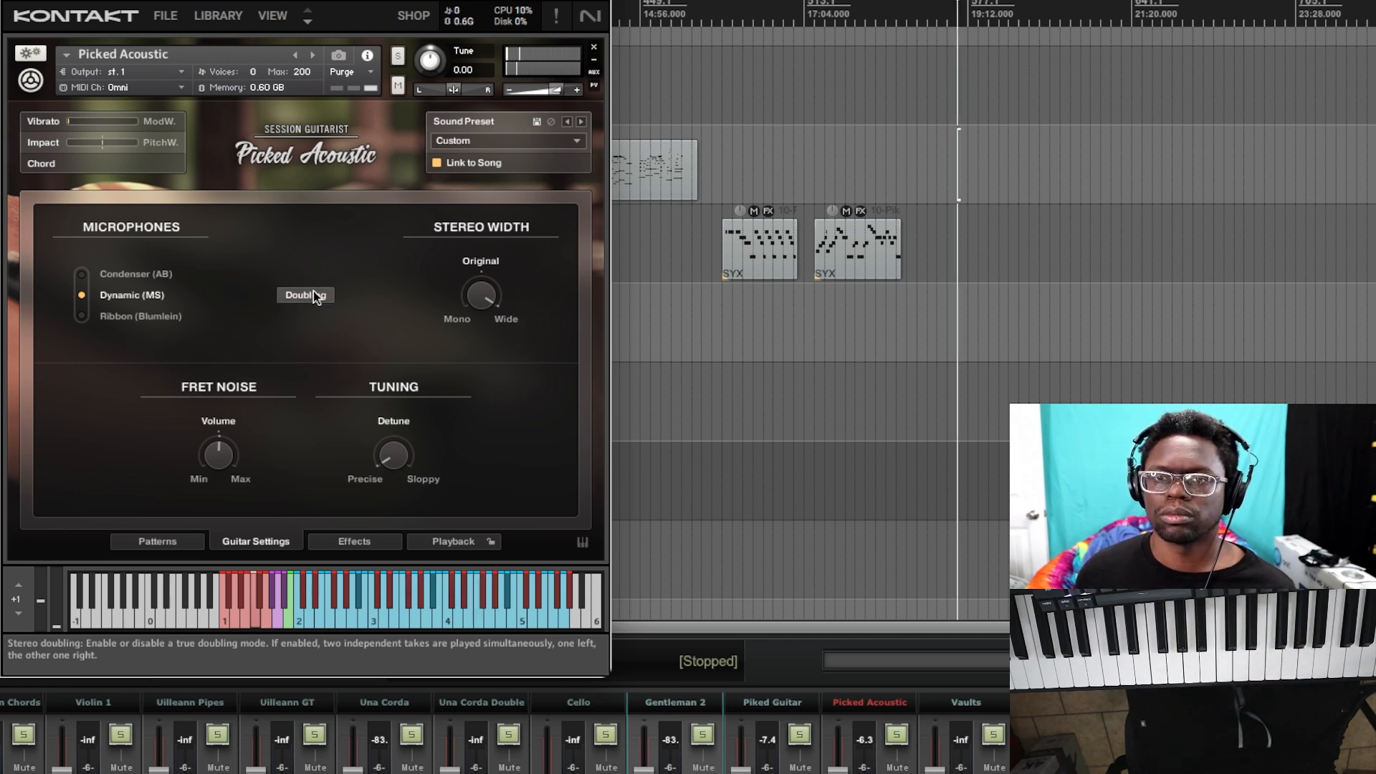
pyautogui.moveTo(483, 296); pyautogui.dragTo(486, 348)
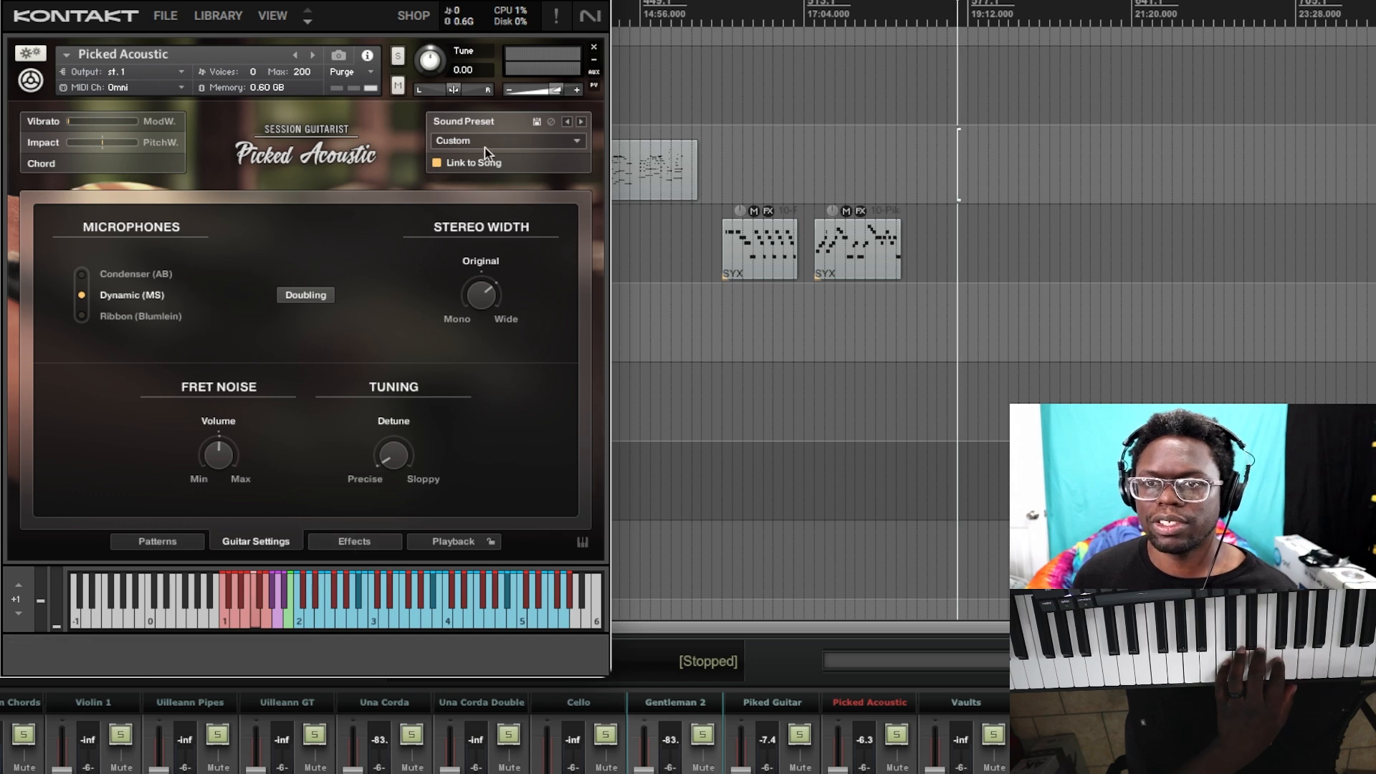
# Return to the patterns view and load the Uphill song preset.
pyautogui.click(157, 541)
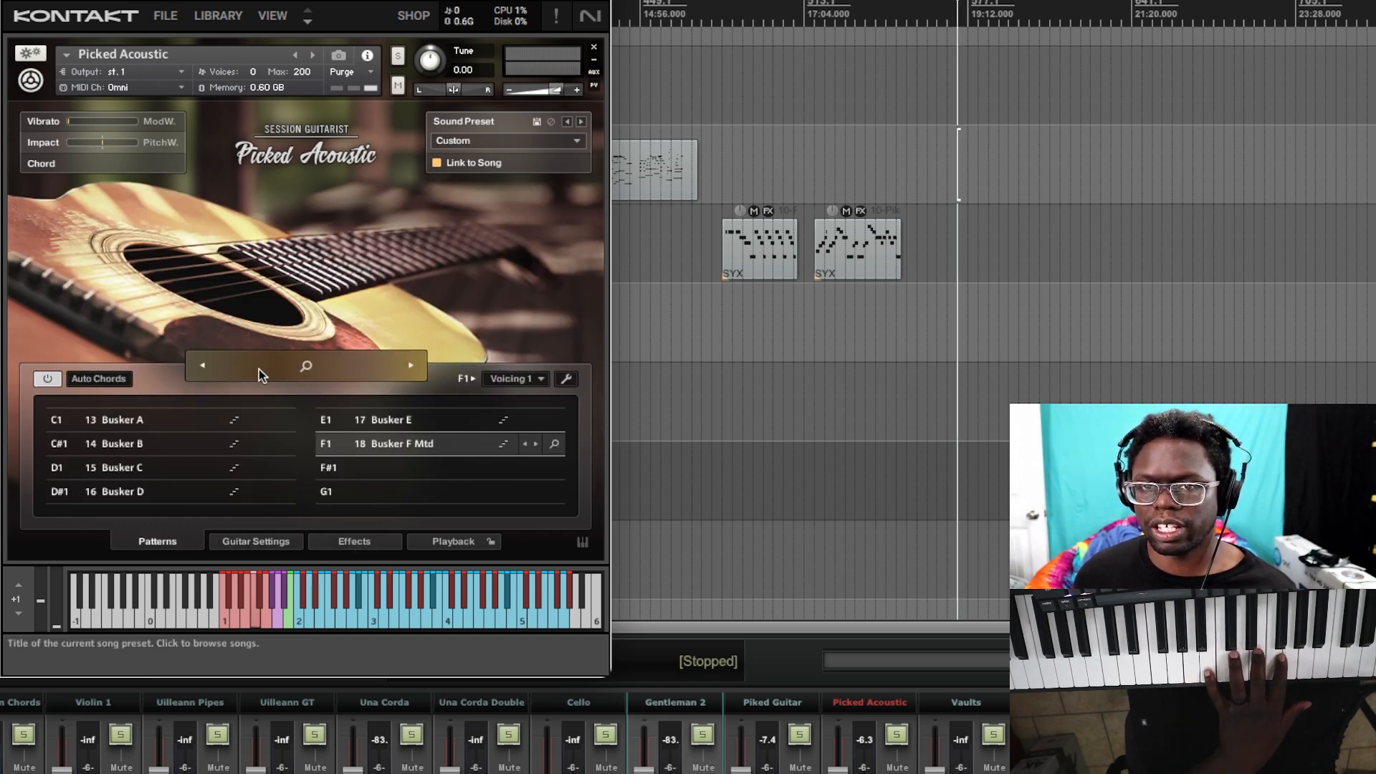
pyautogui.click(204, 369)
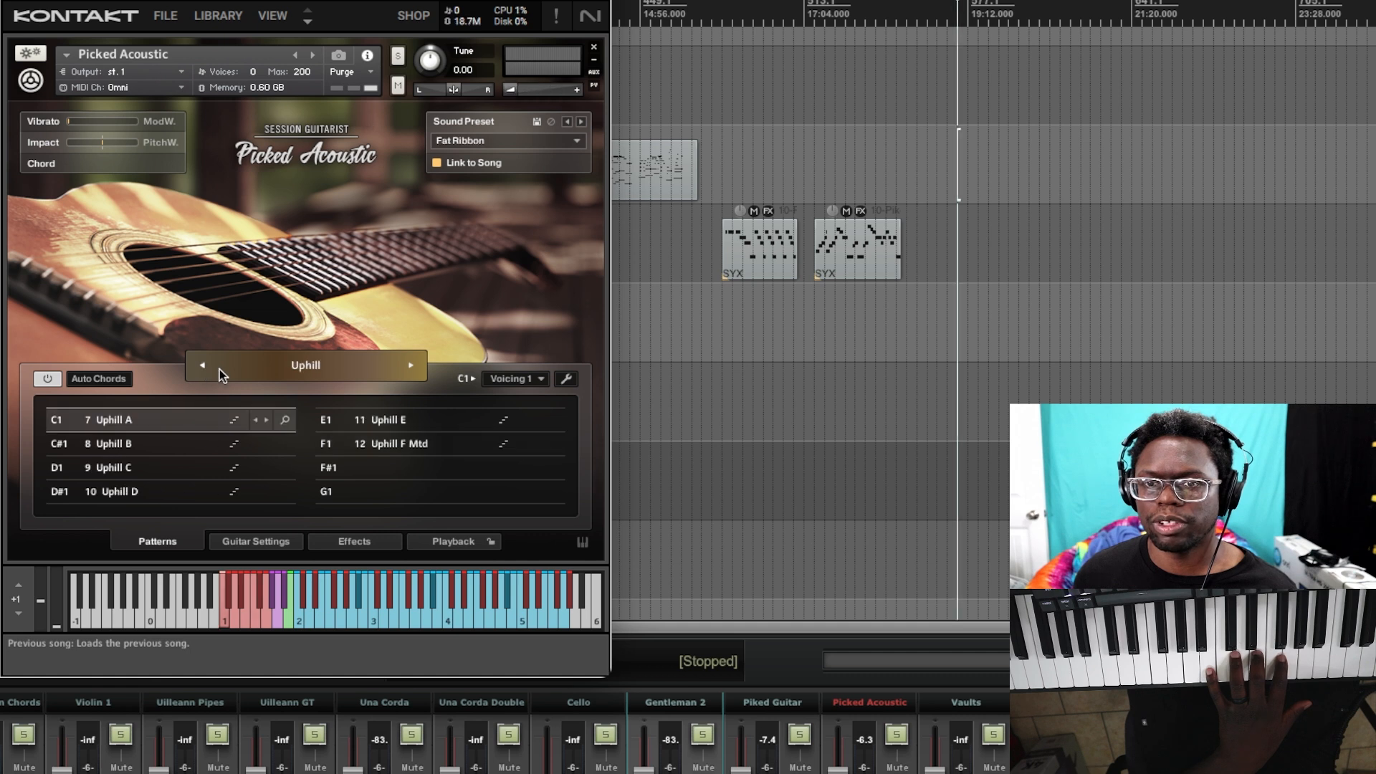
# Audition the Uphill song's guitar settings with doubling enabled, and turn doubling back off.
pyautogui.click(252, 544)
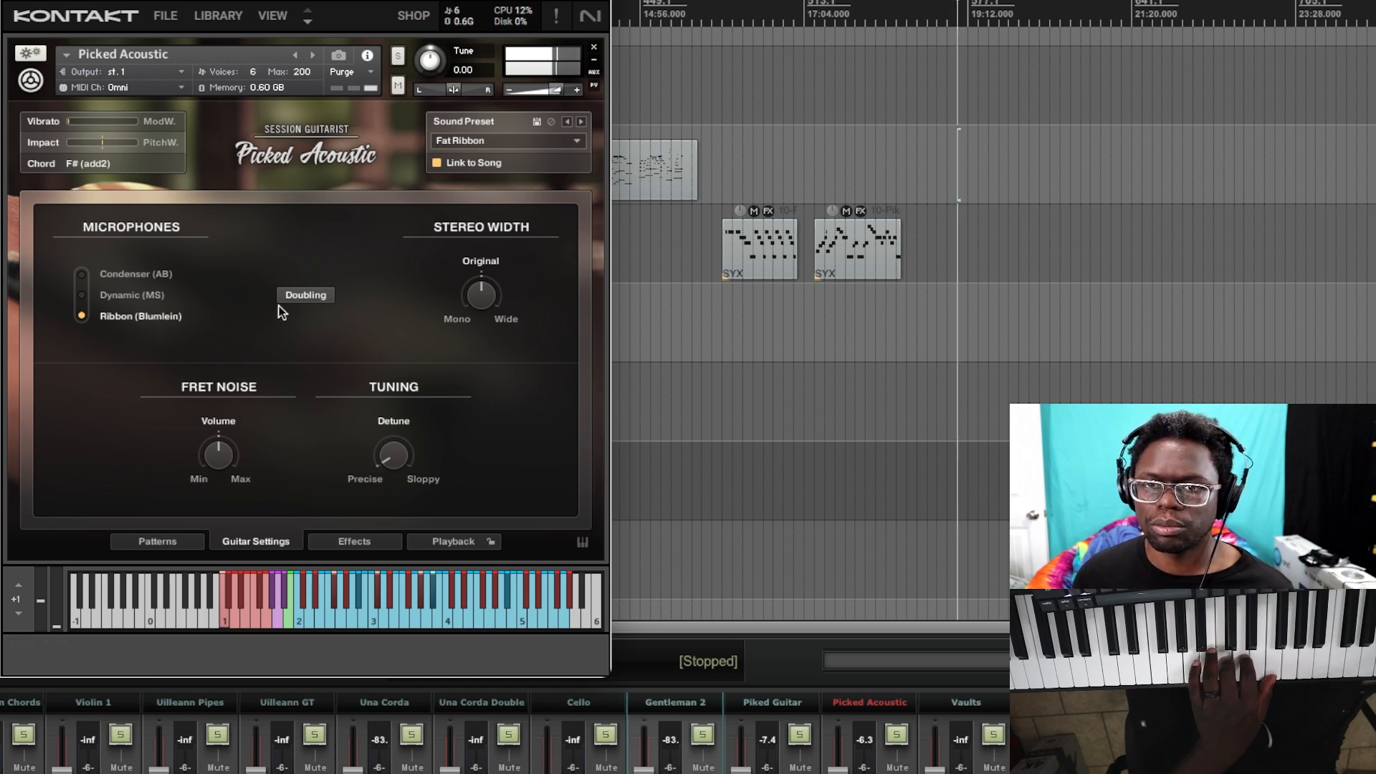
pyautogui.click(306, 296)
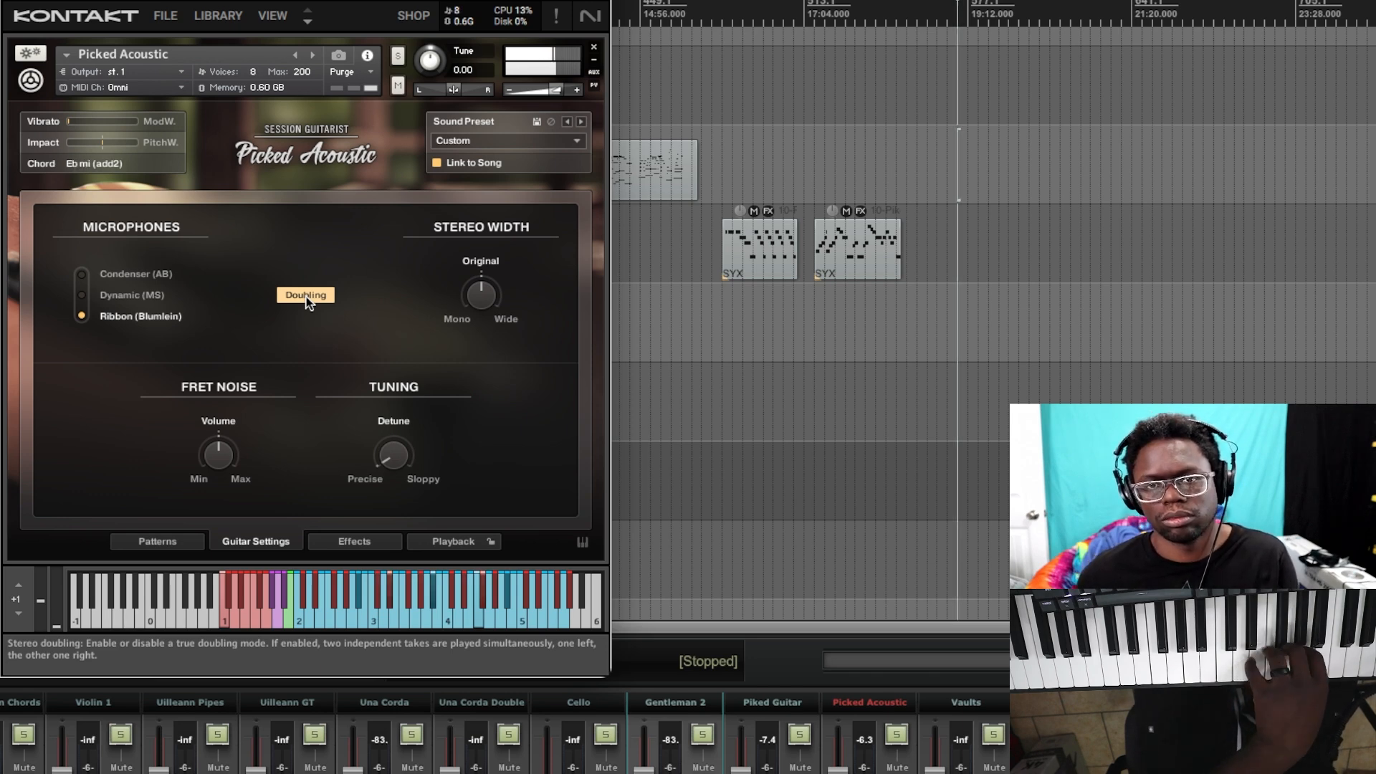
pyautogui.click(307, 297)
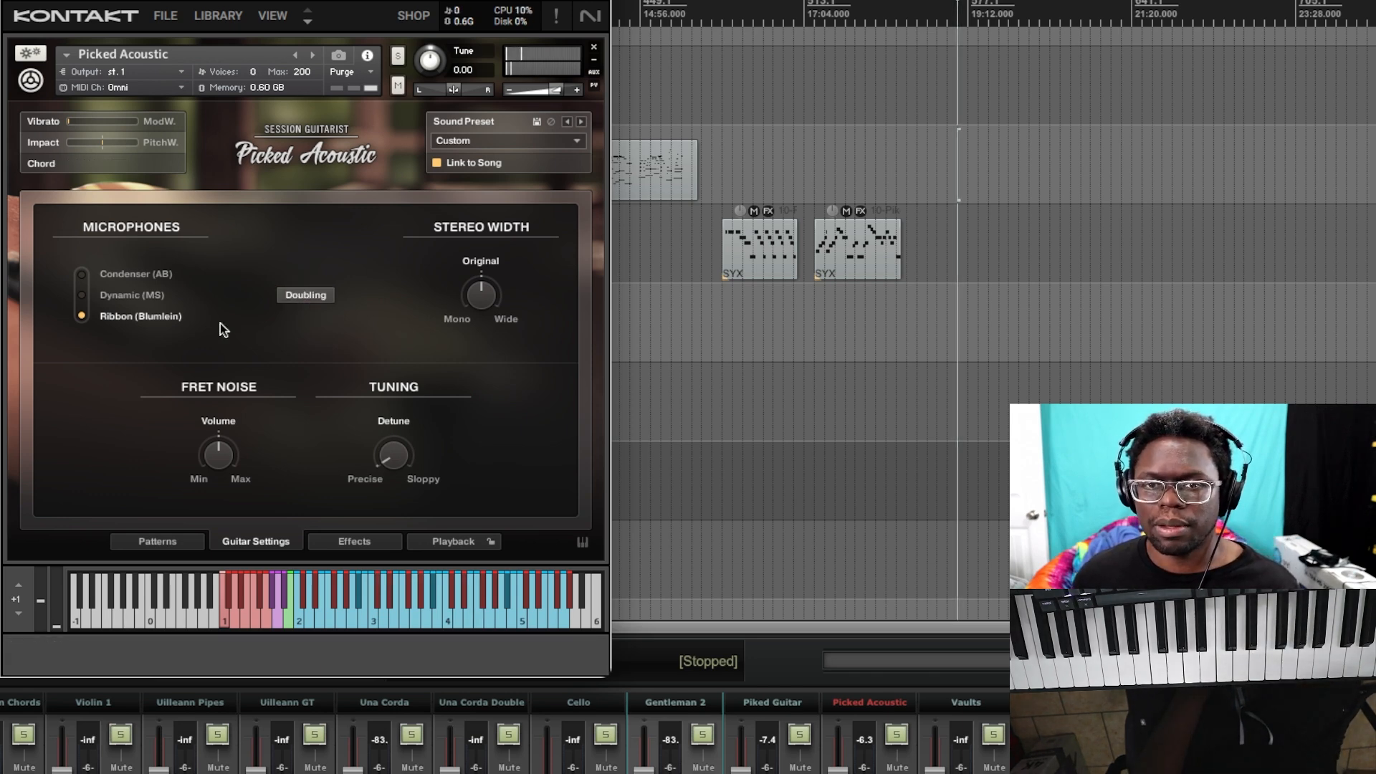
# Load the Busker song, turn off Link to Song, and compare the guitar settings with Uphill.
pyautogui.click(159, 541)
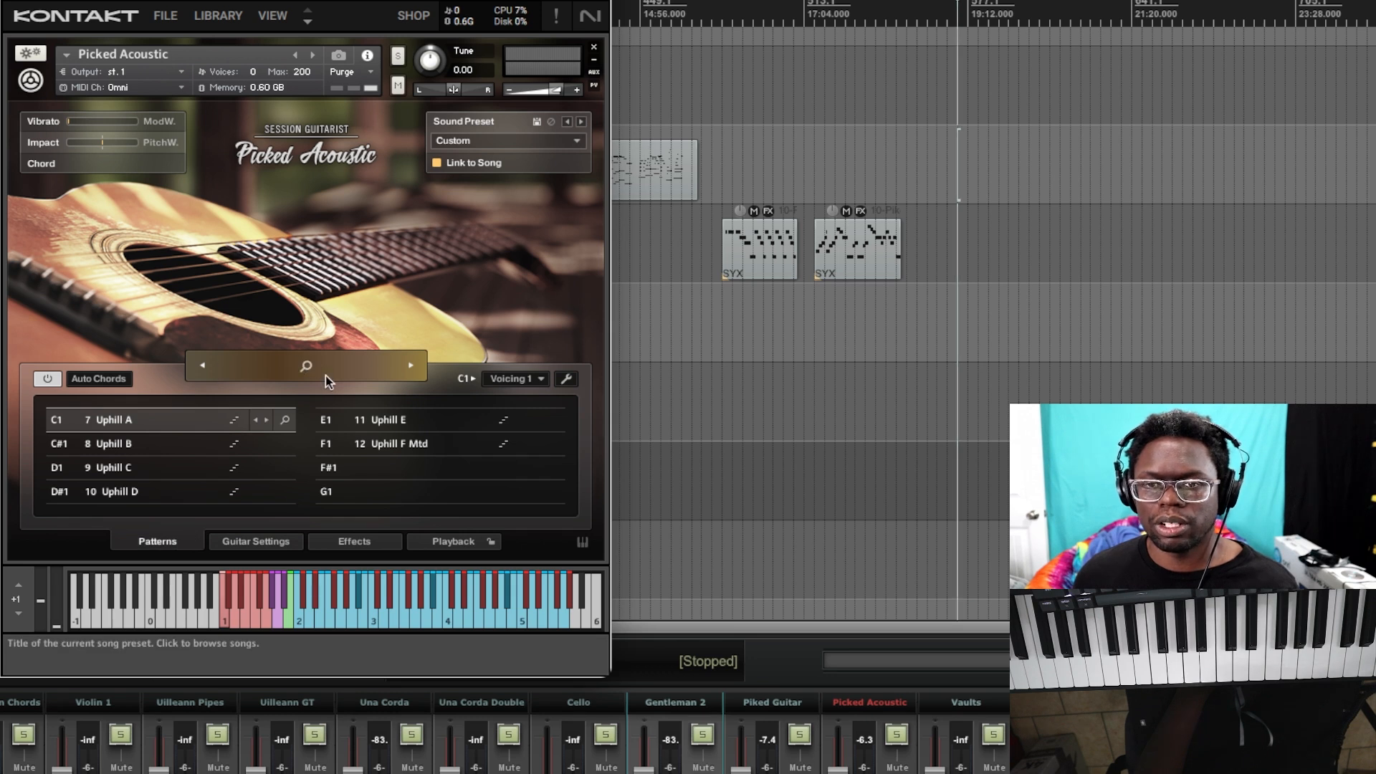
pyautogui.click(414, 367)
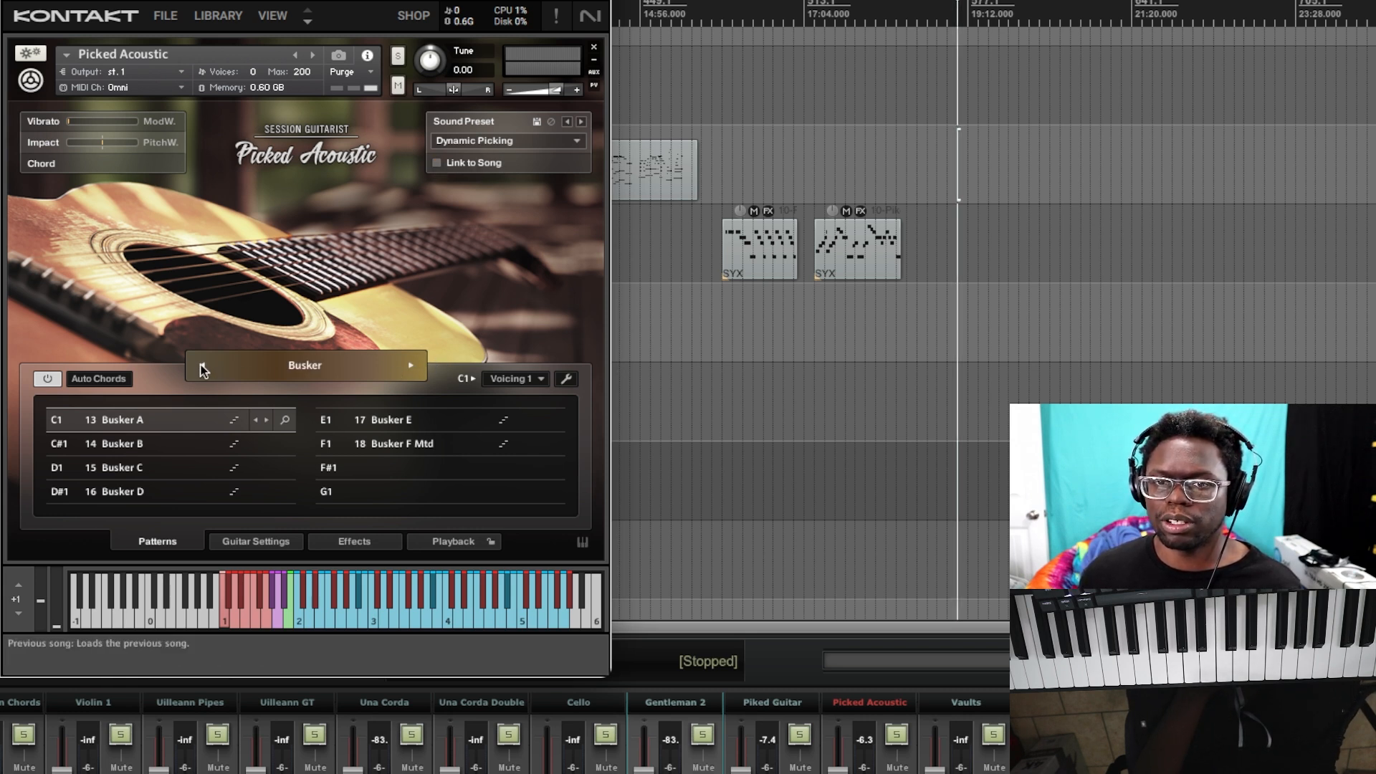
pyautogui.click(263, 543)
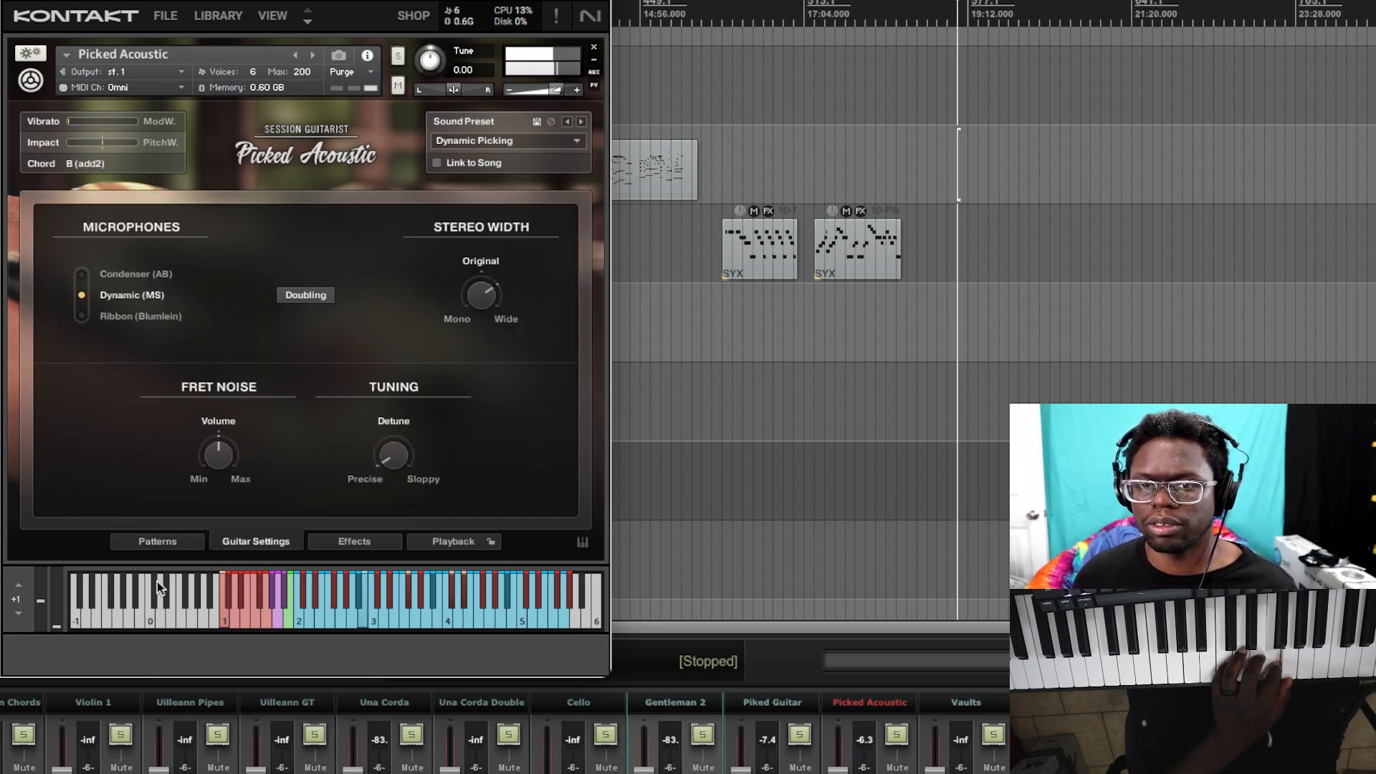
pyautogui.click(162, 544)
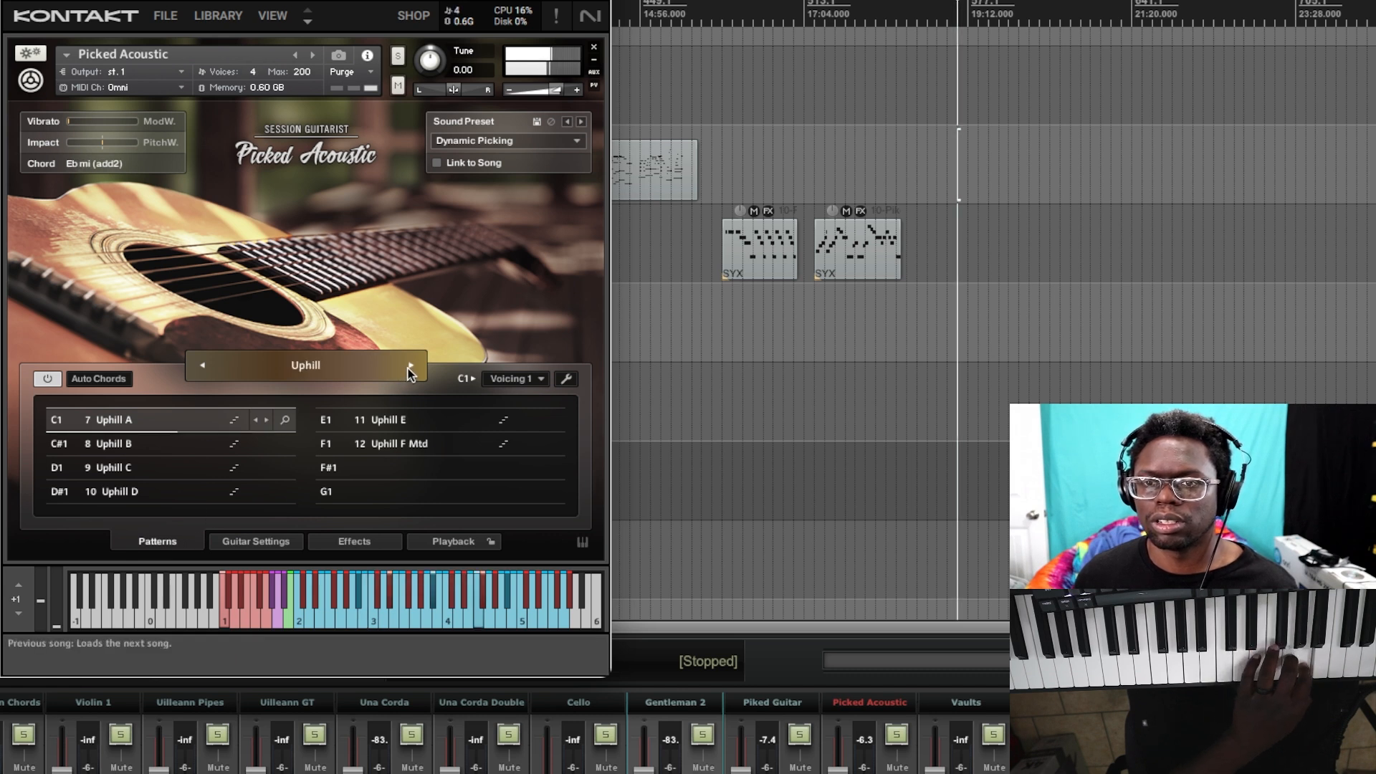
# Load the Busker and Countryside songs in turn and compare their guitar settings with the sound unlinked.
pyautogui.click(411, 367)
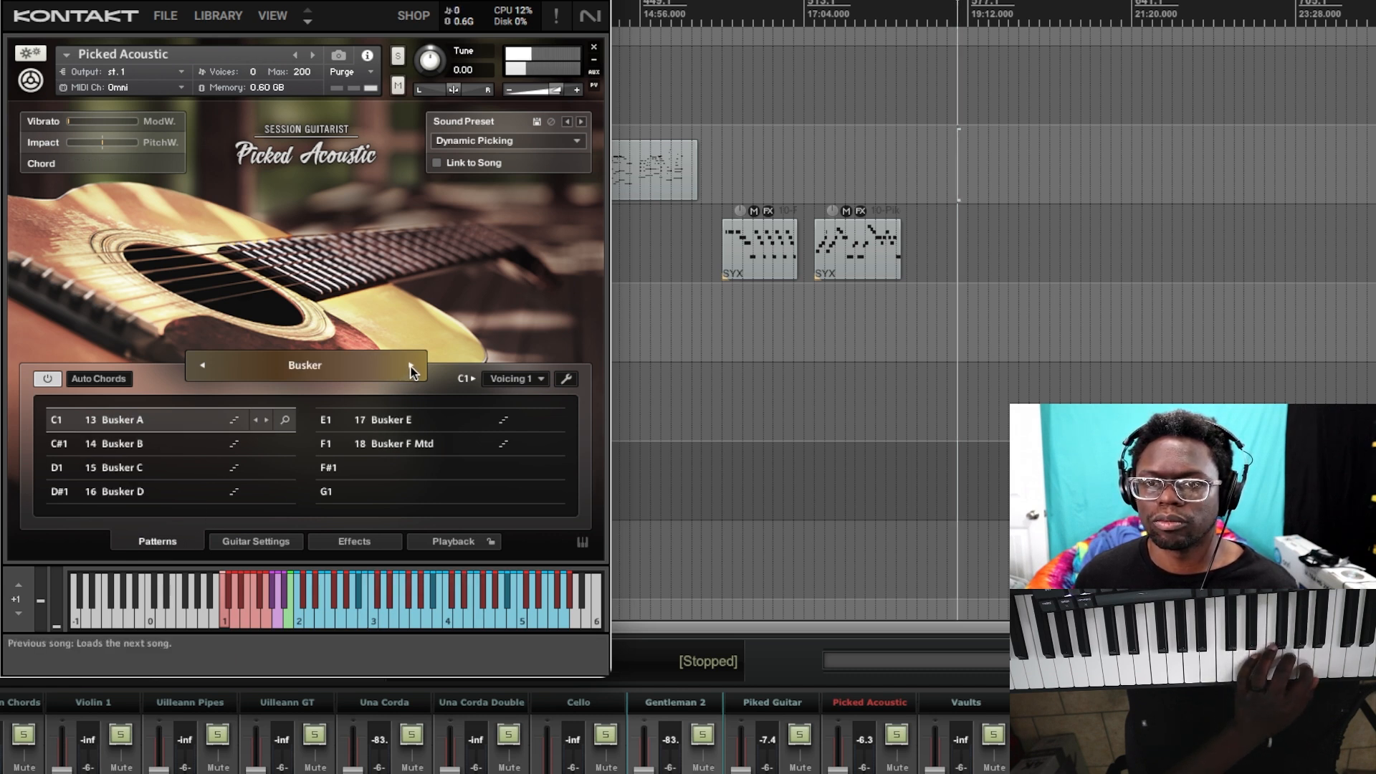
pyautogui.click(257, 541)
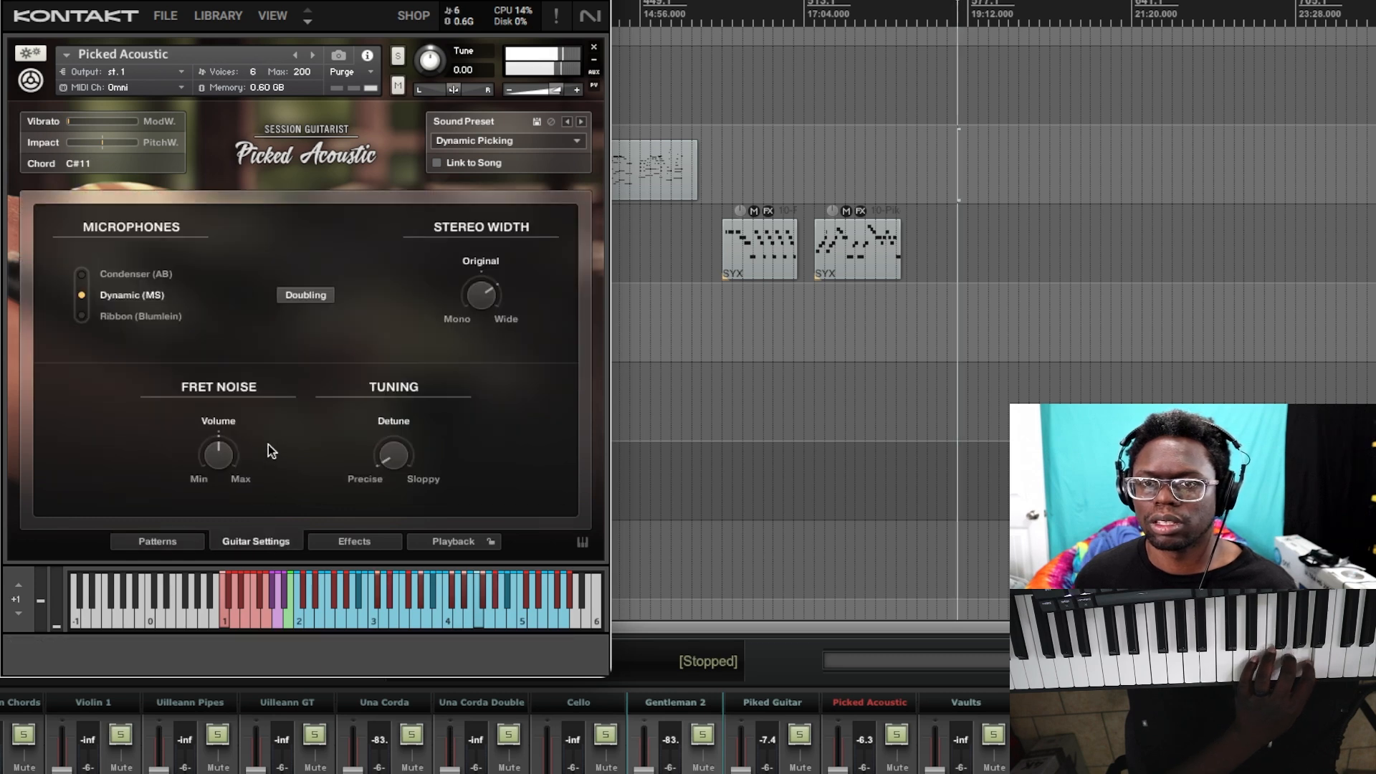
pyautogui.click(178, 540)
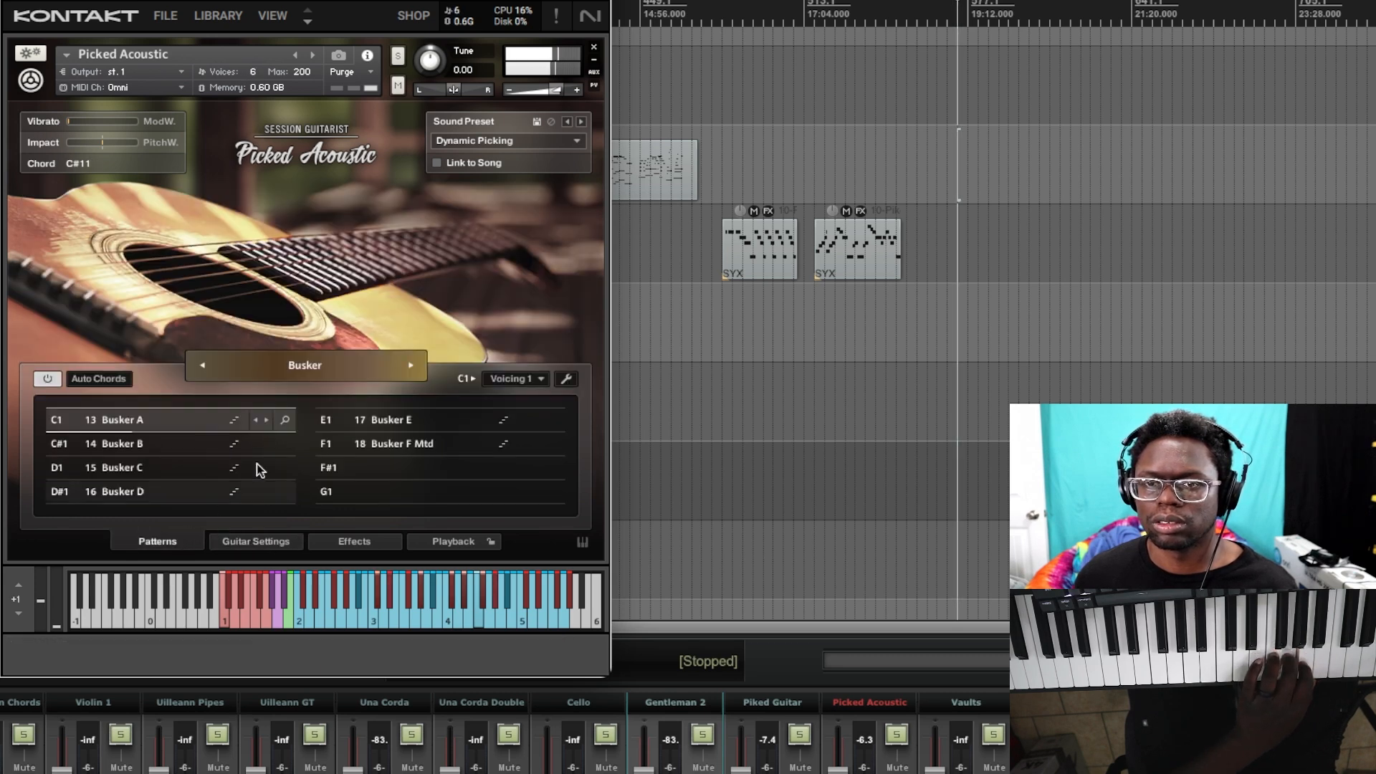
pyautogui.click(201, 366)
pyautogui.click(243, 542)
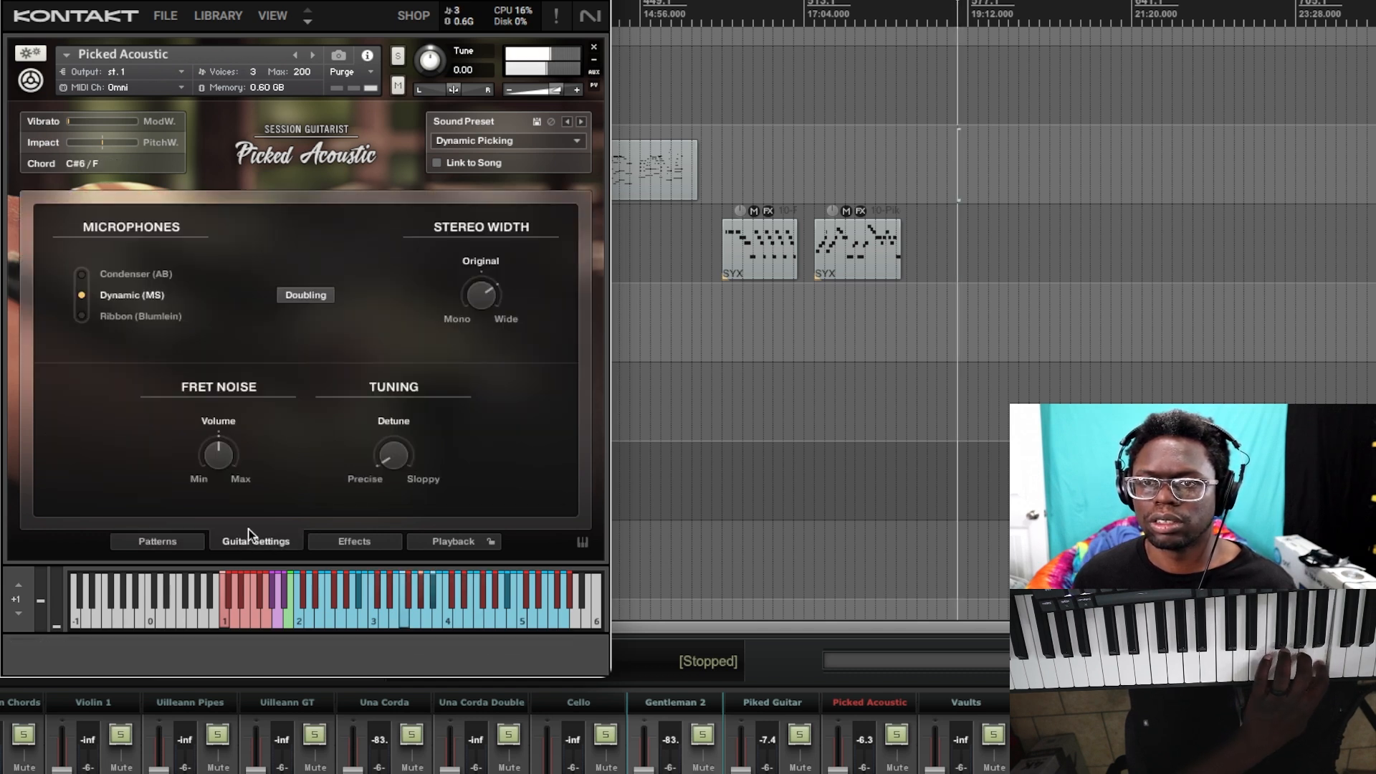
pyautogui.click(169, 541)
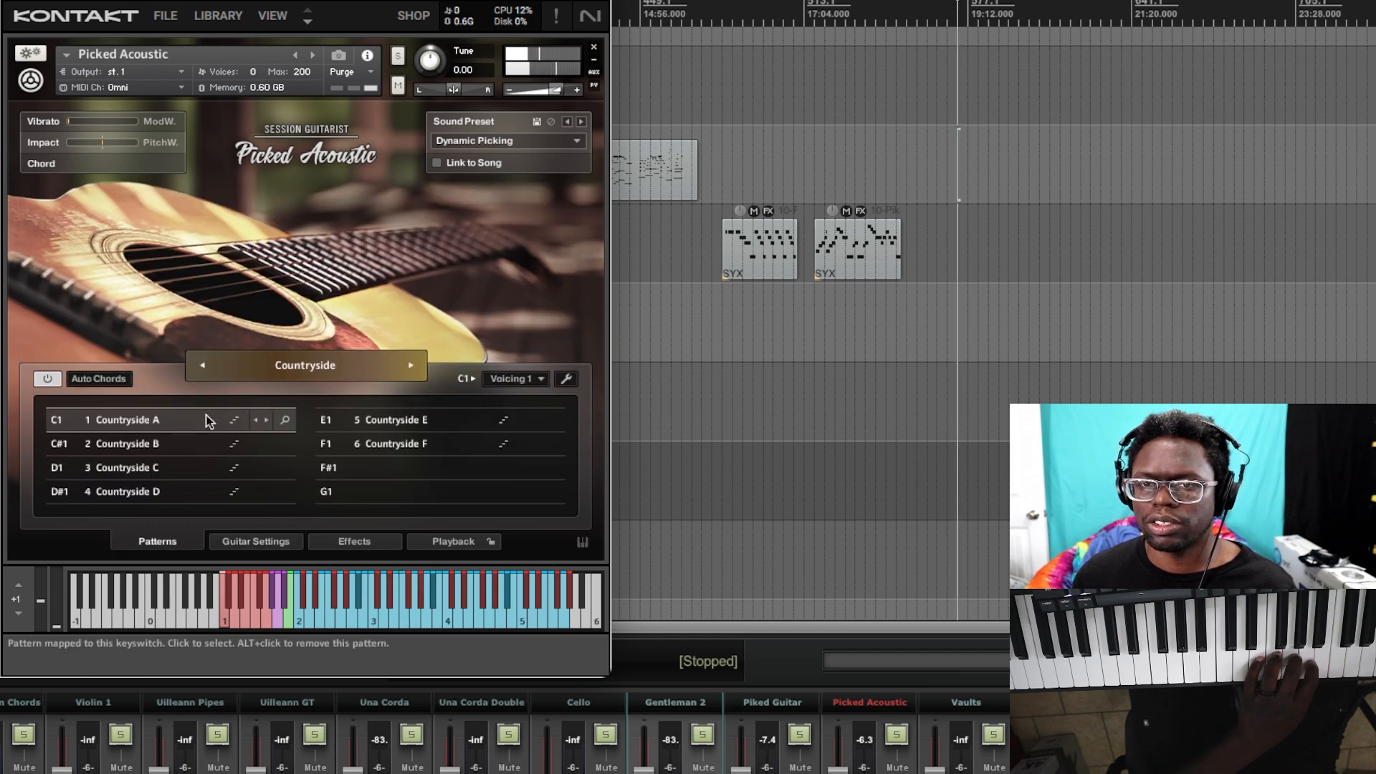
# Reload the Busker song and re-enable Link to Song from its guitar settings.
pyautogui.click(413, 367)
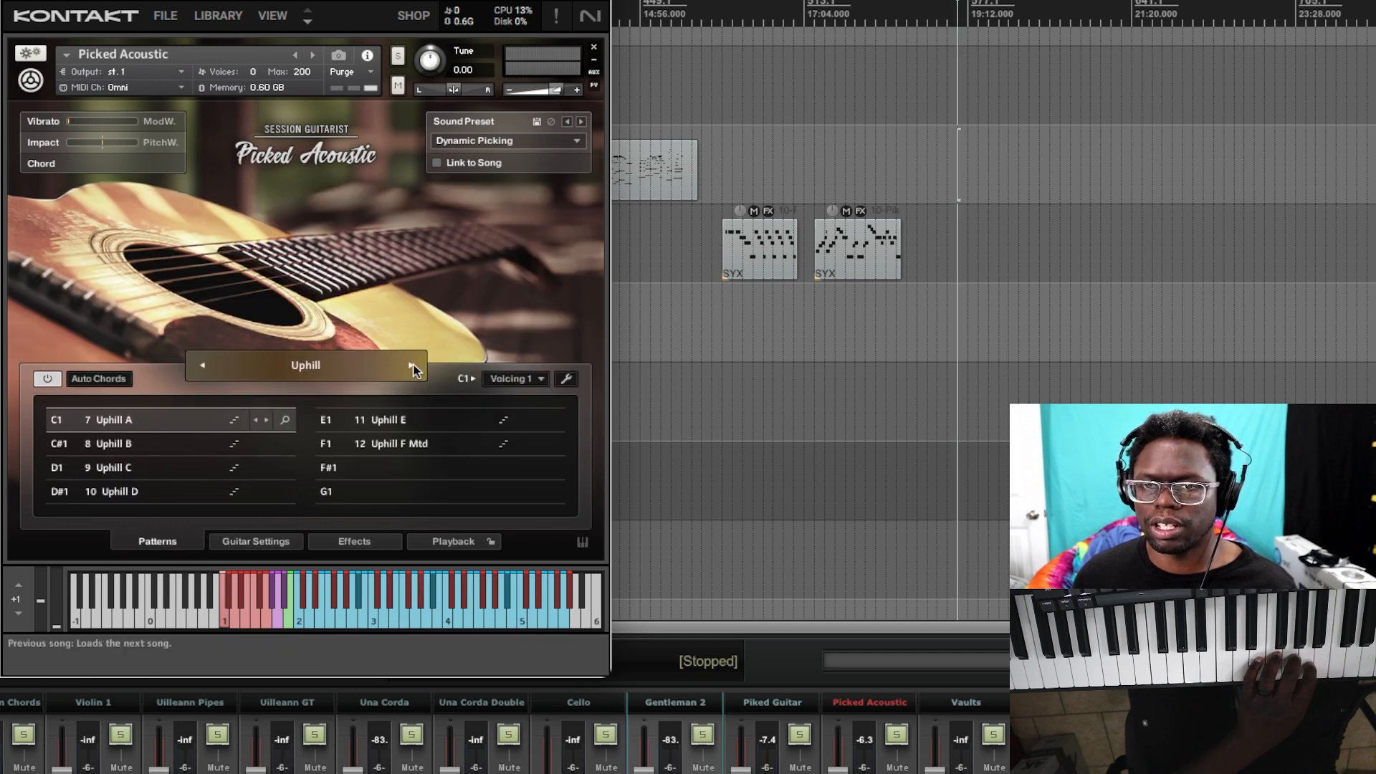
pyautogui.click(409, 369)
pyautogui.click(255, 541)
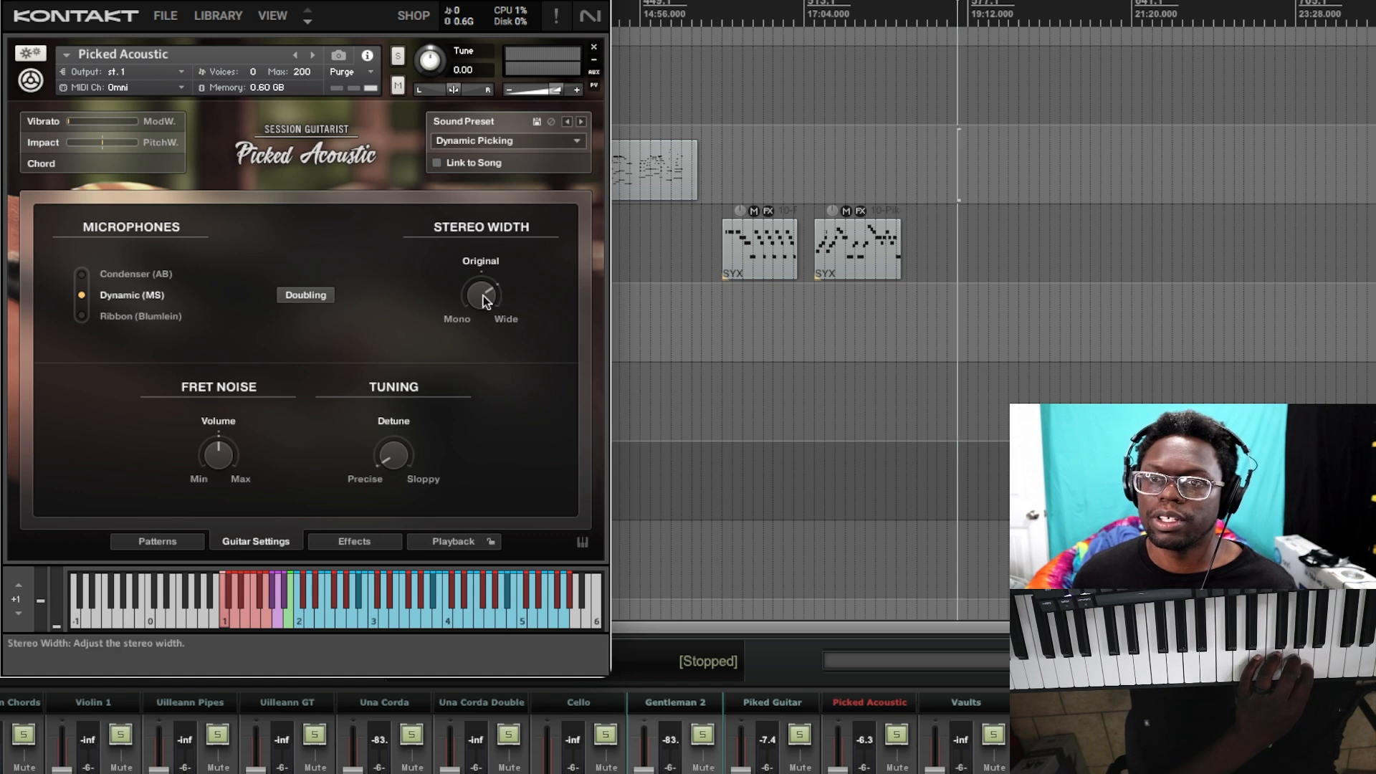
pyautogui.click(437, 163)
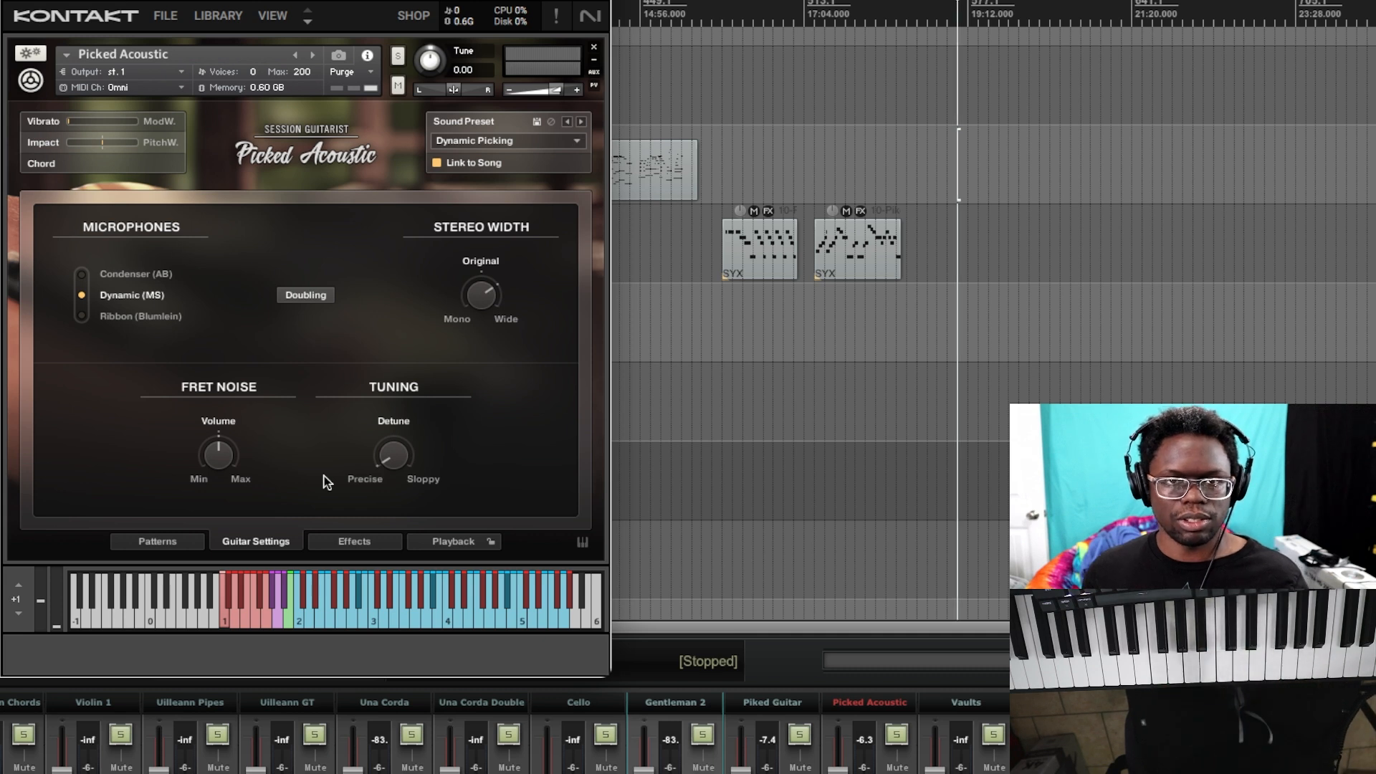
# Audition Busker while viewing its effects chain and patterns, and open the Auto Chords key settings.
pyautogui.click(351, 541)
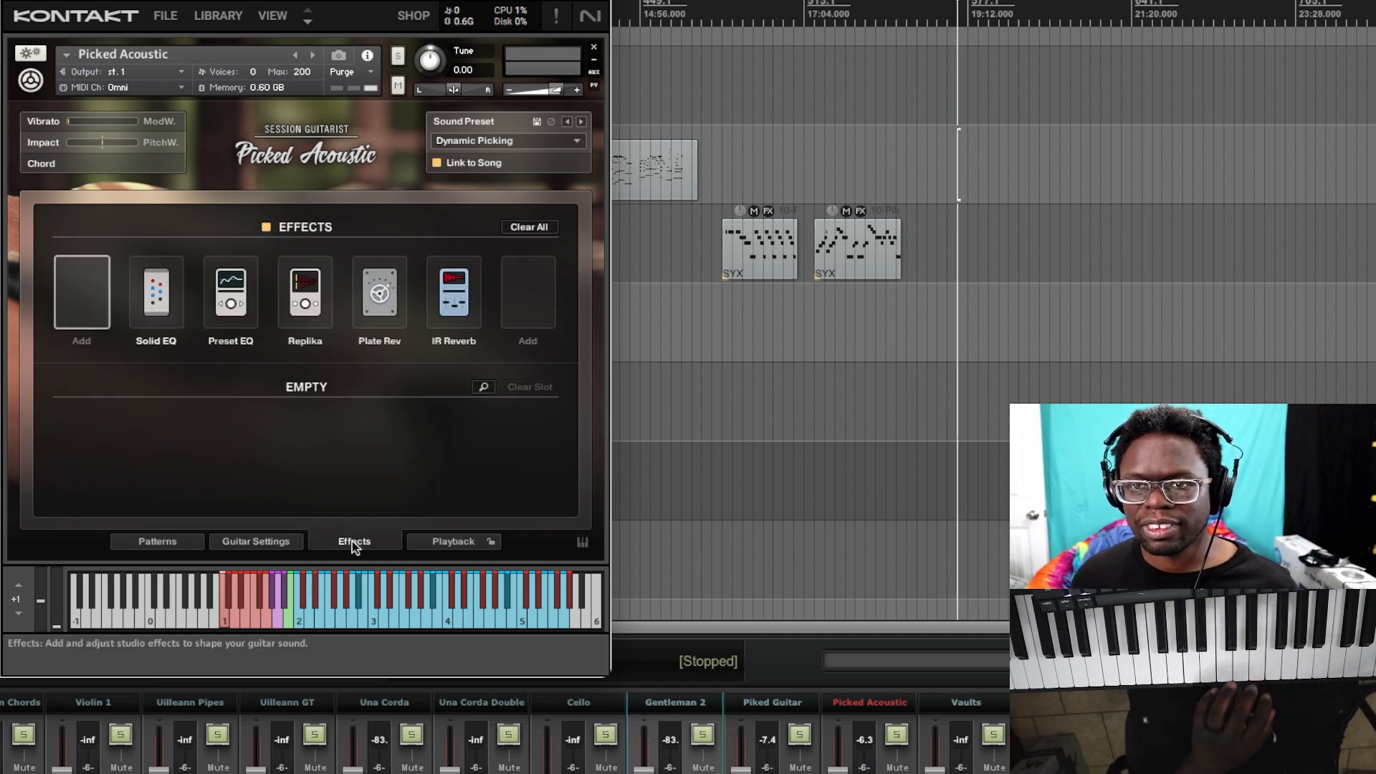
pyautogui.click(169, 543)
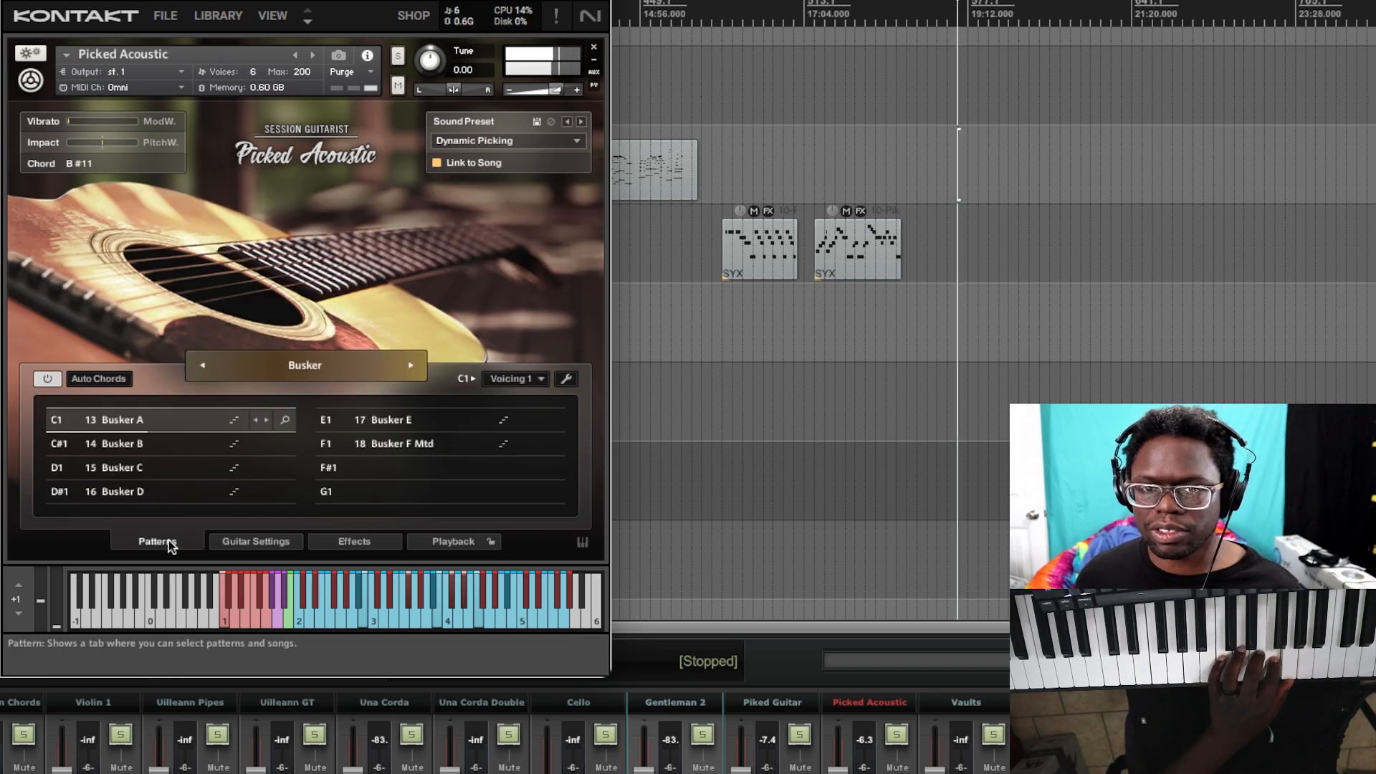
pyautogui.click(343, 539)
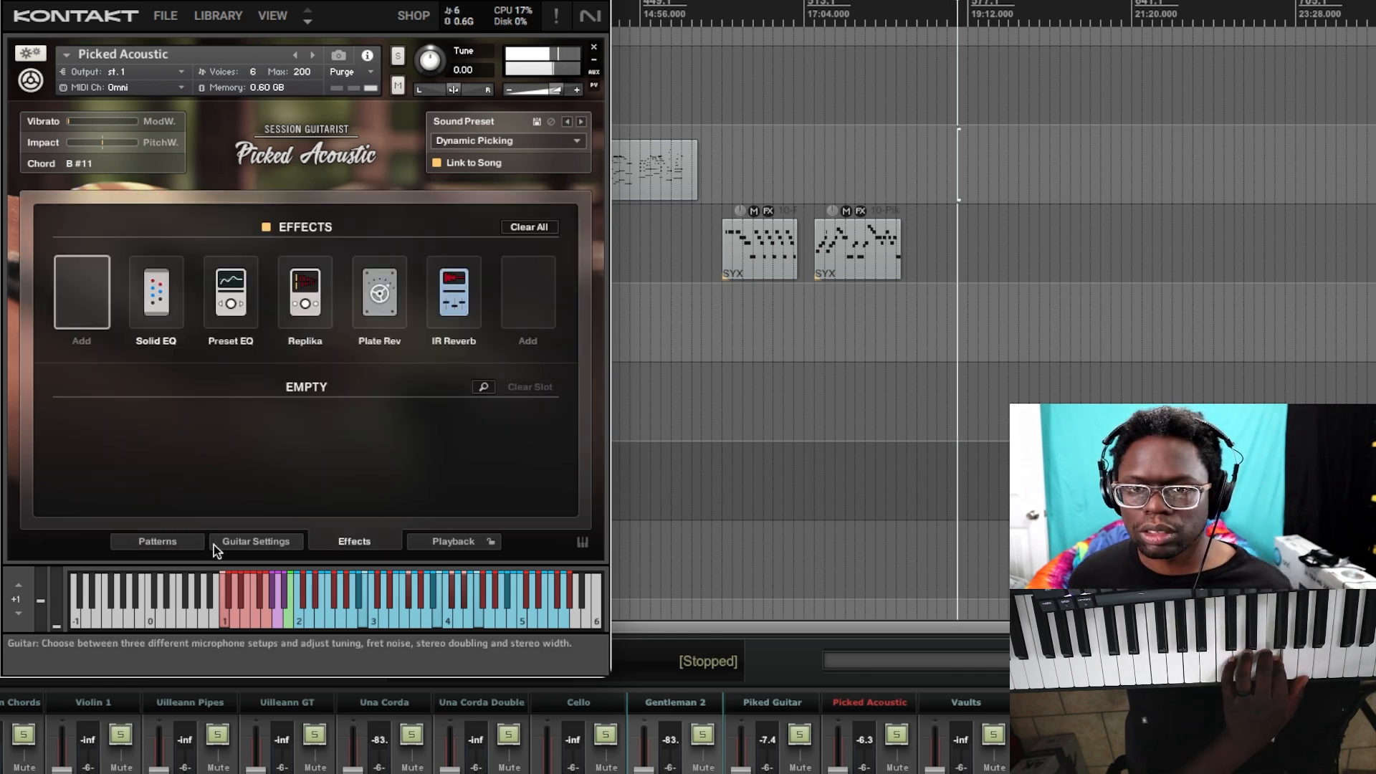
pyautogui.click(159, 543)
pyautogui.click(100, 377)
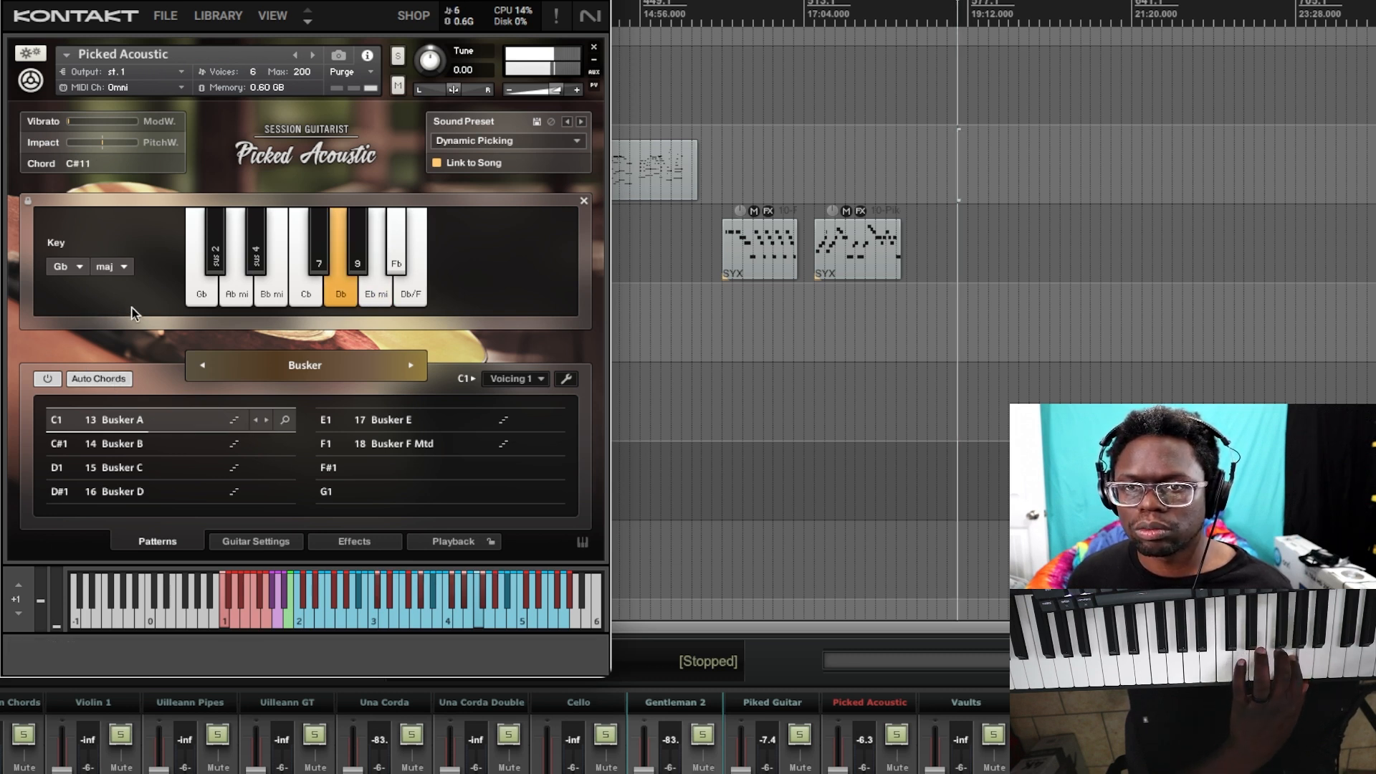
# Inspect the Solid EQ controls in the effects chain and browse the effects available for the first empty slot.
pyautogui.click(361, 545)
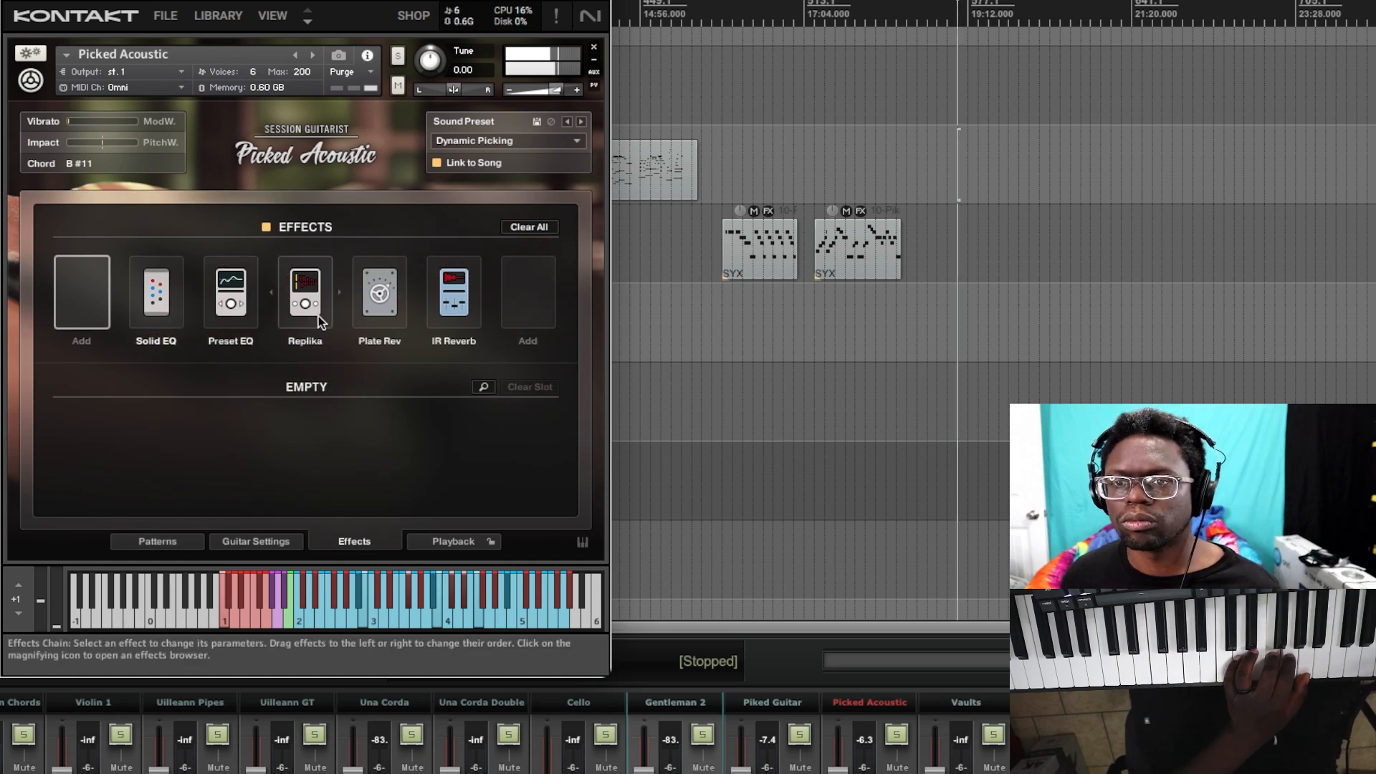
pyautogui.click(156, 301)
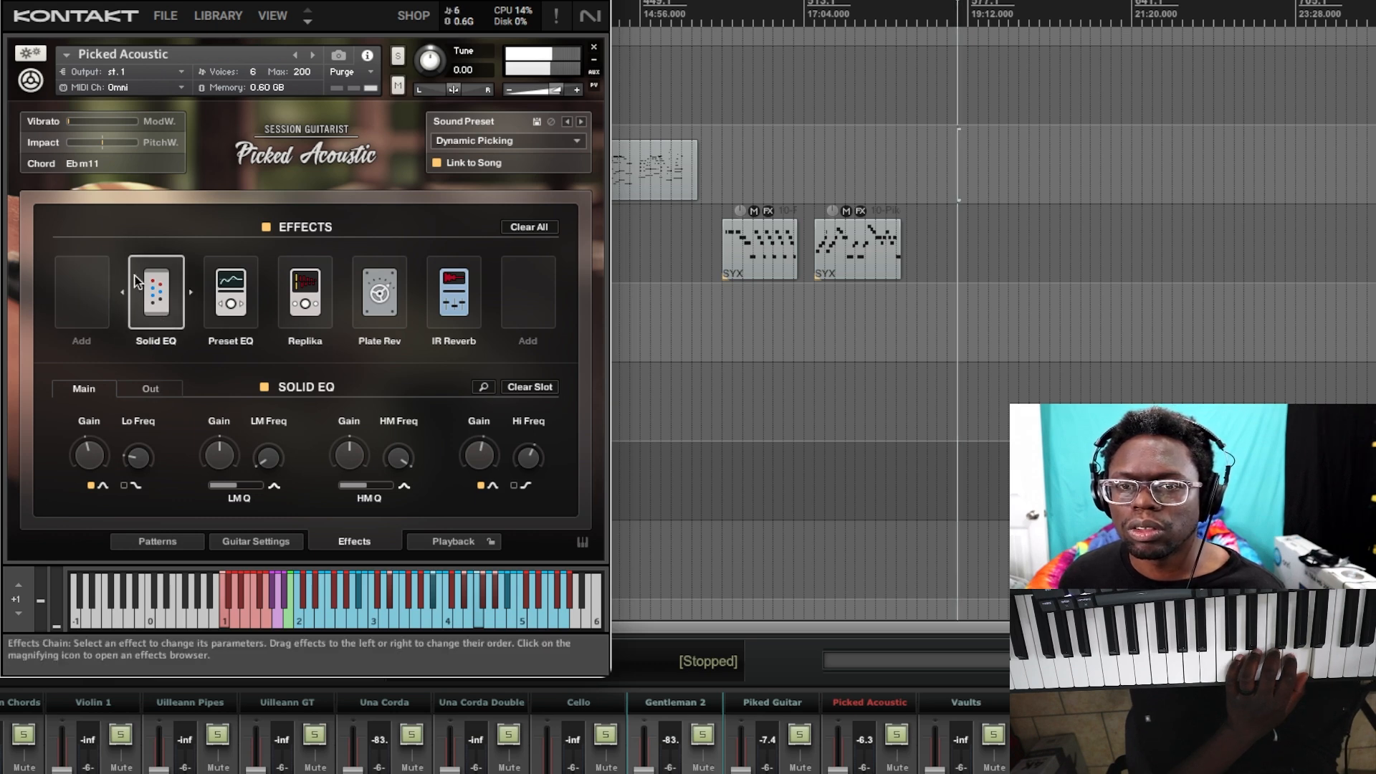
pyautogui.click(83, 298)
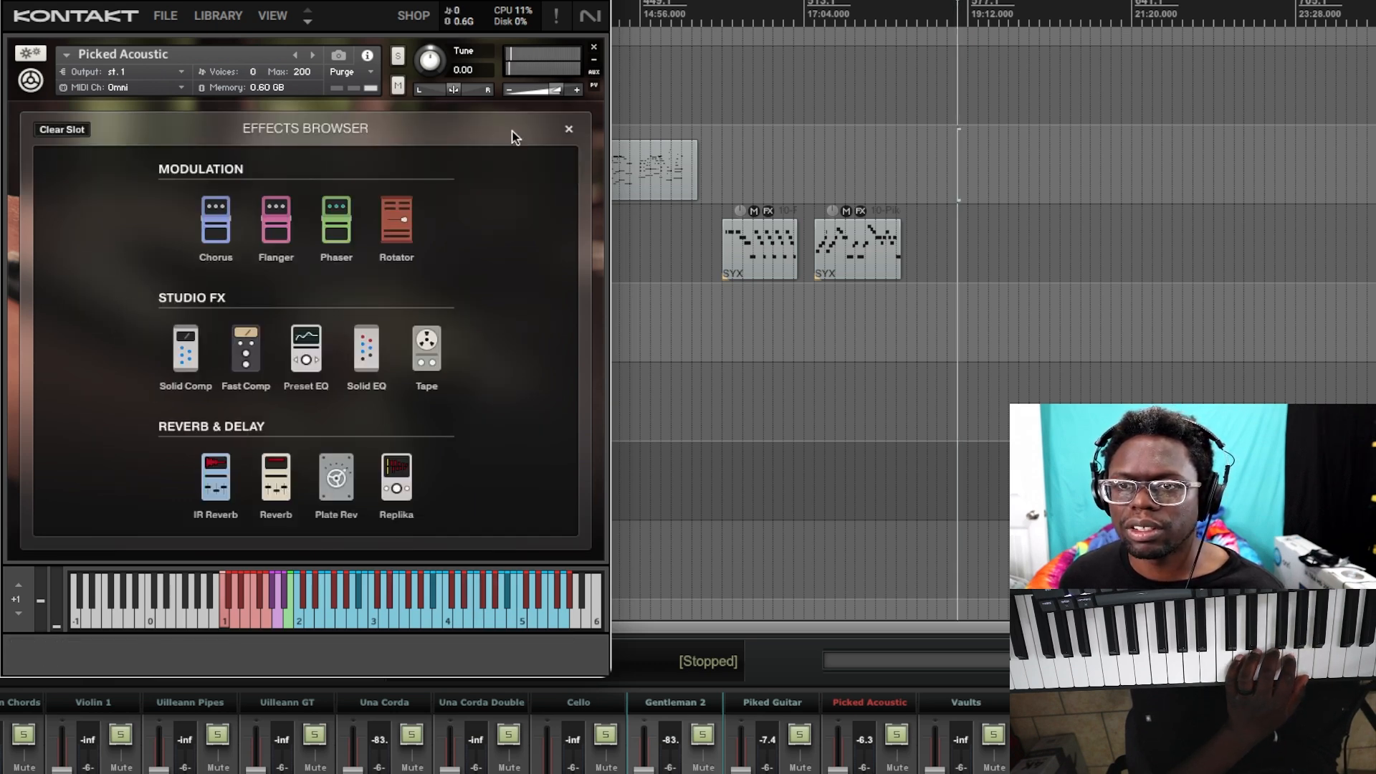
pyautogui.click(568, 130)
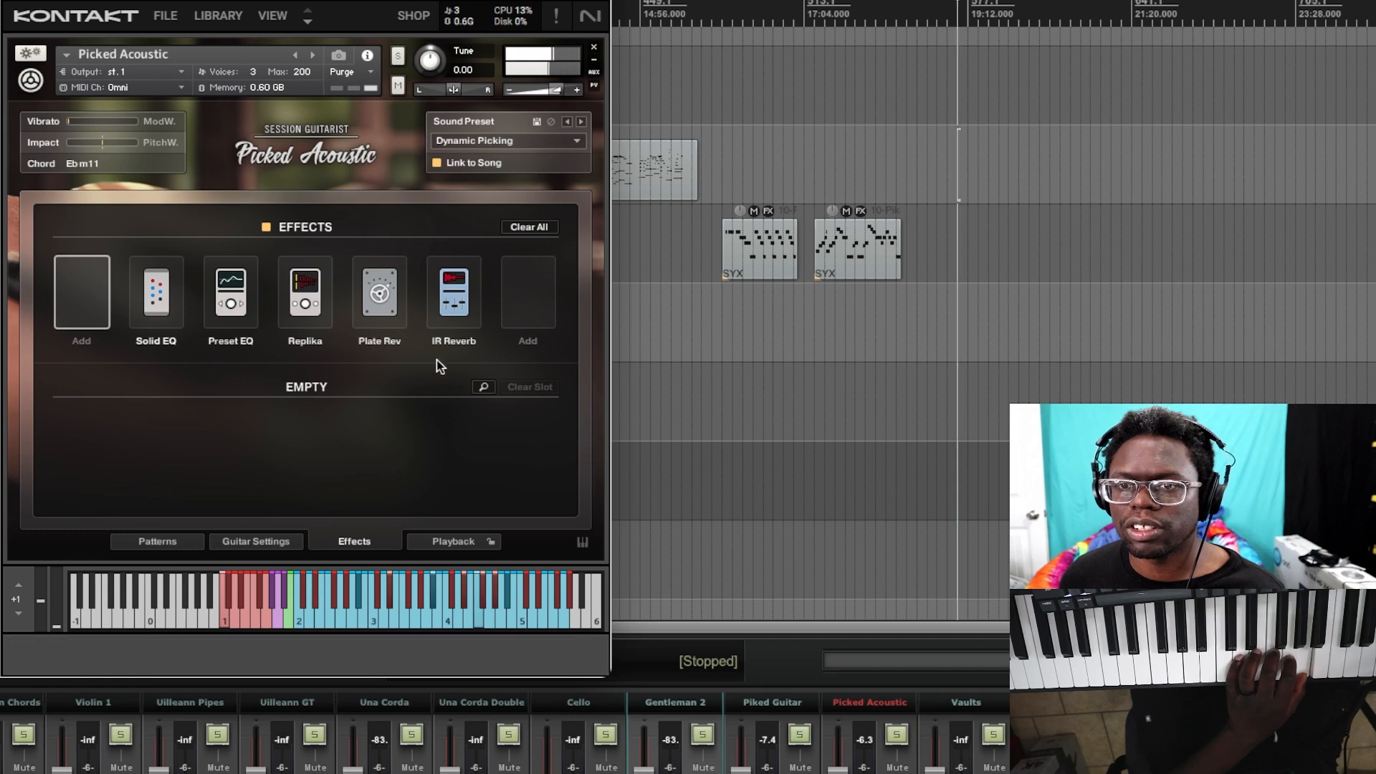
# Bypass the IR Reverb, Plate Reverb and Replika Delay in the effects chain.
pyautogui.click(450, 308)
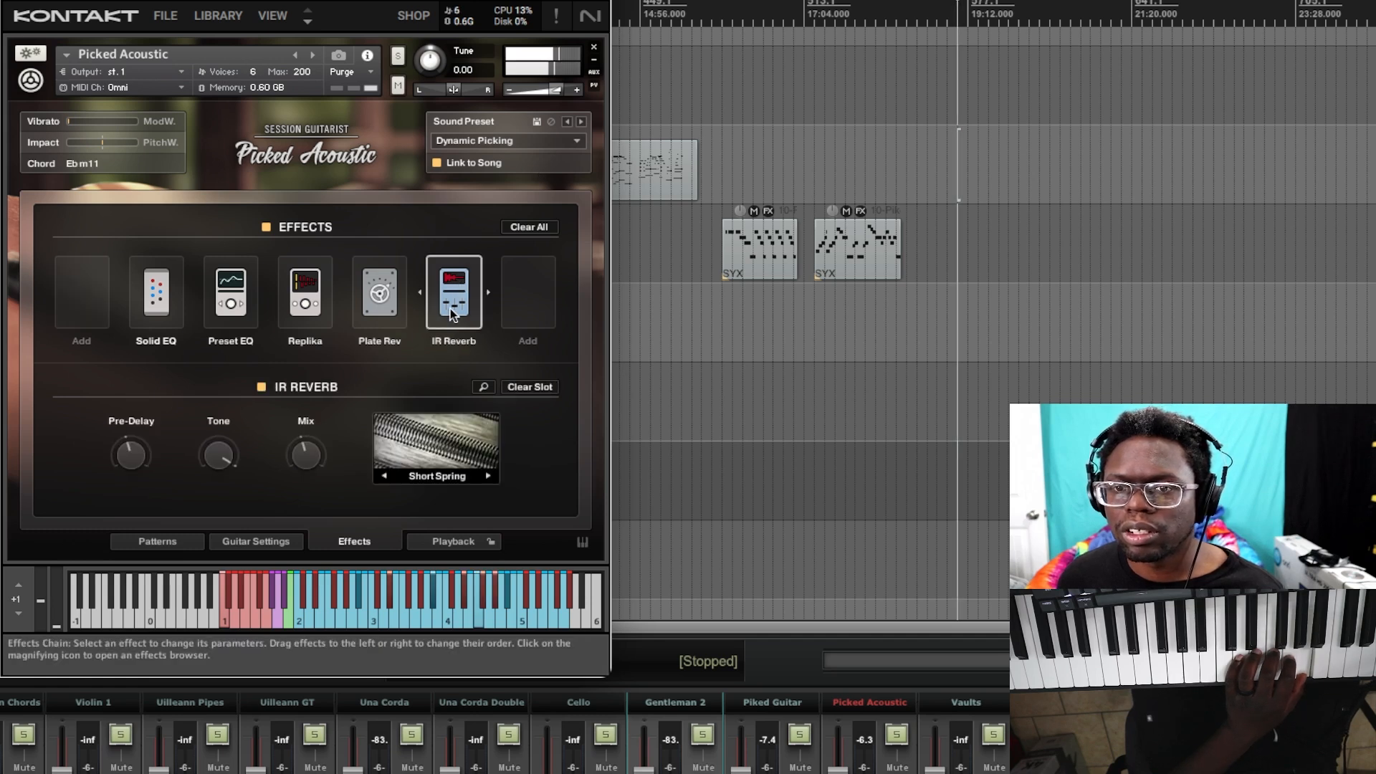
pyautogui.click(262, 388)
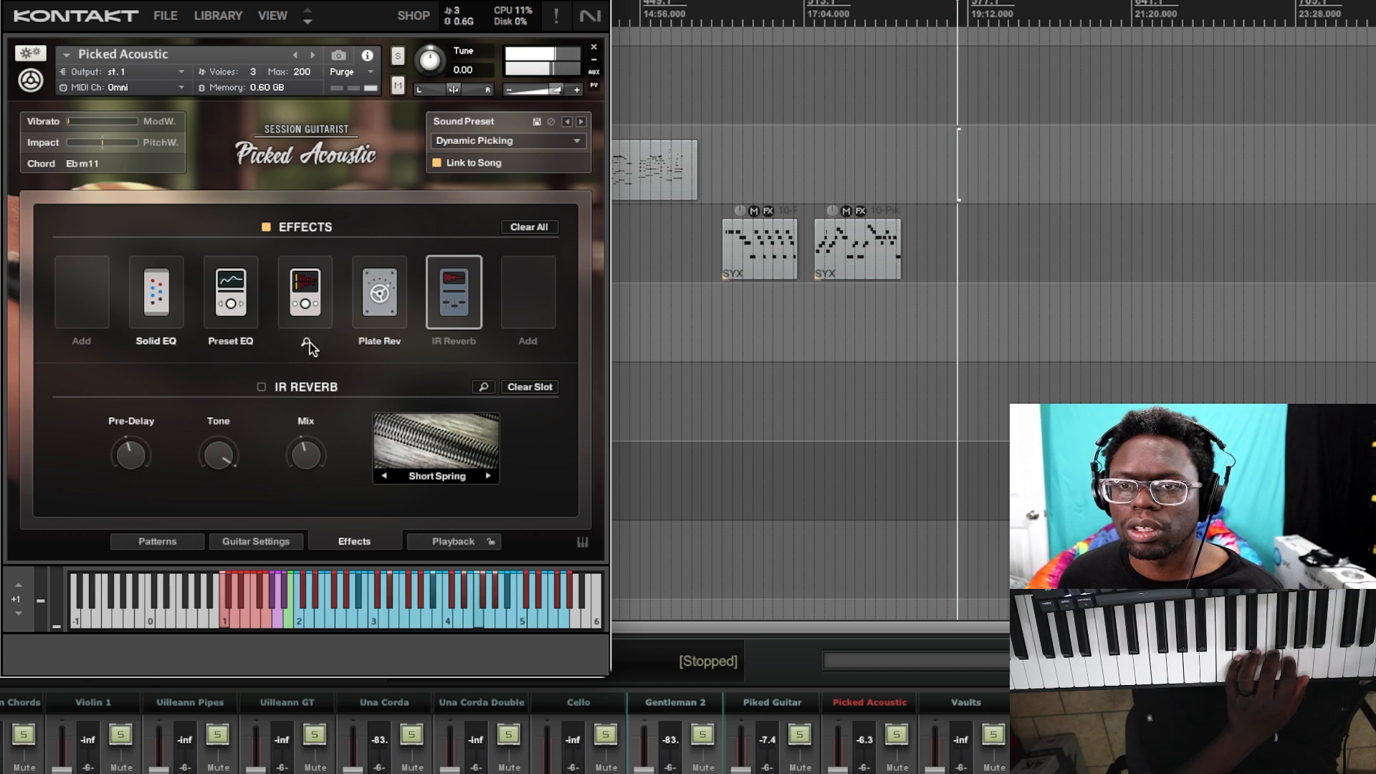
pyautogui.click(387, 291)
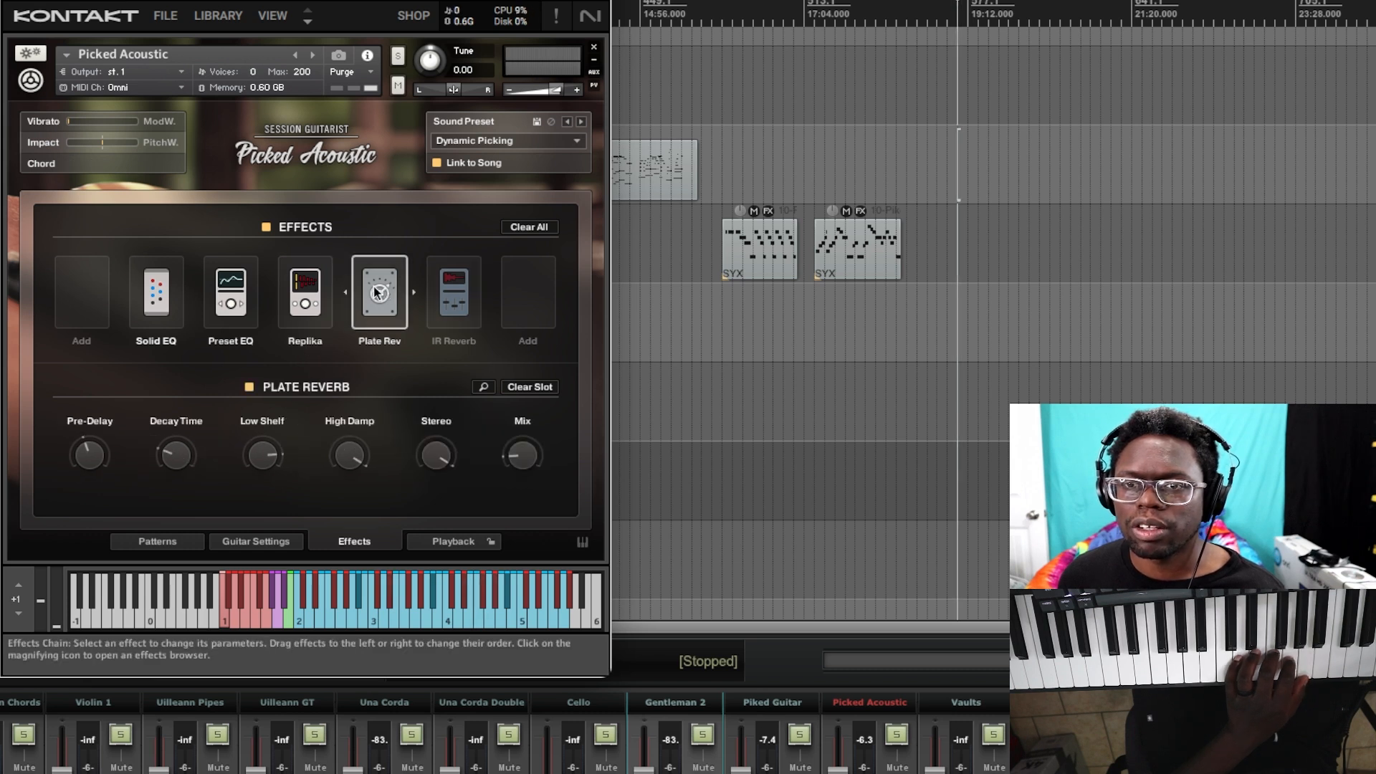
pyautogui.click(254, 387)
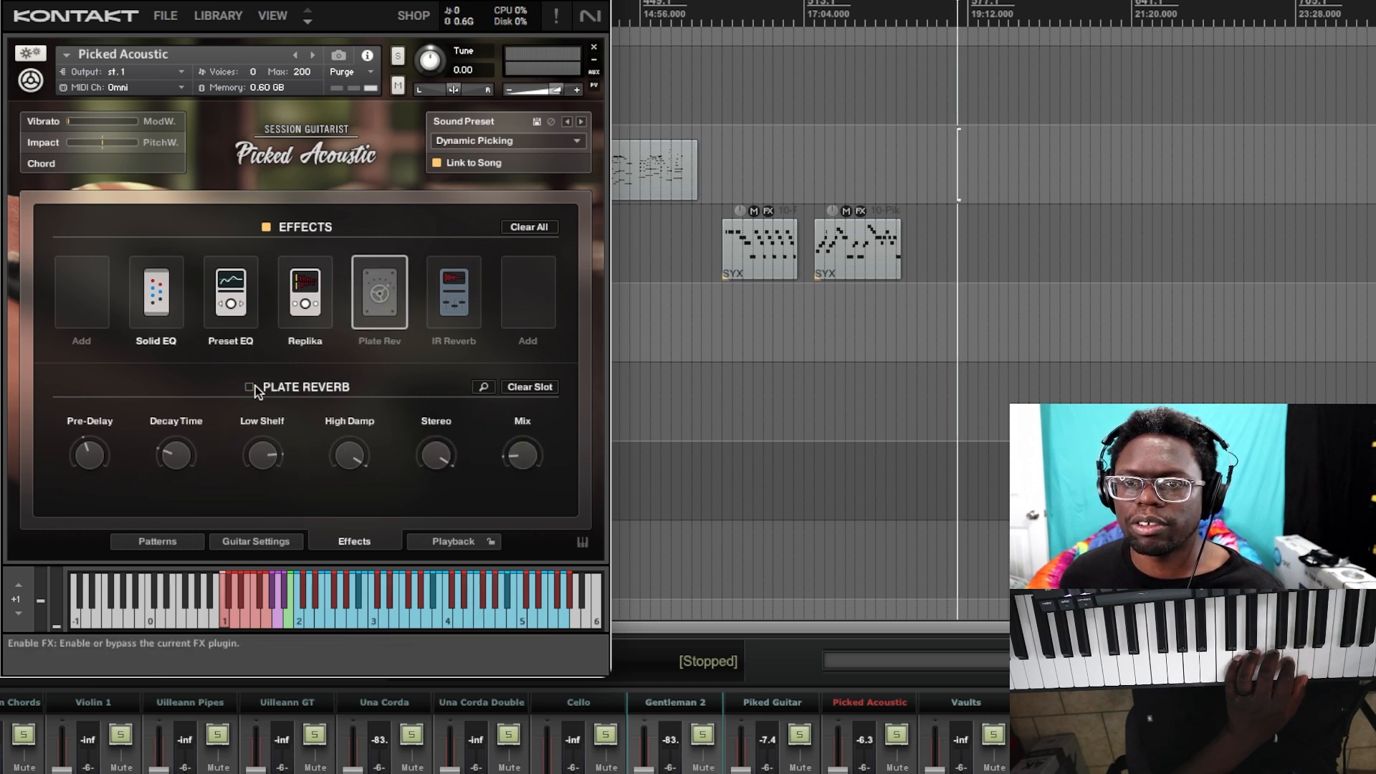
pyautogui.click(299, 288)
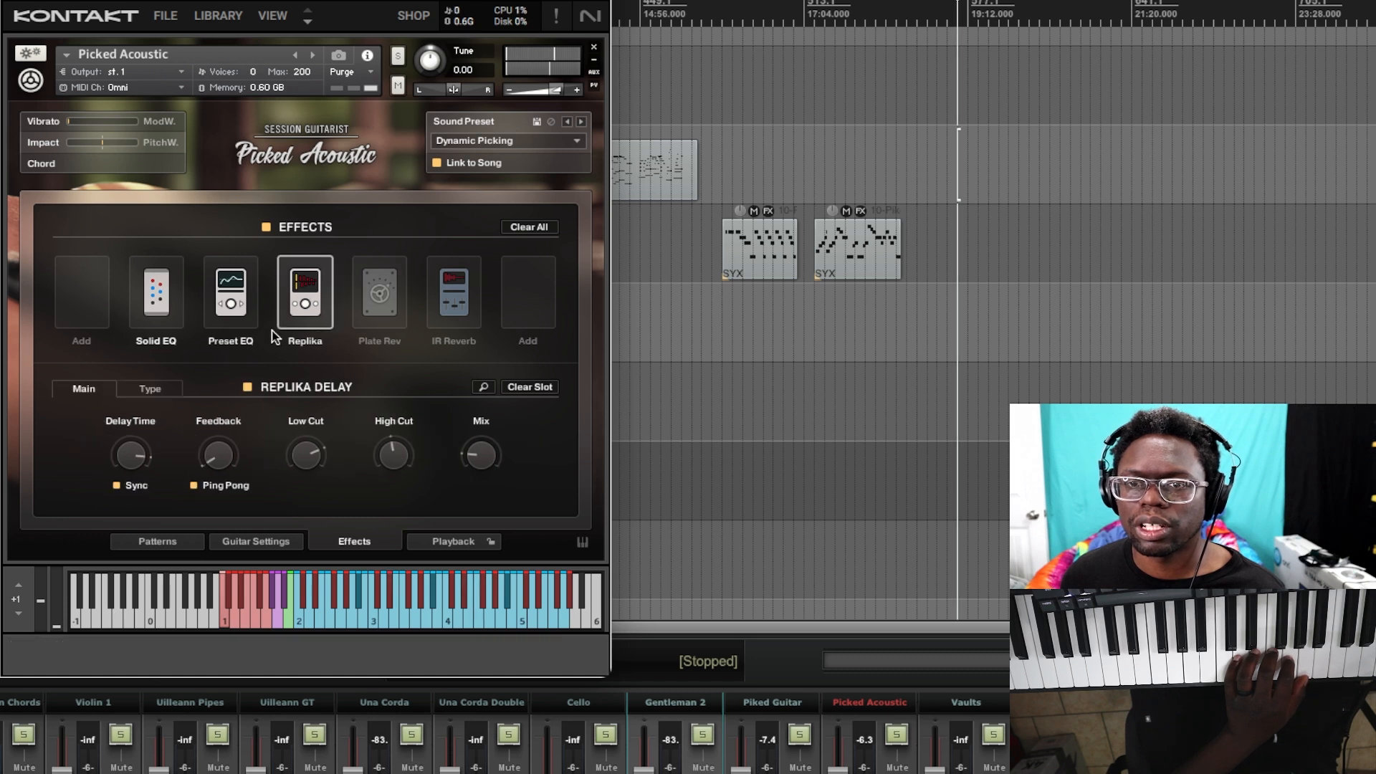
pyautogui.click(249, 387)
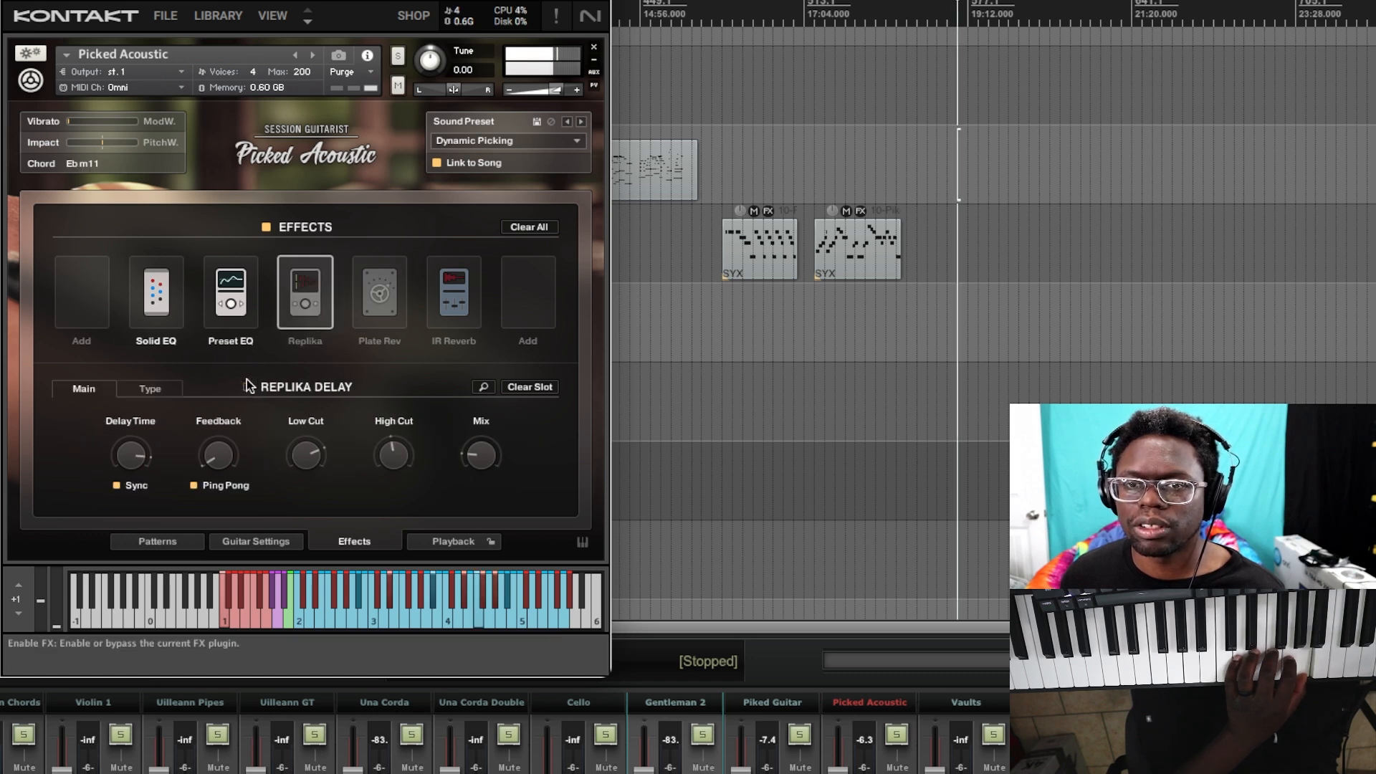
# Bypass the Preset EQ and Solid EQ, check the microphone settings, and return to the effects chain.
pyautogui.click(229, 290)
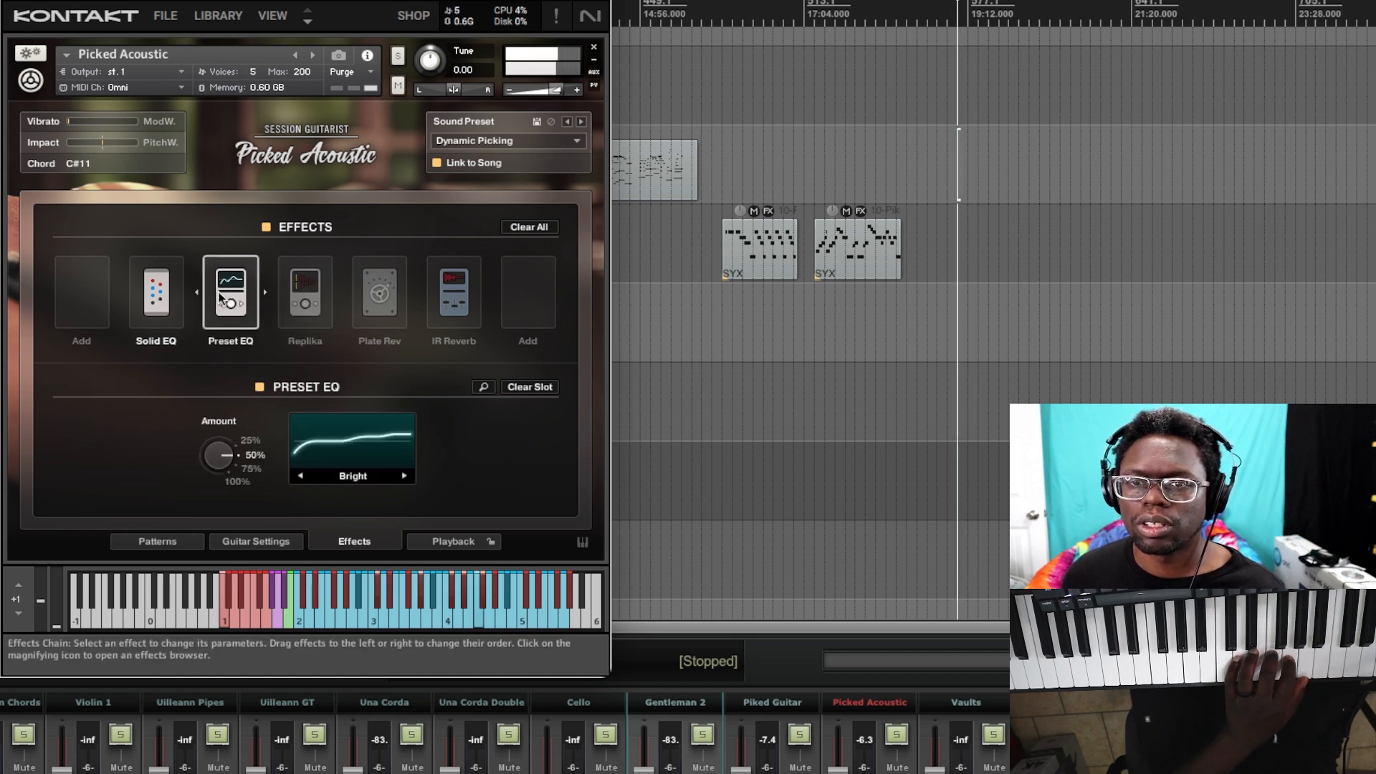
pyautogui.click(260, 387)
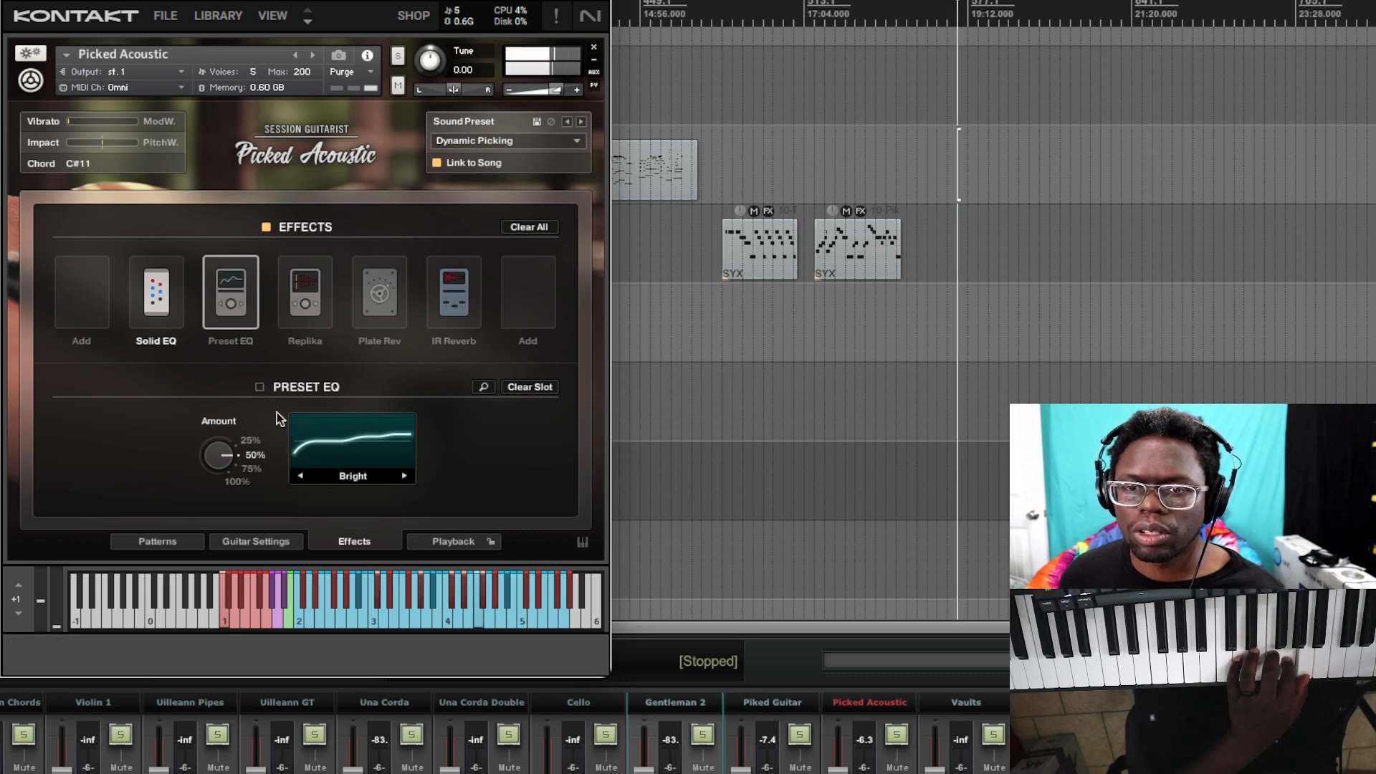
pyautogui.click(157, 307)
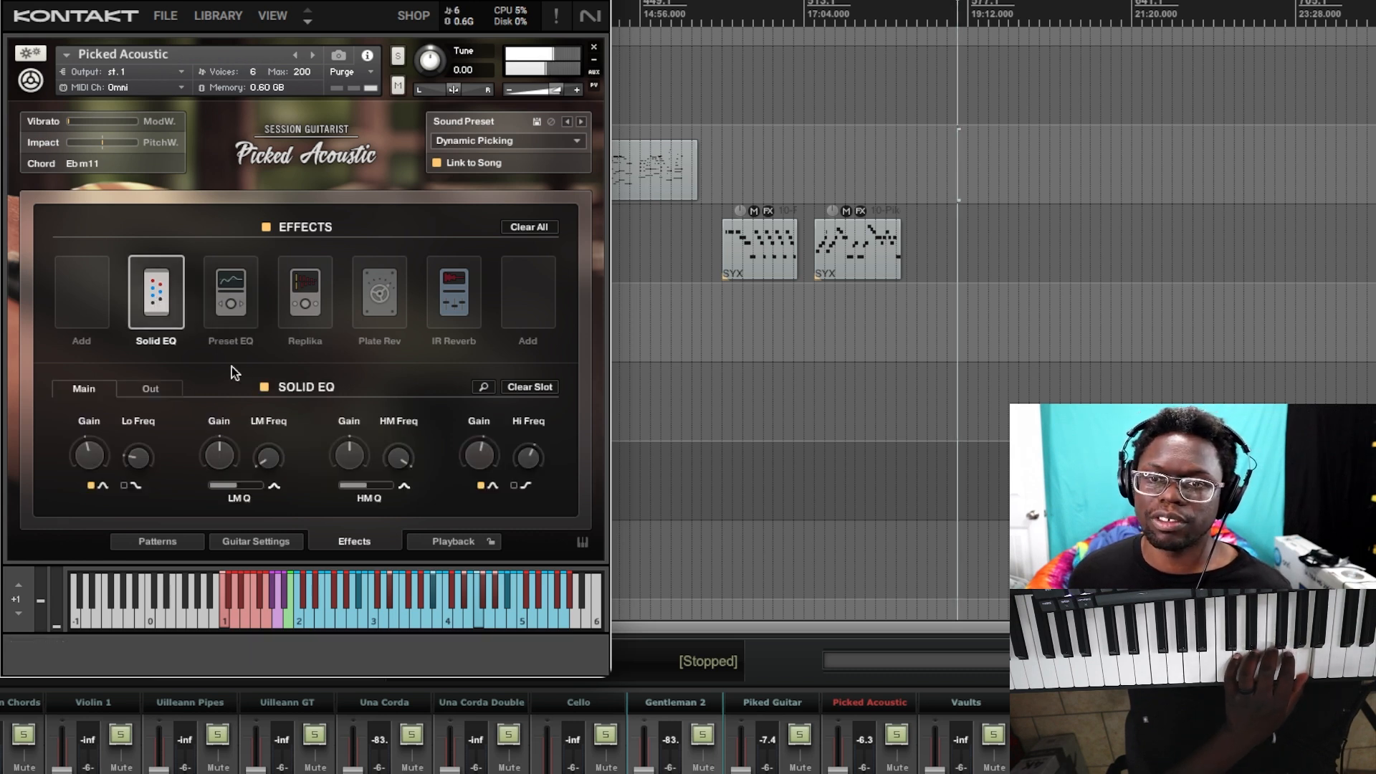
pyautogui.click(264, 386)
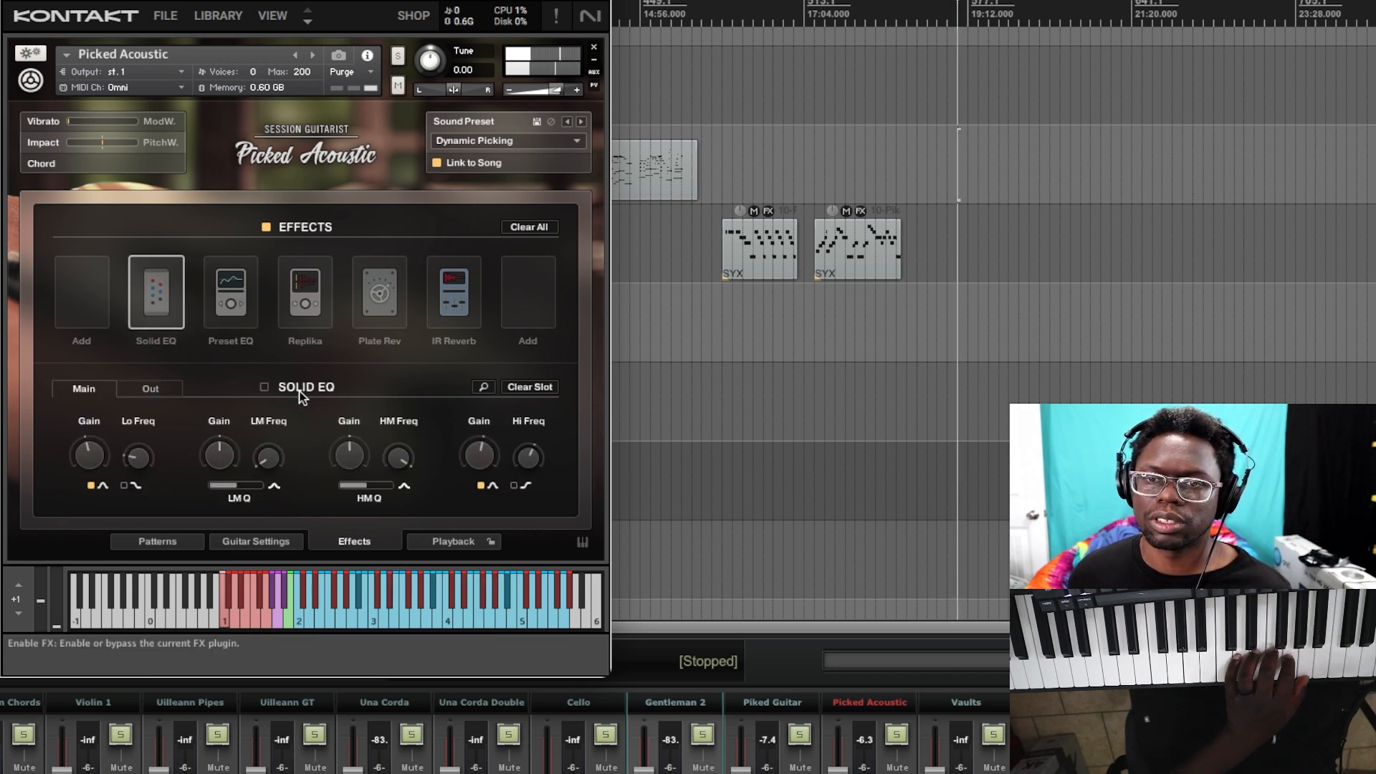
pyautogui.click(243, 539)
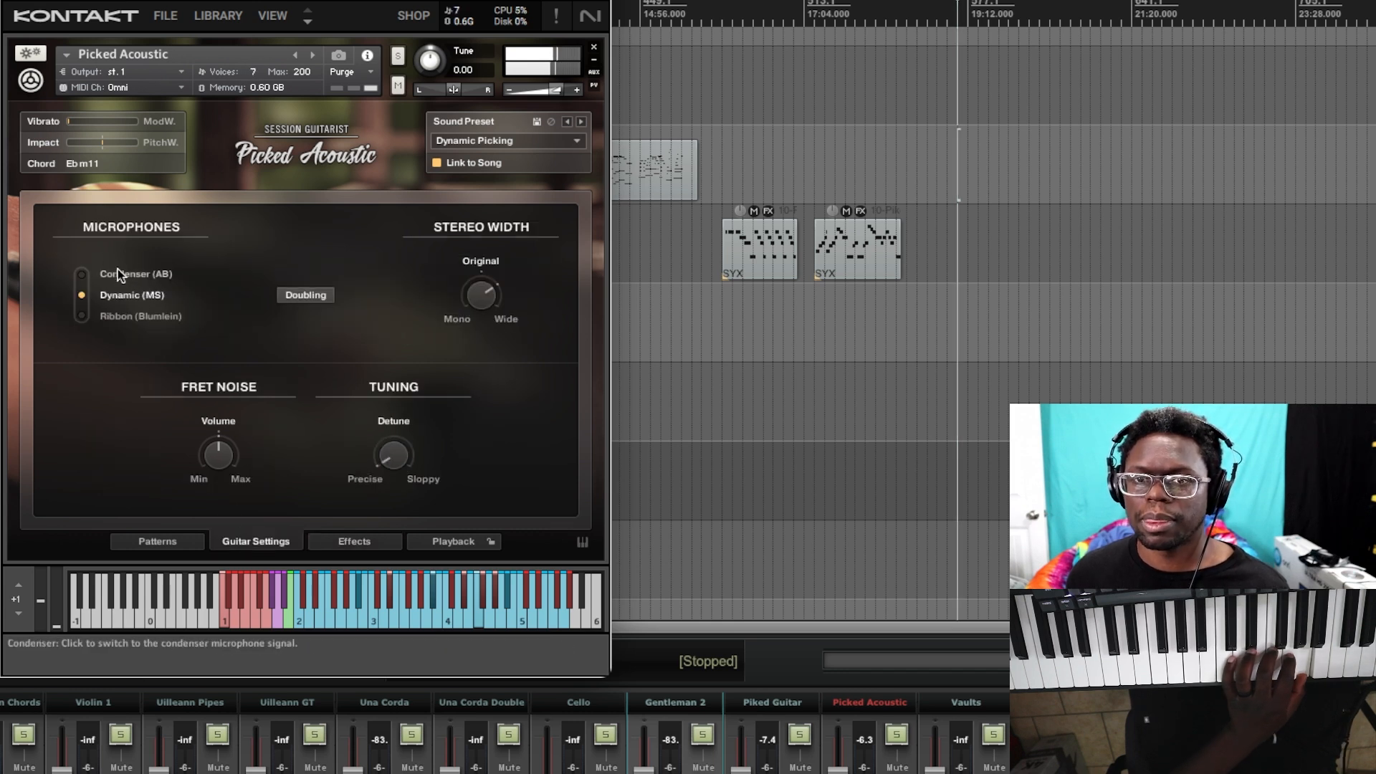
pyautogui.click(364, 546)
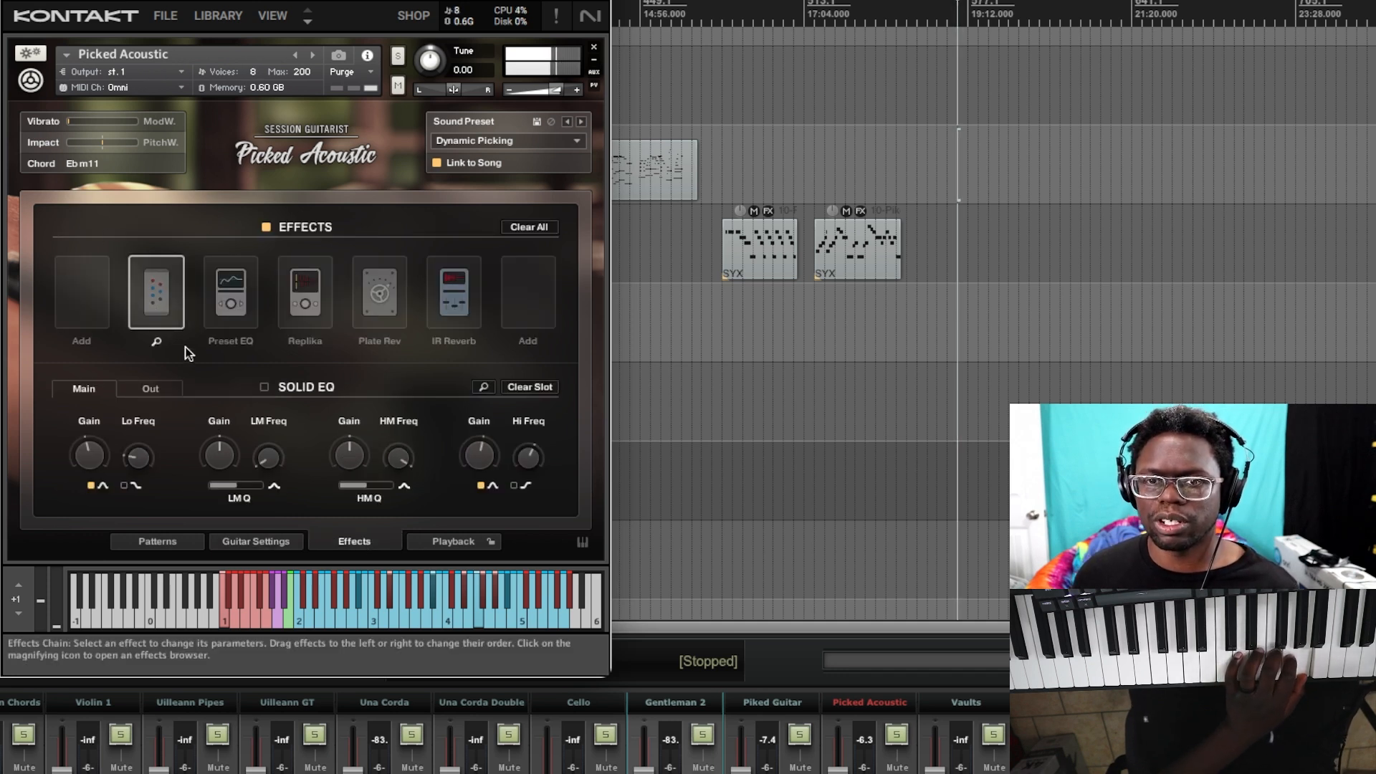
# Re-enable the Solid EQ, Preset EQ and Replika Delay in the effects chain.
pyautogui.click(268, 387)
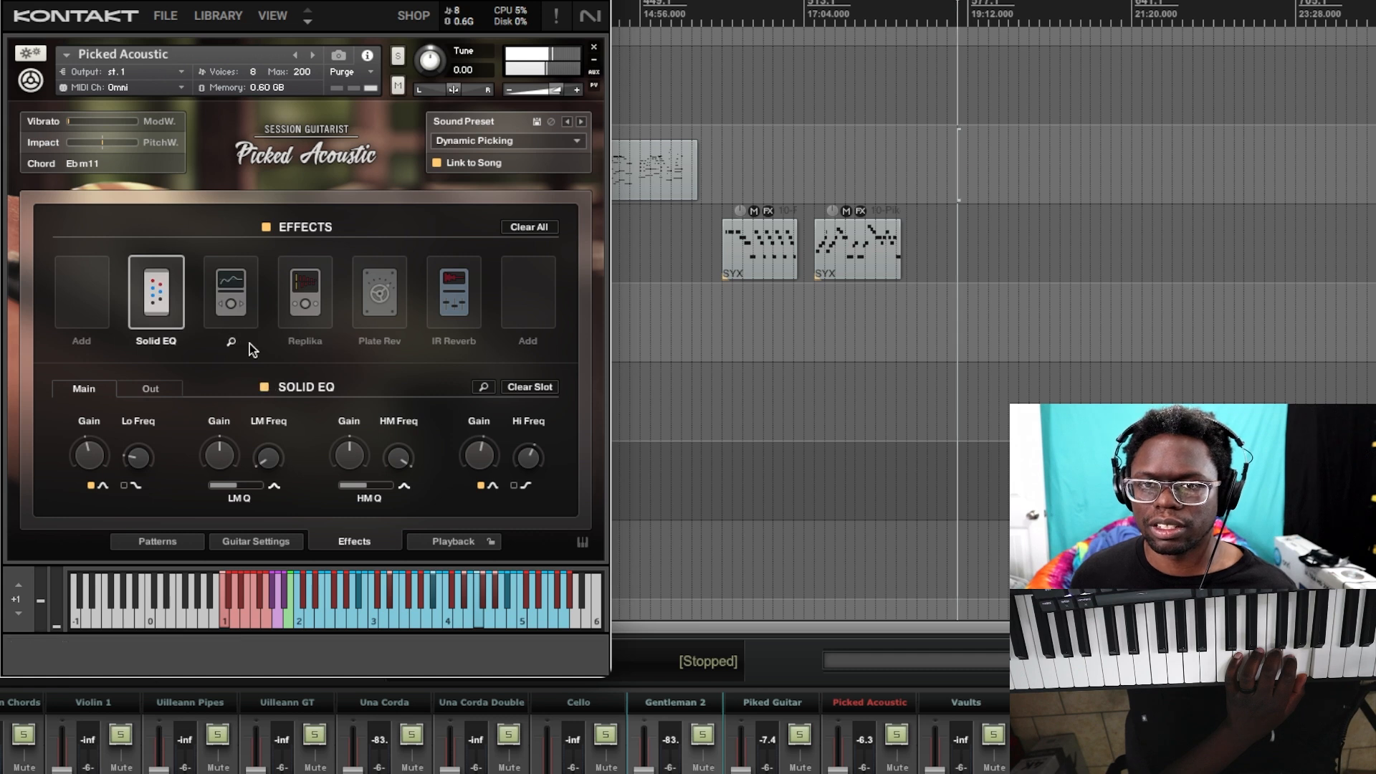
pyautogui.click(227, 301)
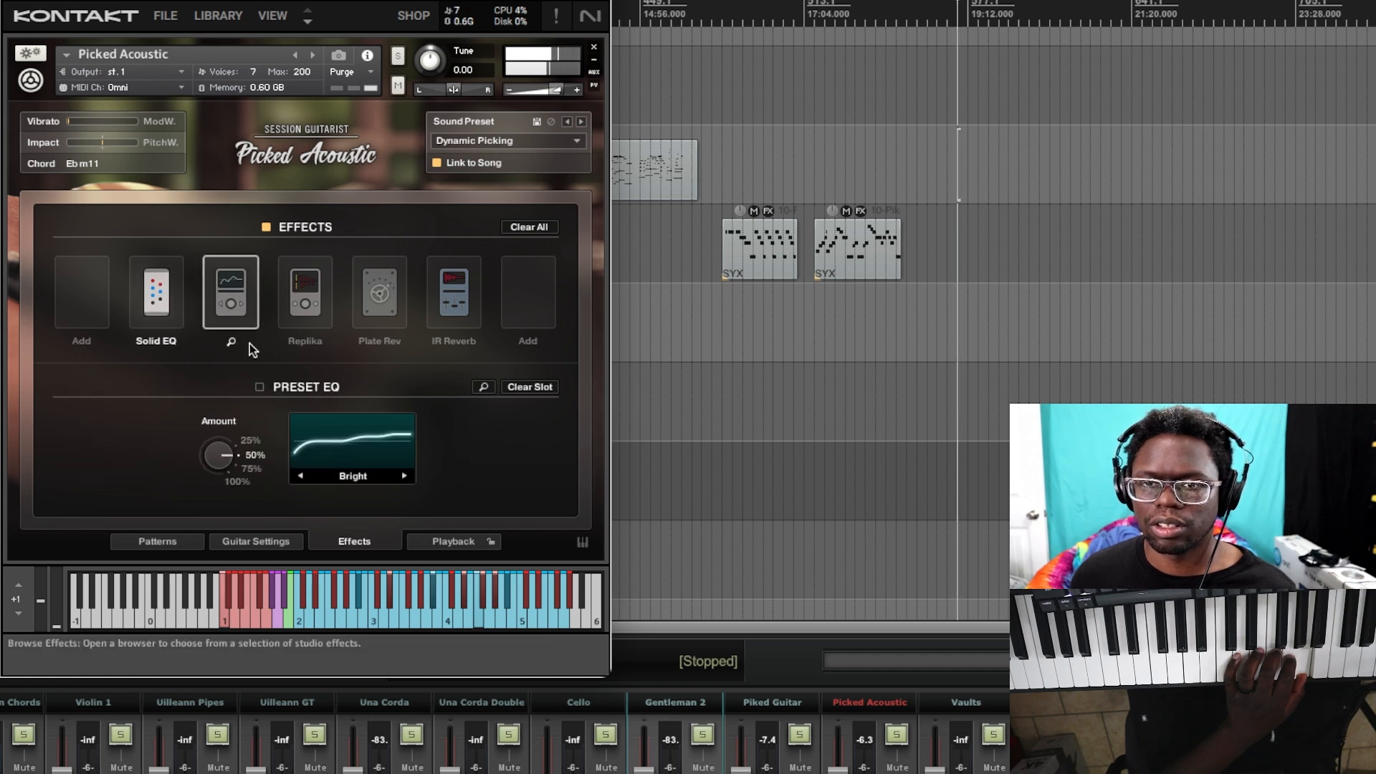
pyautogui.click(261, 388)
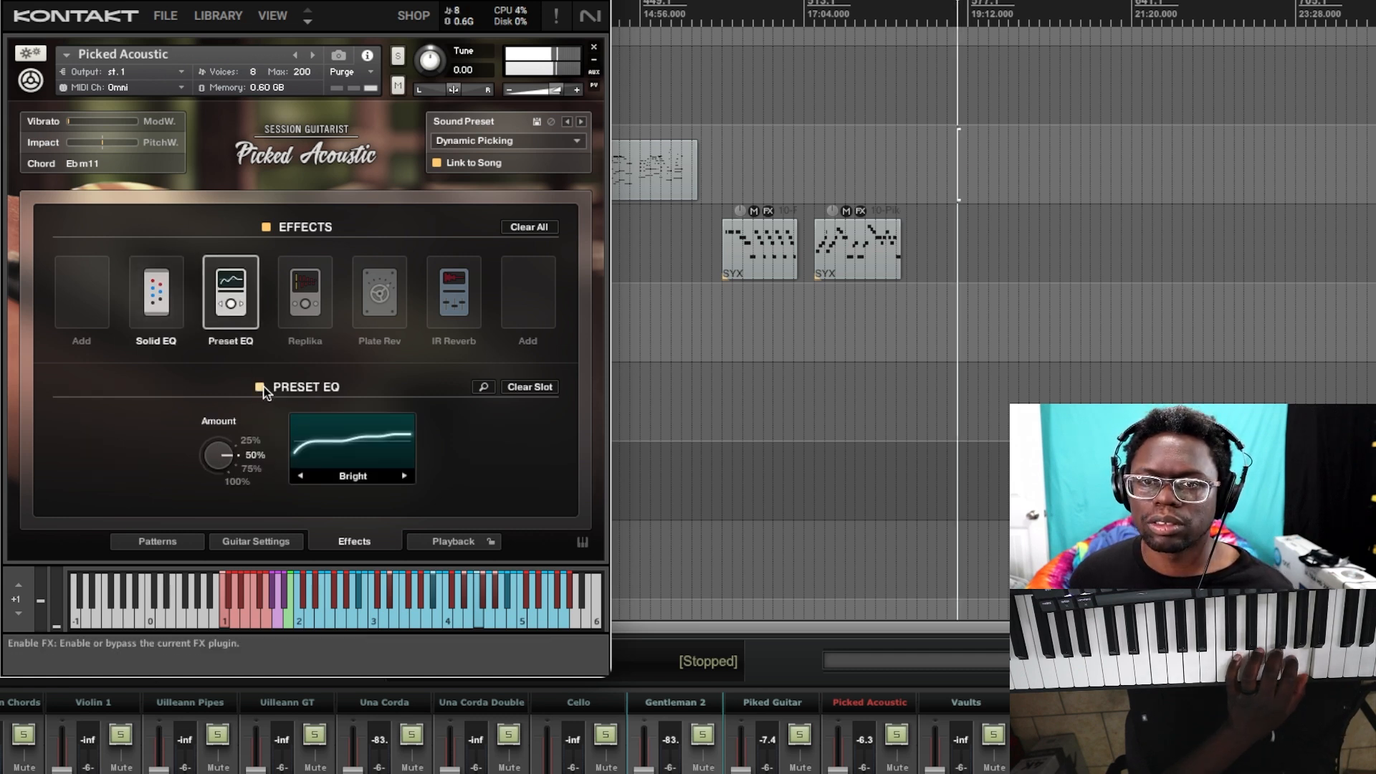
pyautogui.click(301, 310)
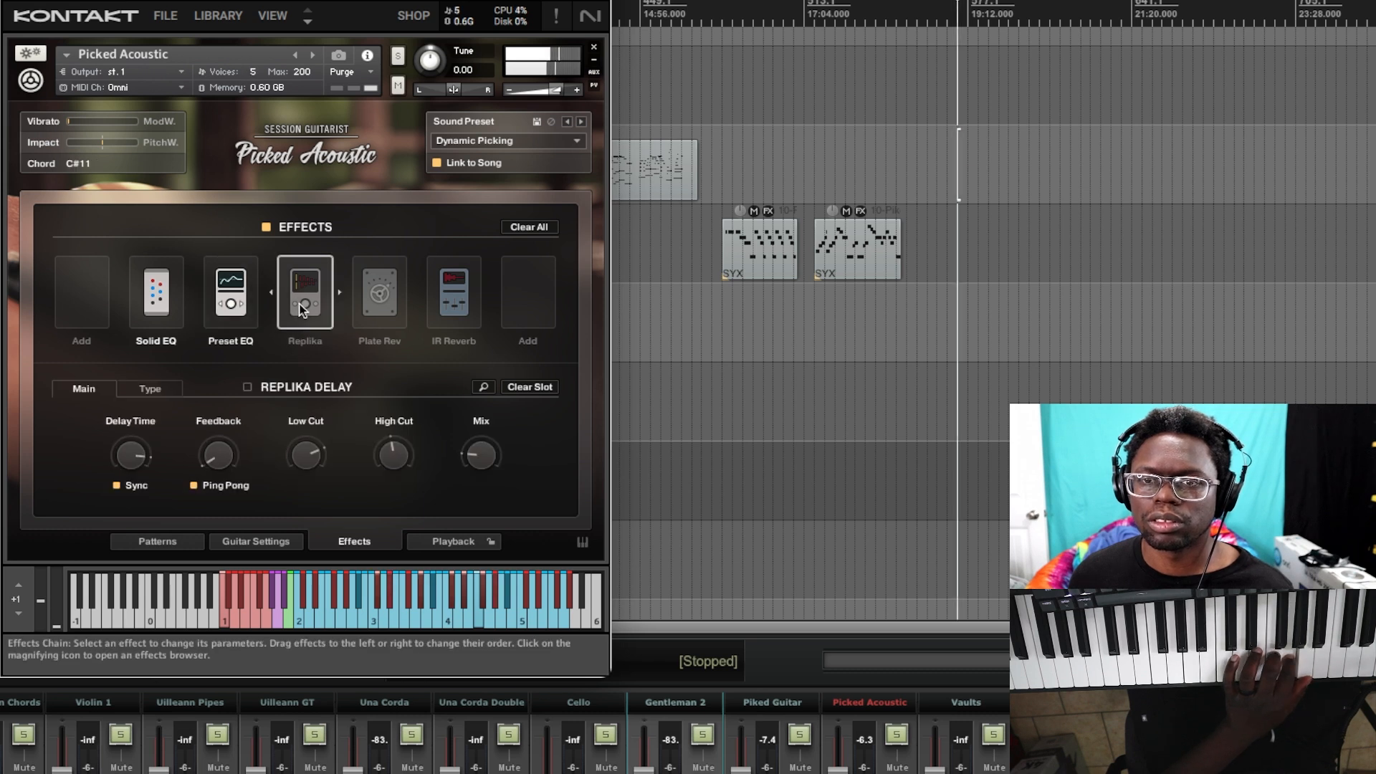
pyautogui.click(249, 389)
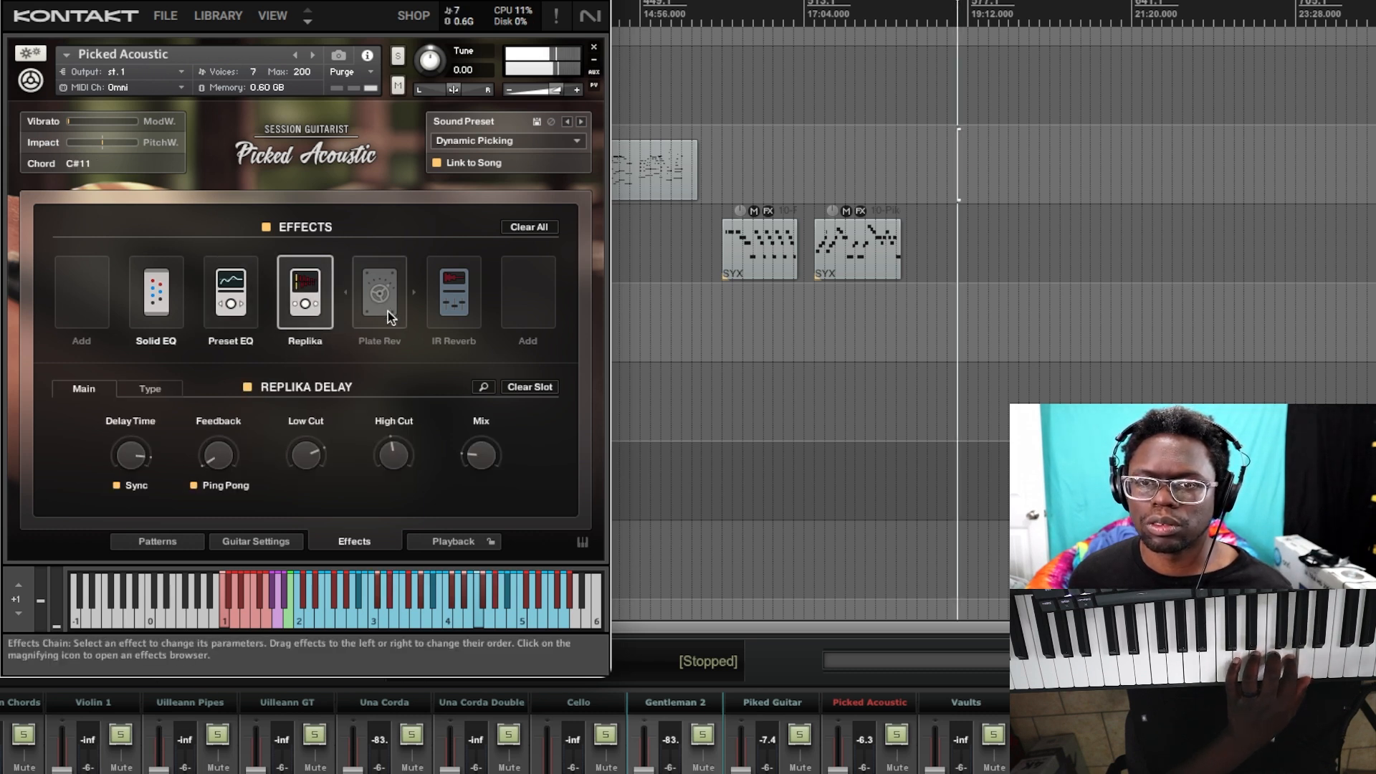
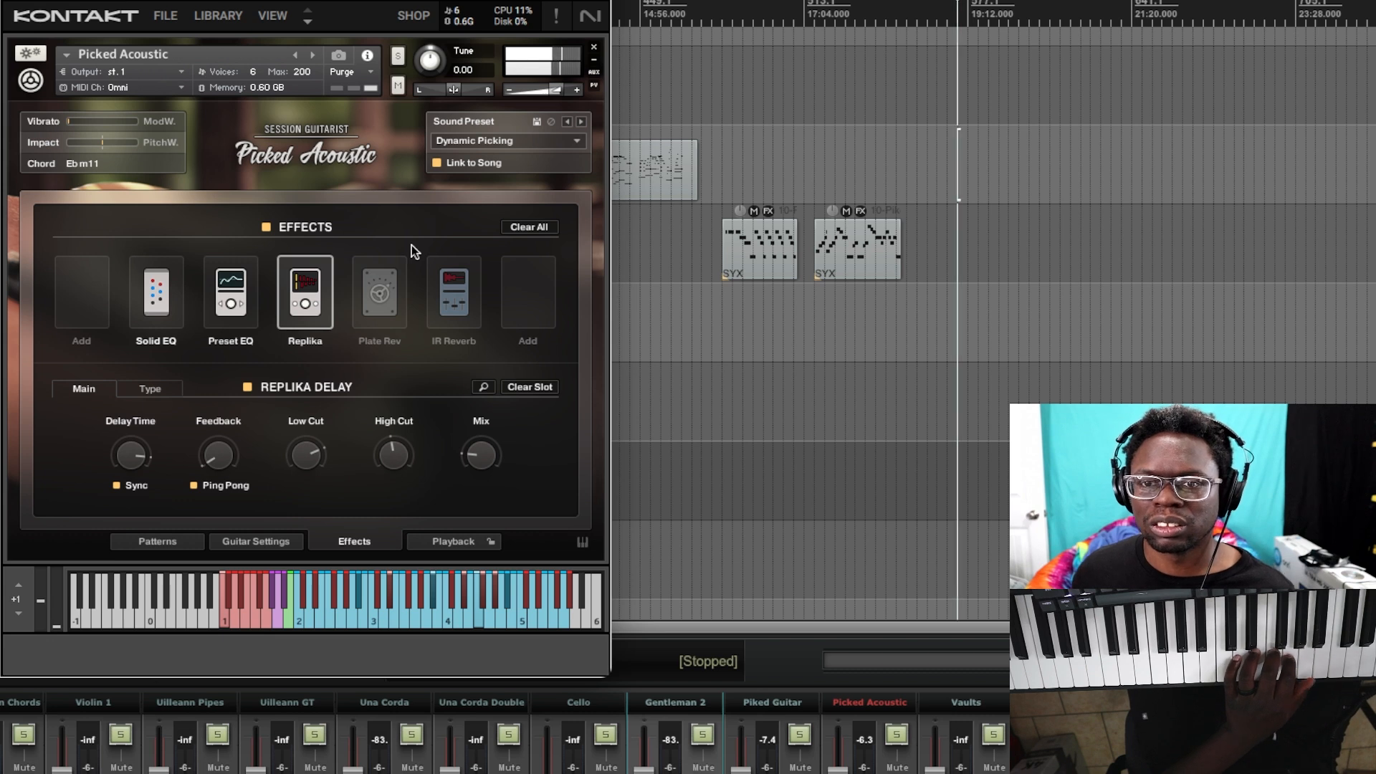
# Re-enable the Plate Reverb and the IR Reverb in the effects chain.
pyautogui.click(391, 308)
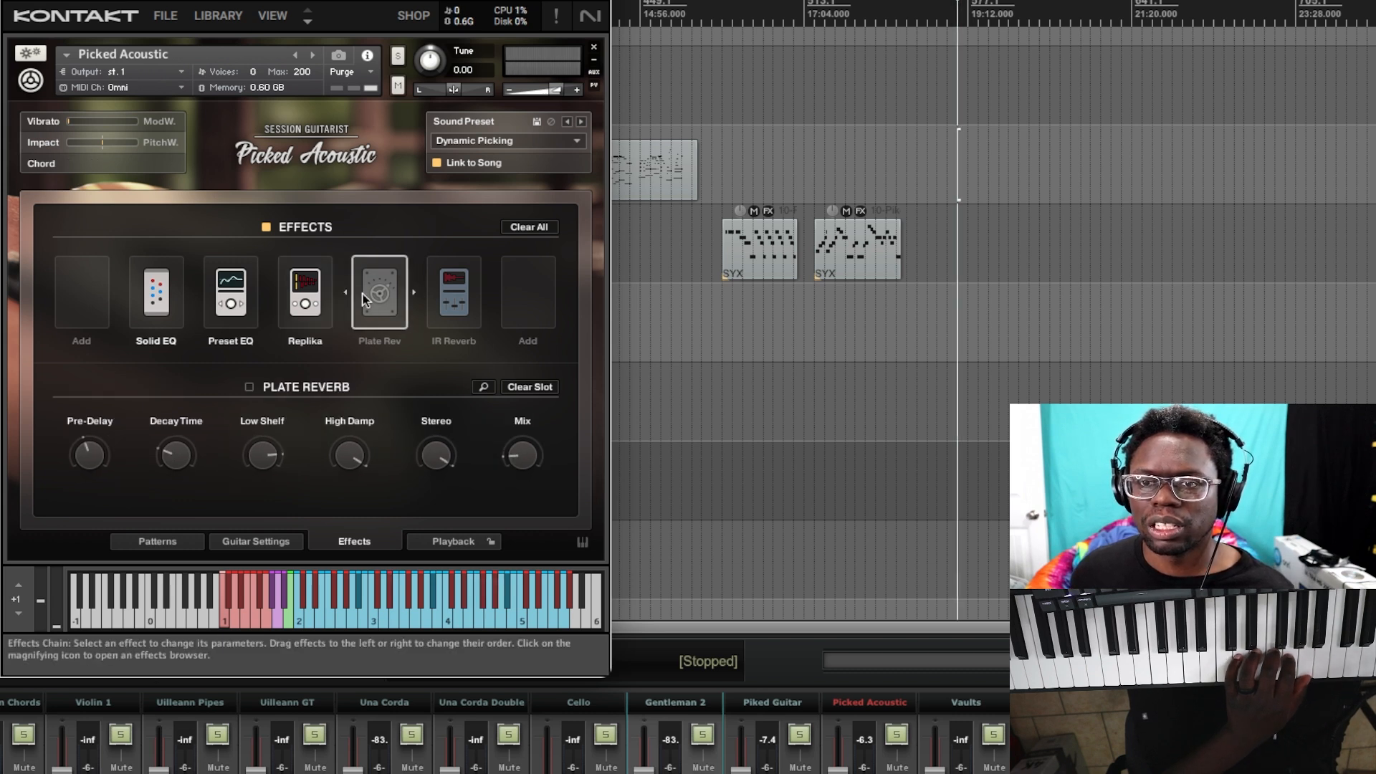
pyautogui.click(267, 388)
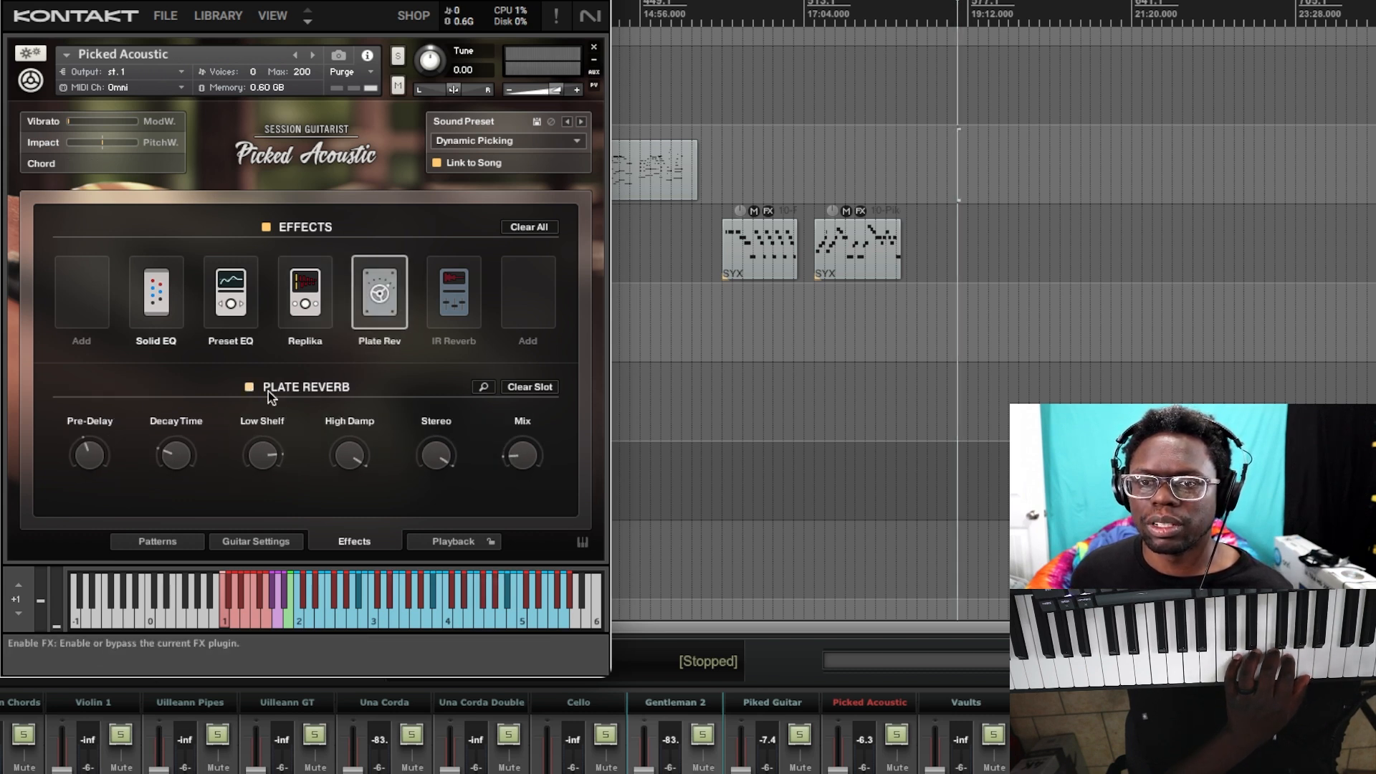
pyautogui.click(453, 302)
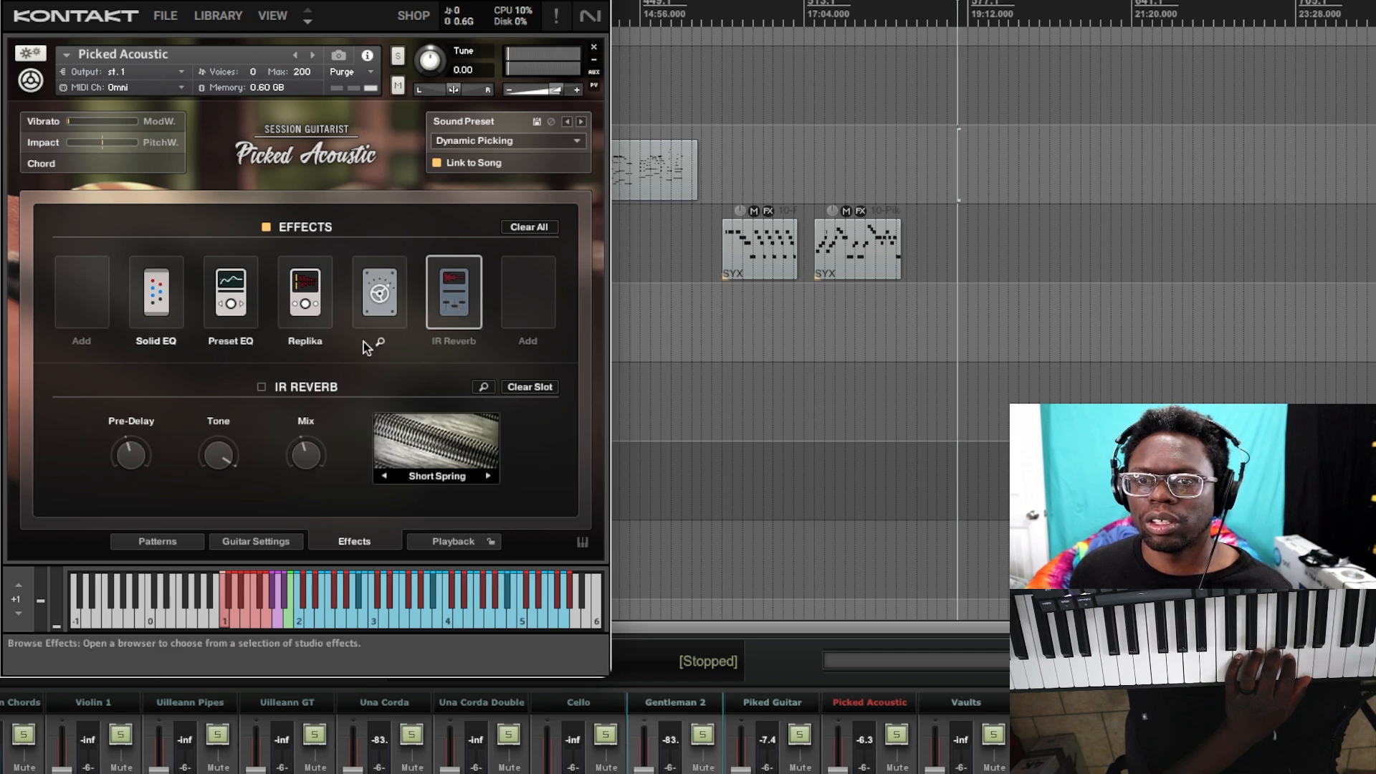
pyautogui.click(263, 388)
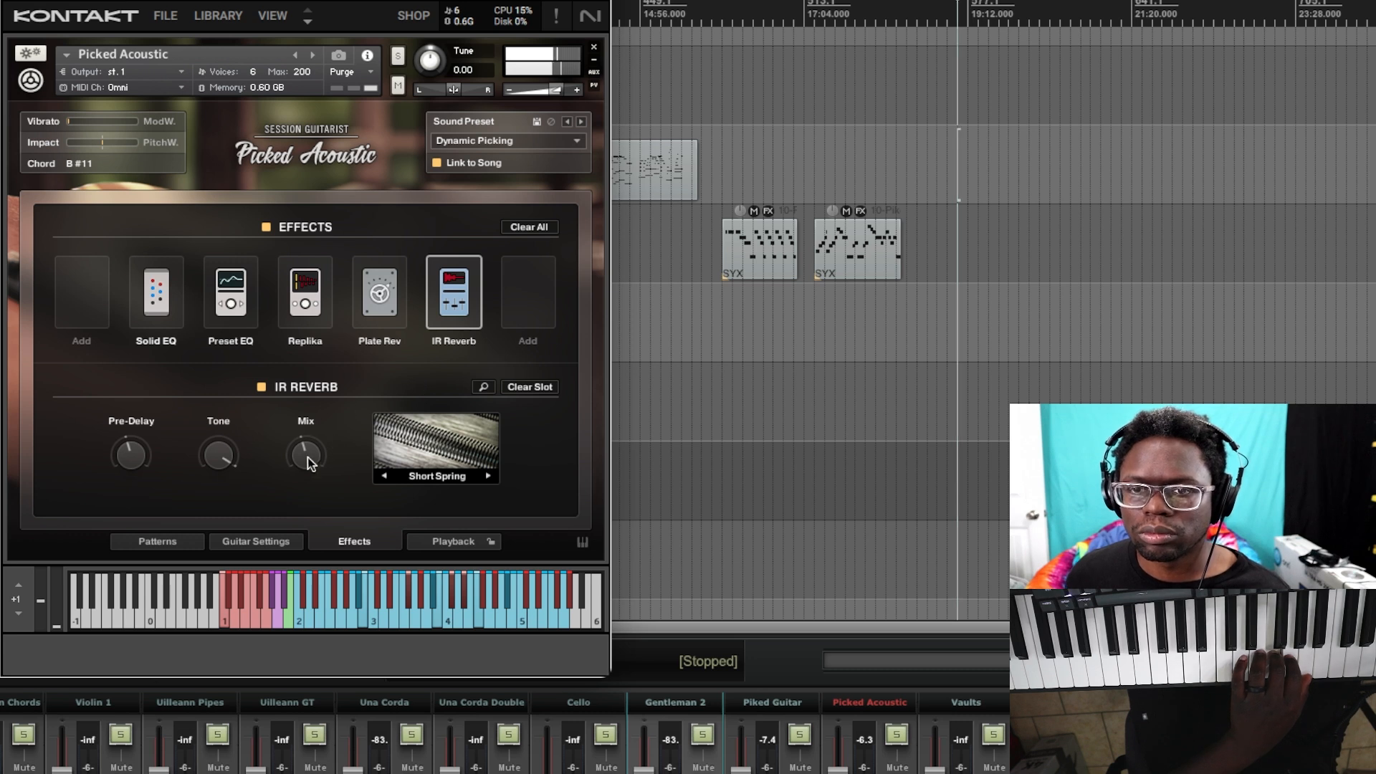
# Audition the IR Reverb's Tone by sweeping its low-pass filter between 20.0k Hz and 200.0 Hz.
pyautogui.moveTo(315, 440)
pyautogui.mouseDown()
pyautogui.moveTo(325, 387)
pyautogui.moveTo(323, 462)
pyautogui.mouseUp()
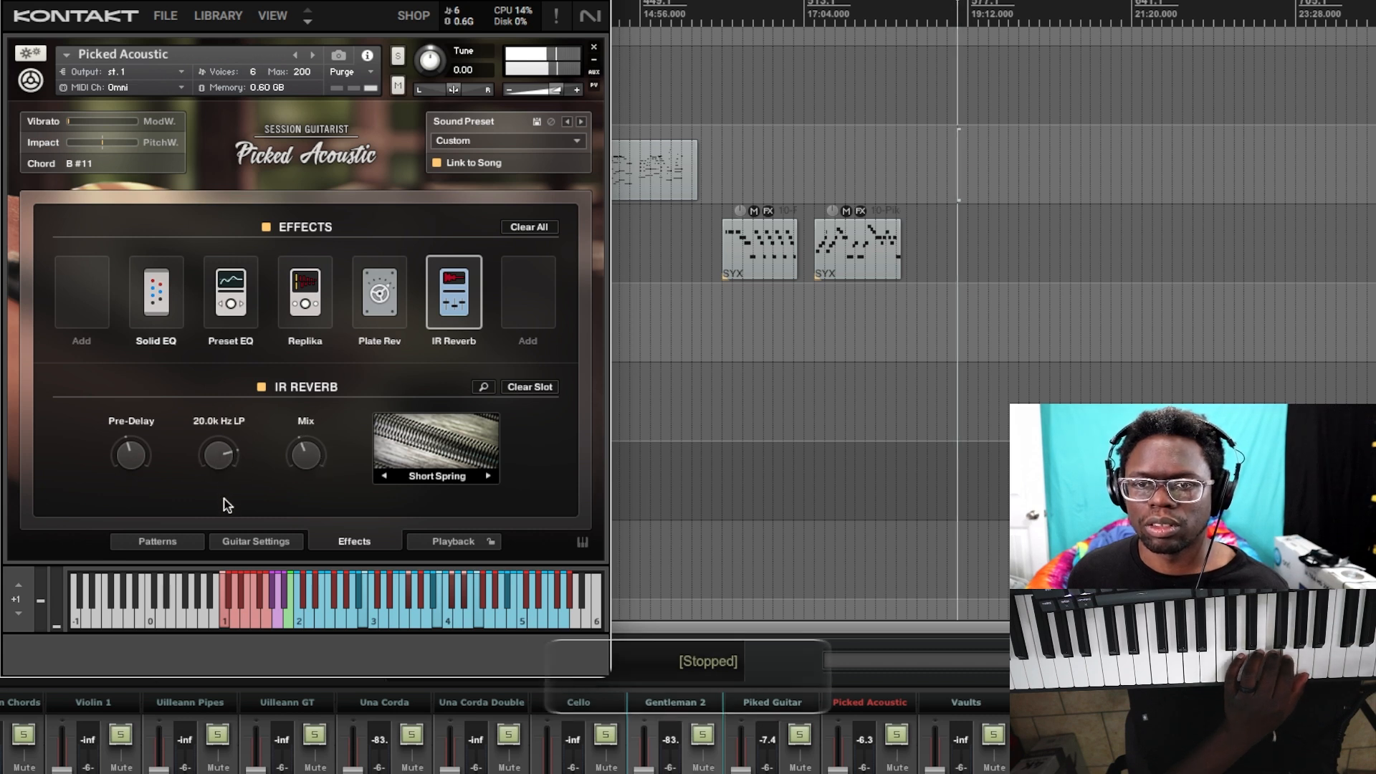
pyautogui.moveTo(225, 565); pyautogui.dragTo(219, 455)
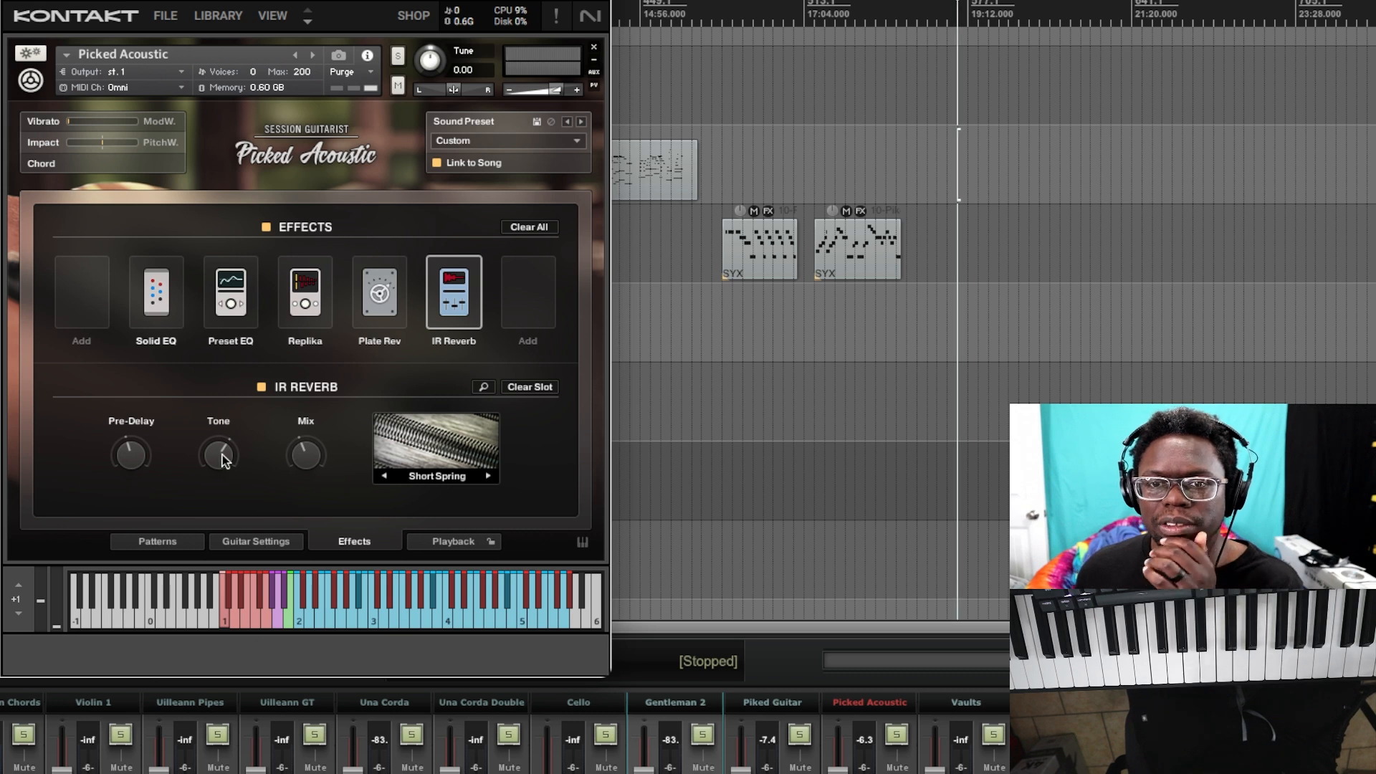
pyautogui.moveTo(235, 507); pyautogui.dragTo(270, 604)
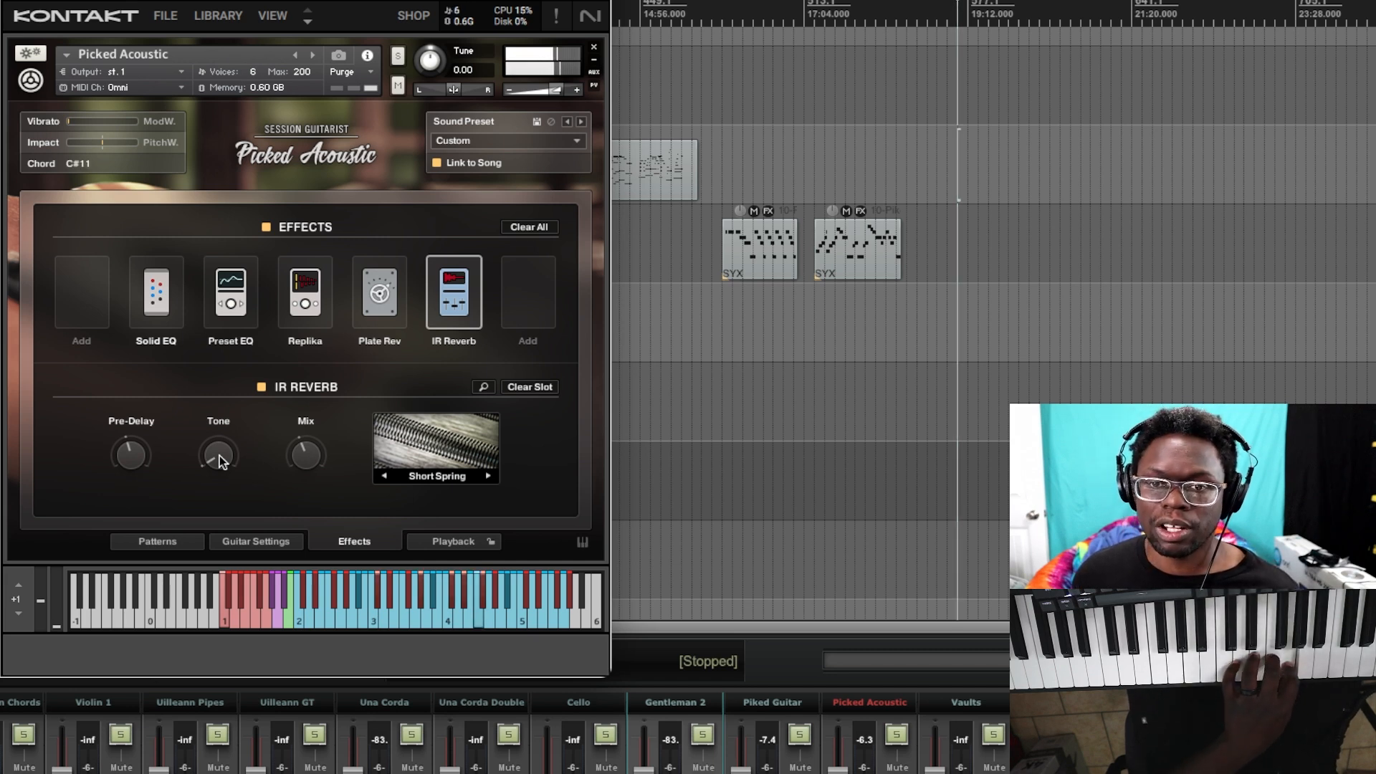
pyautogui.moveTo(219, 454); pyautogui.dragTo(219, 441)
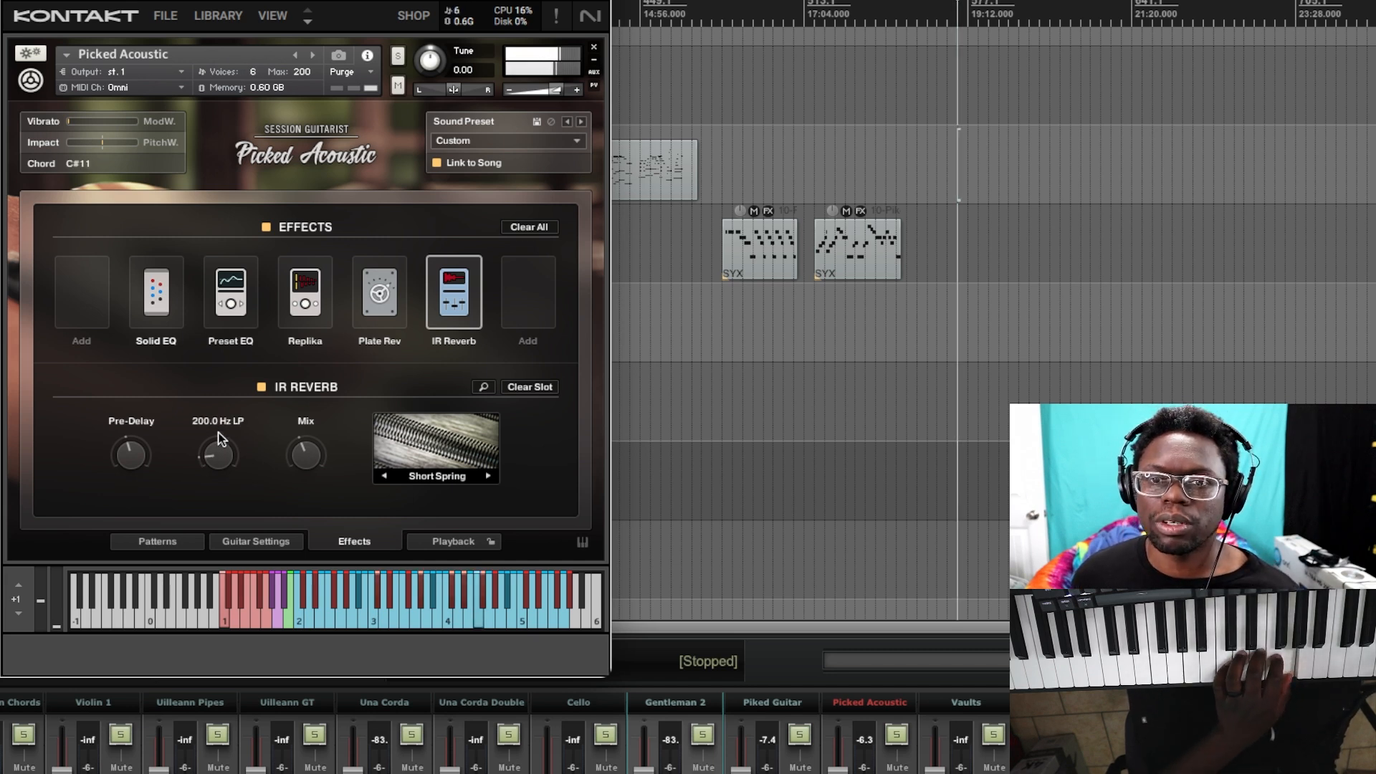
pyautogui.moveTo(226, 444)
pyautogui.mouseDown()
pyautogui.moveTo(242, 398)
pyautogui.moveTo(235, 432)
pyautogui.mouseUp()
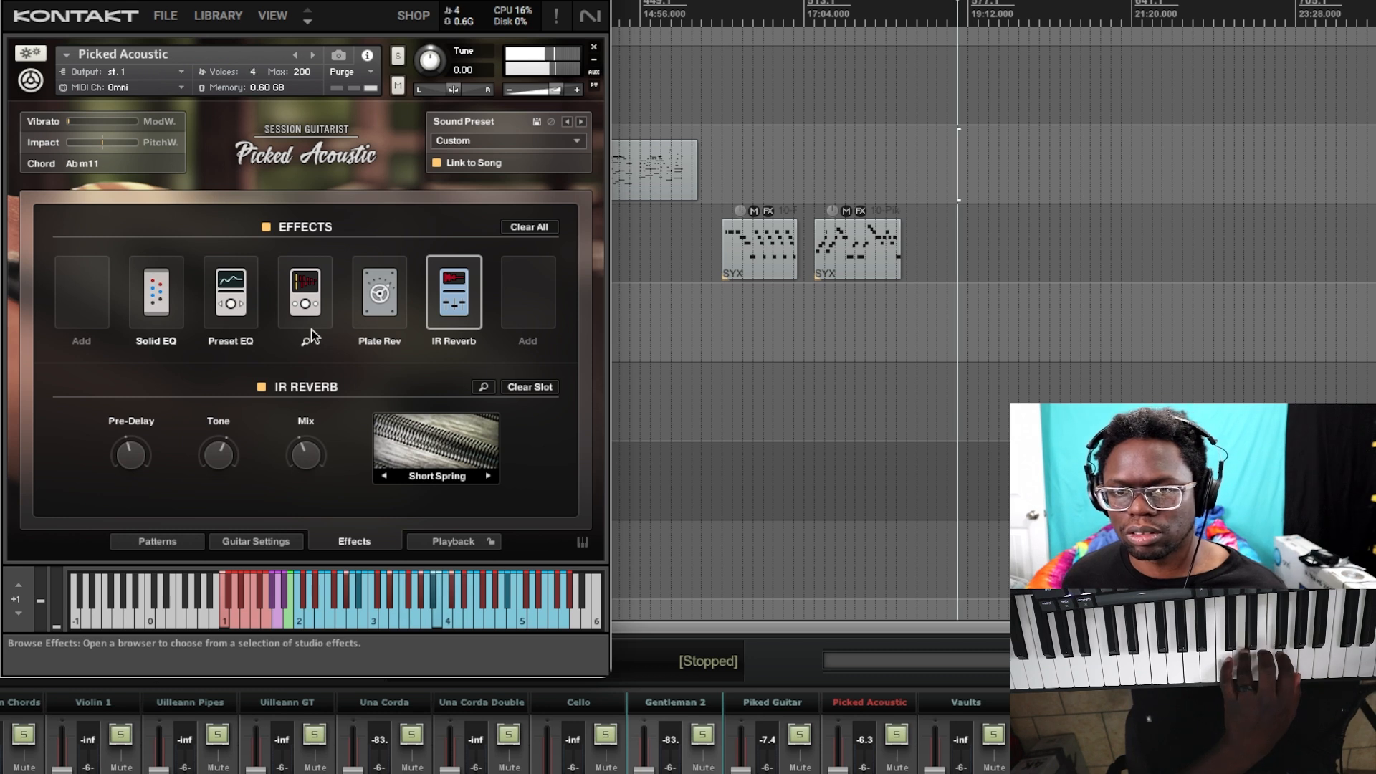
# Raise the IR Reverb's Mix to 89% and readjust its Tone low-pass filter while auditioning the sound.
pyautogui.moveTo(311, 454); pyautogui.dragTo(324, 367)
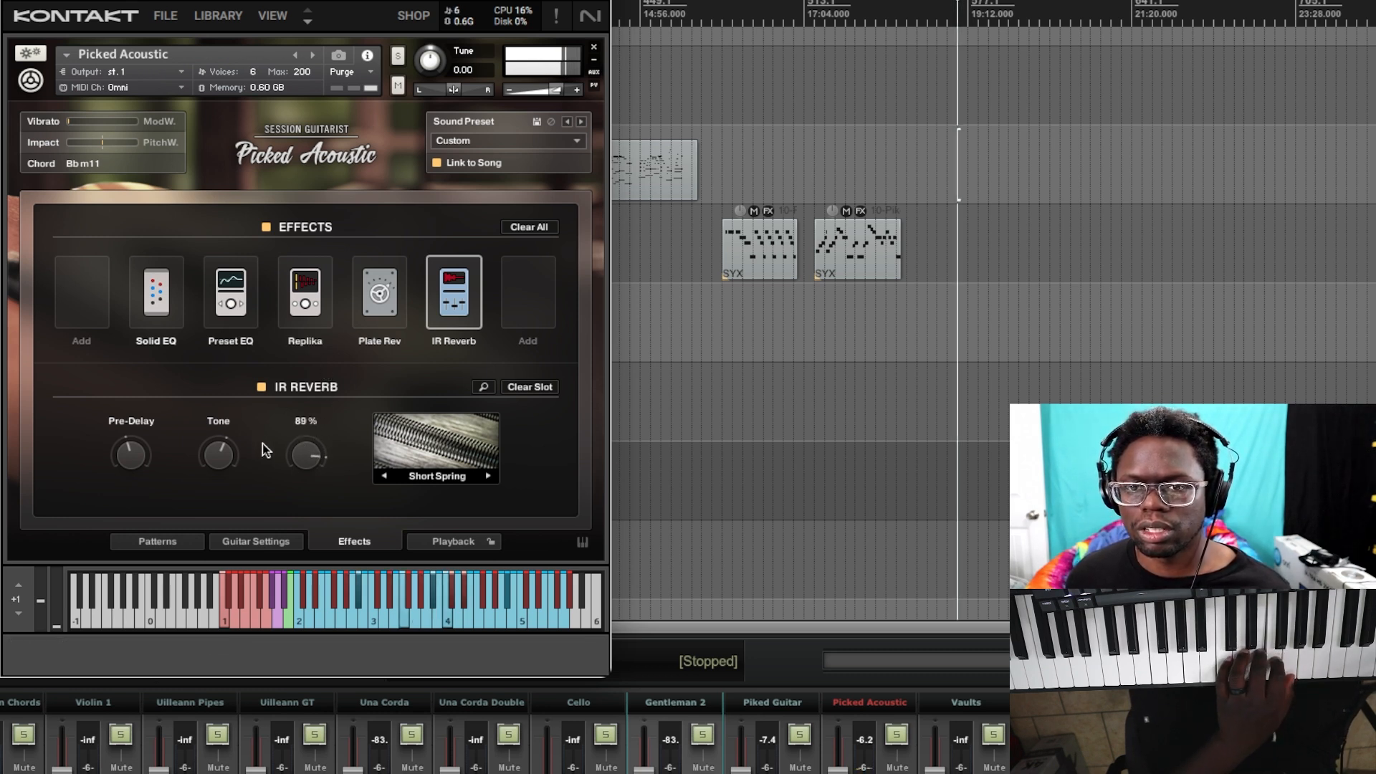
pyautogui.moveTo(219, 460); pyautogui.dragTo(268, 600)
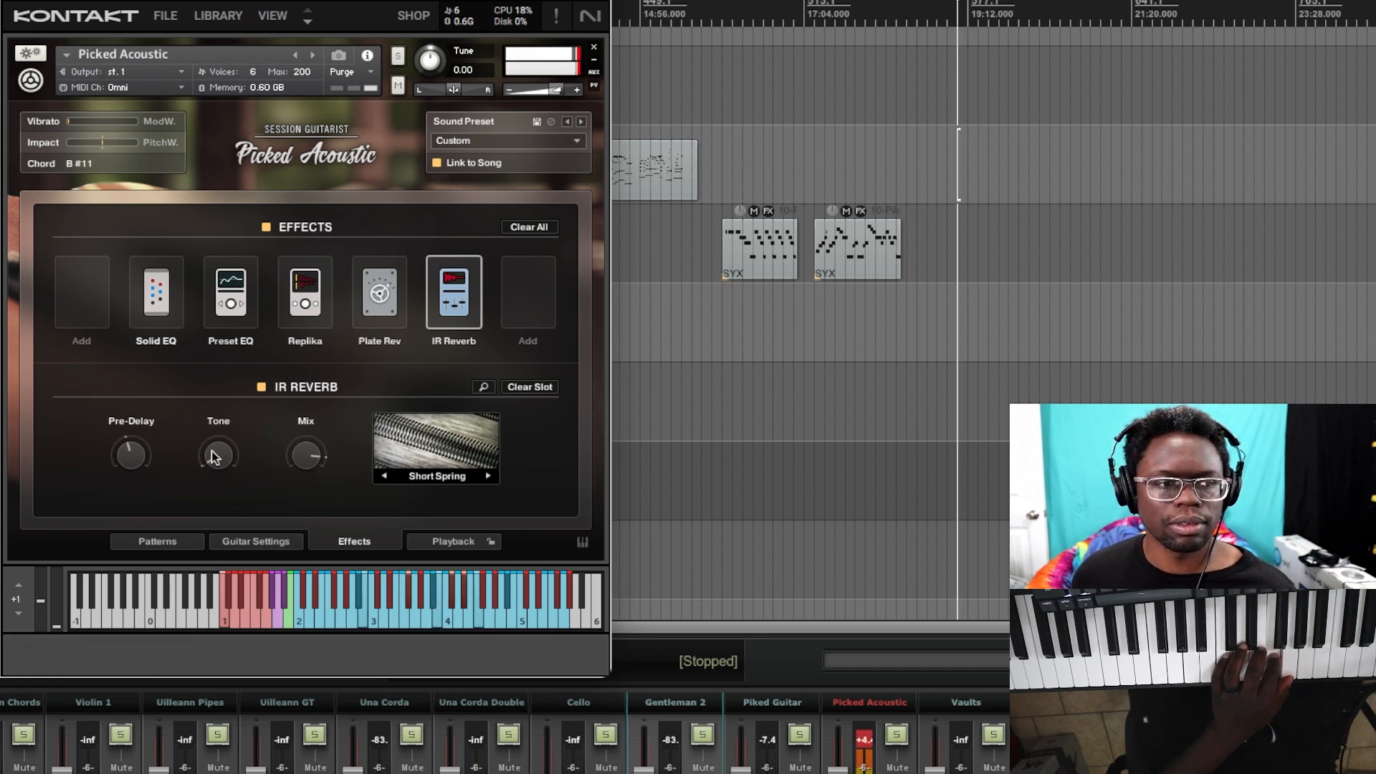
pyautogui.moveTo(217, 433); pyautogui.dragTo(214, 412)
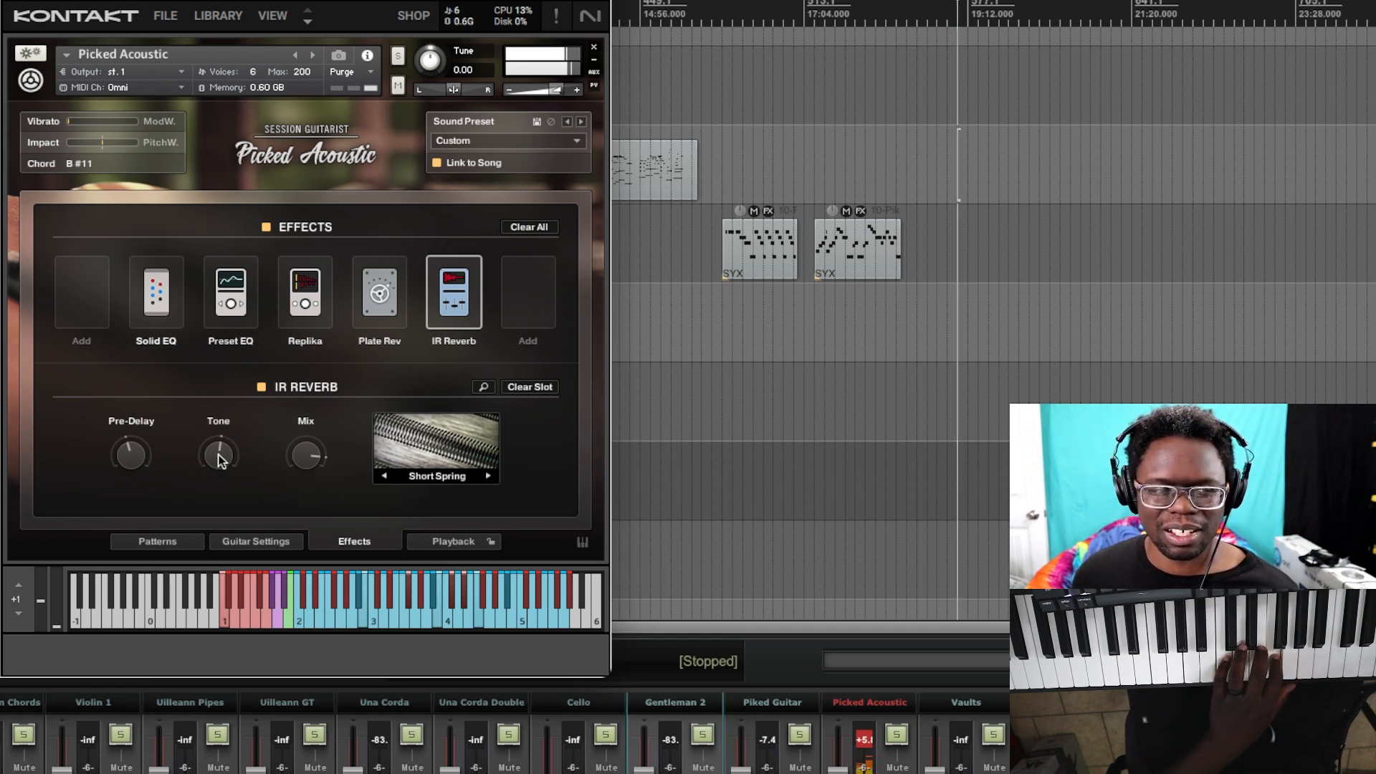
pyautogui.moveTo(221, 461); pyautogui.dragTo(222, 417)
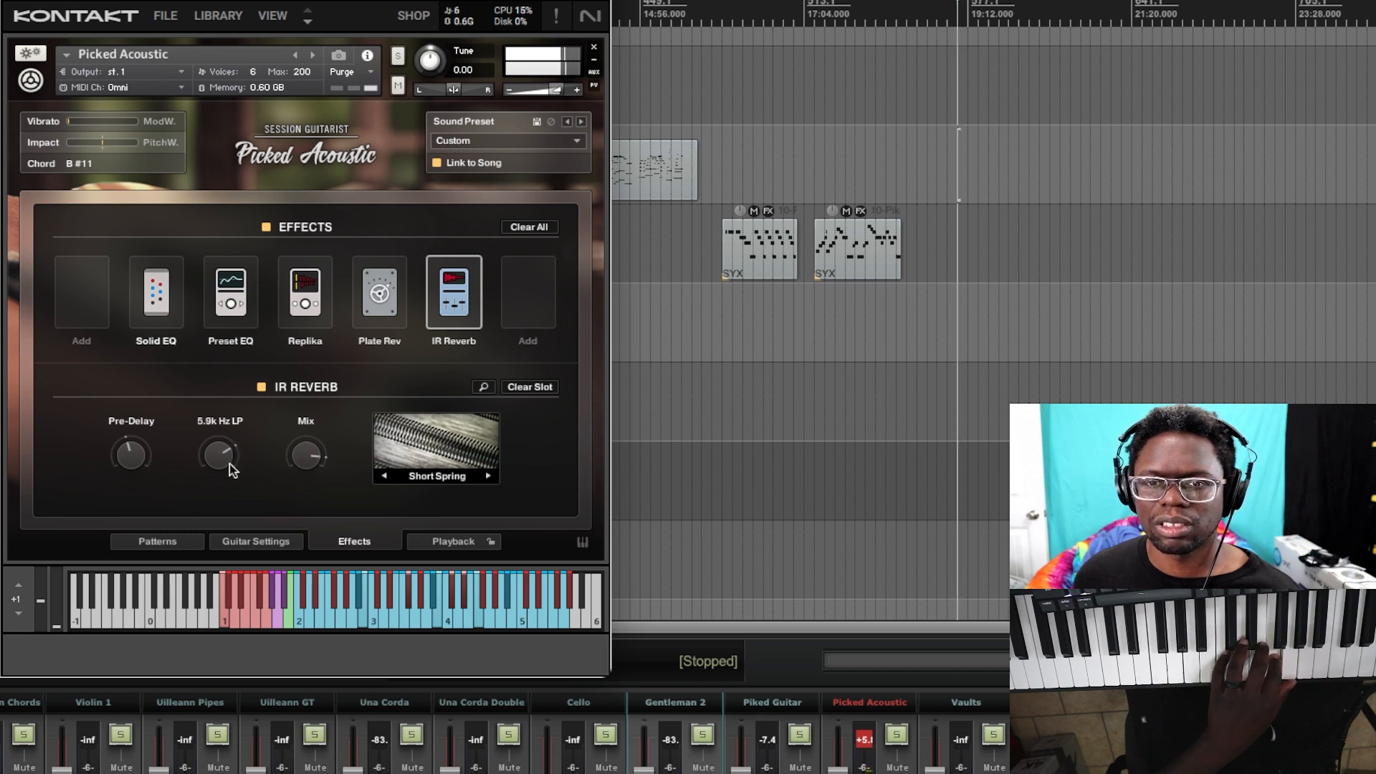
pyautogui.moveTo(225, 461); pyautogui.dragTo(232, 434)
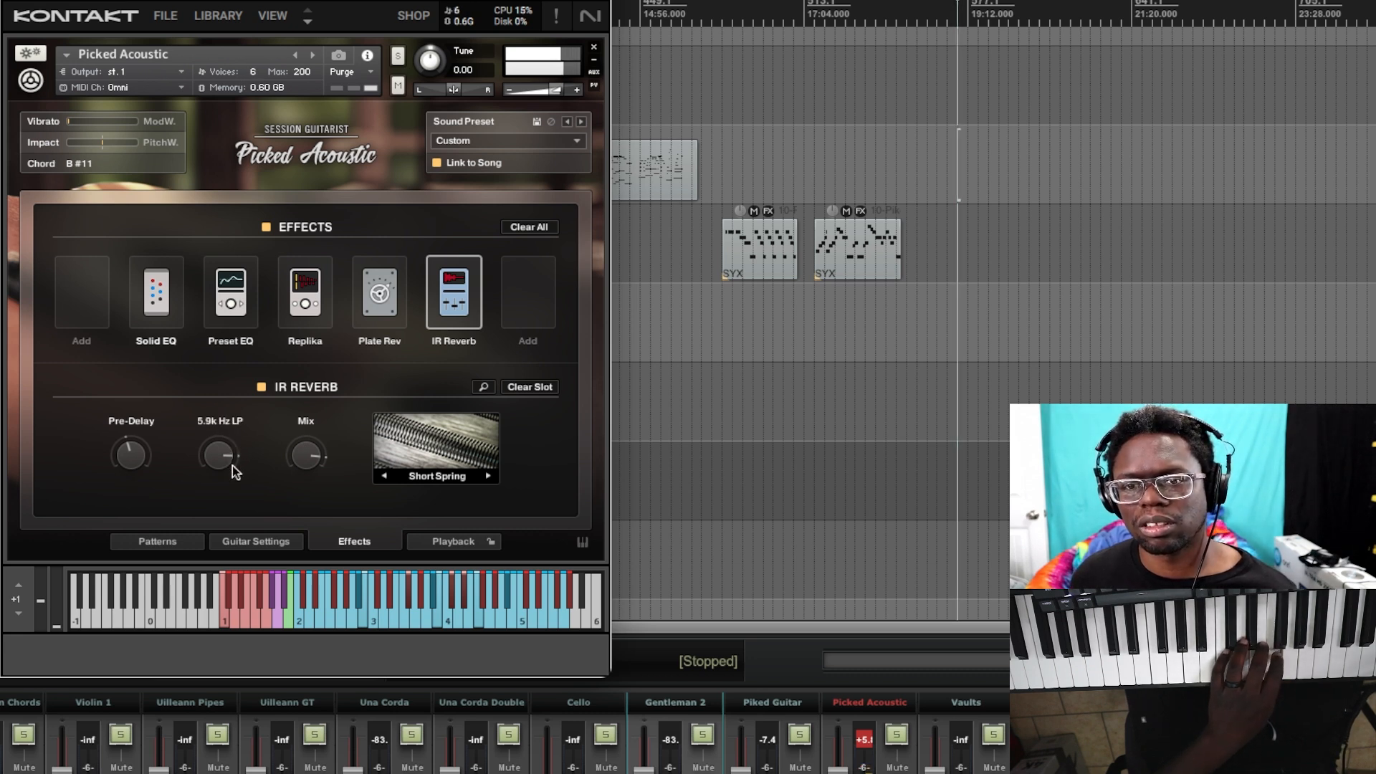
pyautogui.moveTo(226, 457); pyautogui.dragTo(226, 490)
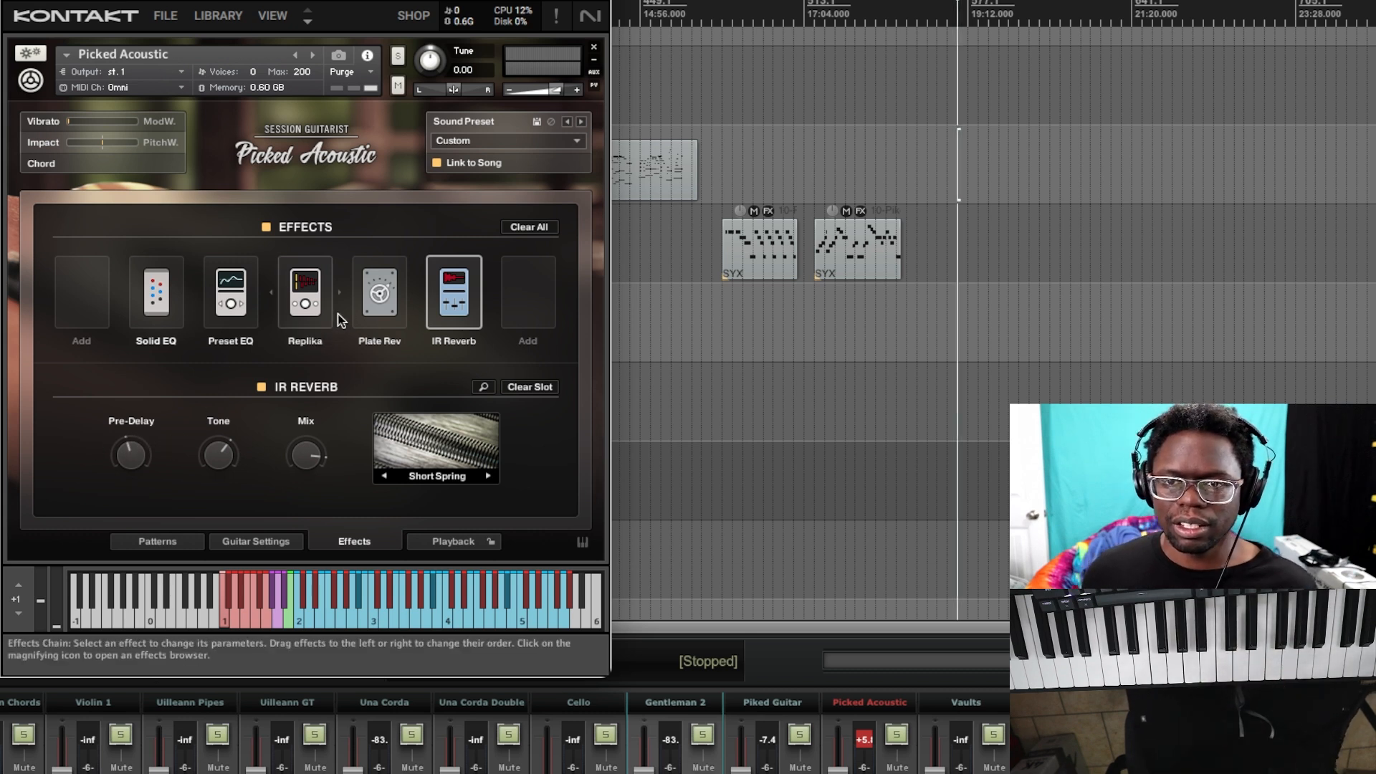
# Bypass the IR Reverb and show the Plate Reverb's settings.
pyautogui.click(384, 296)
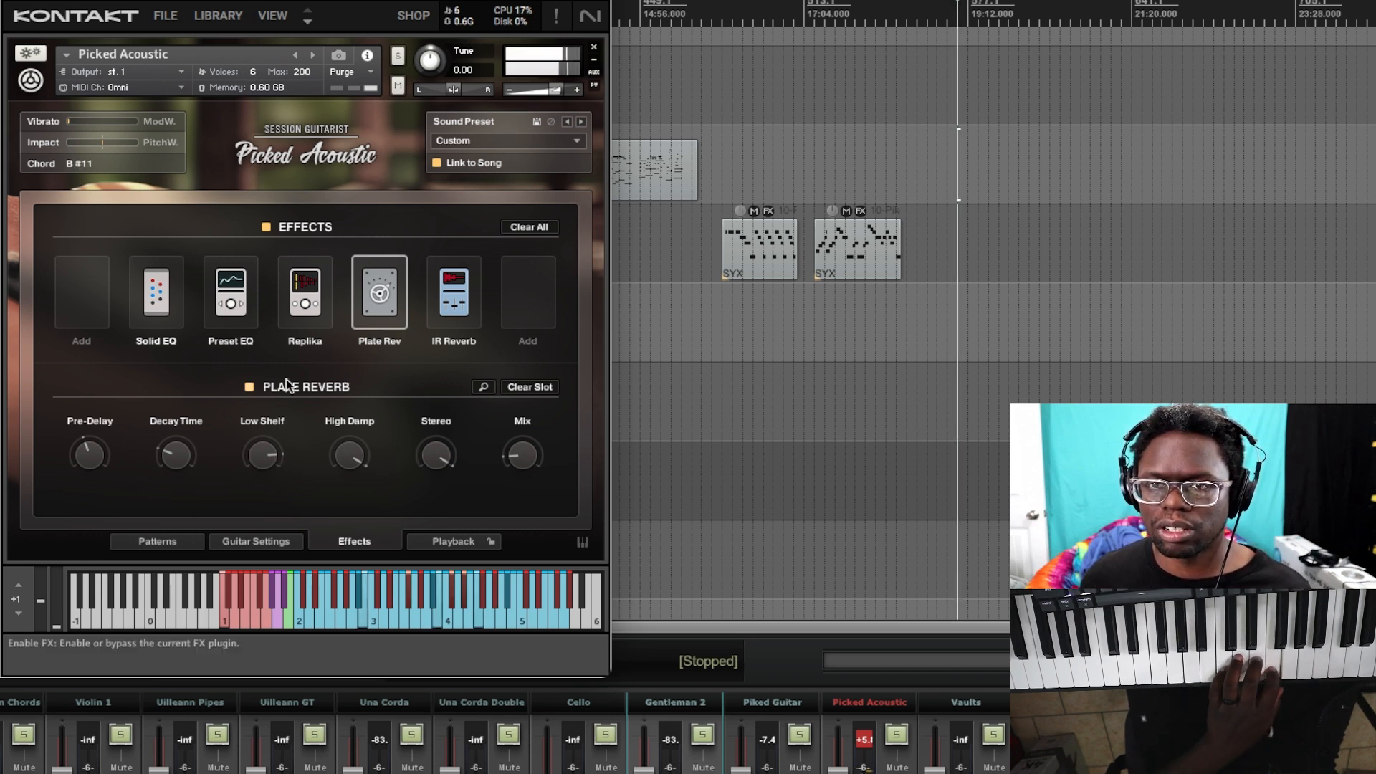
pyautogui.click(458, 301)
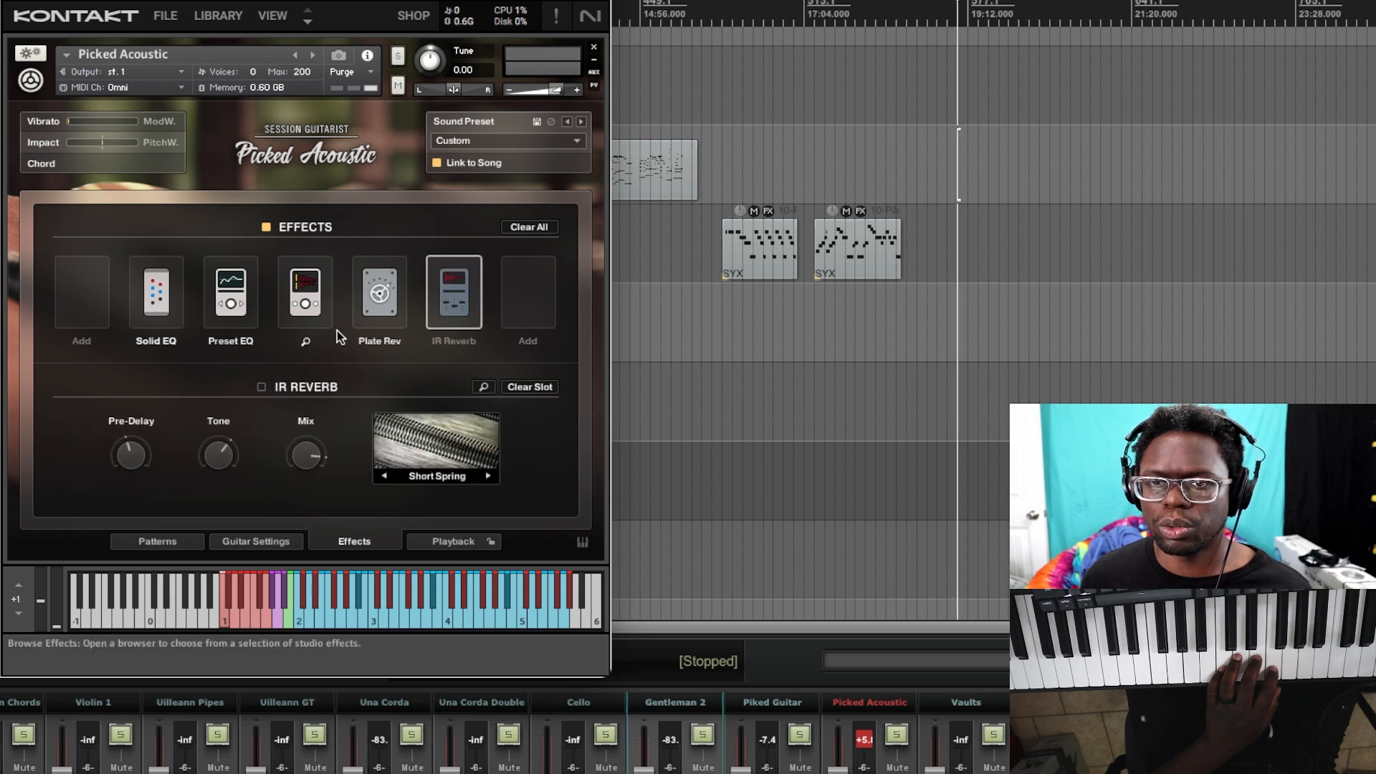
pyautogui.click(380, 308)
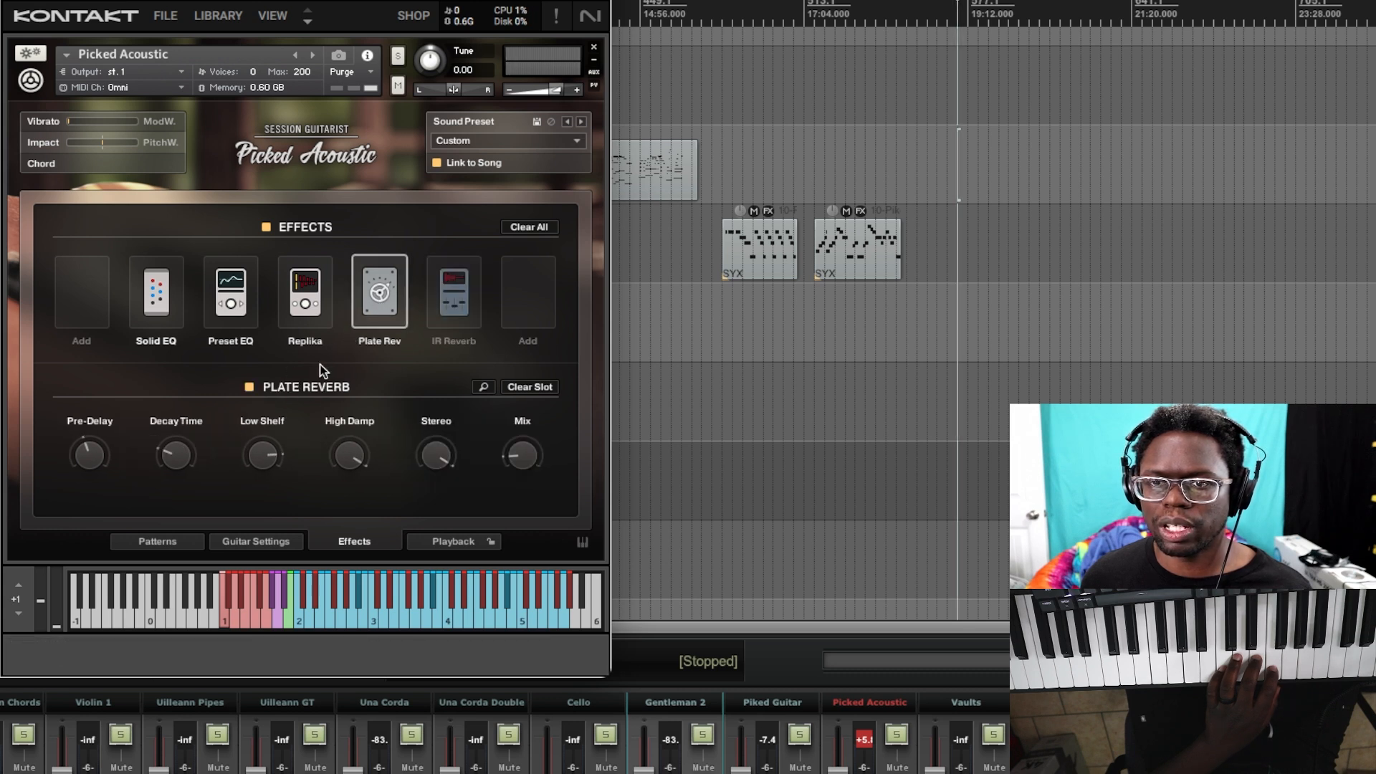
# Compare the guitar sound with the Replika Delay bypassed and enabled.
pyautogui.click(307, 319)
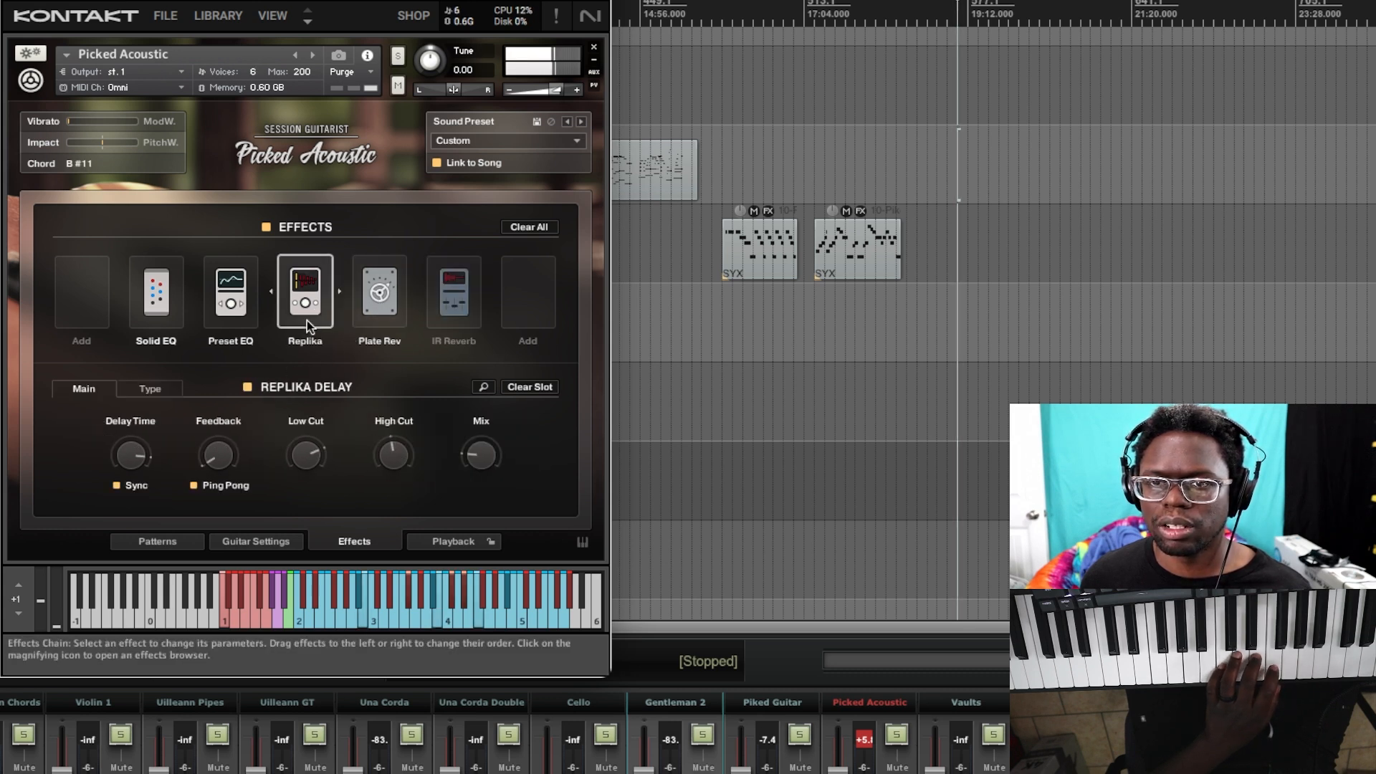
pyautogui.click(248, 387)
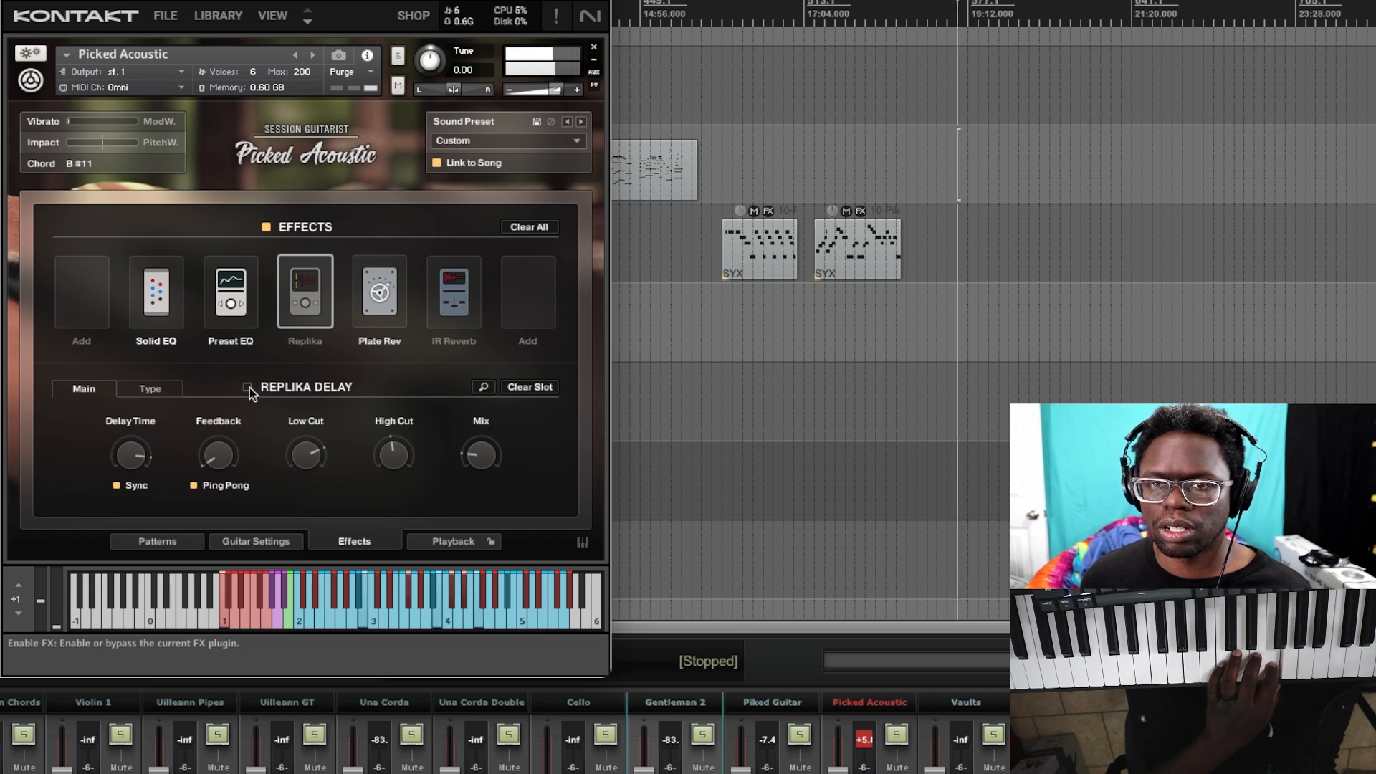
pyautogui.click(248, 387)
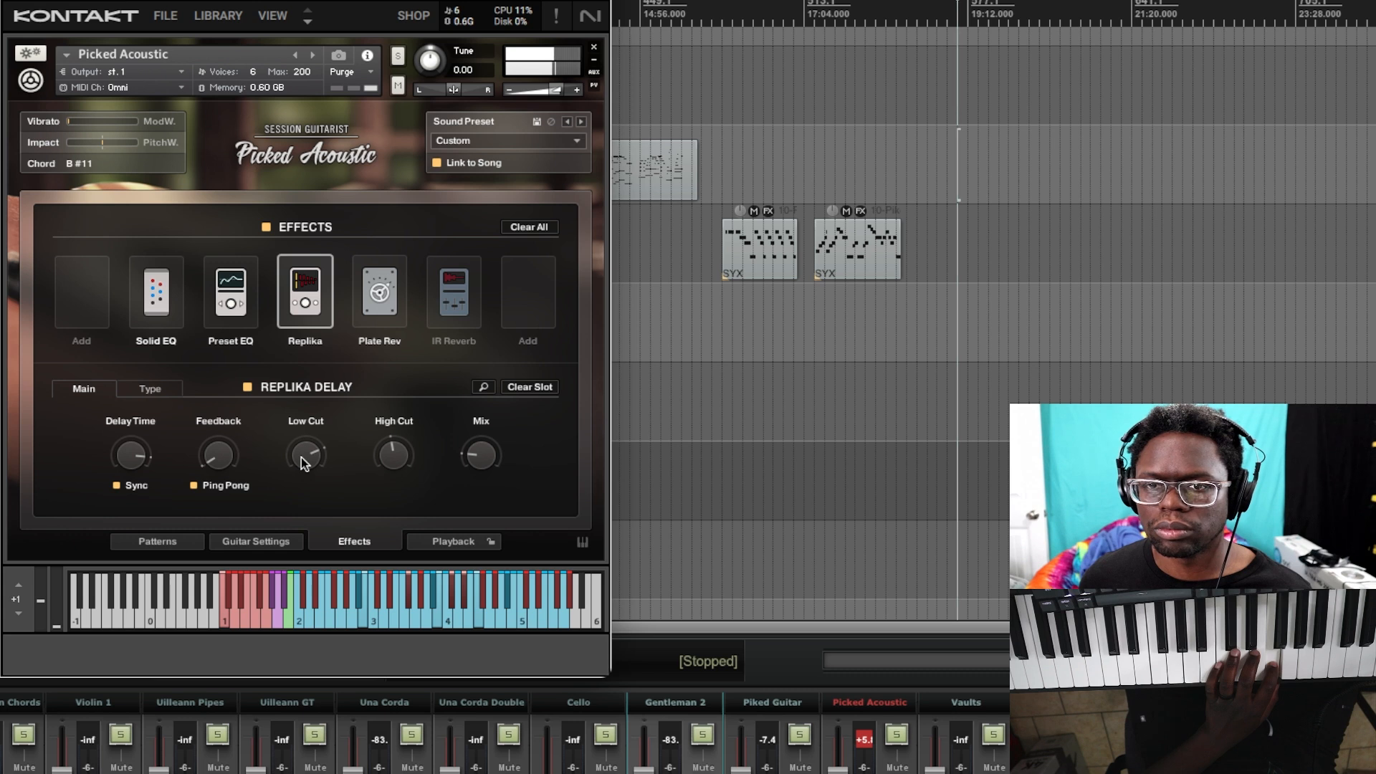
# Audition the Replika Delay's Low Cut at 1.0k Hz, 10.0 Hz and 236.9 Hz.
pyautogui.moveTo(301, 457); pyautogui.dragTo(310, 400)
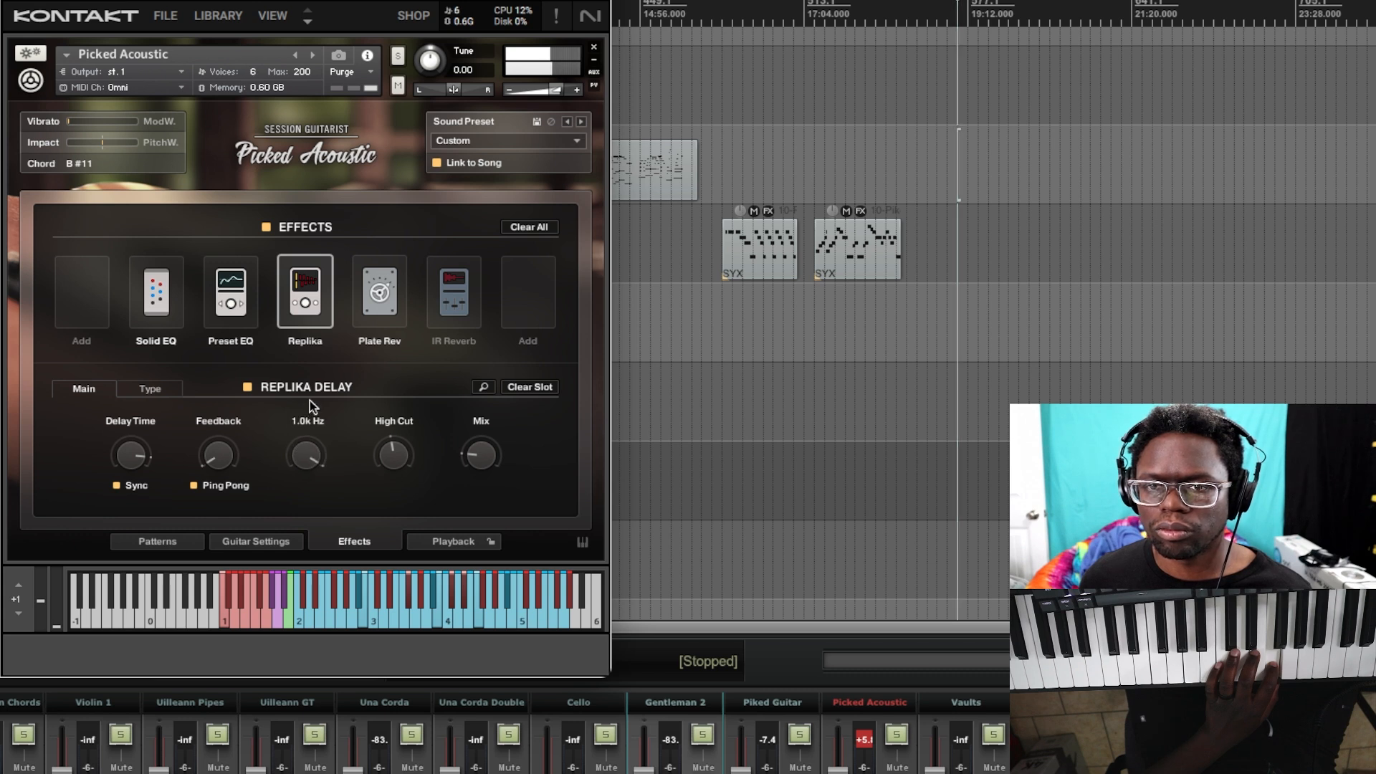
pyautogui.moveTo(306, 459); pyautogui.dragTo(324, 658)
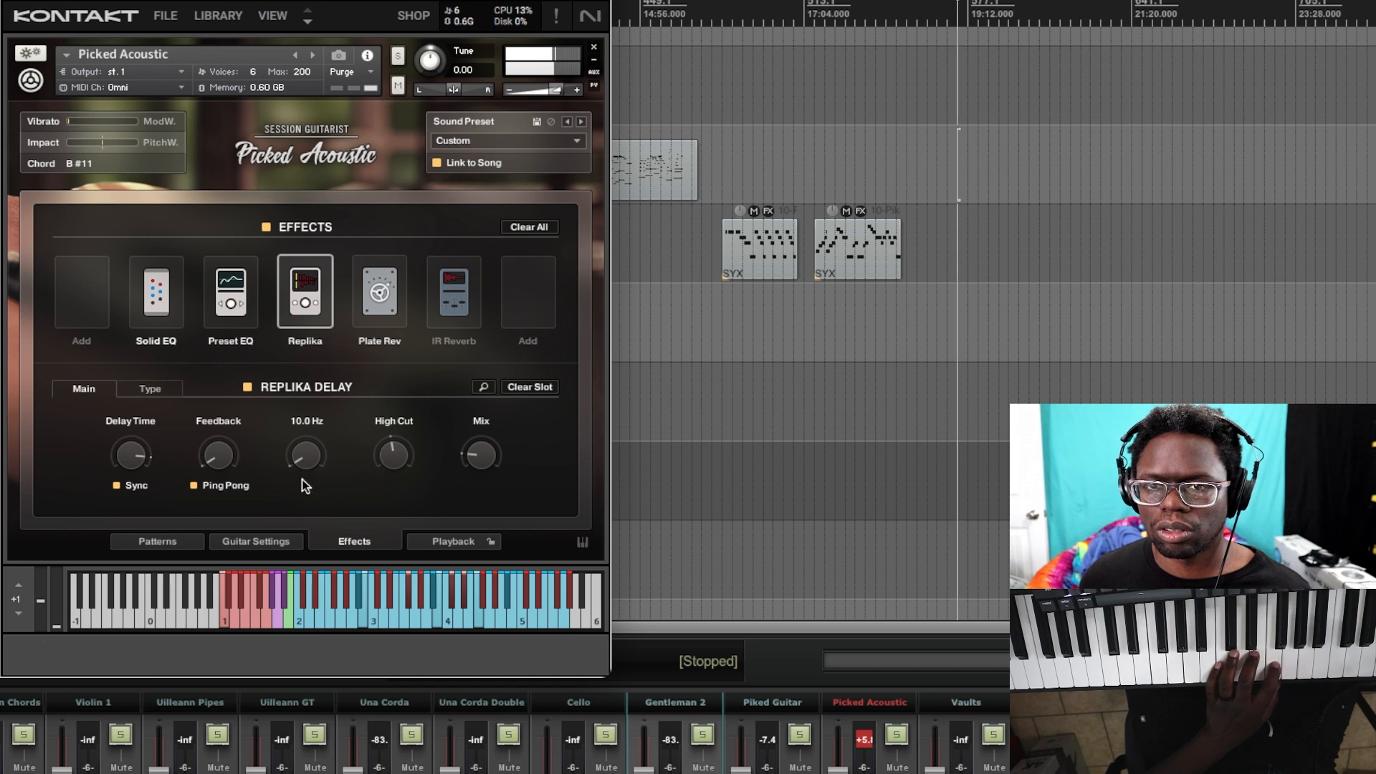
pyautogui.moveTo(301, 433); pyautogui.dragTo(371, 331)
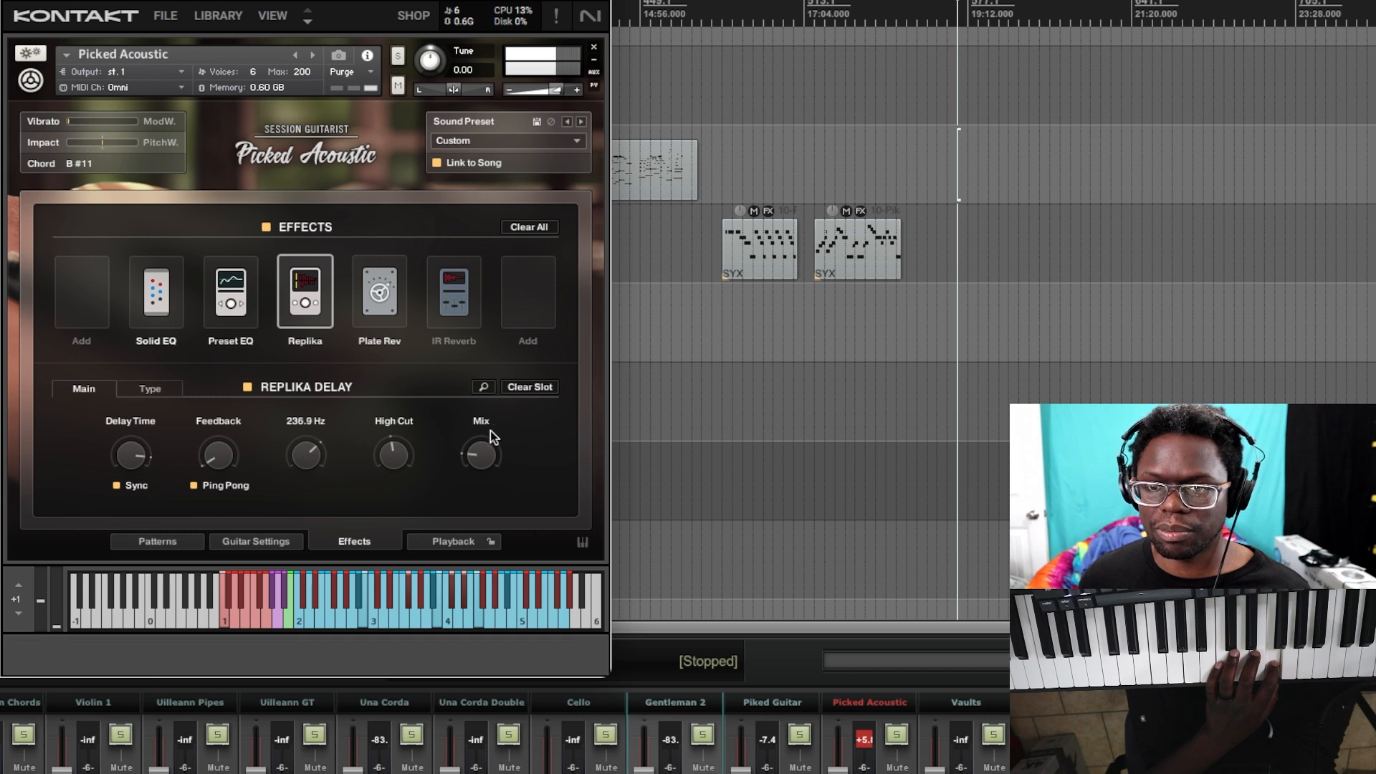
# Raise the Replika Delay's Mix and sweep its Low Cut from minimum to maximum to hear the filtering more clearly.
pyautogui.moveTo(477, 454); pyautogui.dragTo(536, 327)
pyautogui.moveTo(308, 453); pyautogui.dragTo(312, 582)
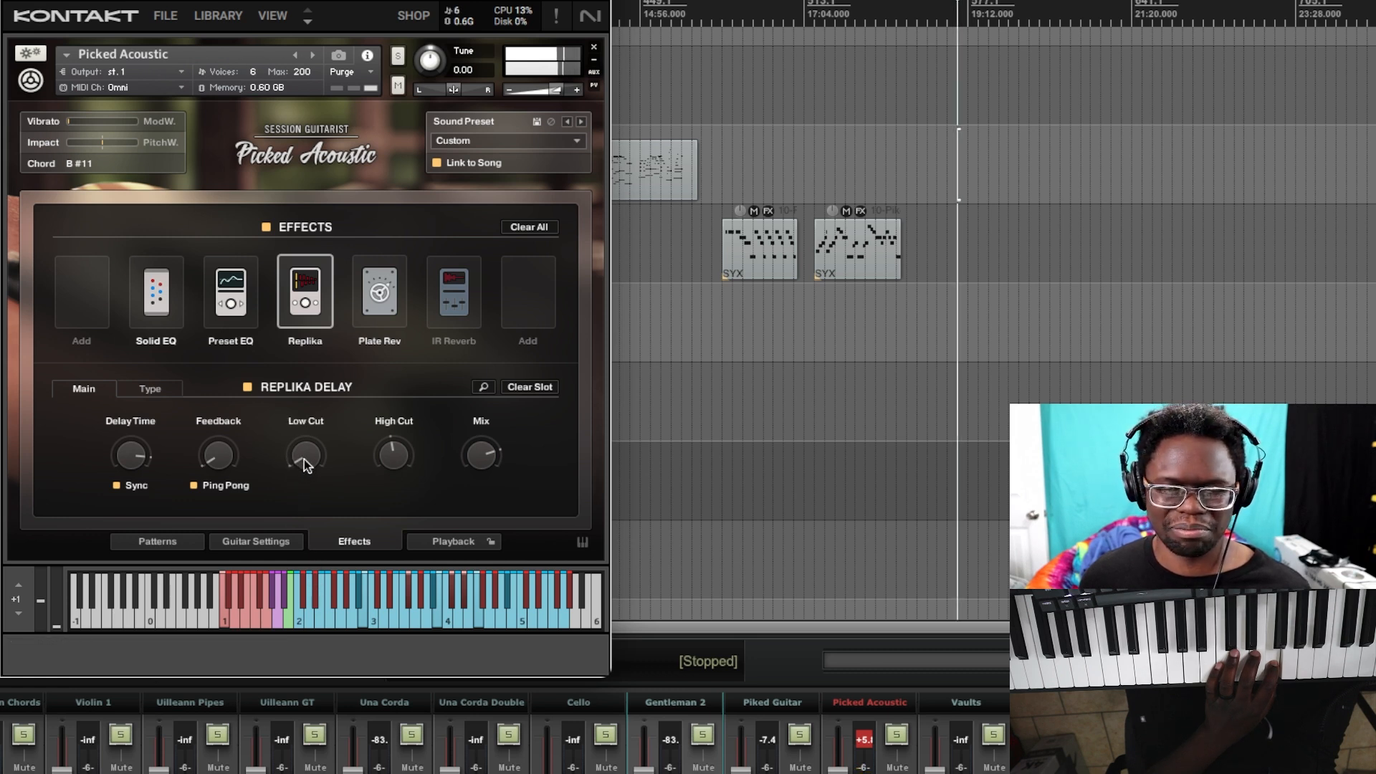
pyautogui.moveTo(304, 459); pyautogui.dragTo(343, 331)
pyautogui.moveTo(311, 459); pyautogui.dragTo(343, 385)
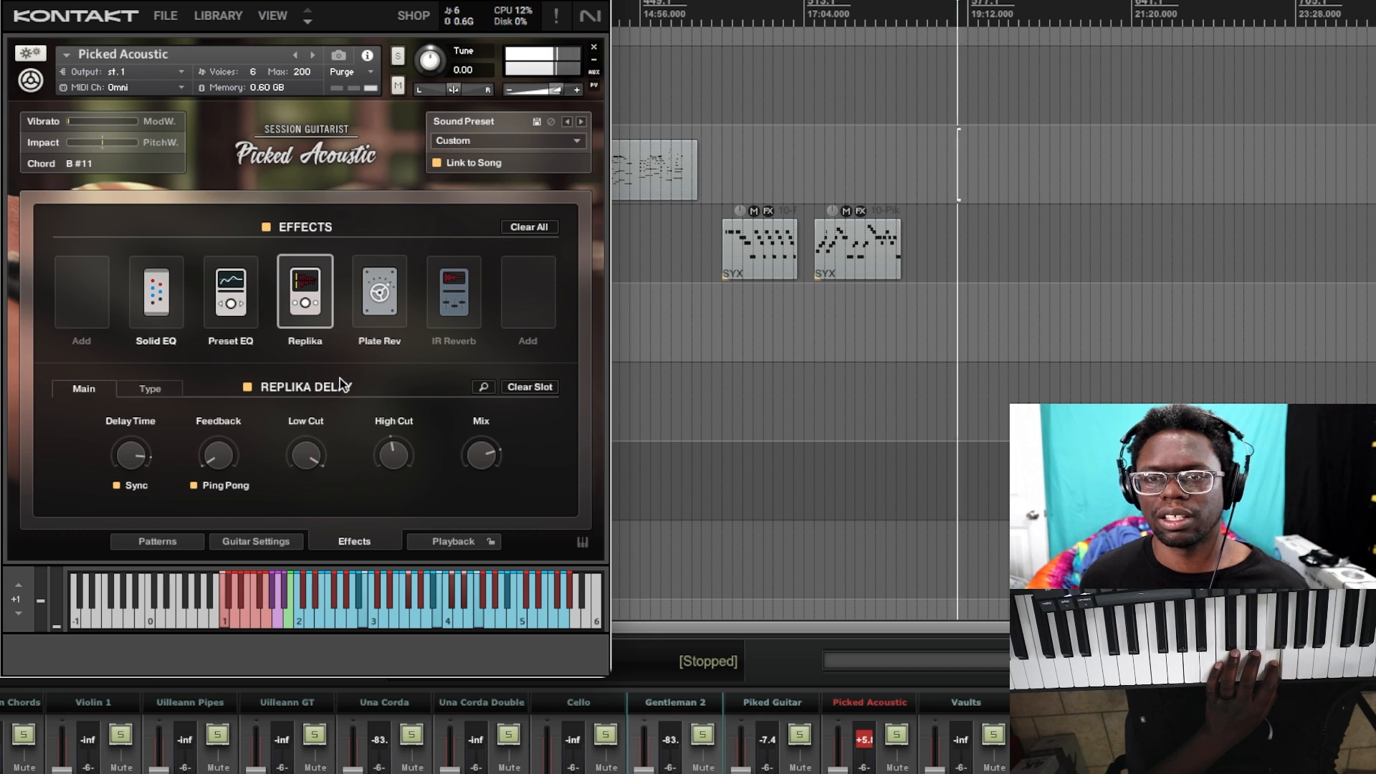
# Set the Replika Delay's Low Cut to 340.1 Hz and its Mix to 27%, and show the Preset EQ's settings.
pyautogui.moveTo(313, 439); pyautogui.dragTo(316, 446)
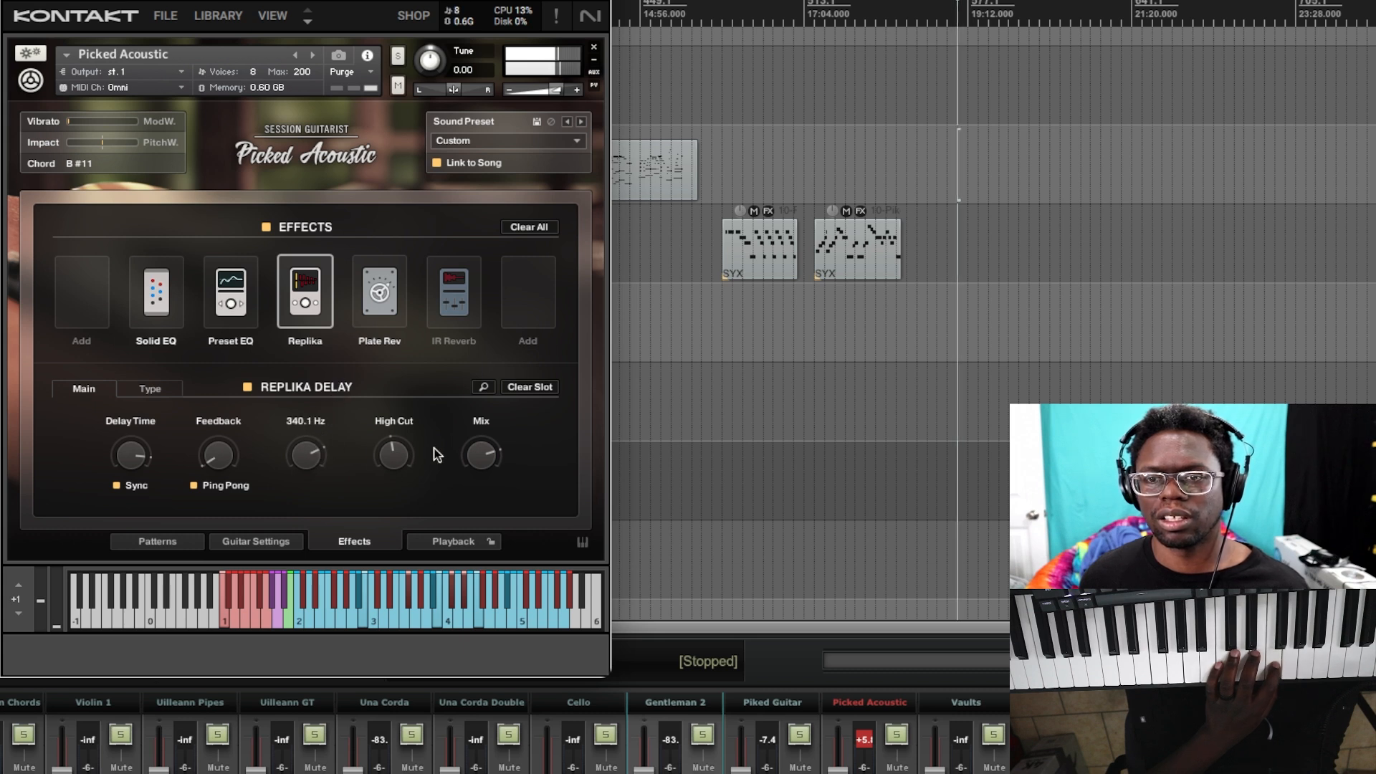
pyautogui.moveTo(472, 453); pyautogui.dragTo(455, 549)
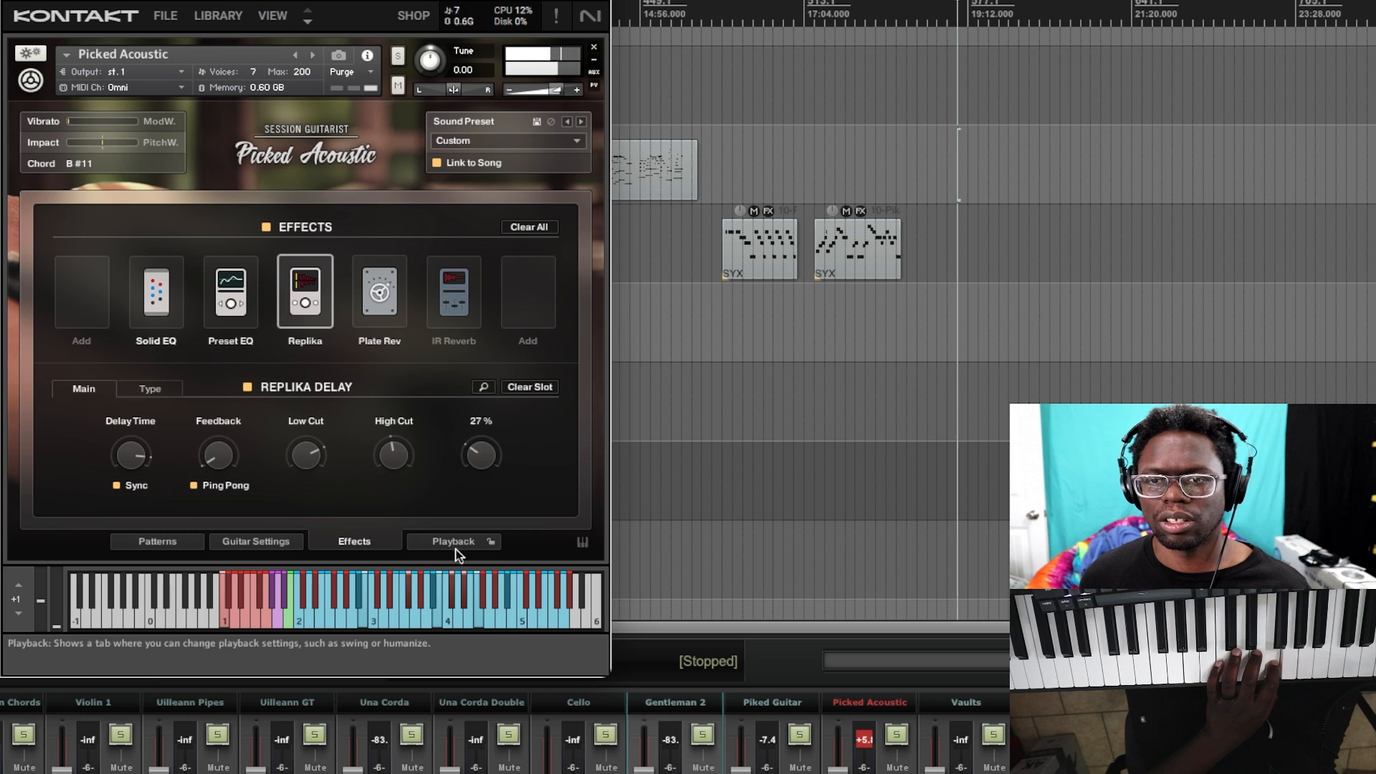
pyautogui.click(227, 291)
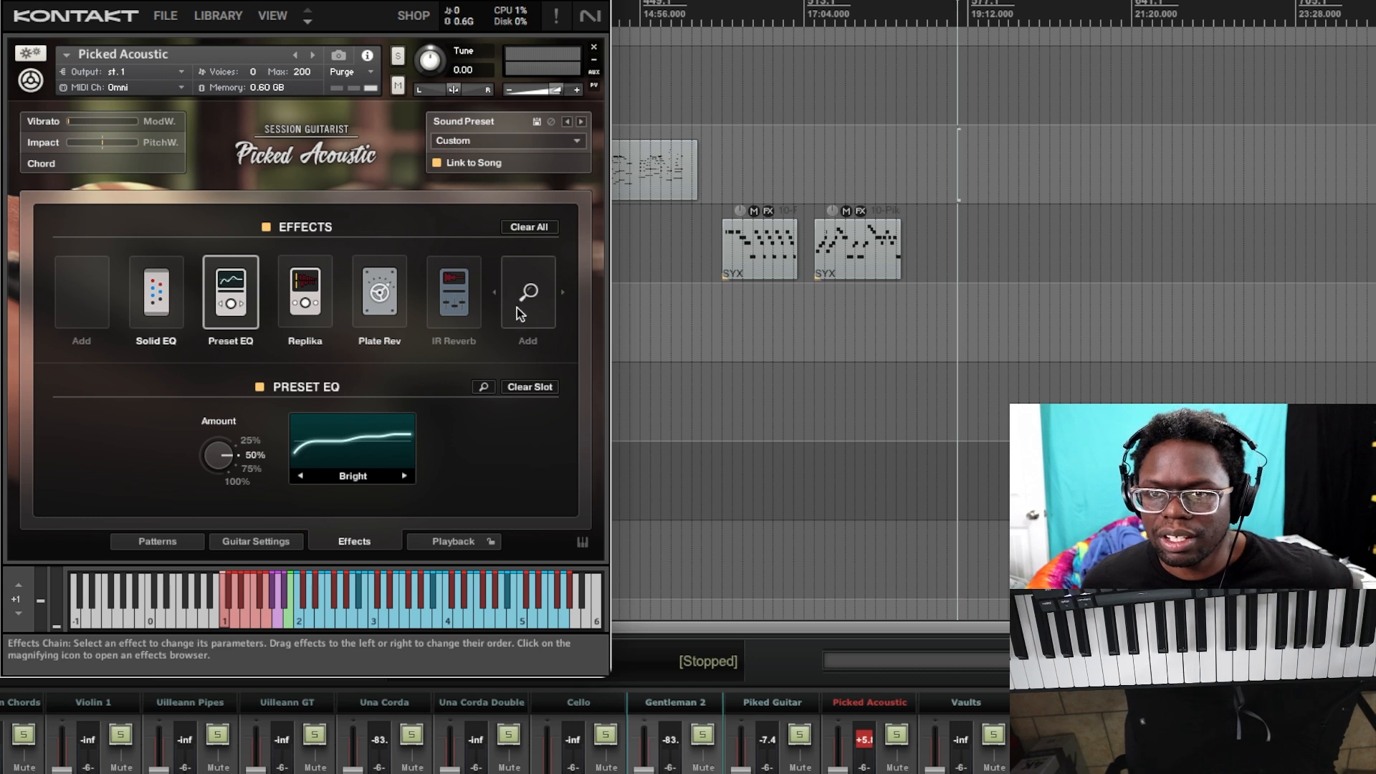
# Add a Rotator to the last effects slot and audition its Mix at 45% and 94% and its Tone at 58.8%.
pyautogui.moveTo(530, 291)
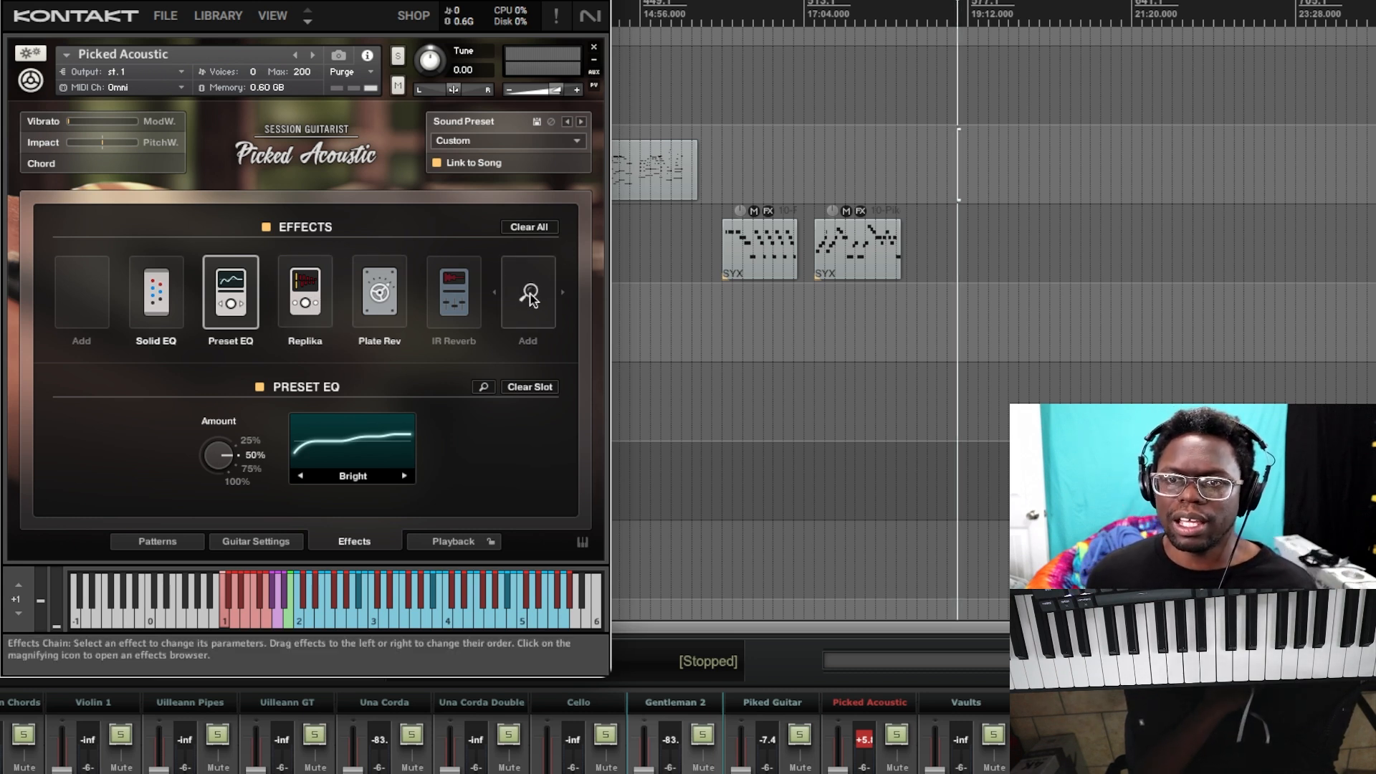
pyautogui.click(529, 293)
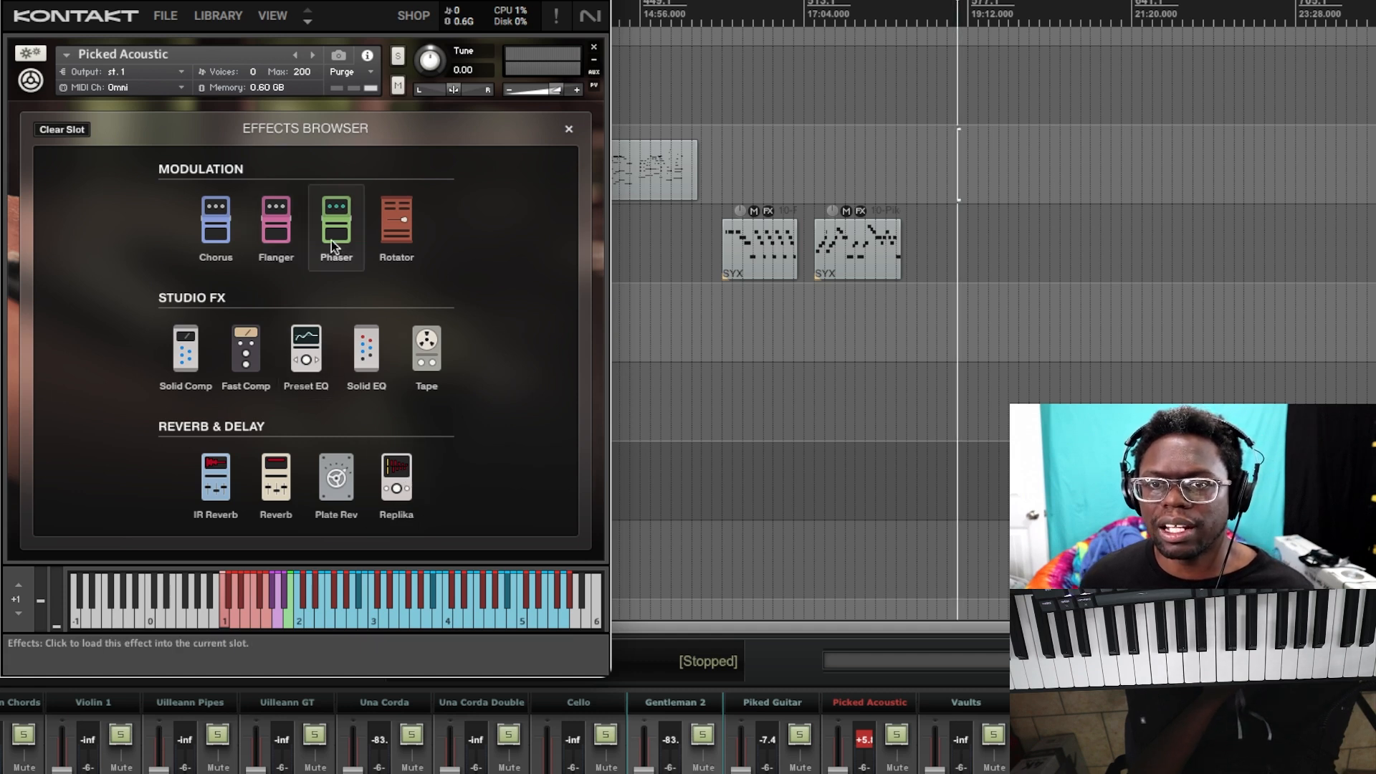
pyautogui.click(398, 229)
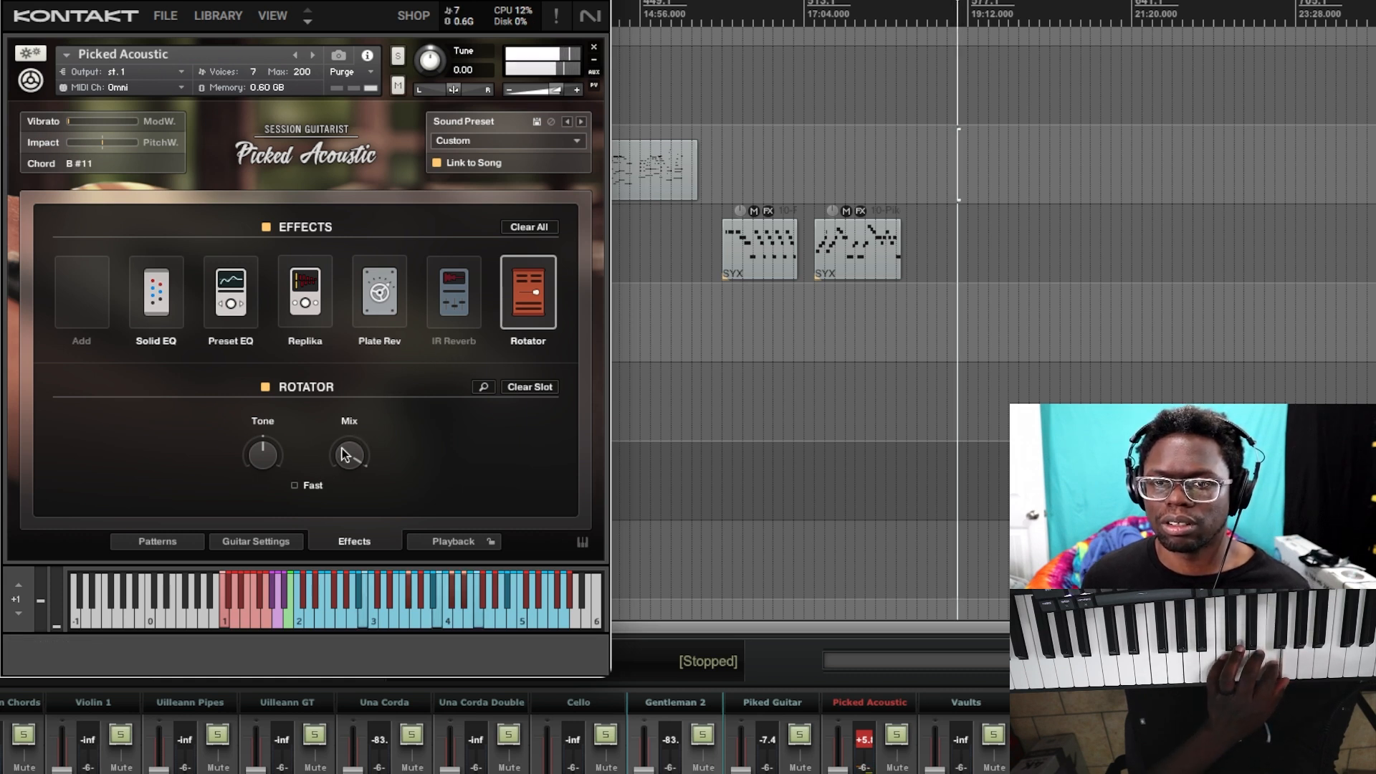
pyautogui.moveTo(347, 458); pyautogui.dragTo(346, 552)
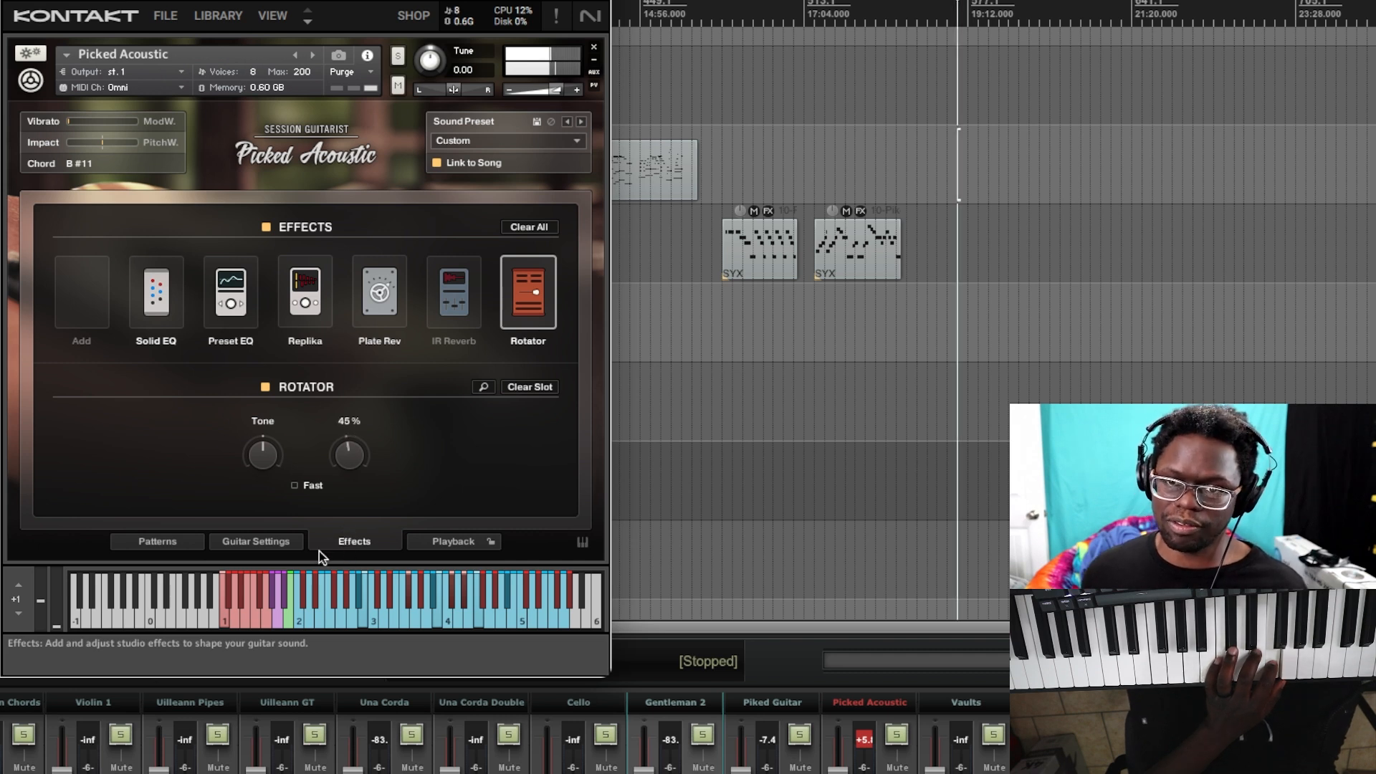
pyautogui.moveTo(319, 552); pyautogui.dragTo(379, 452)
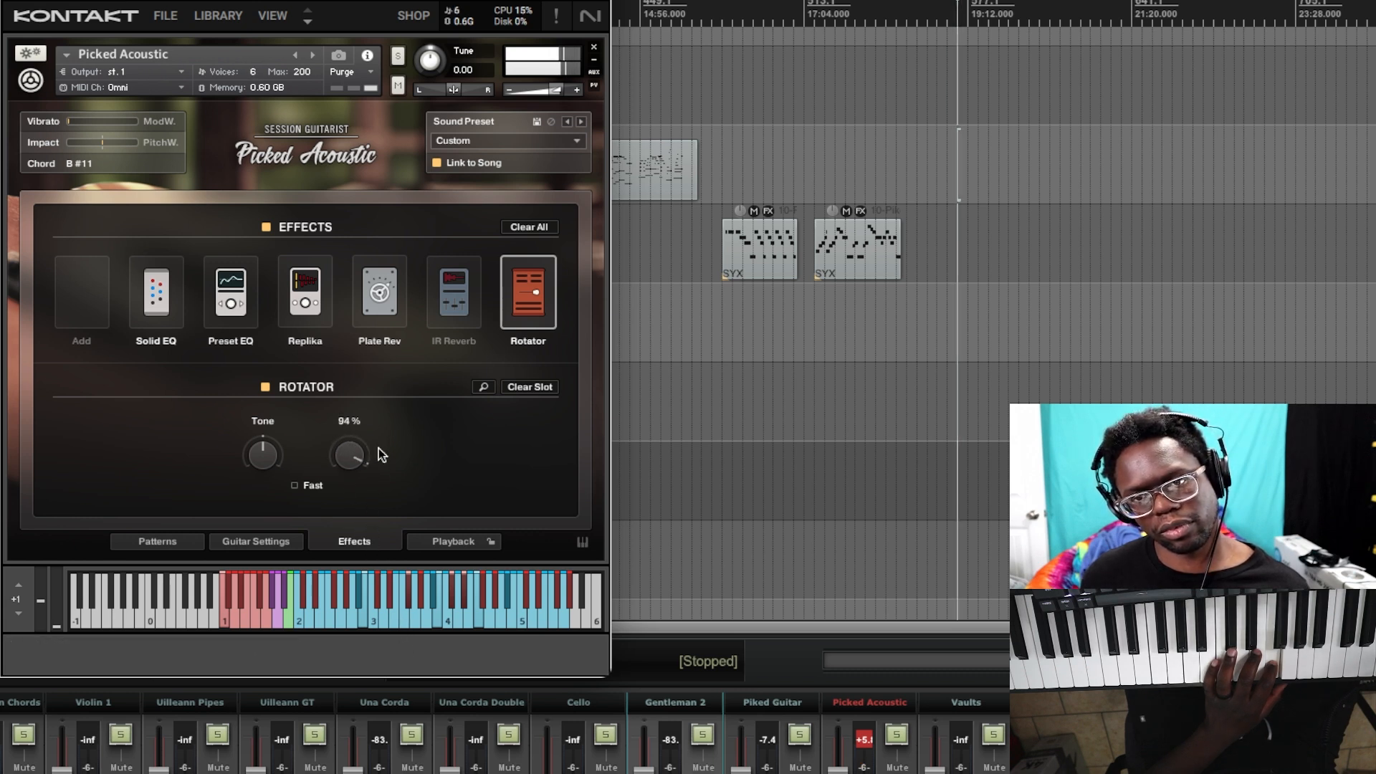
pyautogui.moveTo(265, 460)
pyautogui.mouseDown()
pyautogui.moveTo(308, 356)
pyautogui.moveTo(301, 570)
pyautogui.moveTo(261, 534)
pyautogui.moveTo(253, 447)
pyautogui.mouseUp()
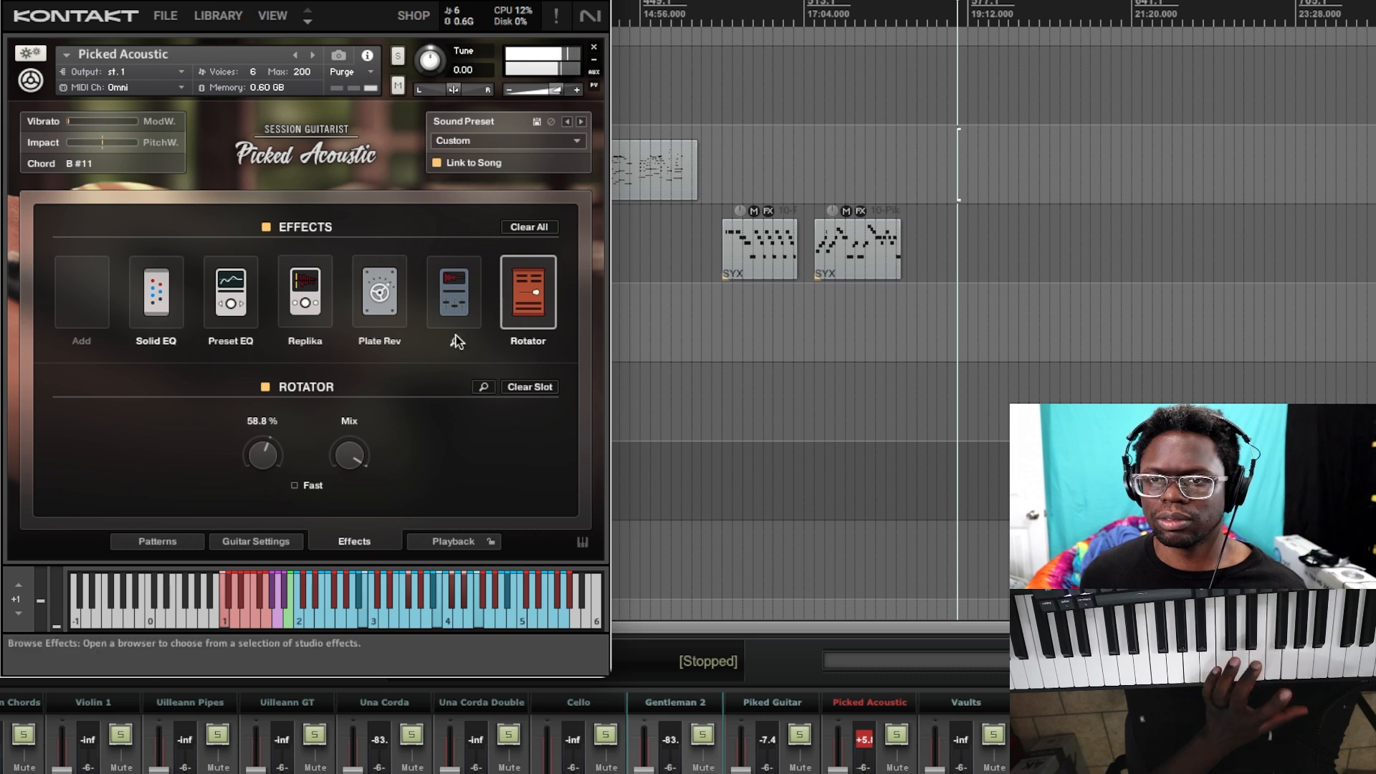
# Reload the Busker song with its linked Dynamic Picking sound by switching to Standing Close and back, and show the effects chain.
pyautogui.click(158, 543)
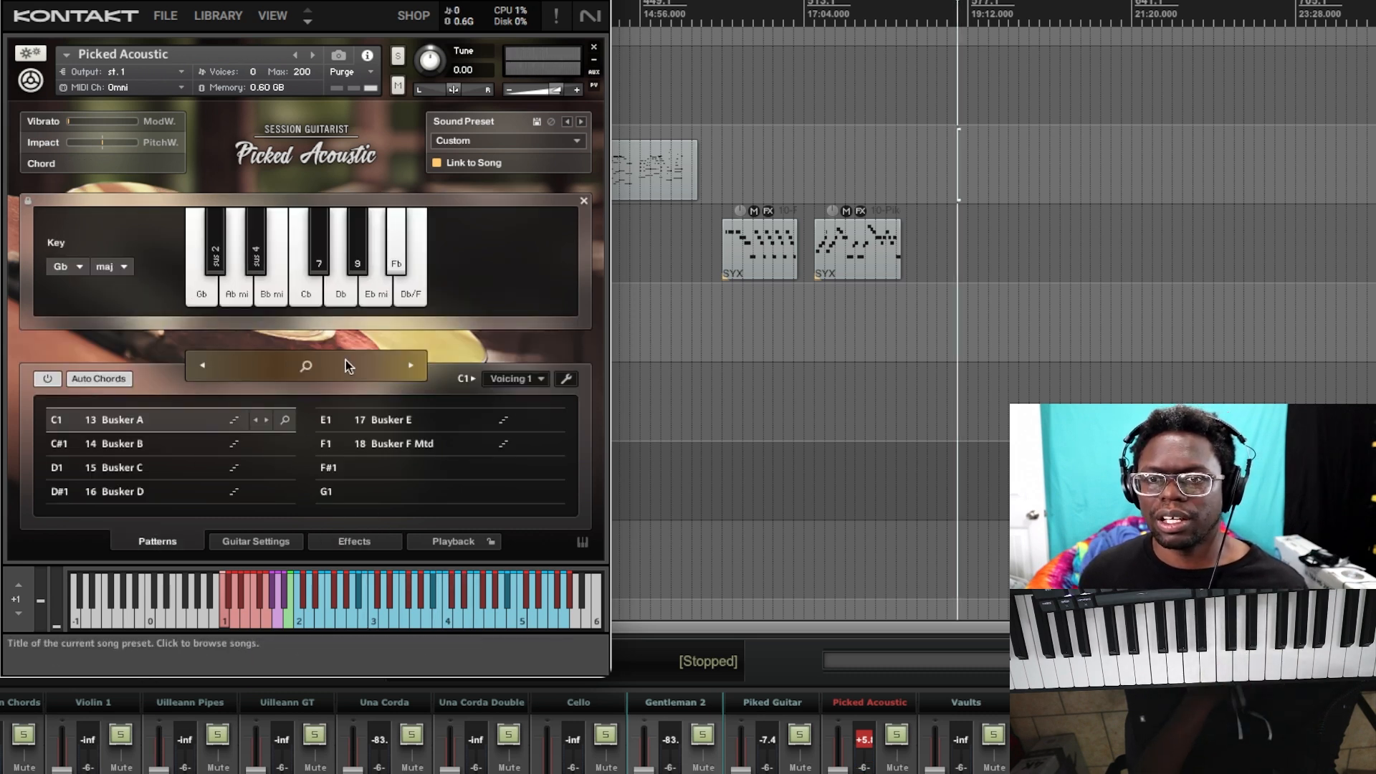
pyautogui.click(409, 367)
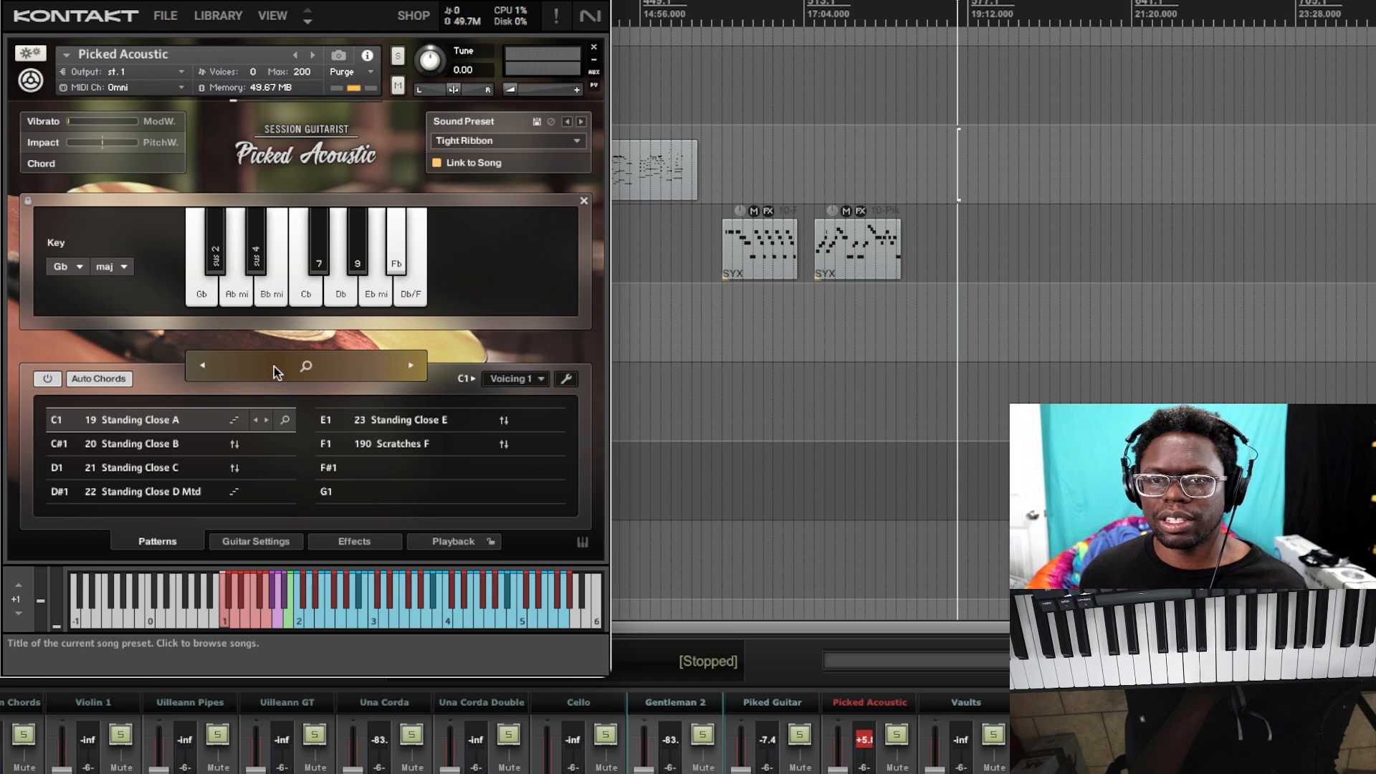
pyautogui.click(203, 366)
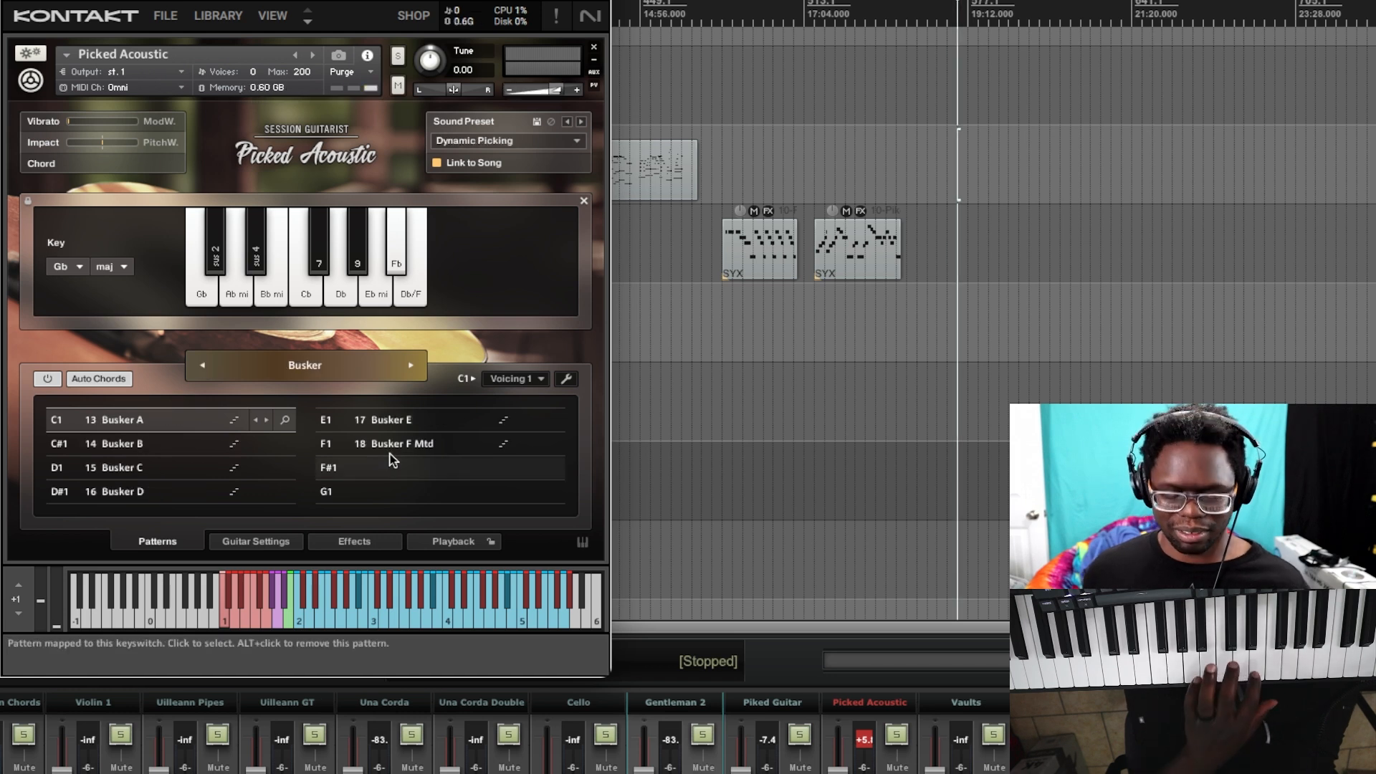
pyautogui.click(367, 542)
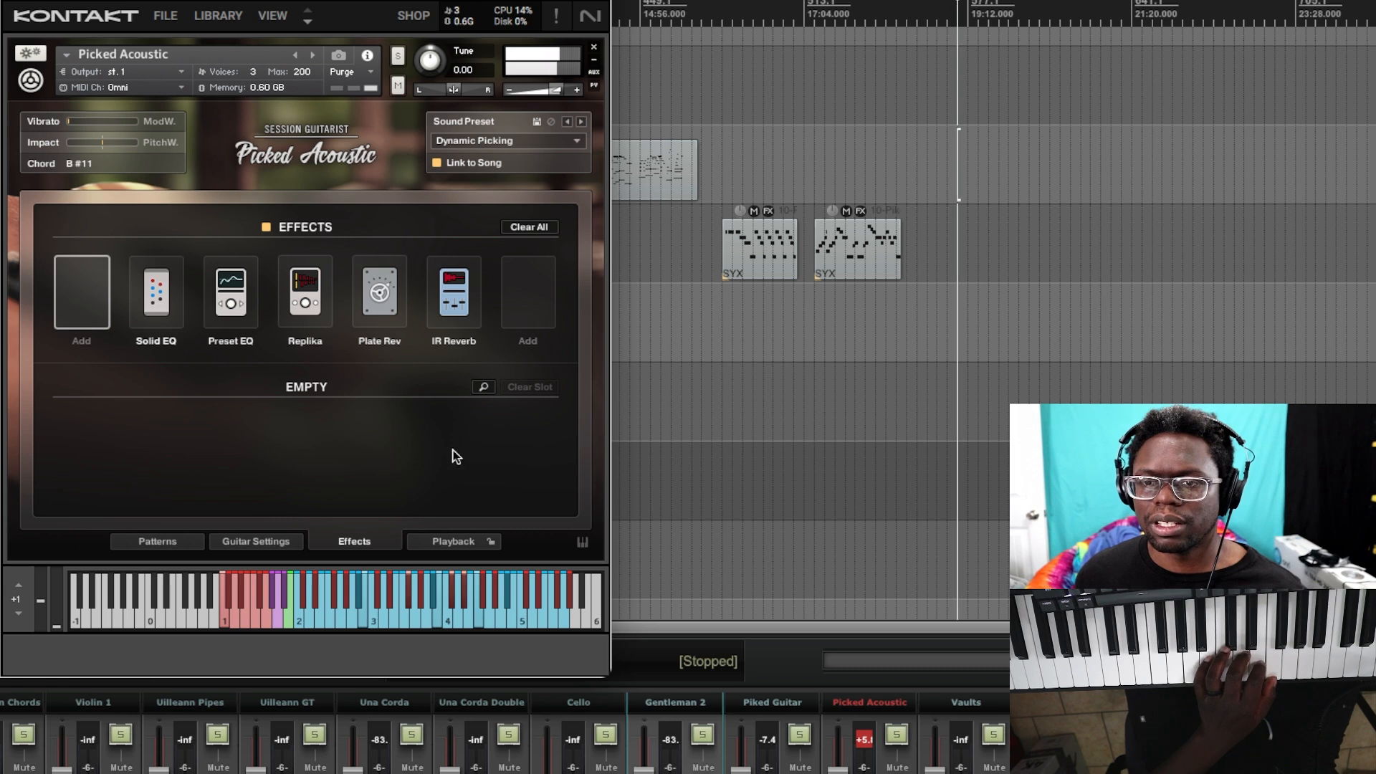
# Audition the playback Swing Amount at its maximum and at lower amounts, settling just past halfway.
pyautogui.click(451, 539)
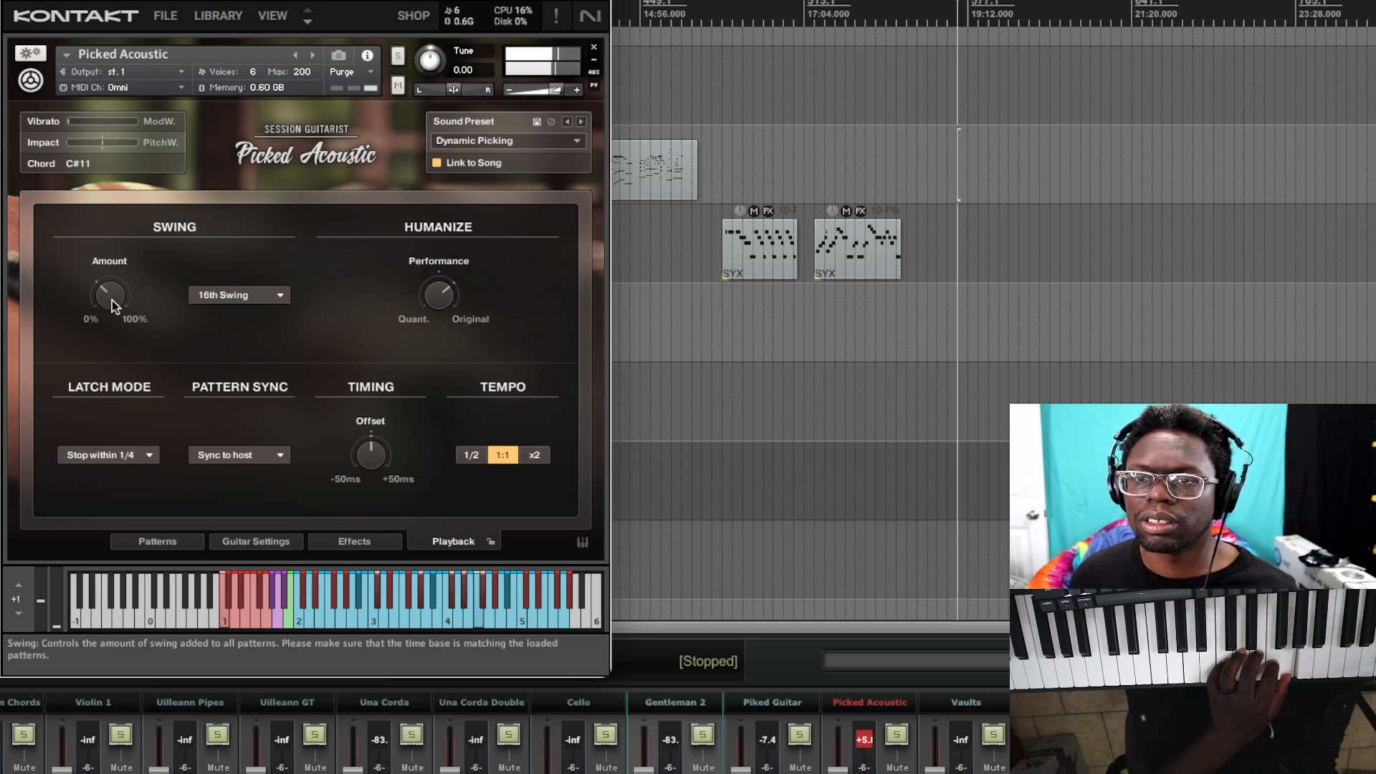
pyautogui.moveTo(111, 300); pyautogui.dragTo(133, 166)
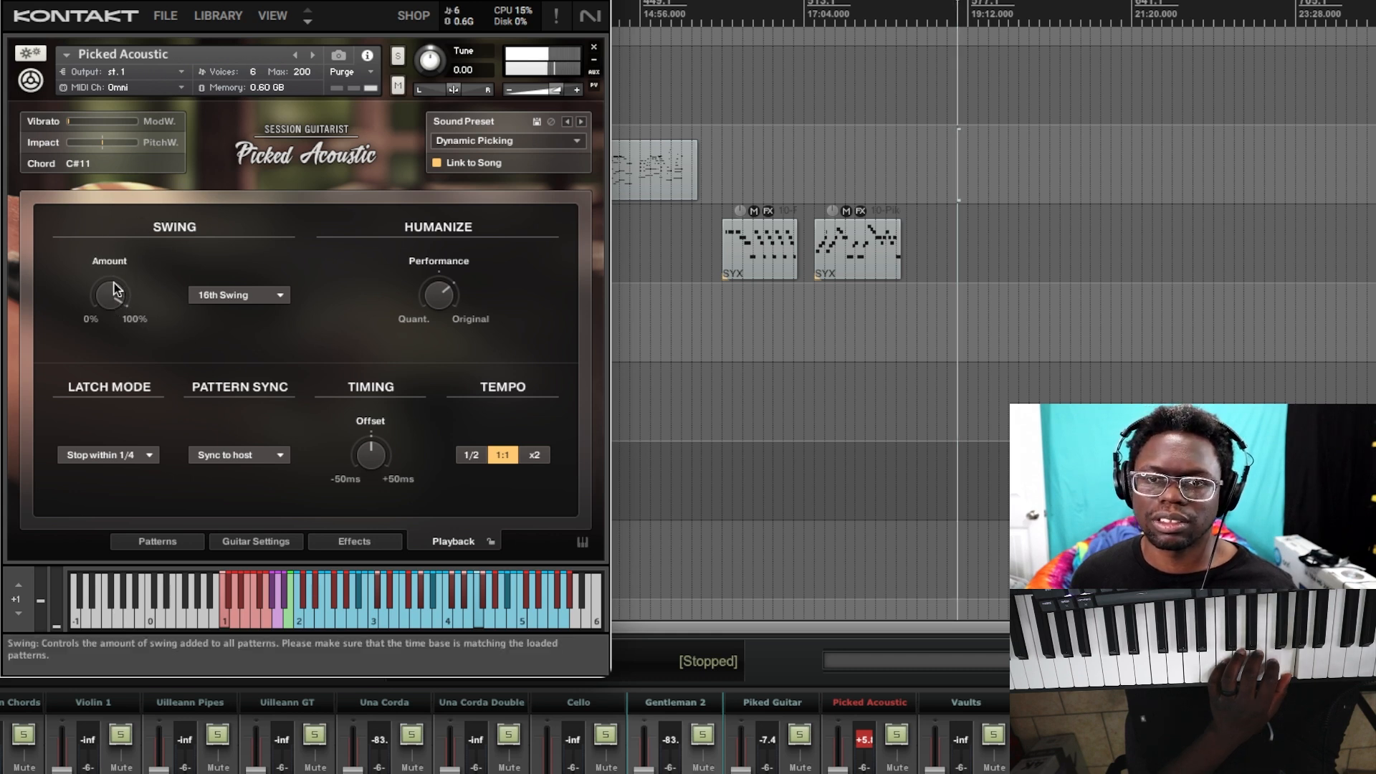
pyautogui.moveTo(106, 294); pyautogui.dragTo(109, 356)
pyautogui.moveTo(109, 304); pyautogui.dragTo(110, 324)
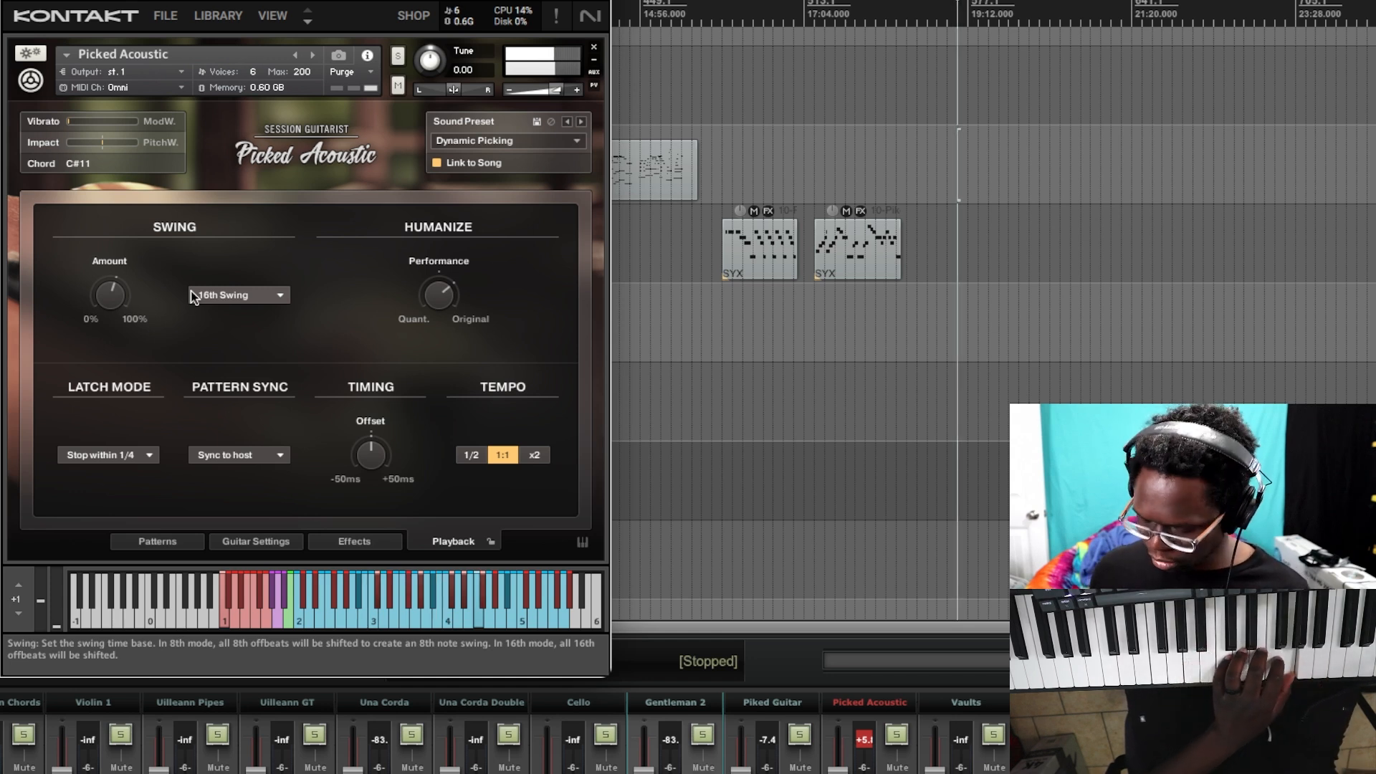
# Compare the pattern with the swing time base at 8th Swing and back at 16th Swing.
pyautogui.click(268, 300)
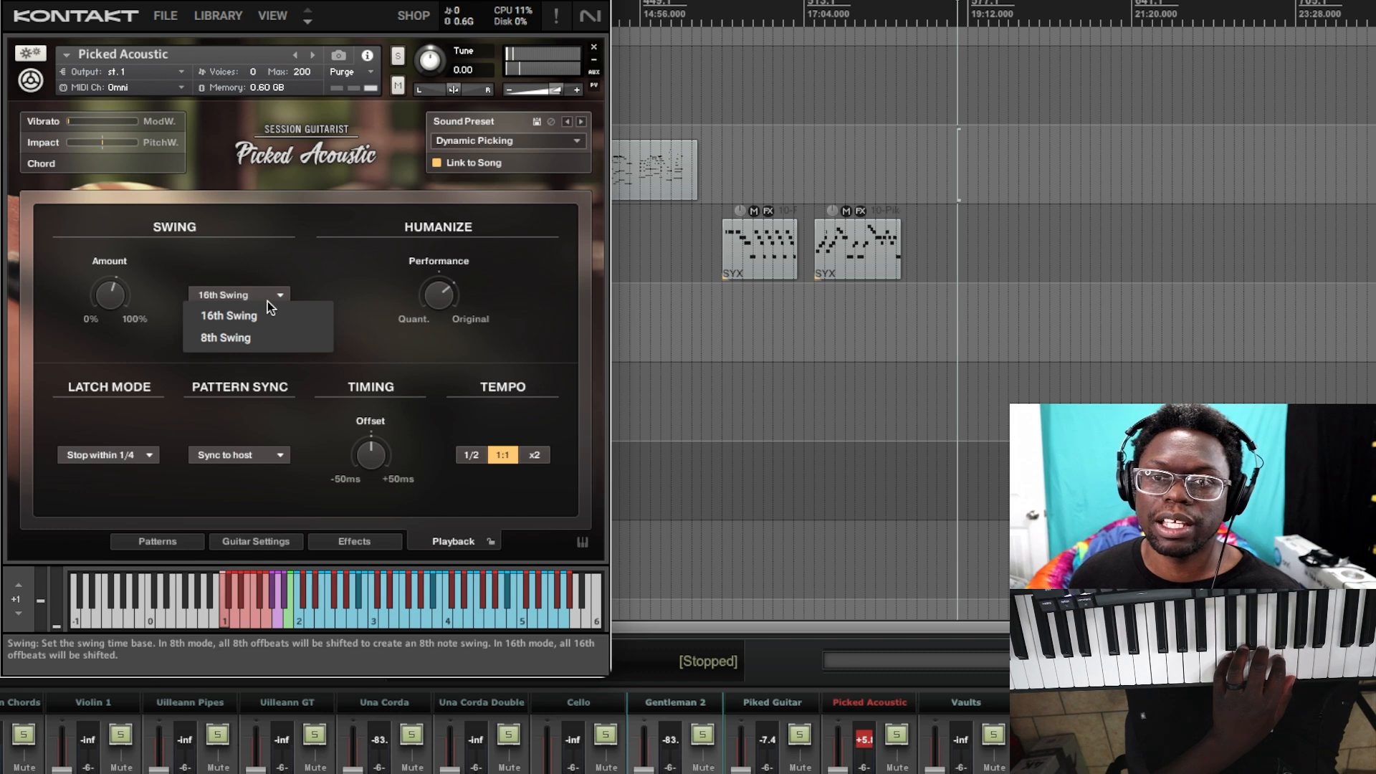
pyautogui.click(268, 342)
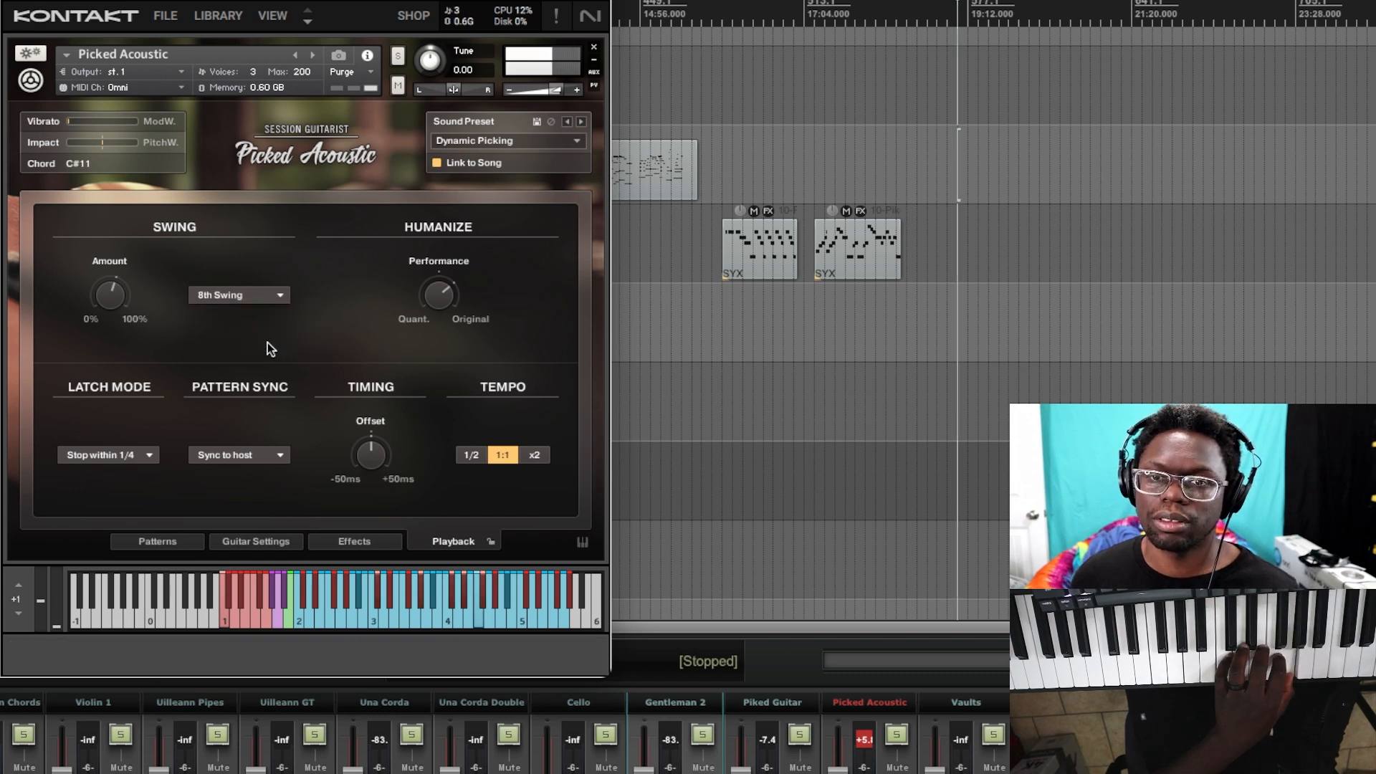
pyautogui.click(273, 295)
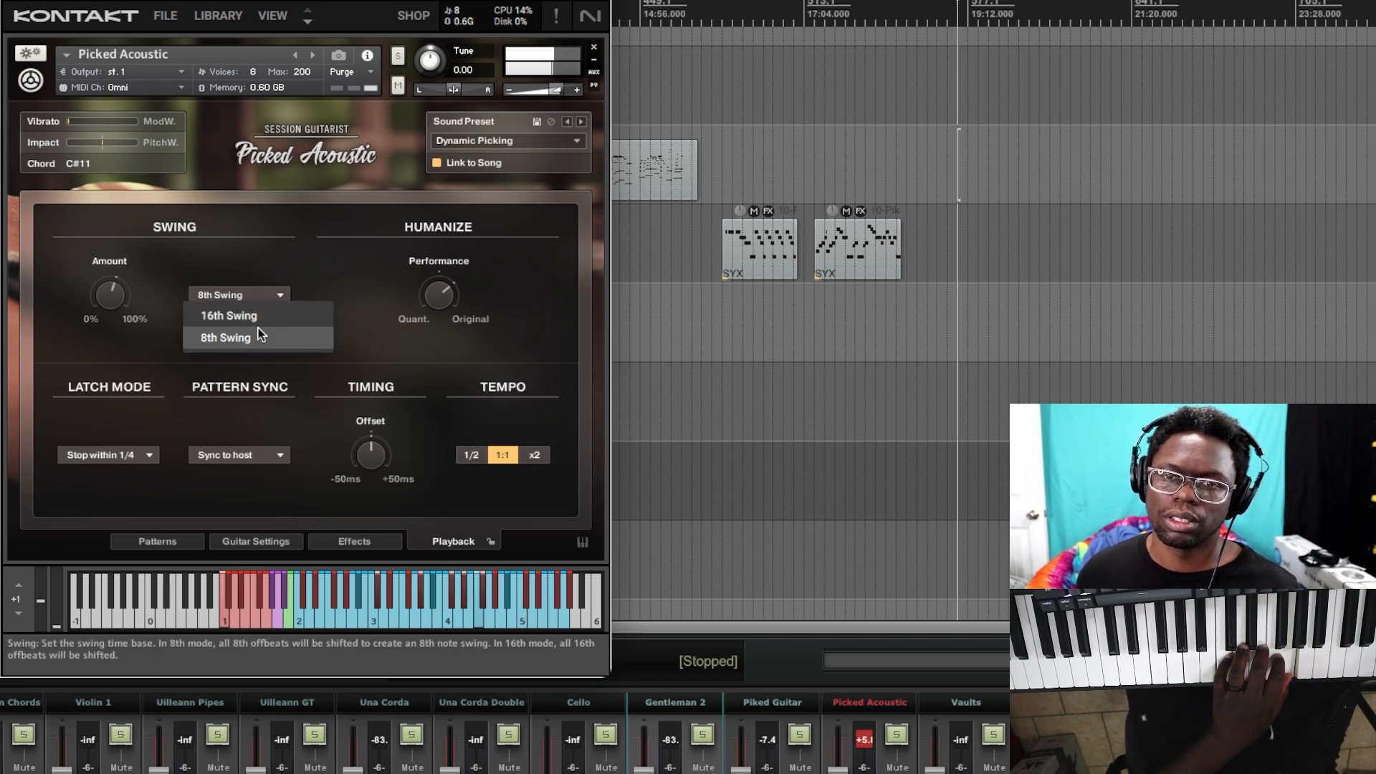
pyautogui.click(260, 316)
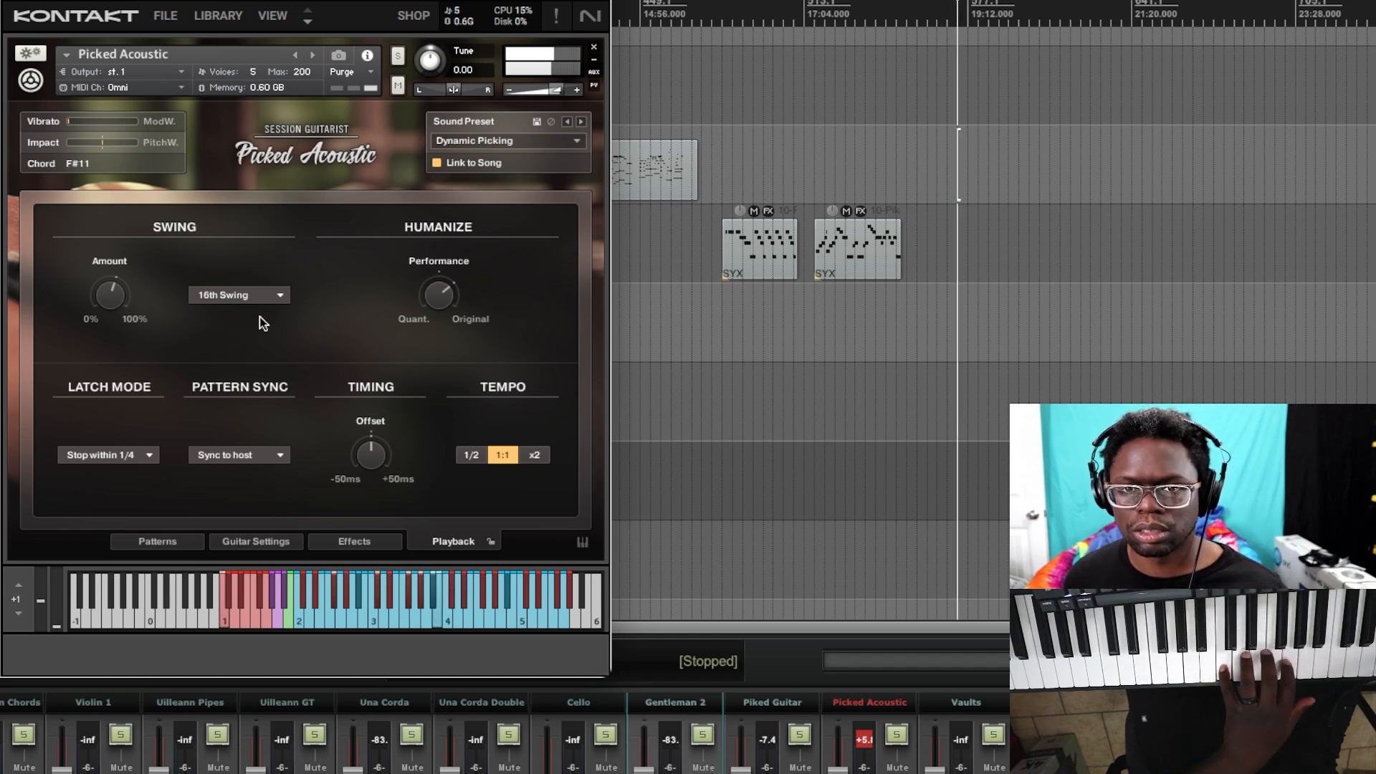
# Set the Auto Chords key for the Busker song to C major.
pyautogui.click(186, 545)
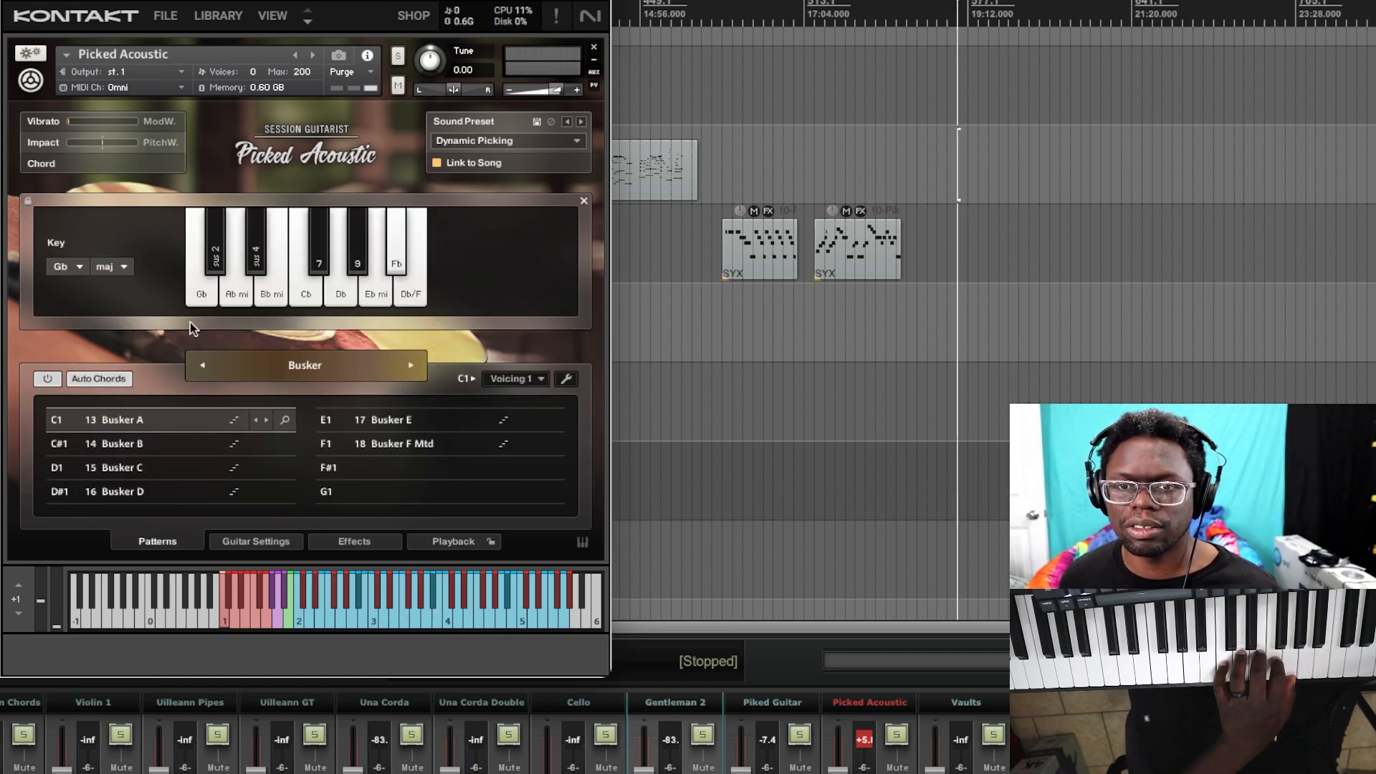
pyautogui.click(66, 266)
pyautogui.click(77, 287)
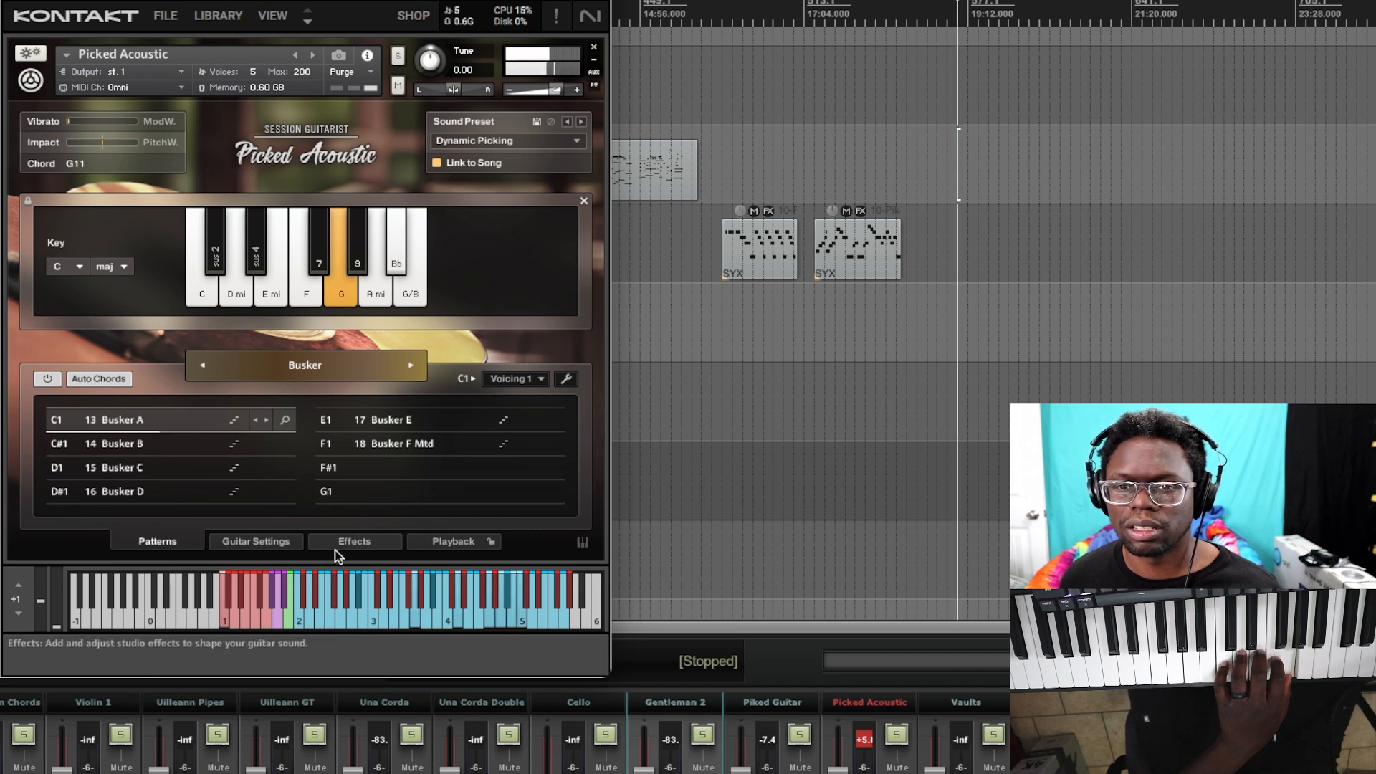
# Set the Swing Amount to 57% and audition 8th Swing before returning the time base to 16th Swing.
pyautogui.click(356, 546)
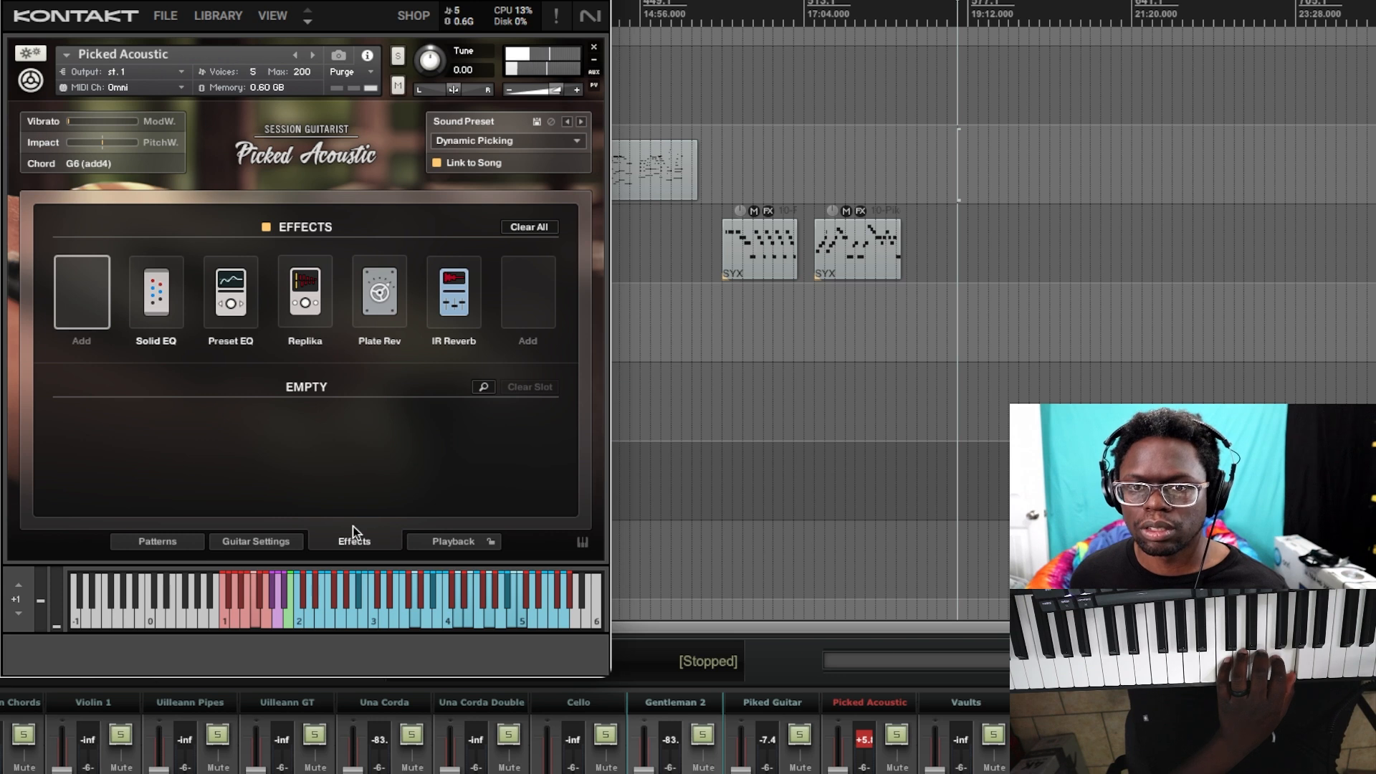
pyautogui.click(447, 543)
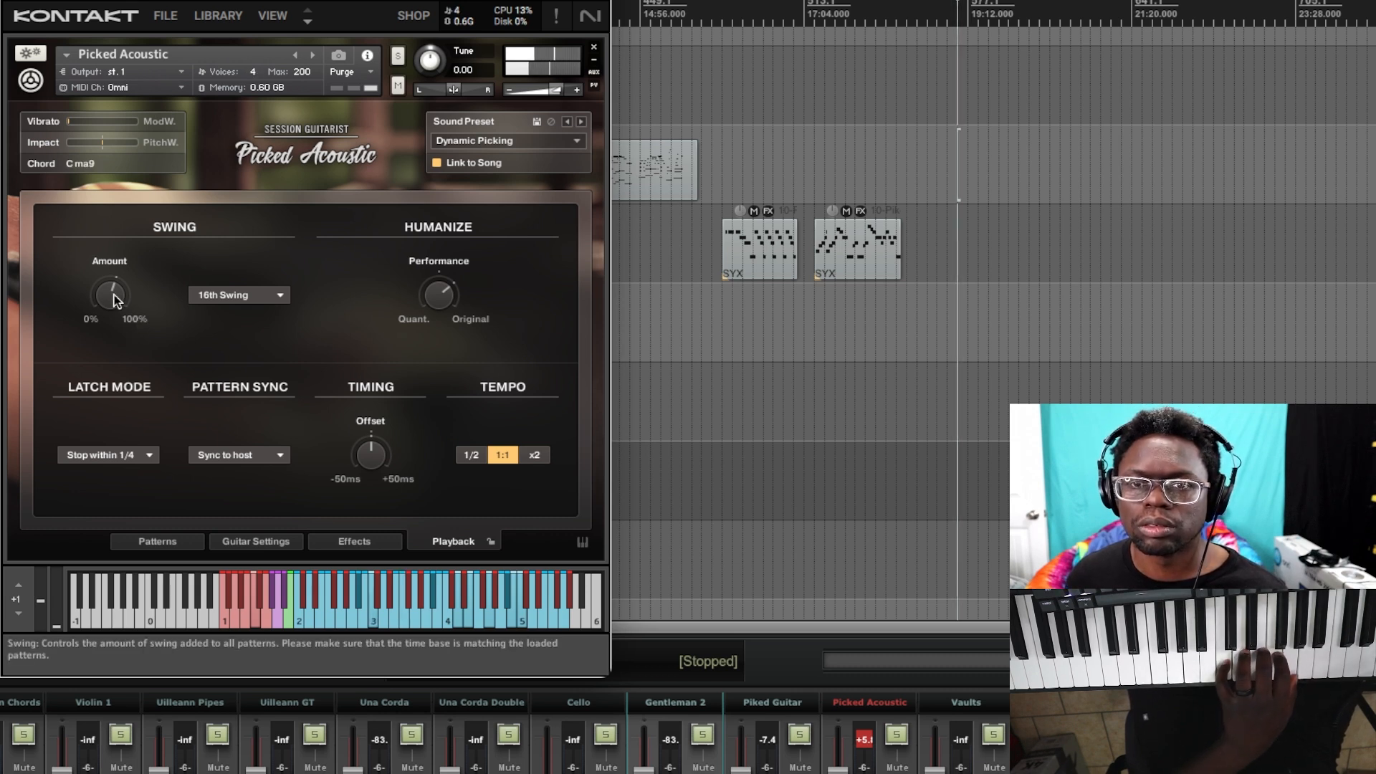
pyautogui.moveTo(114, 295); pyautogui.dragTo(125, 308)
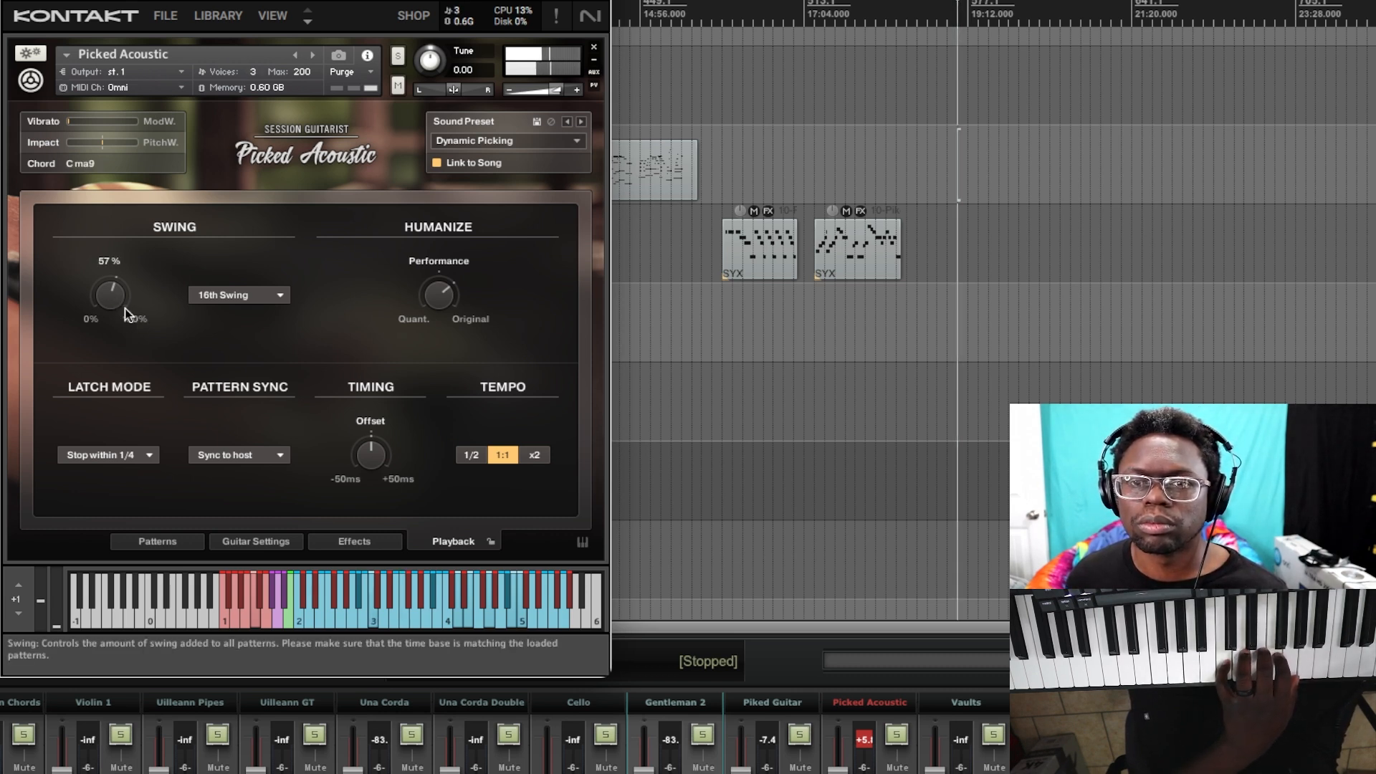
pyautogui.click(278, 298)
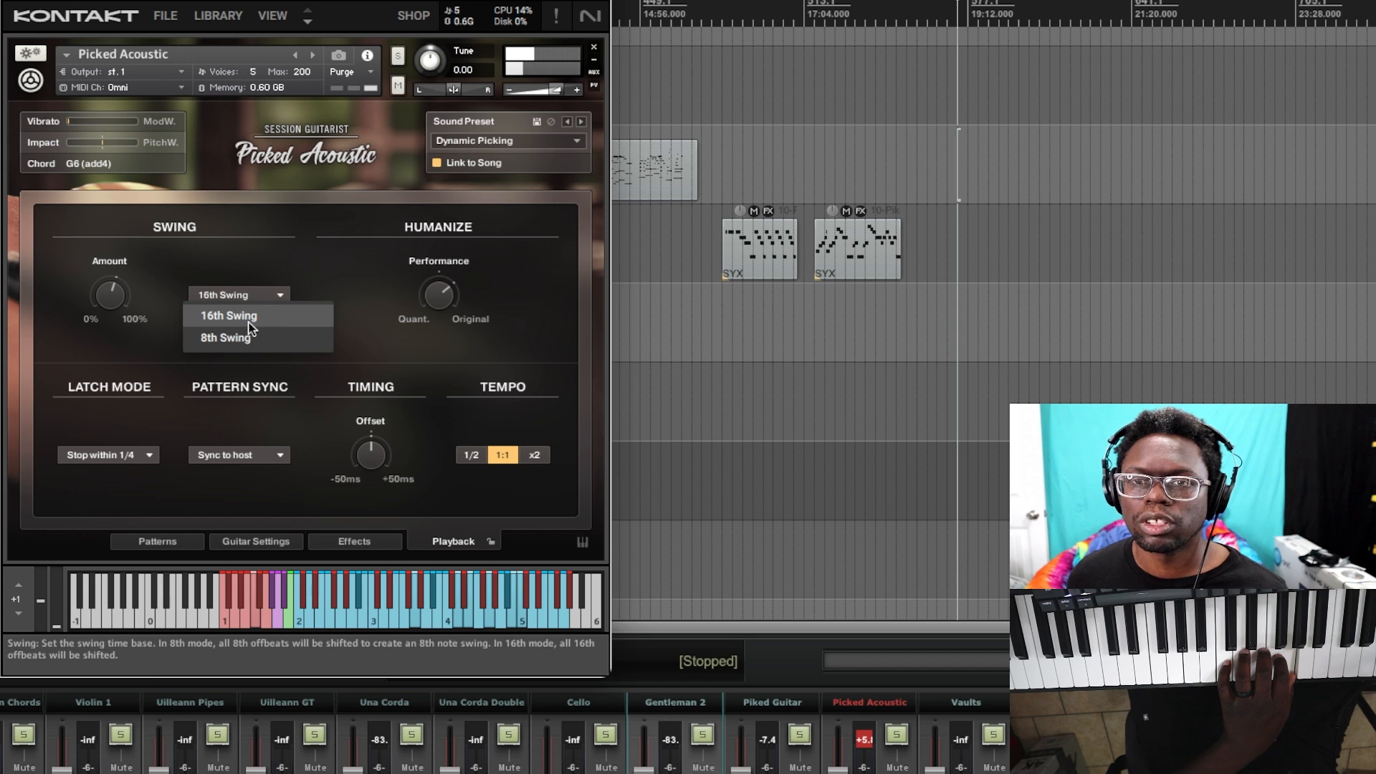
pyautogui.click(252, 342)
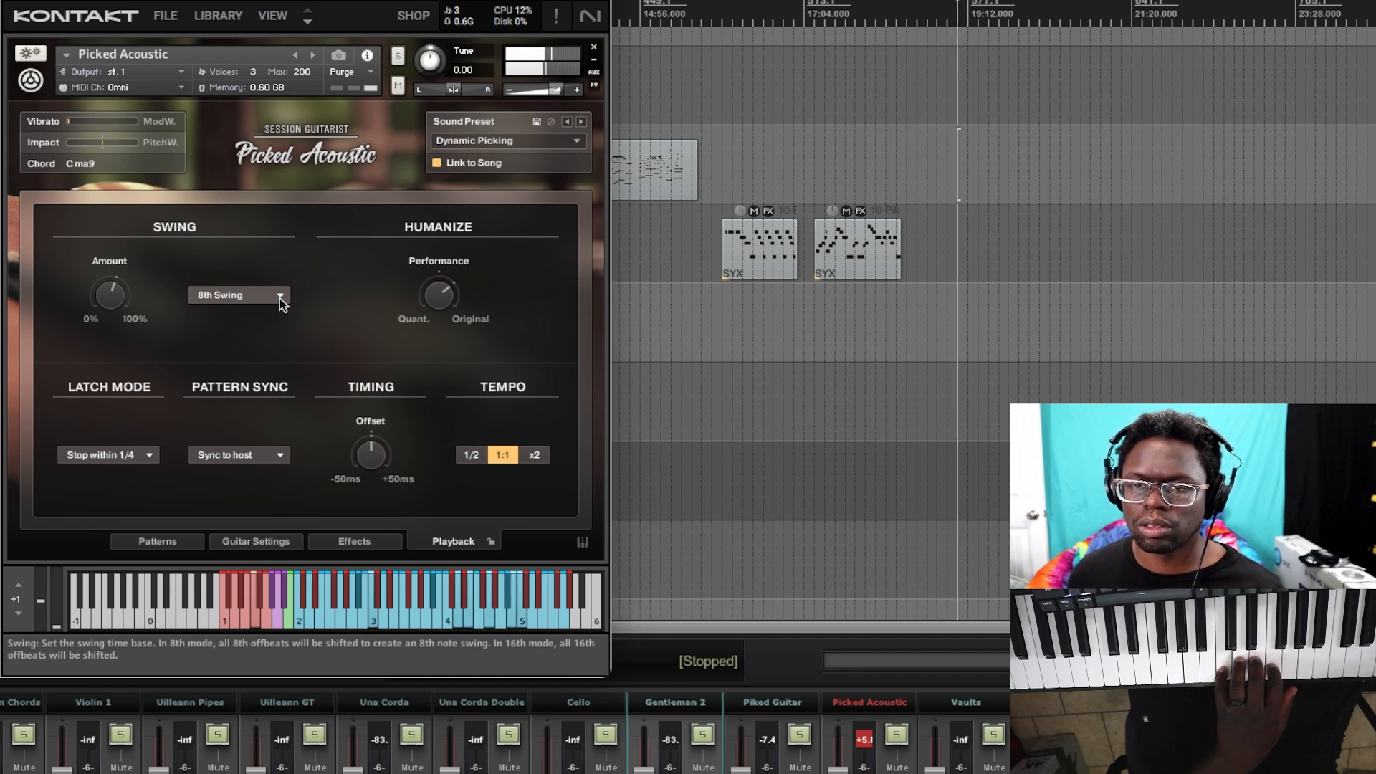
pyautogui.click(282, 297)
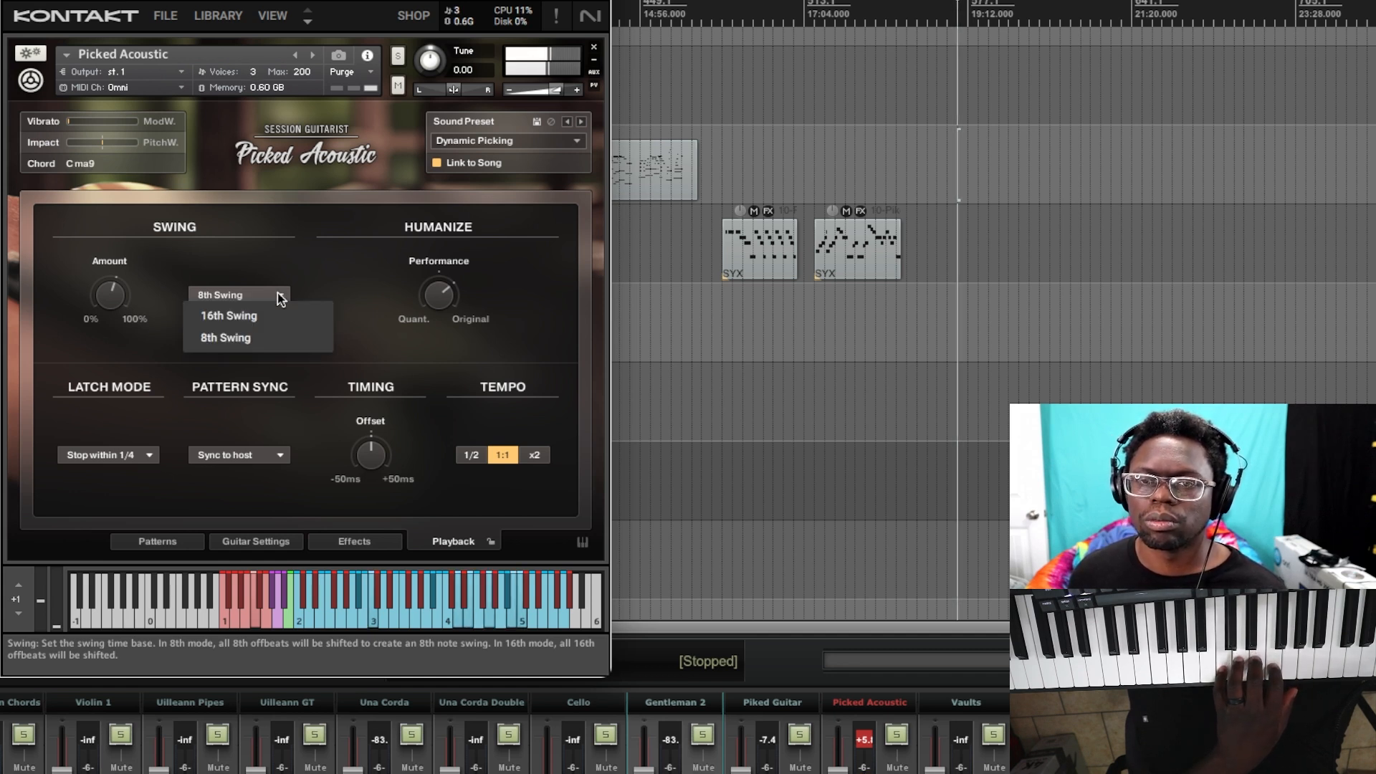
pyautogui.click(265, 315)
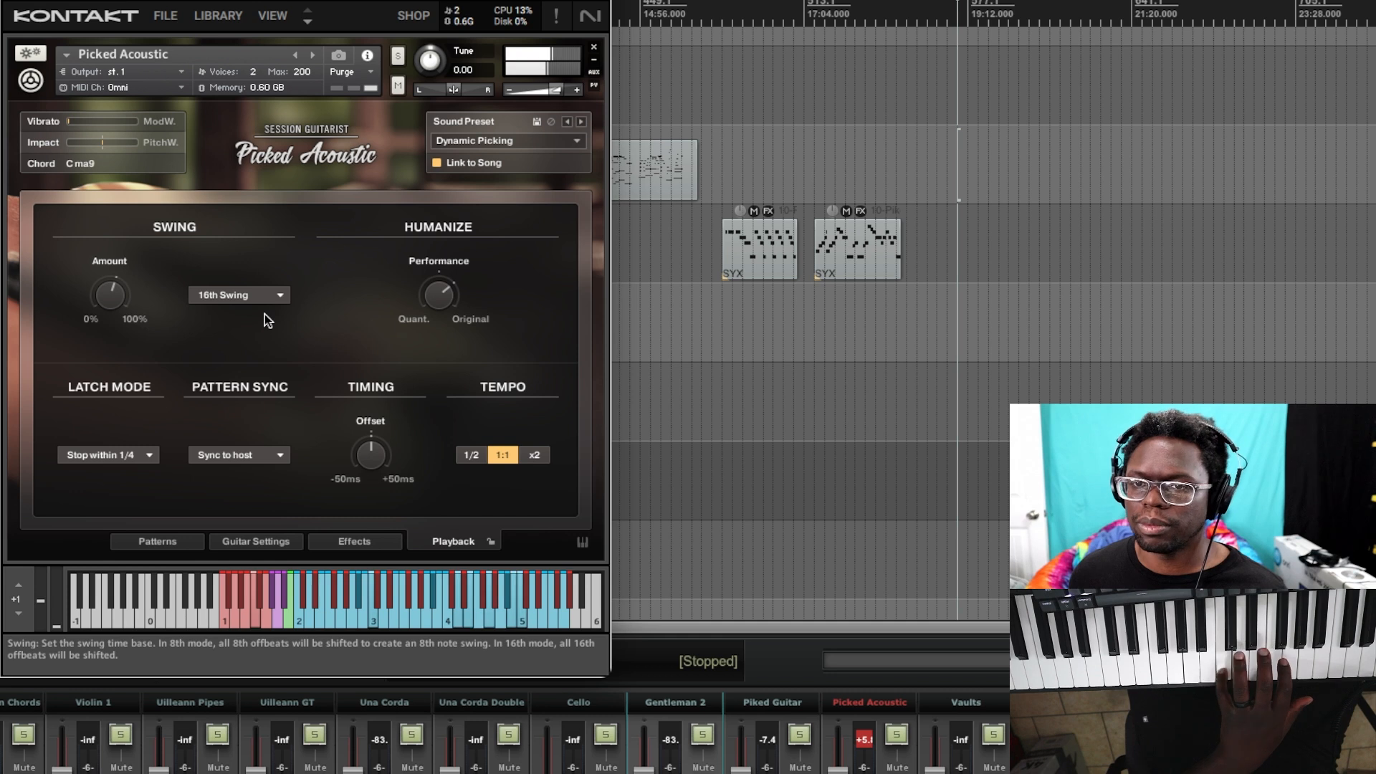
# Try the Auto Chords key at D major and Gb major, and leave it at Bb major.
pyautogui.click(161, 542)
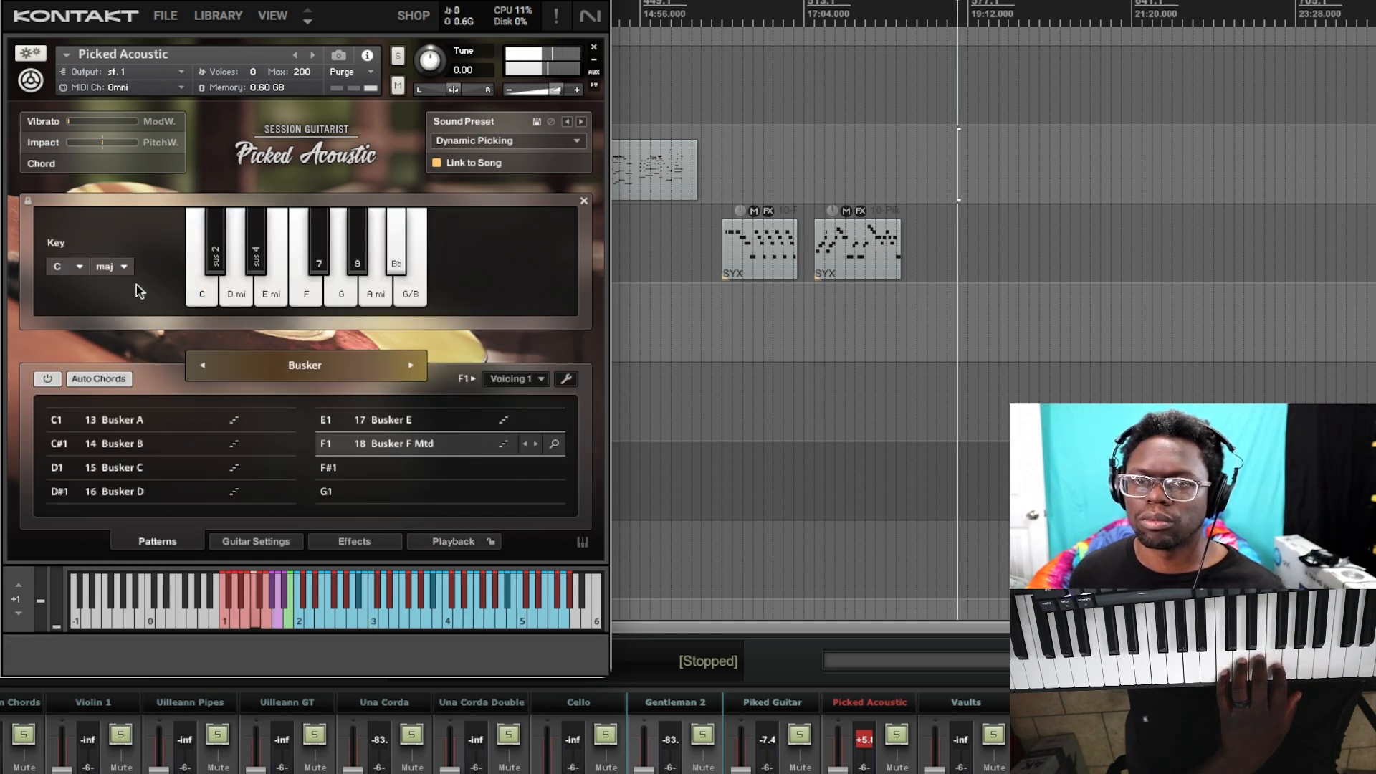
pyautogui.click(70, 268)
pyautogui.click(89, 334)
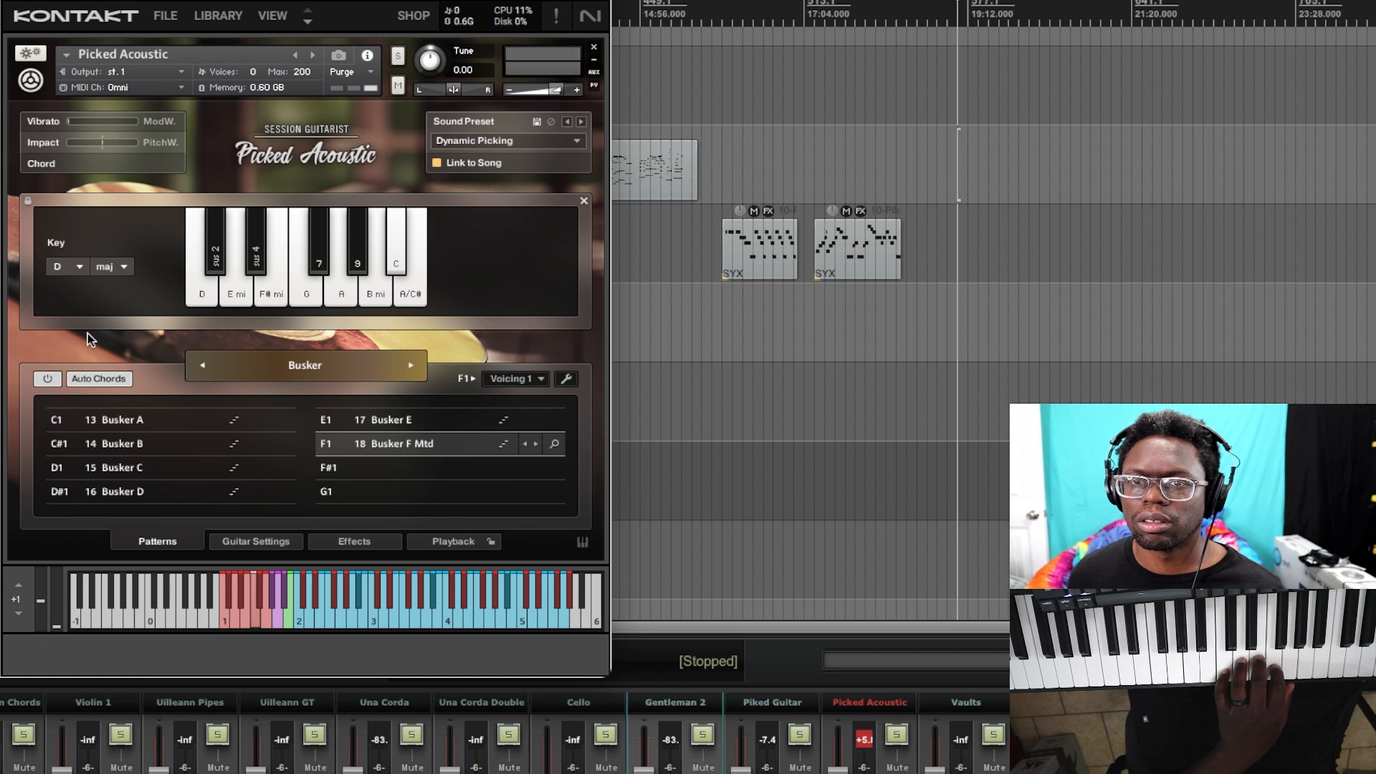
pyautogui.click(78, 270)
pyautogui.click(93, 421)
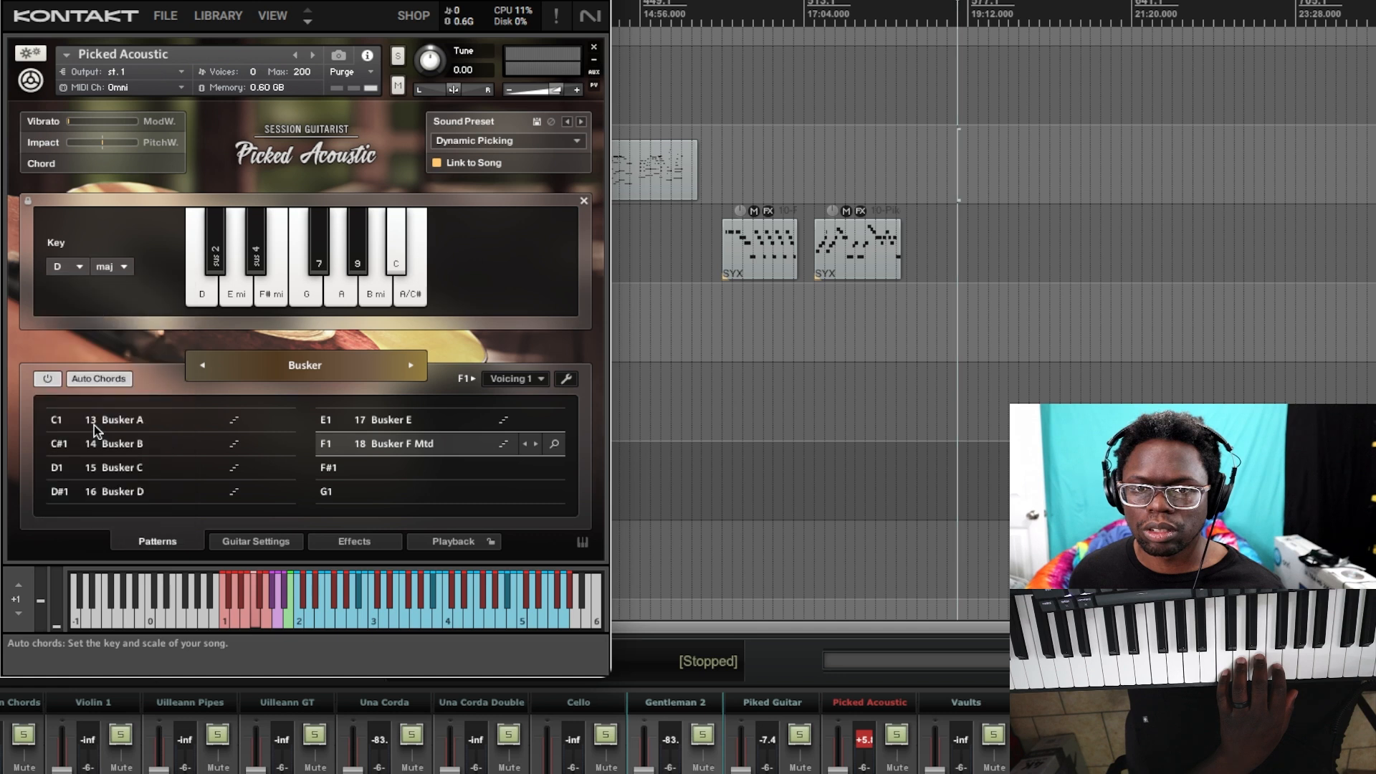
pyautogui.click(77, 268)
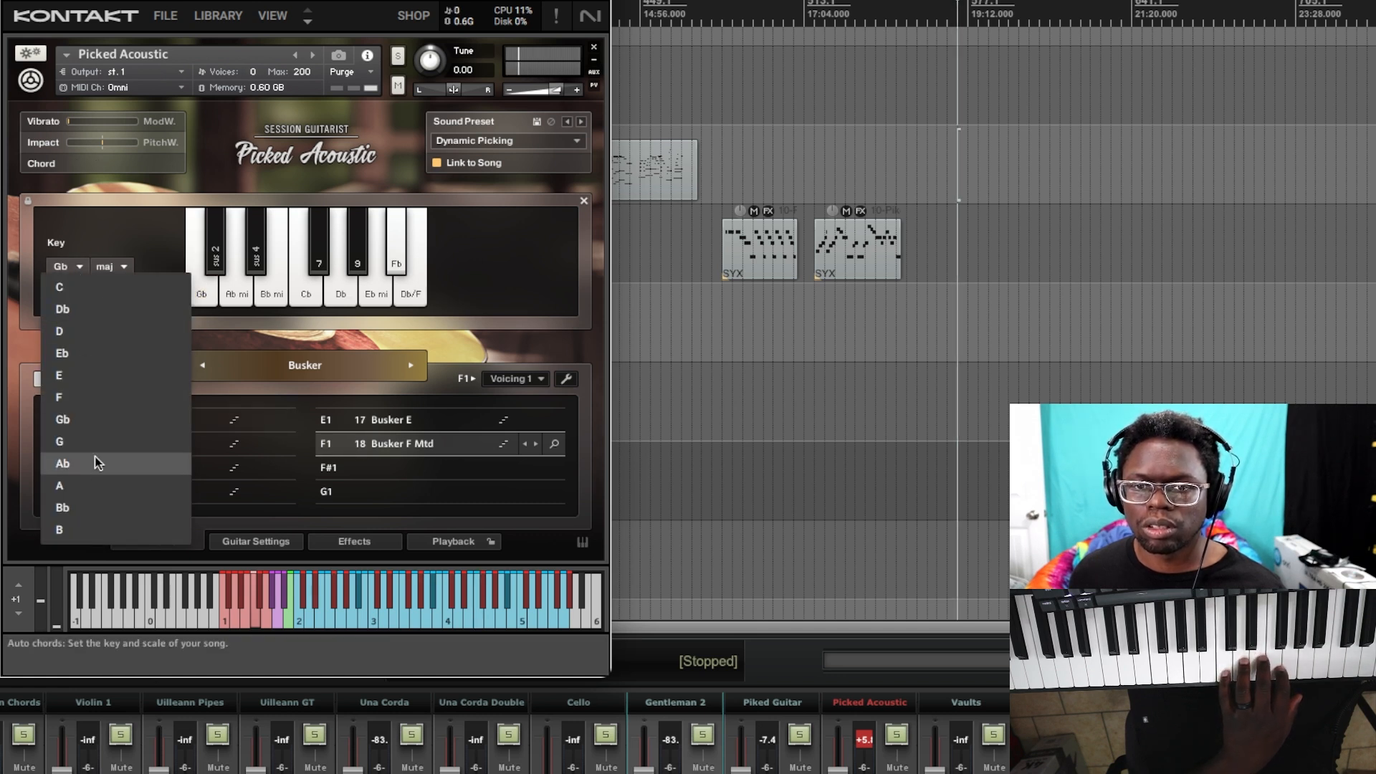
pyautogui.click(94, 509)
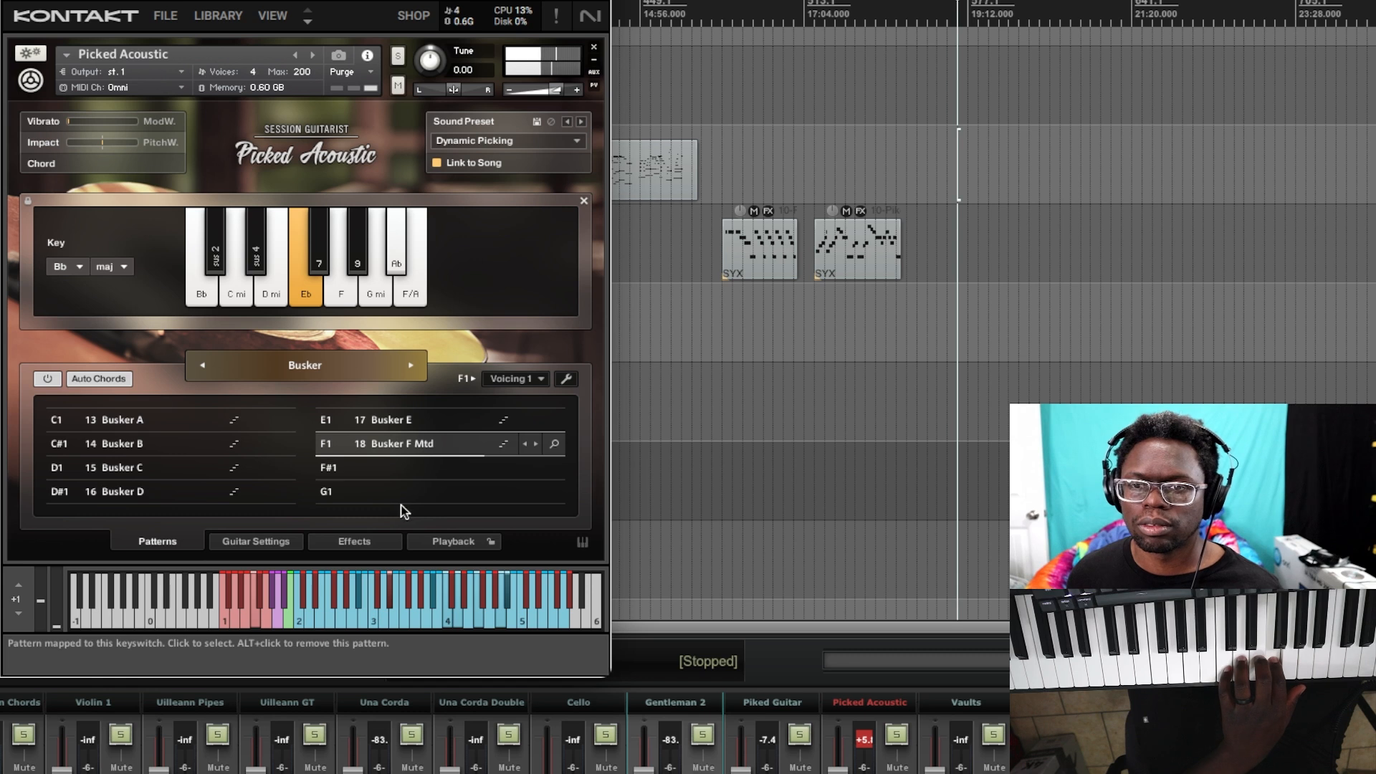
# Compare the Humanize Performance at fully quantized and at original, and leave it at the quantized end.
pyautogui.click(445, 540)
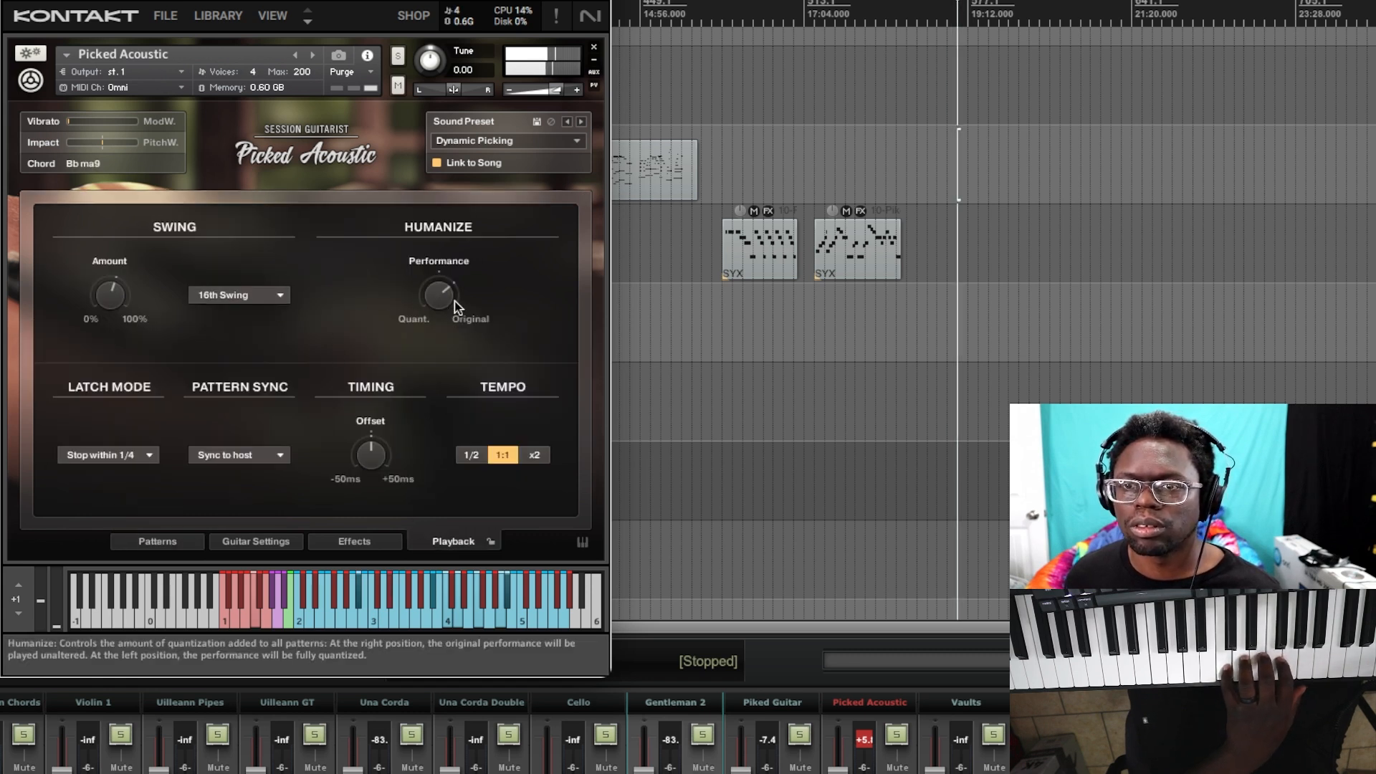
pyautogui.moveTo(441, 297); pyautogui.dragTo(473, 459)
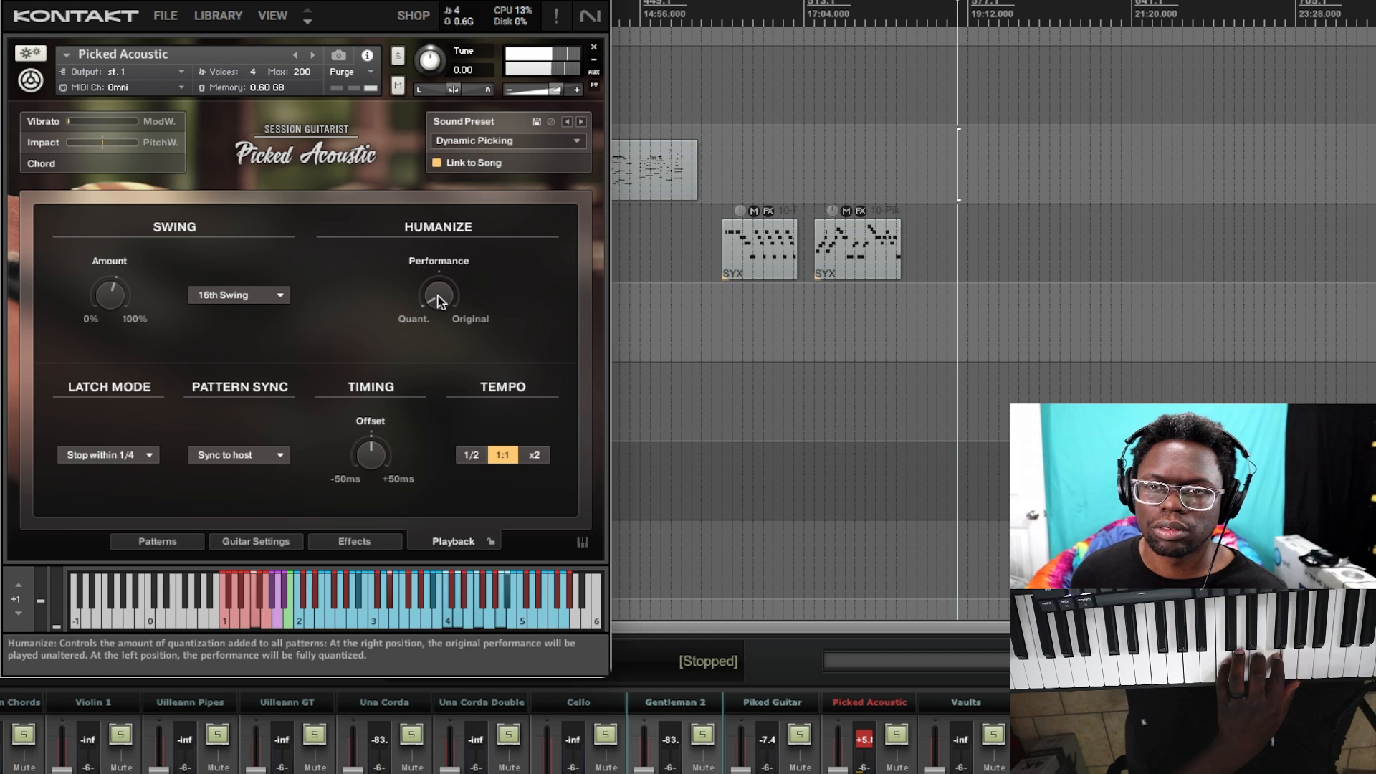
pyautogui.moveTo(437, 296); pyautogui.dragTo(544, 71)
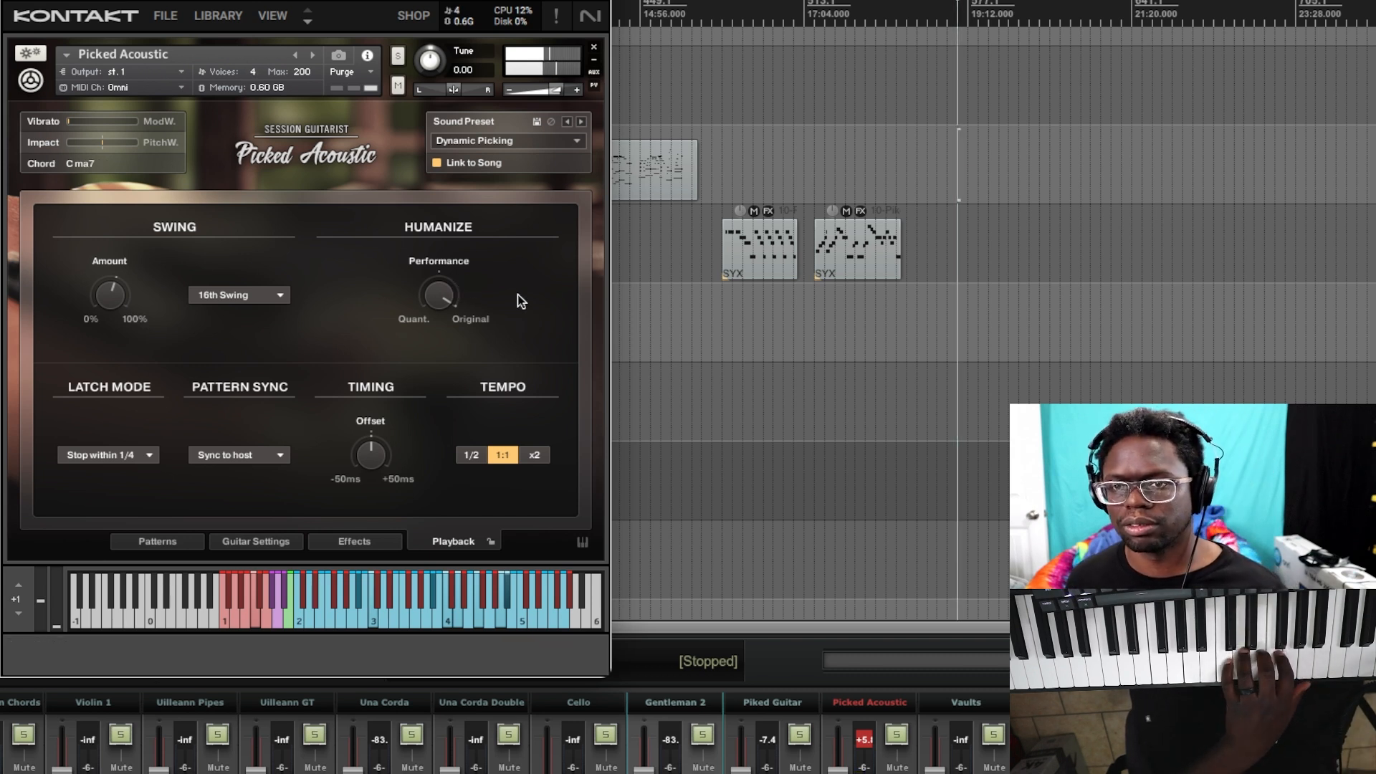
pyautogui.moveTo(446, 301); pyautogui.dragTo(492, 535)
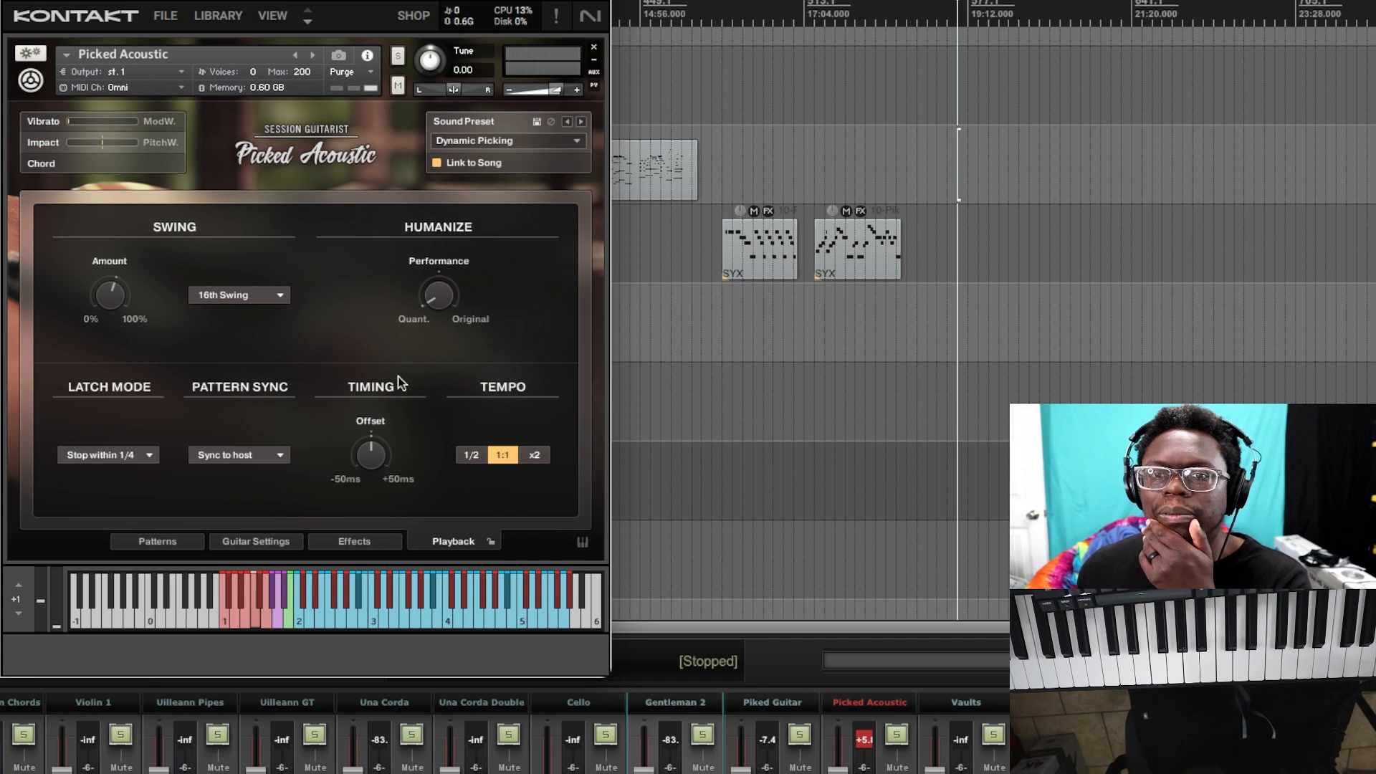
# Raise the Humanize Performance towards Original, and audition the 1/2 and x2 tempos before returning to 1:1.
pyautogui.moveTo(440, 306); pyautogui.dragTo(477, 224)
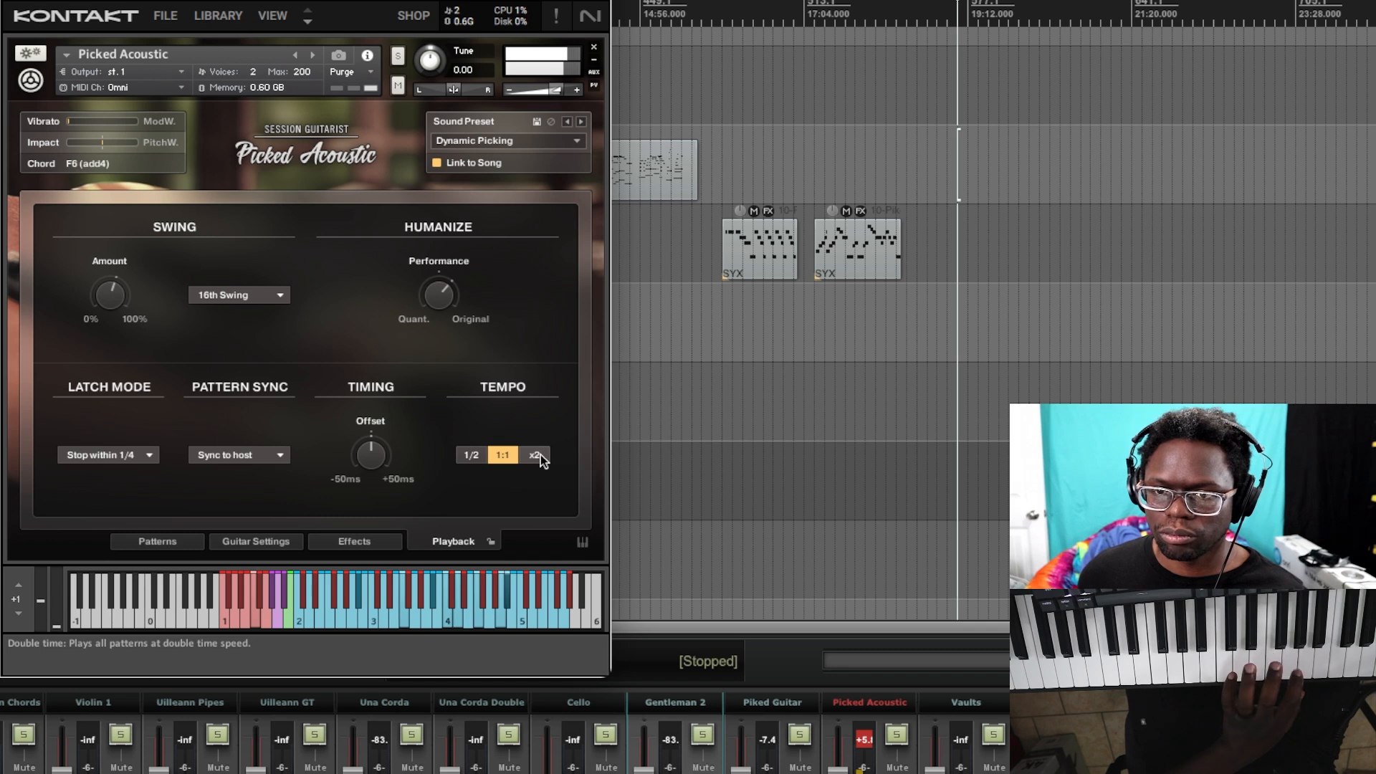
pyautogui.click(473, 456)
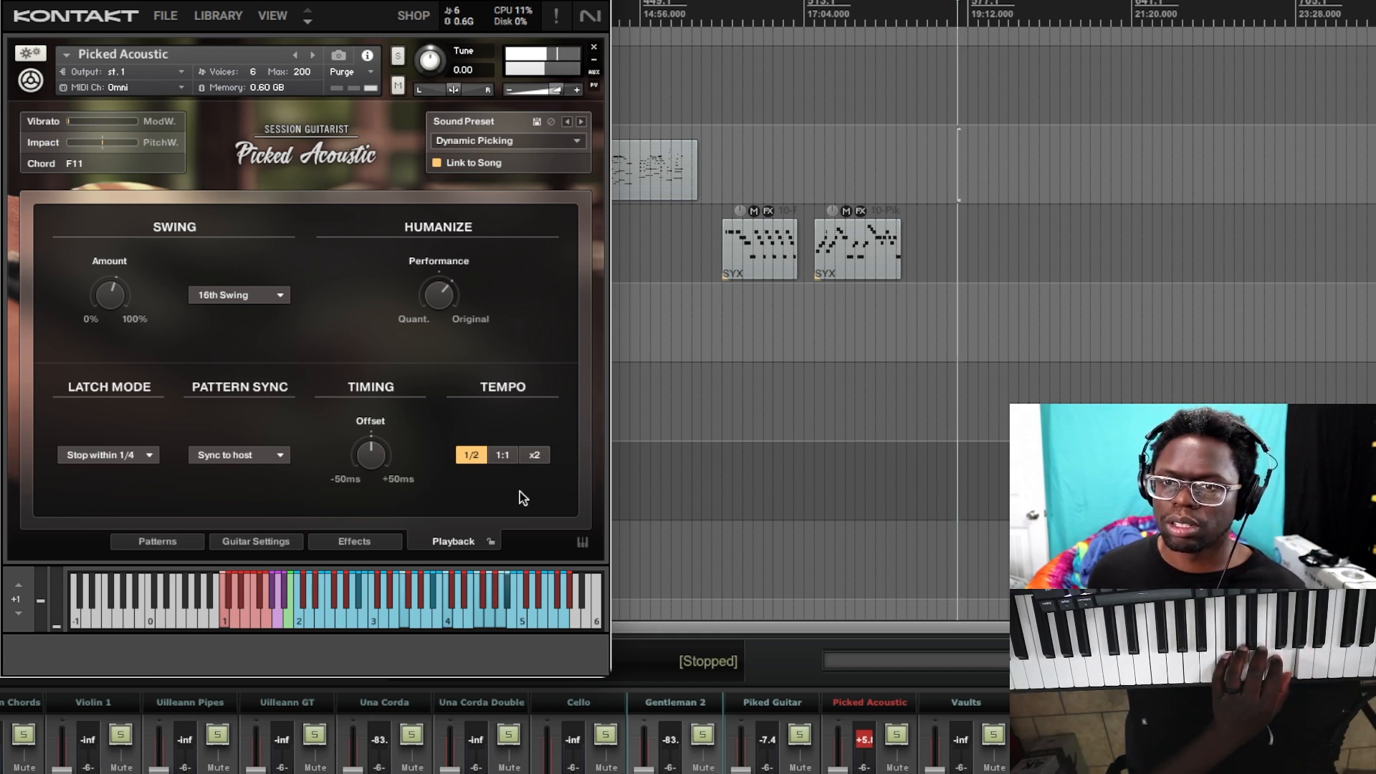
pyautogui.click(502, 456)
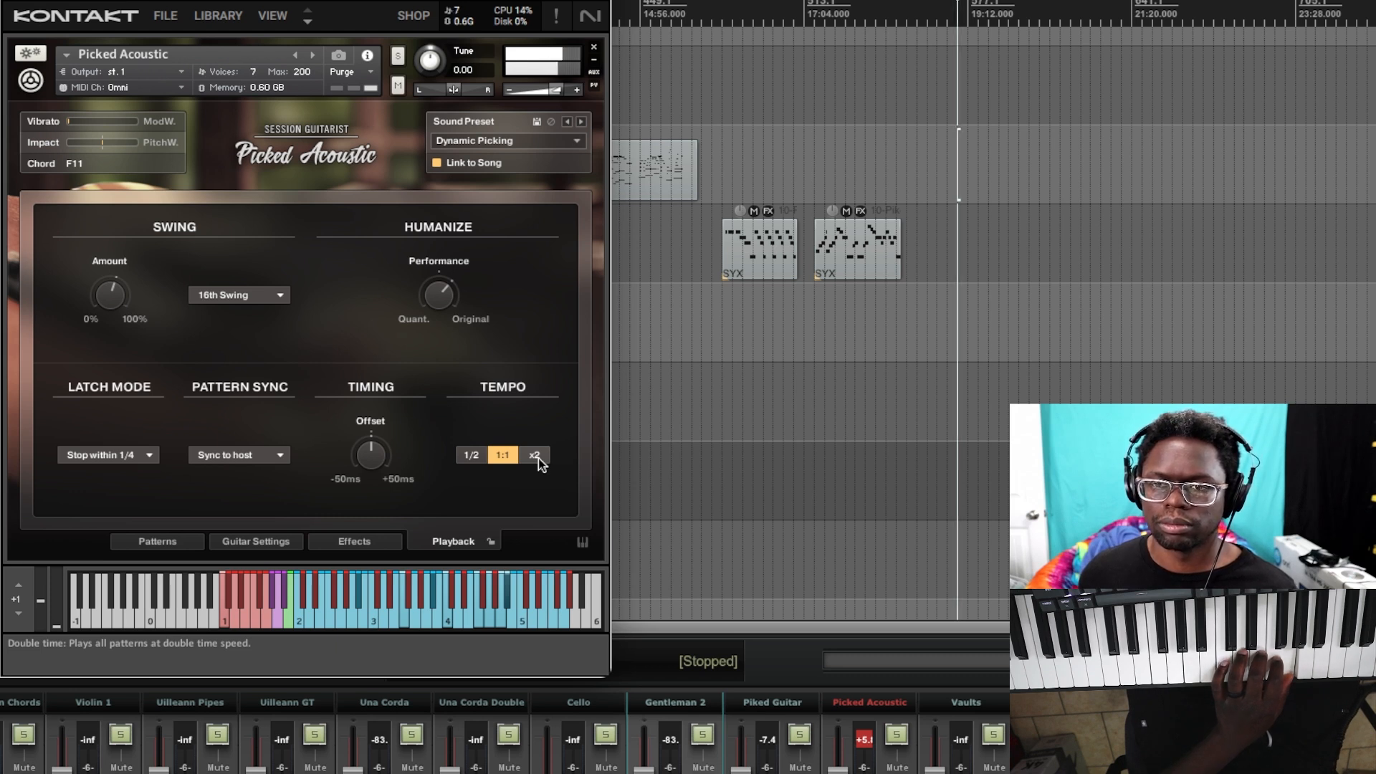
pyautogui.click(538, 457)
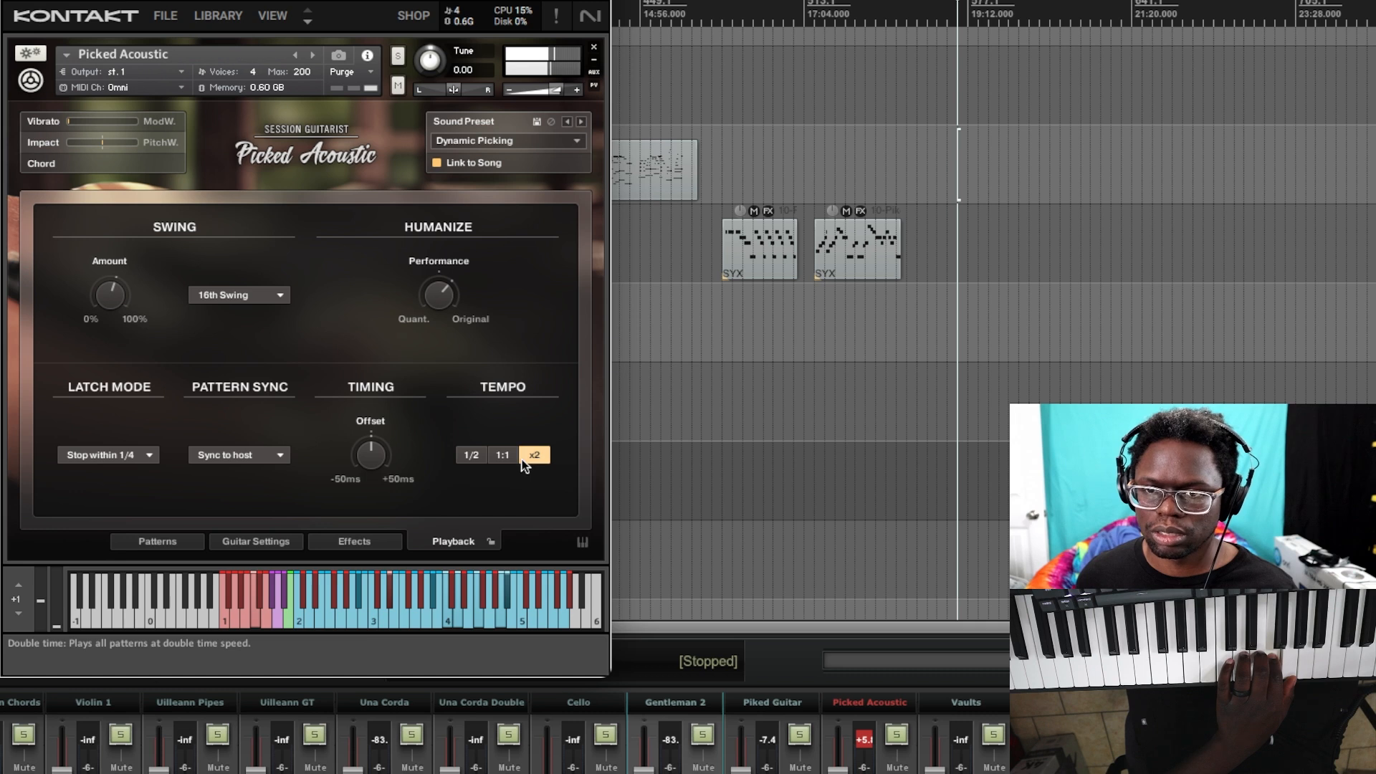
pyautogui.click(502, 454)
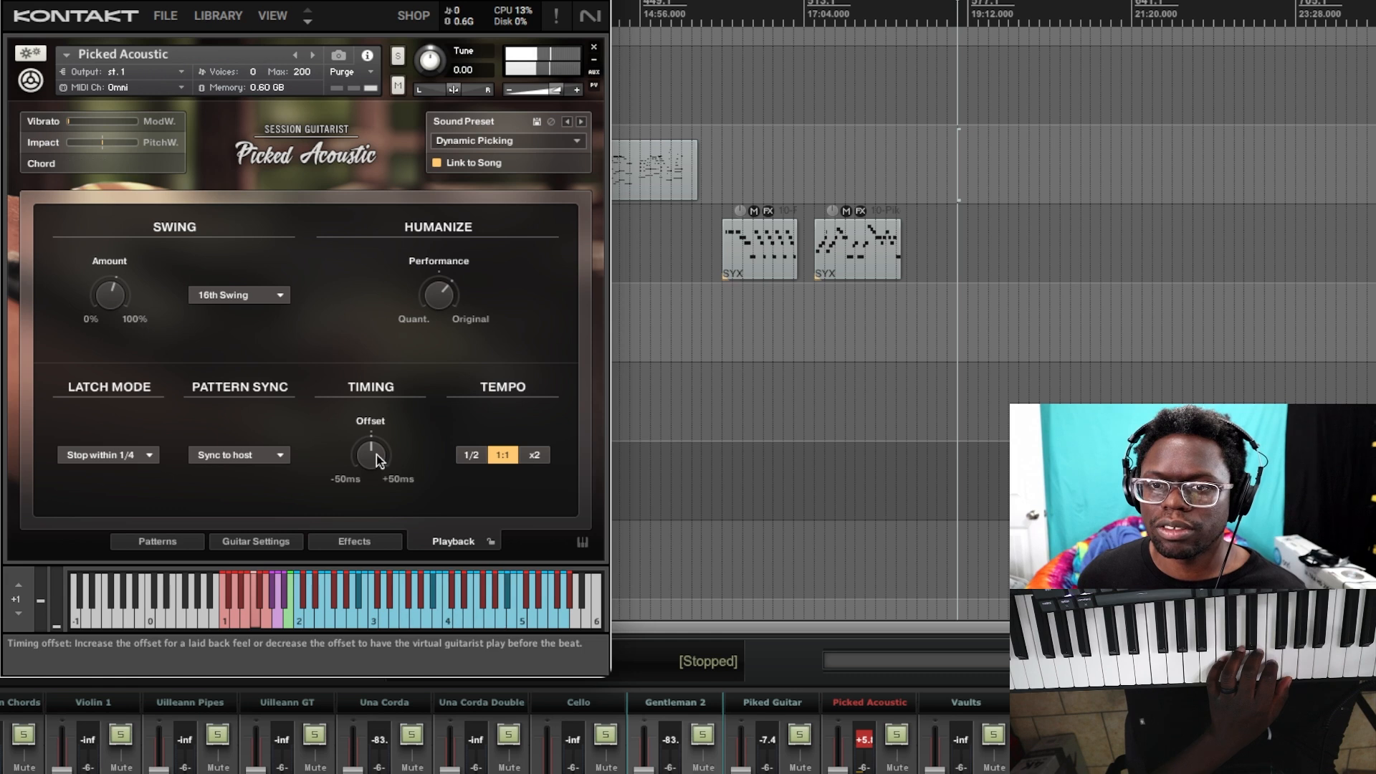
# Audition the Timing Offset with positive and negative amounts, and return it to 0 ms.
pyautogui.moveTo(376, 453); pyautogui.dragTo(397, 409)
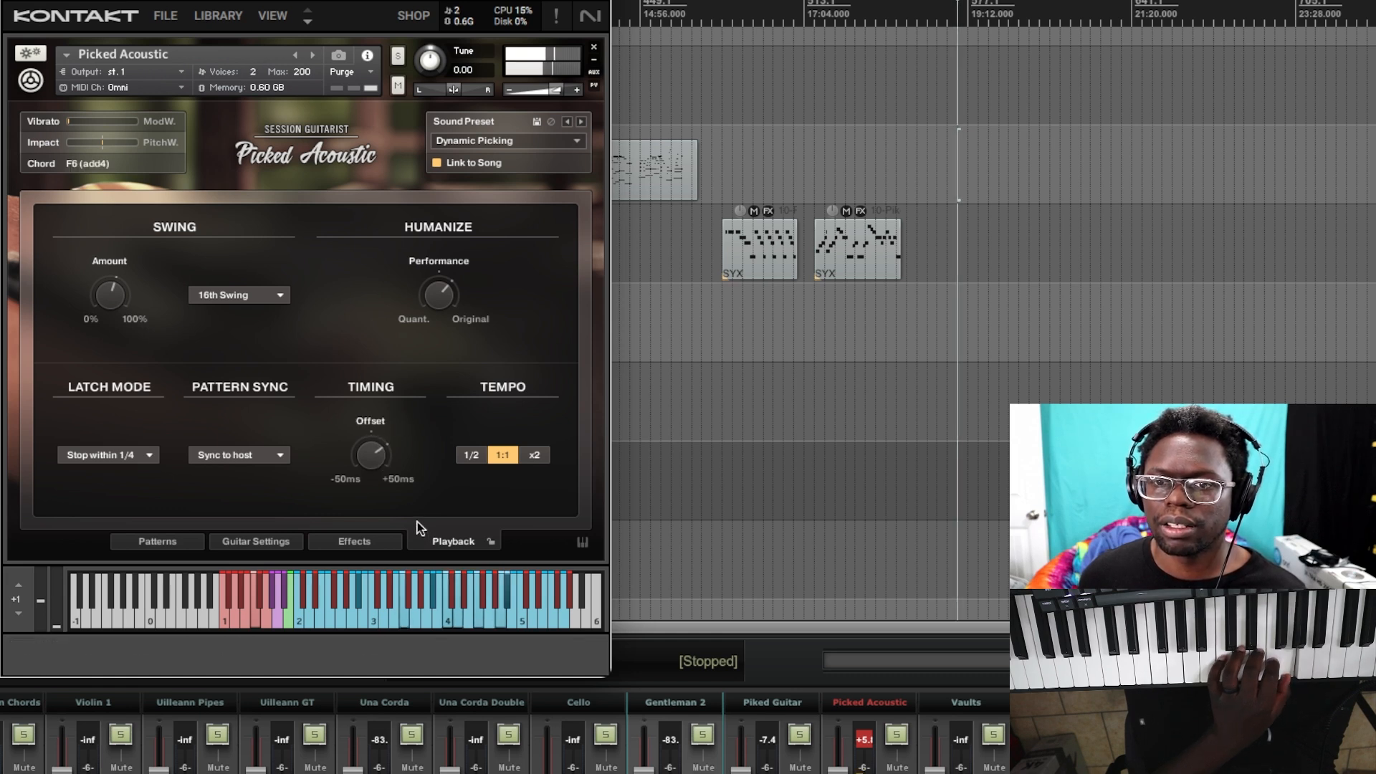
pyautogui.moveTo(369, 454); pyautogui.dragTo(393, 418)
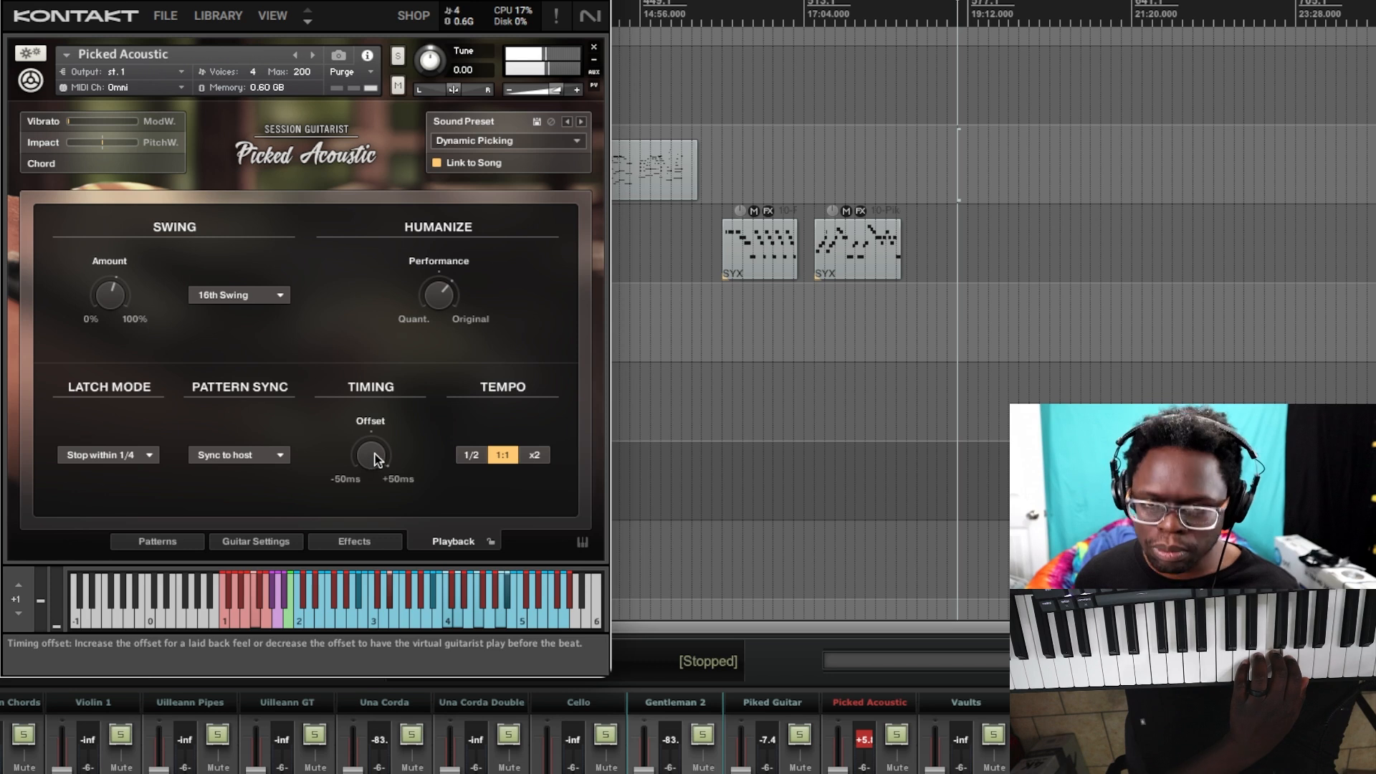
pyautogui.moveTo(374, 461); pyautogui.dragTo(441, 691)
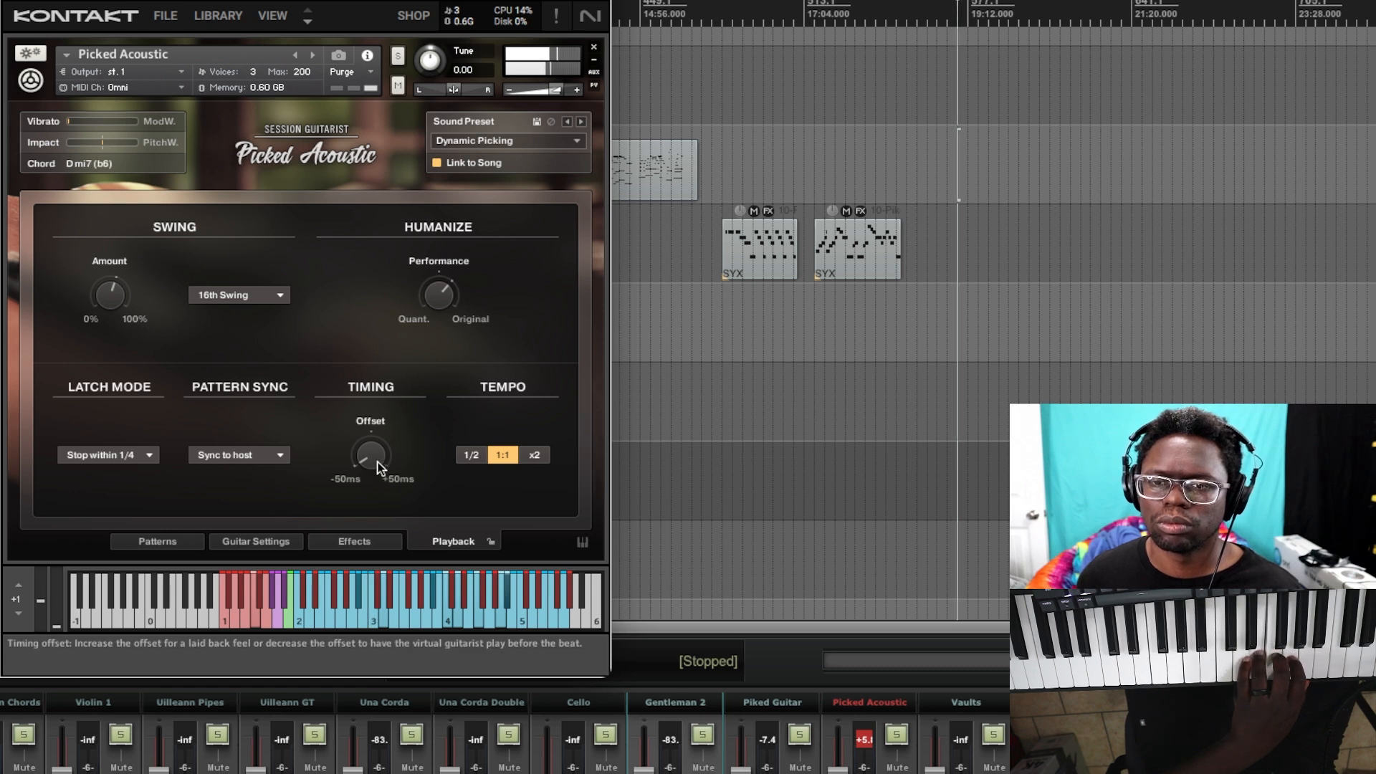
pyautogui.moveTo(373, 460); pyautogui.dragTo(384, 360)
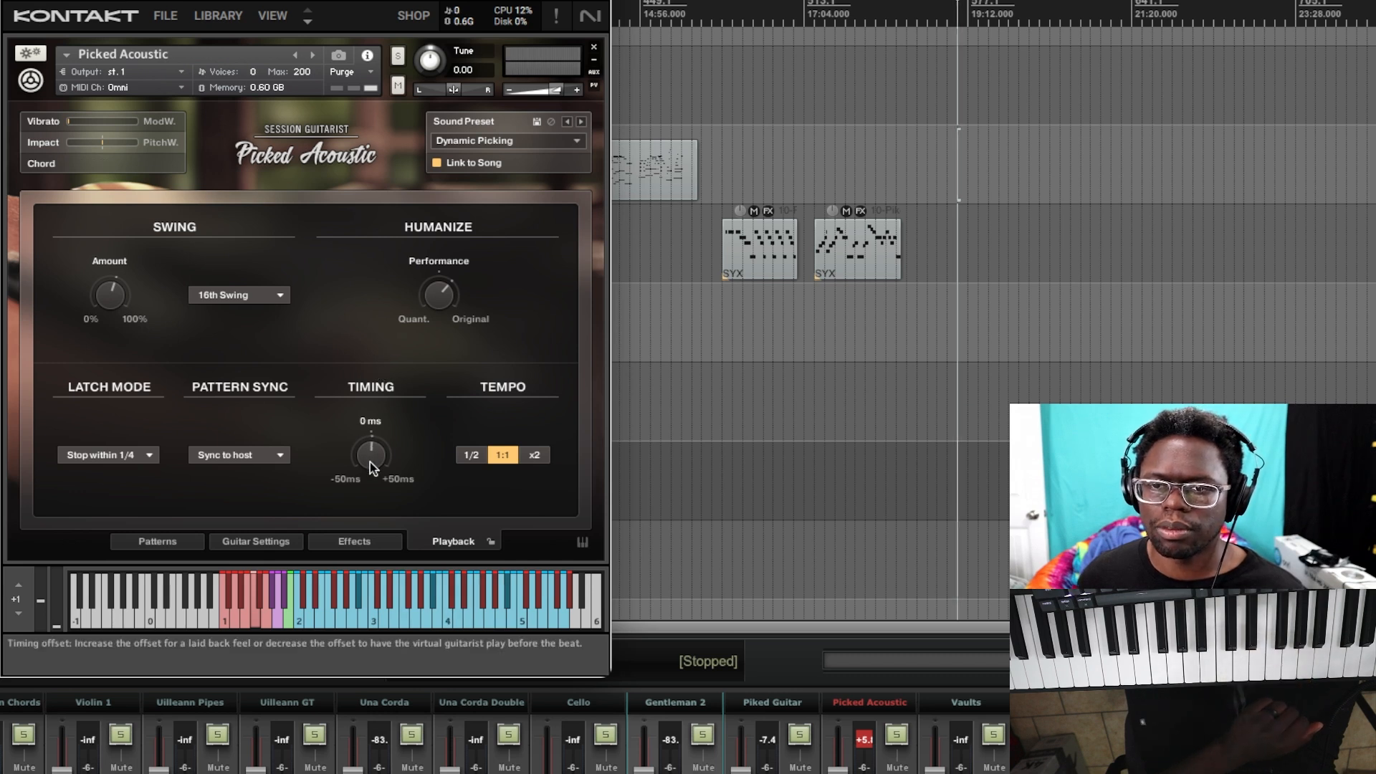
# Try the Pattern Sync at Start on key with the Busker patterns, and return it to Sync to host.
pyautogui.click(261, 454)
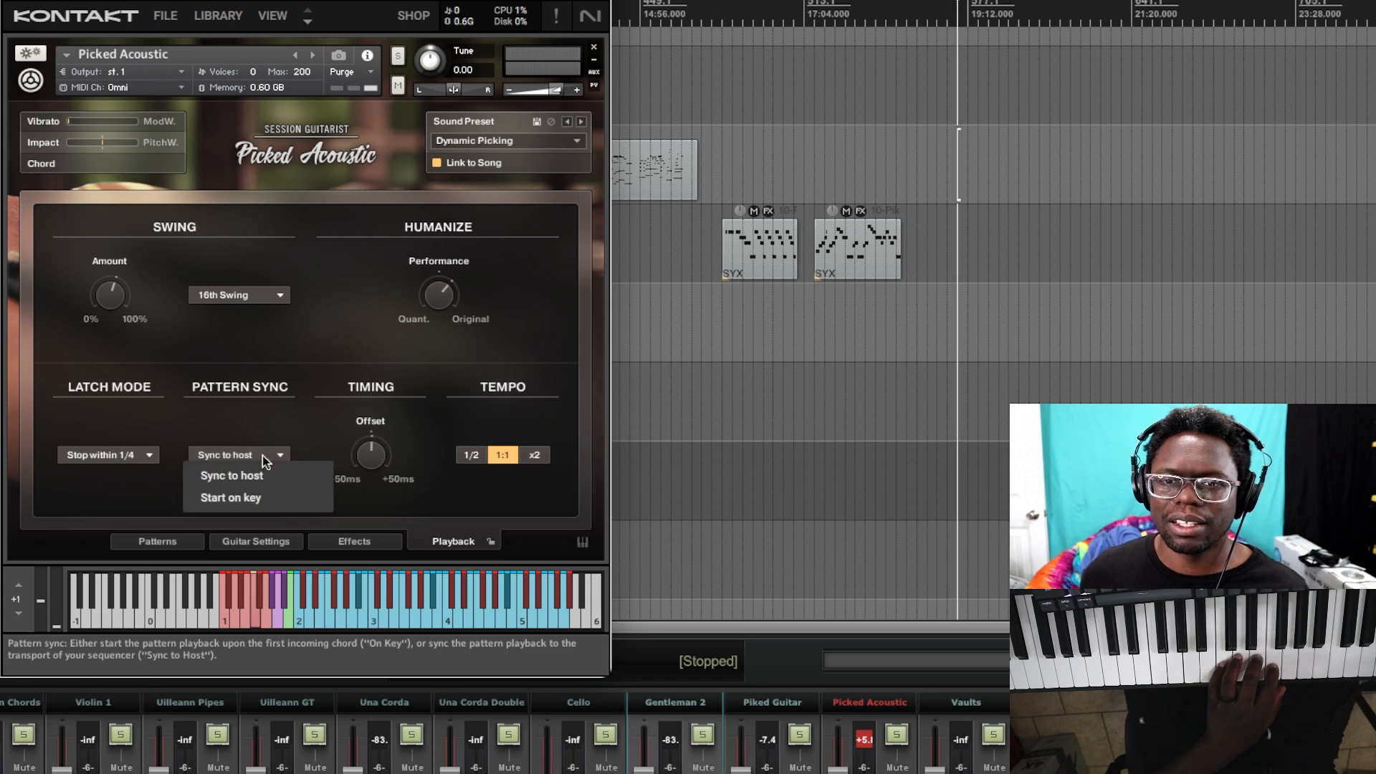
pyautogui.click(268, 499)
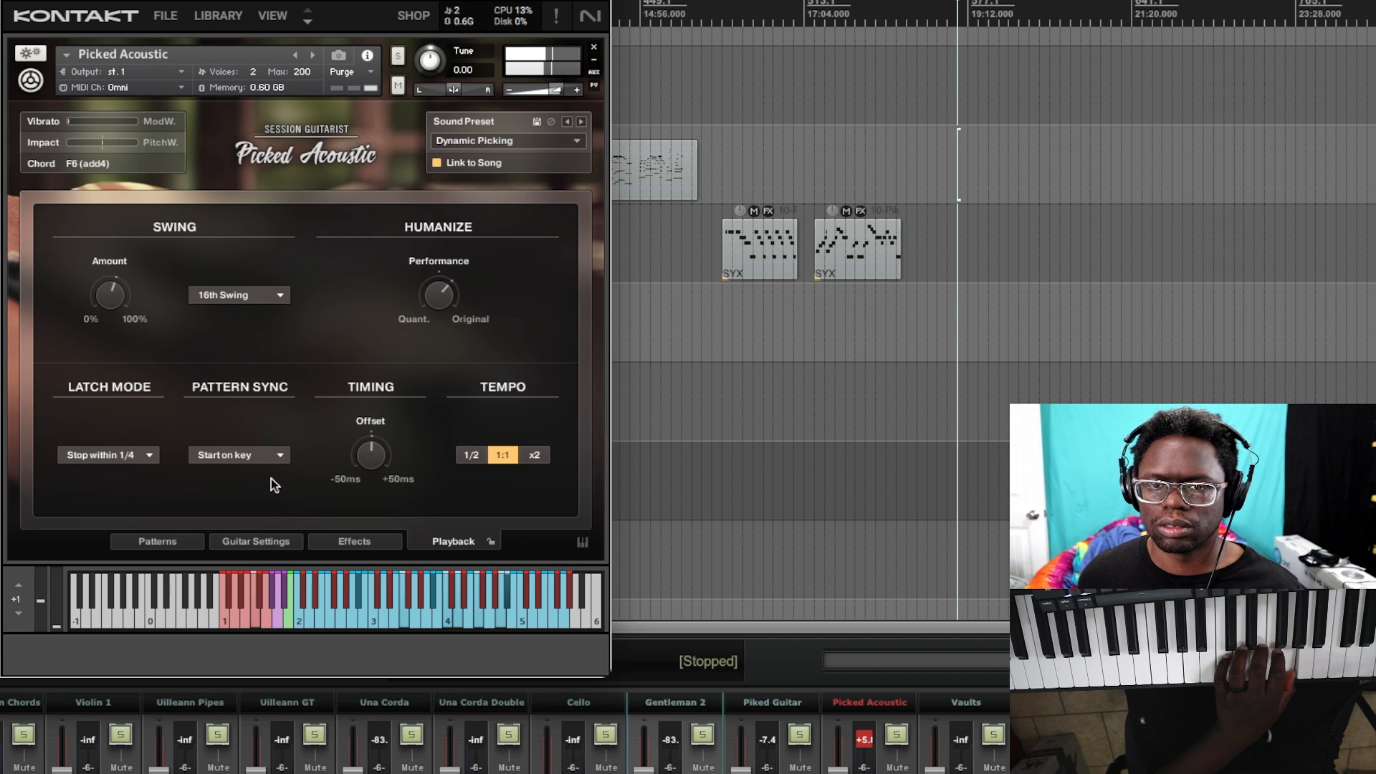
pyautogui.click(163, 543)
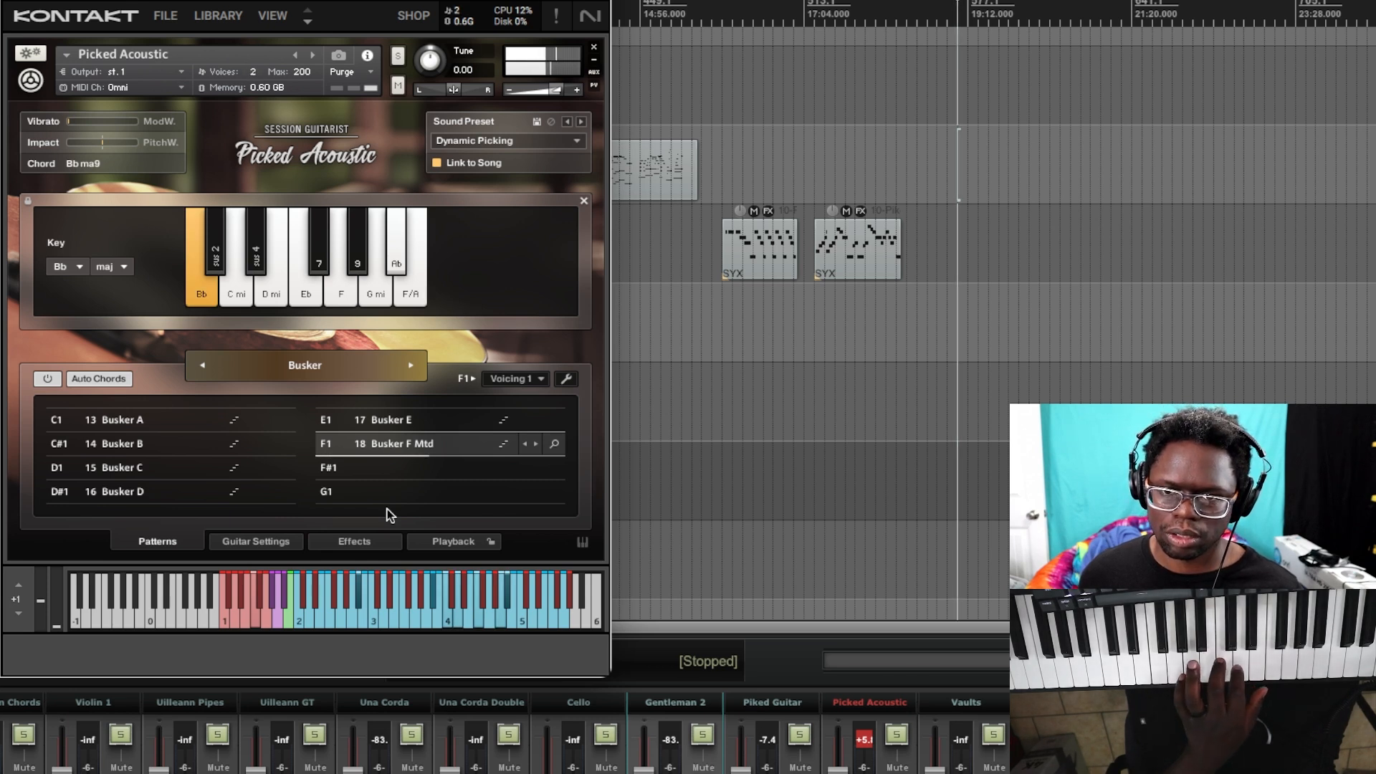
pyautogui.click(436, 541)
pyautogui.click(246, 458)
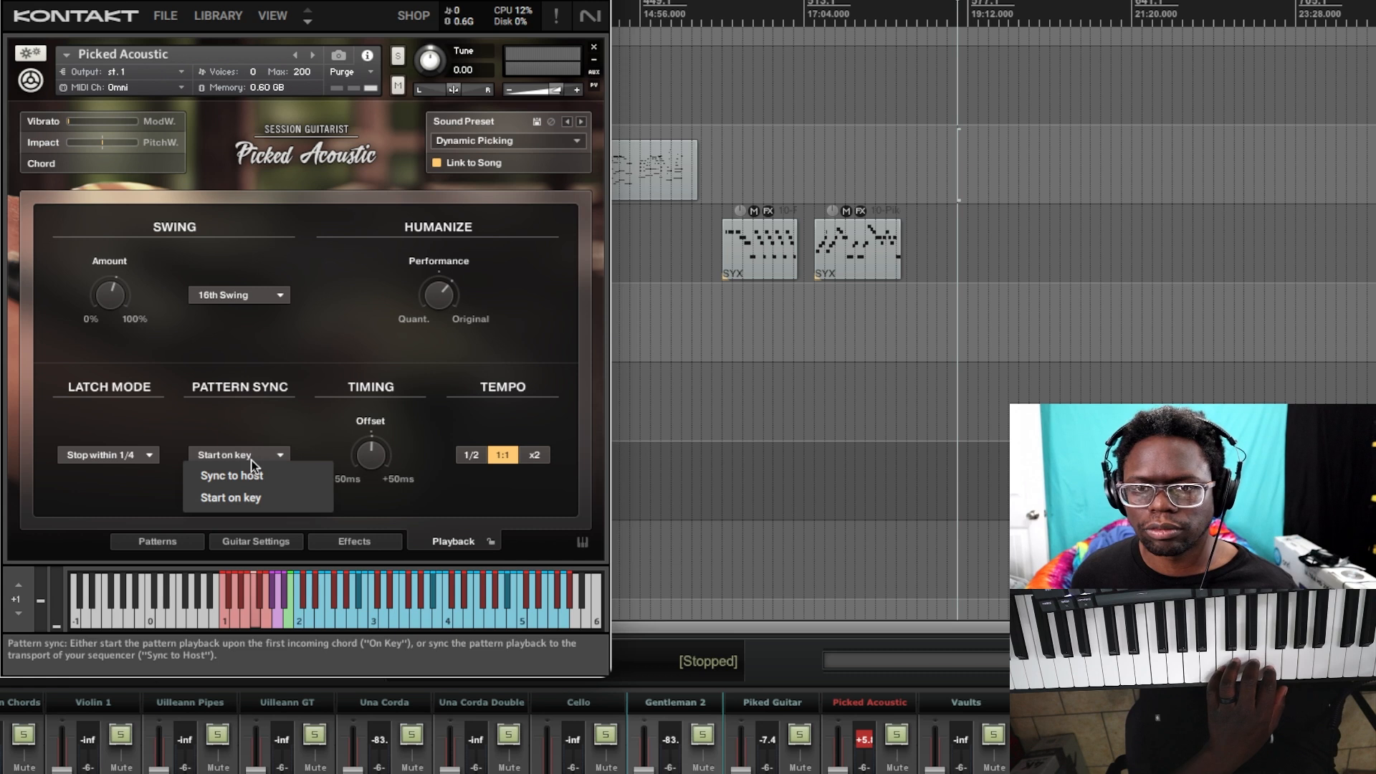
pyautogui.click(251, 477)
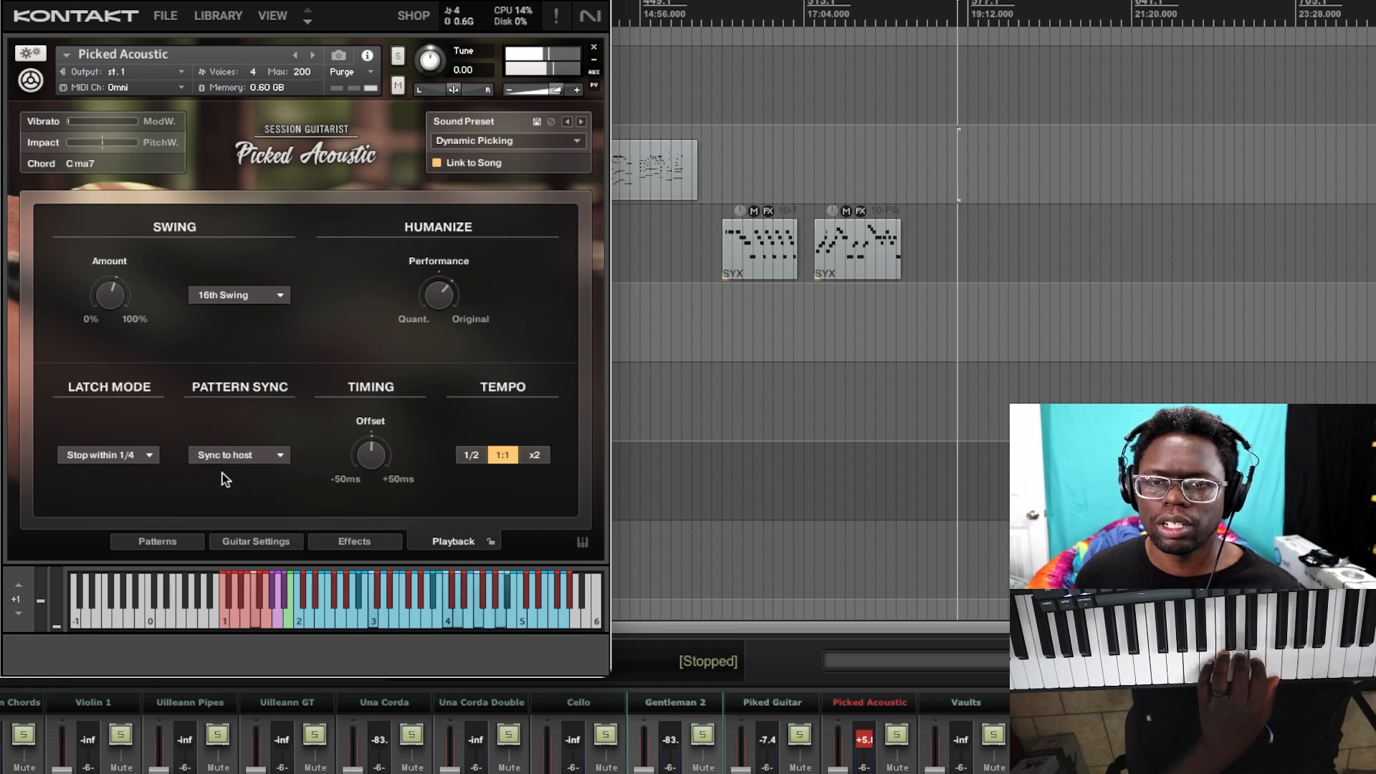
pyautogui.hscroll(1, 787, 706)
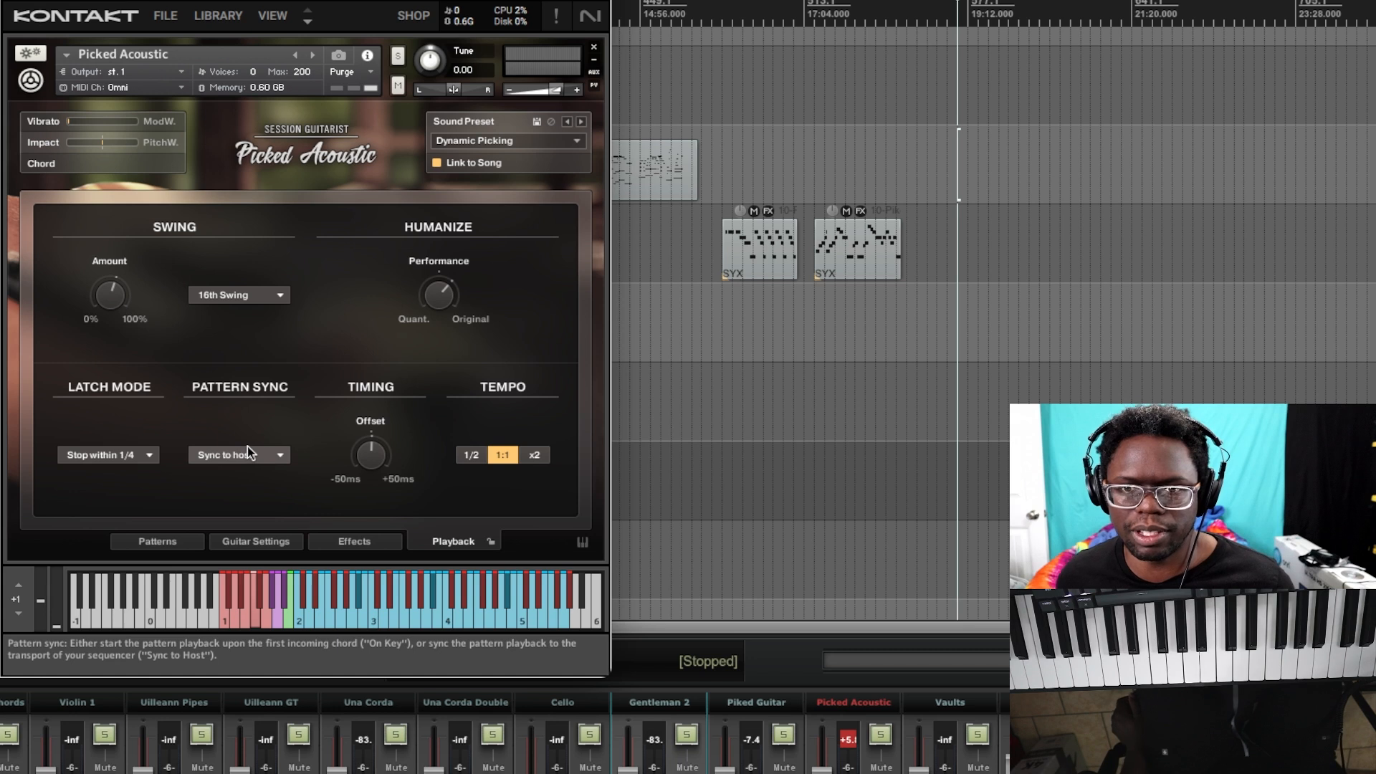
# Audition the Latch Mode at Stop within 1/1, Stop within 1/4 and Stop within 1/8.
pyautogui.click(143, 461)
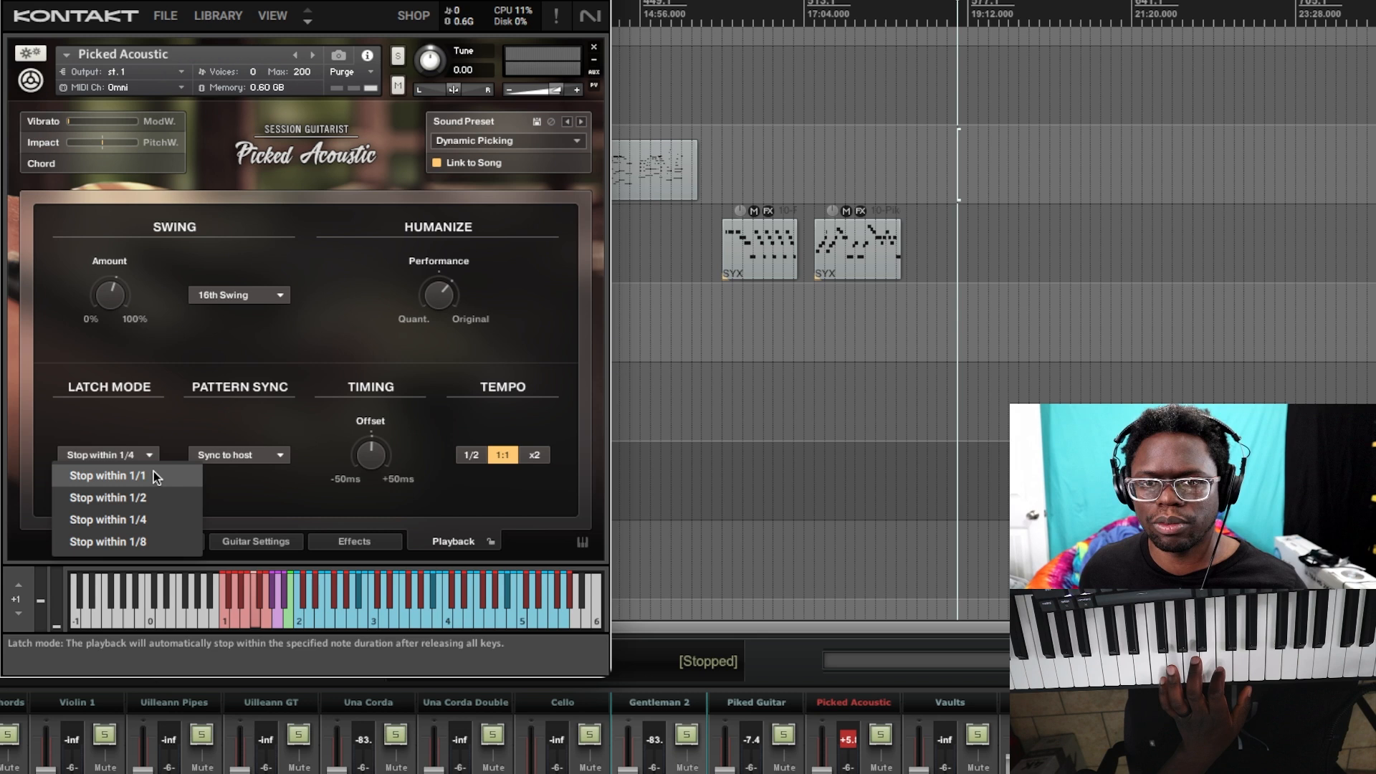
pyautogui.click(152, 476)
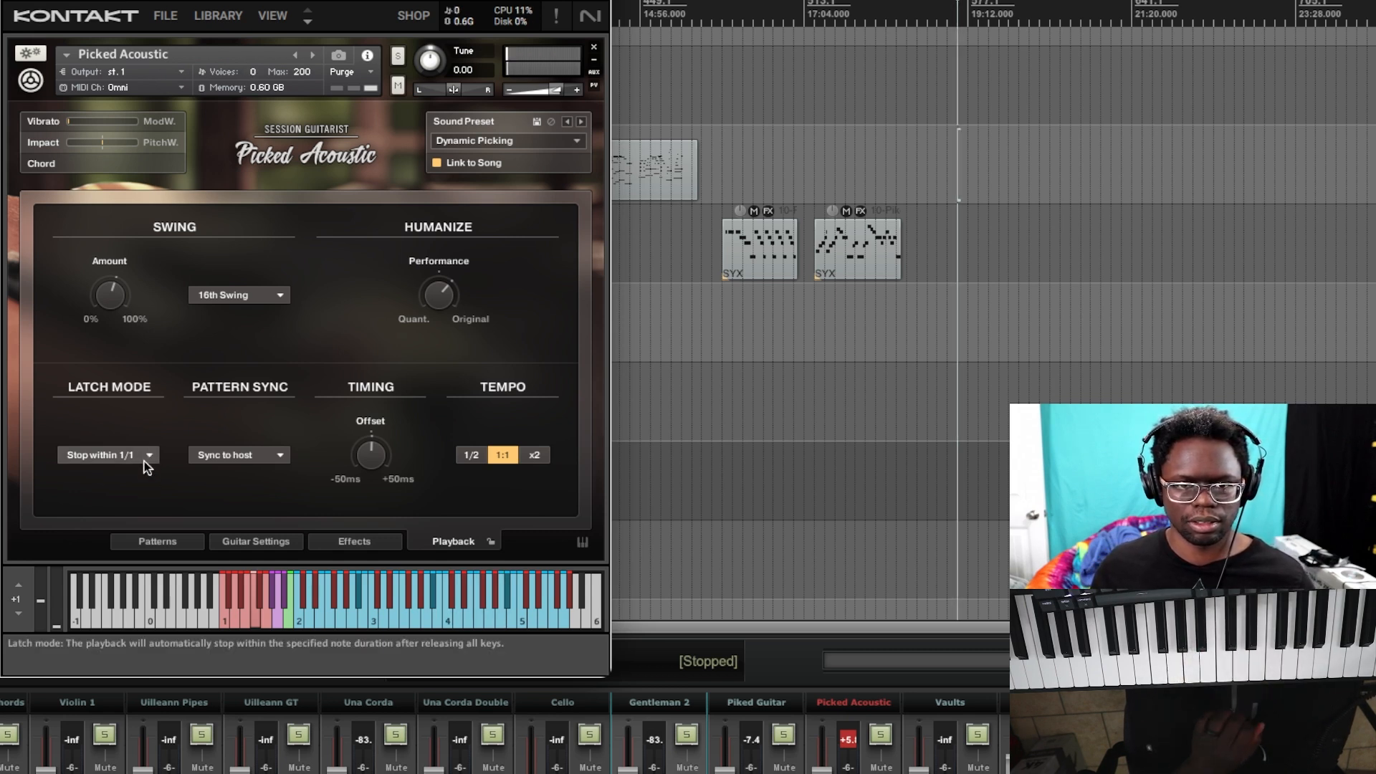
pyautogui.click(146, 459)
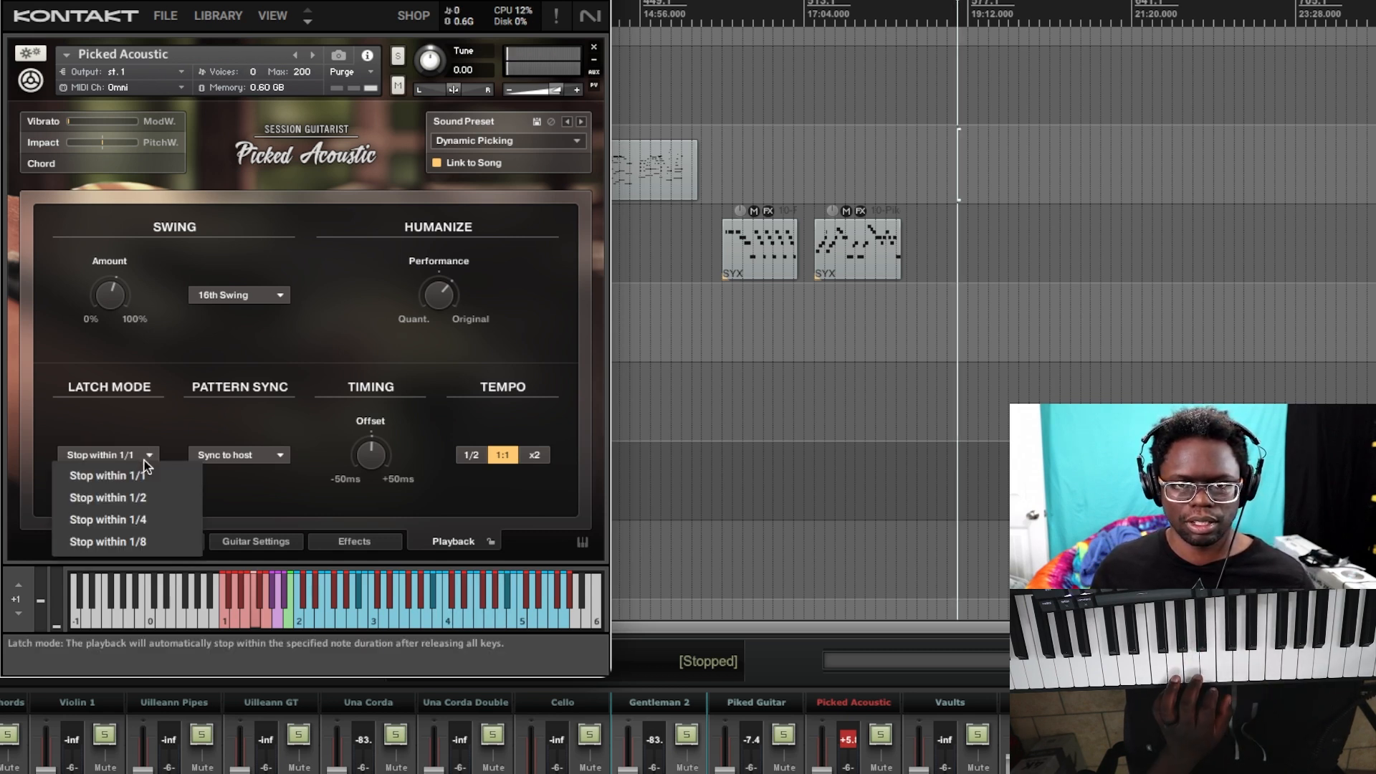
pyautogui.click(157, 519)
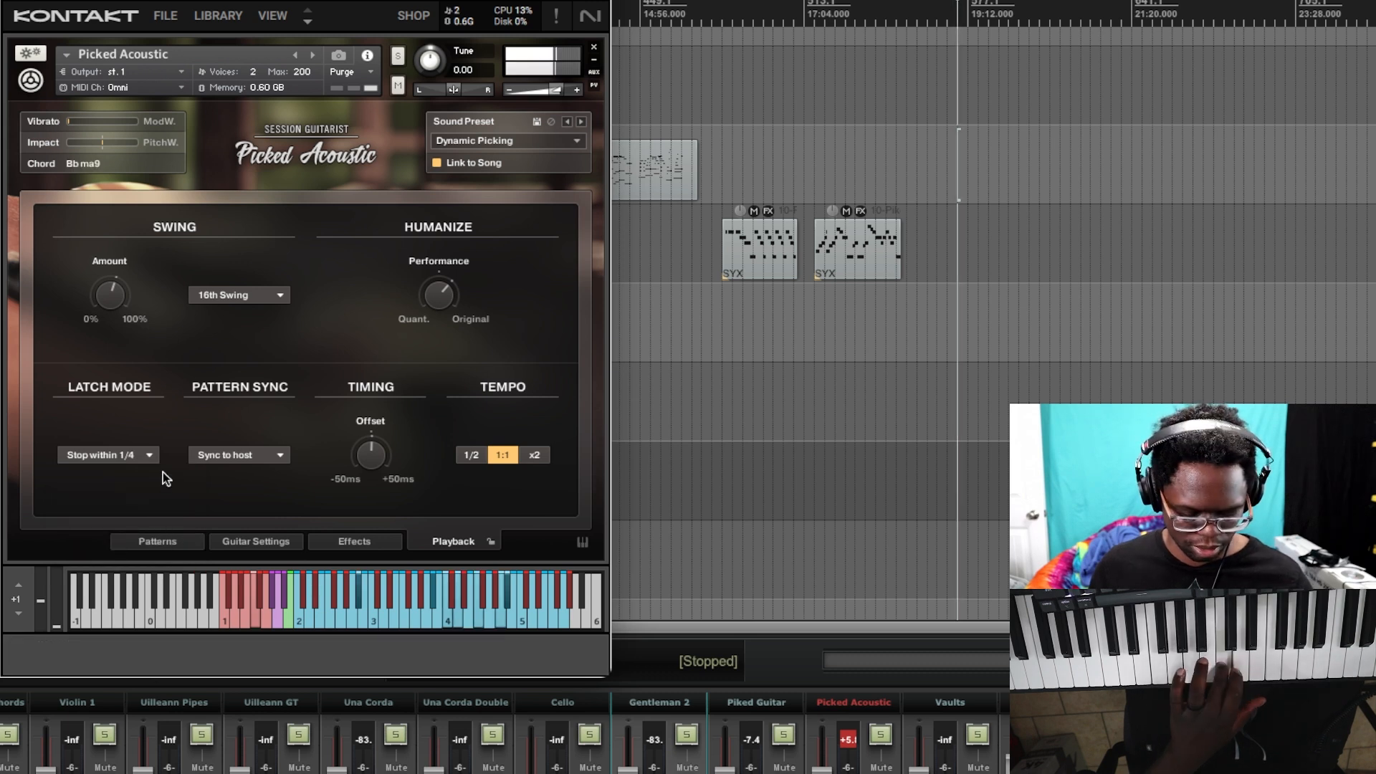
pyautogui.click(142, 459)
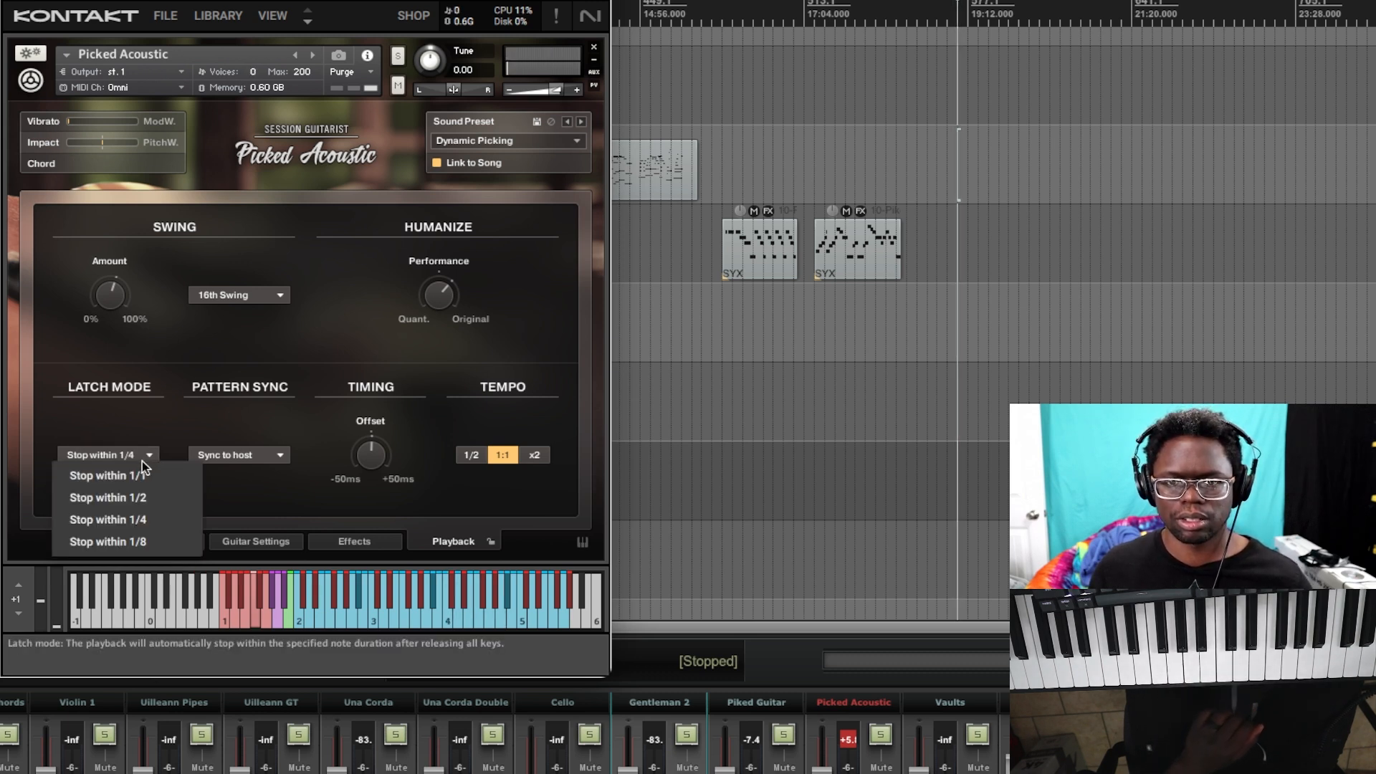
pyautogui.click(155, 539)
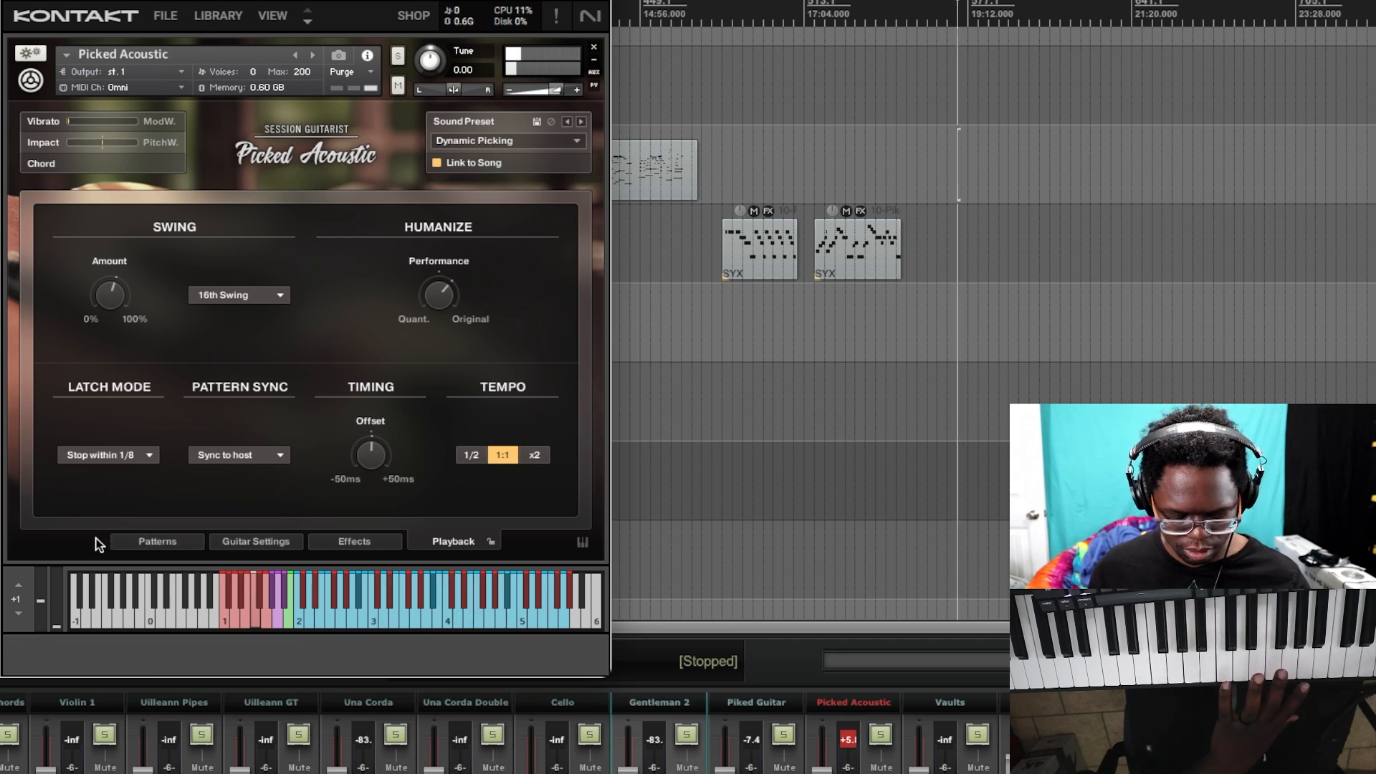
# Compare the Latch Mode at Stop within 1/2 and Stop within 1/1, and leave it at Stop within 1/2.
pyautogui.click(127, 454)
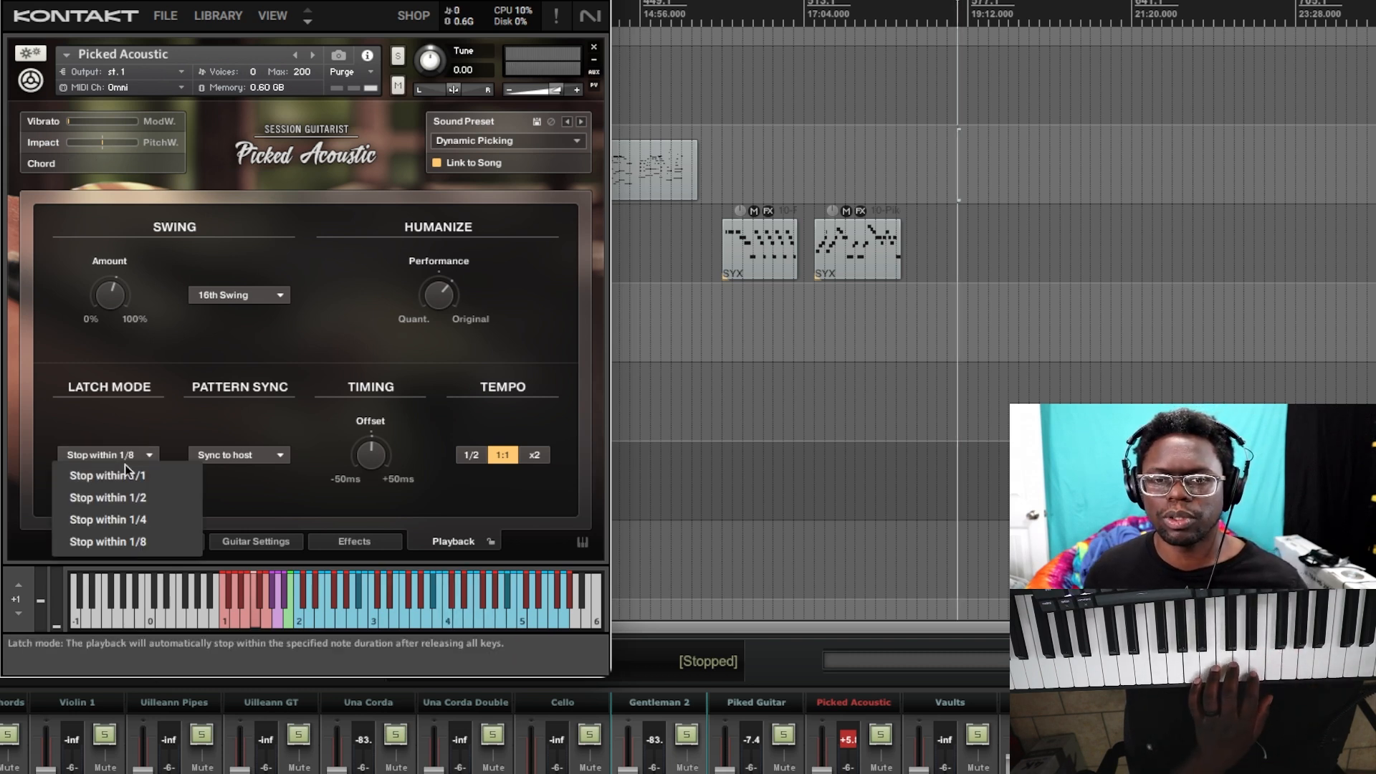
pyautogui.click(148, 521)
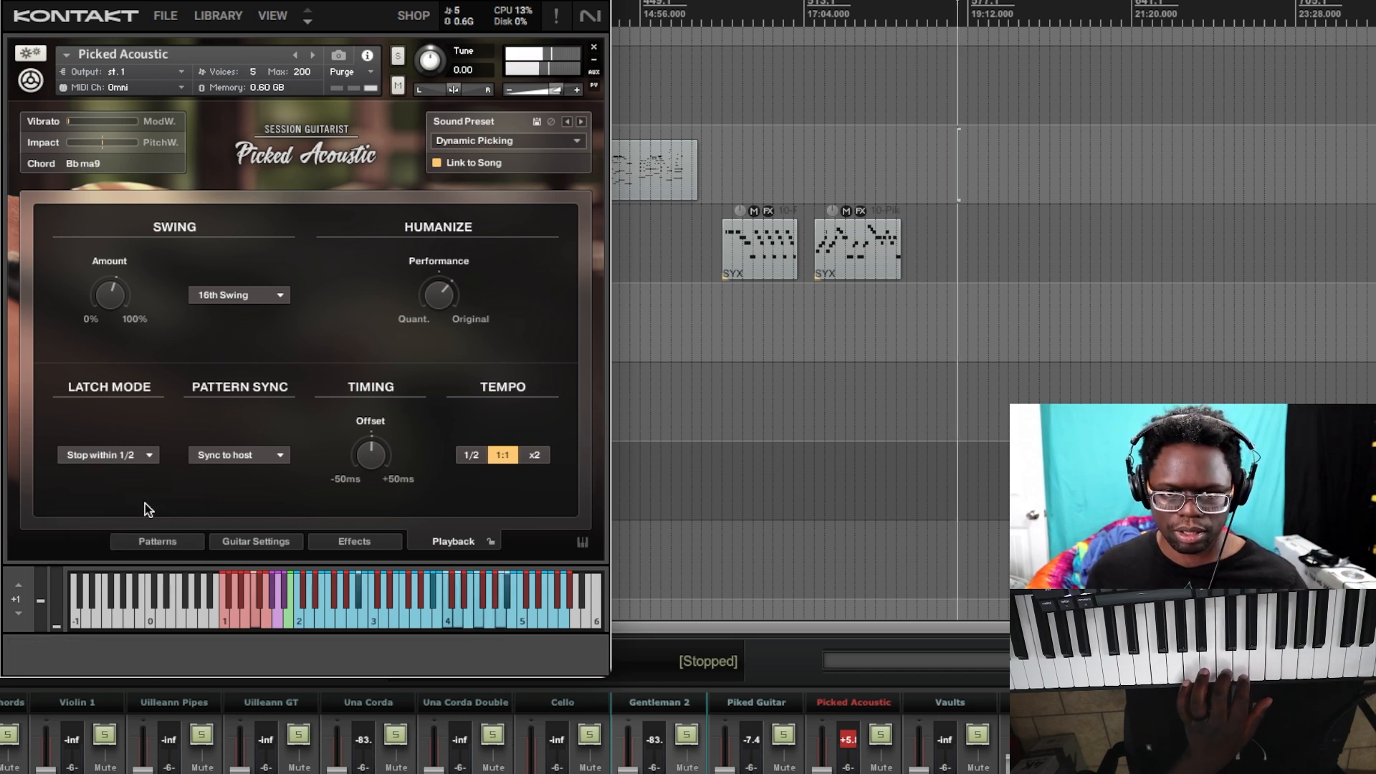
pyautogui.click(139, 455)
pyautogui.click(134, 480)
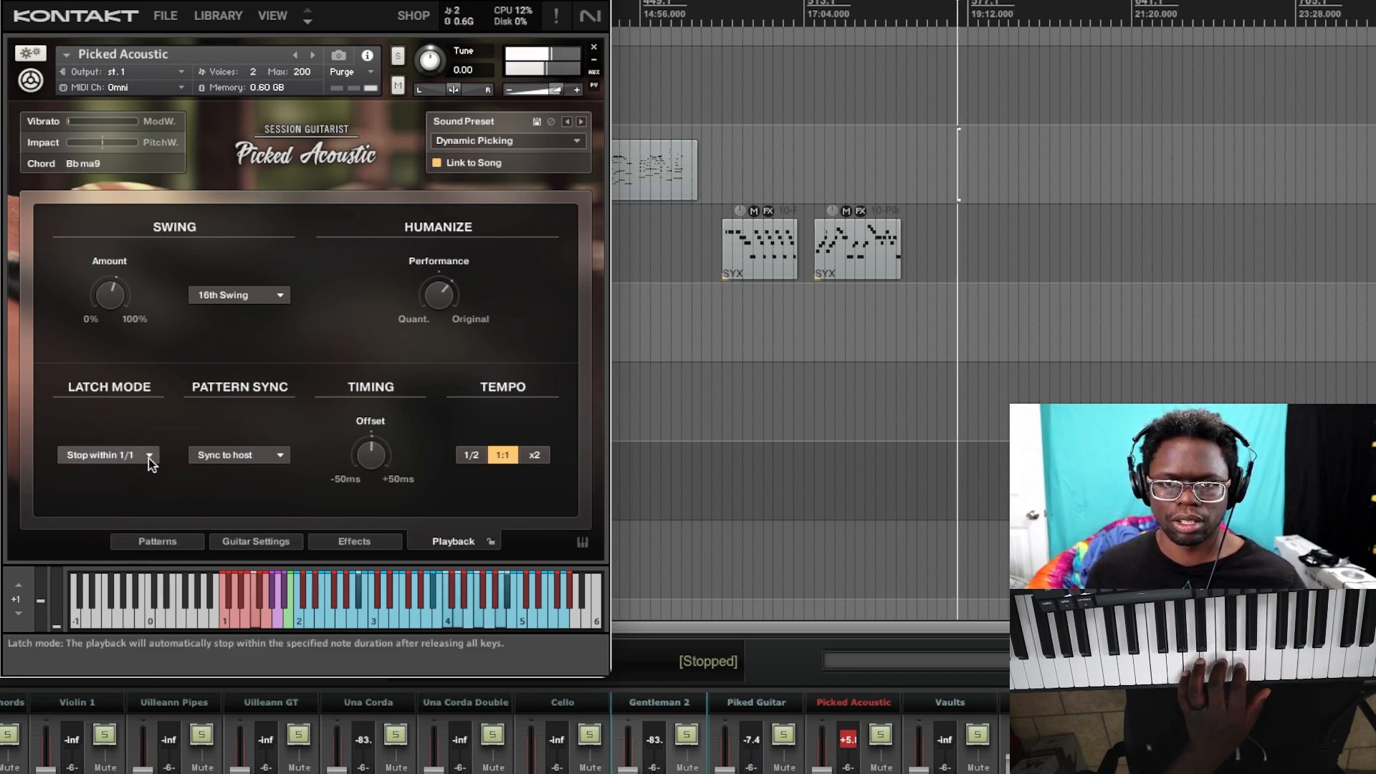
pyautogui.click(148, 458)
pyautogui.click(145, 498)
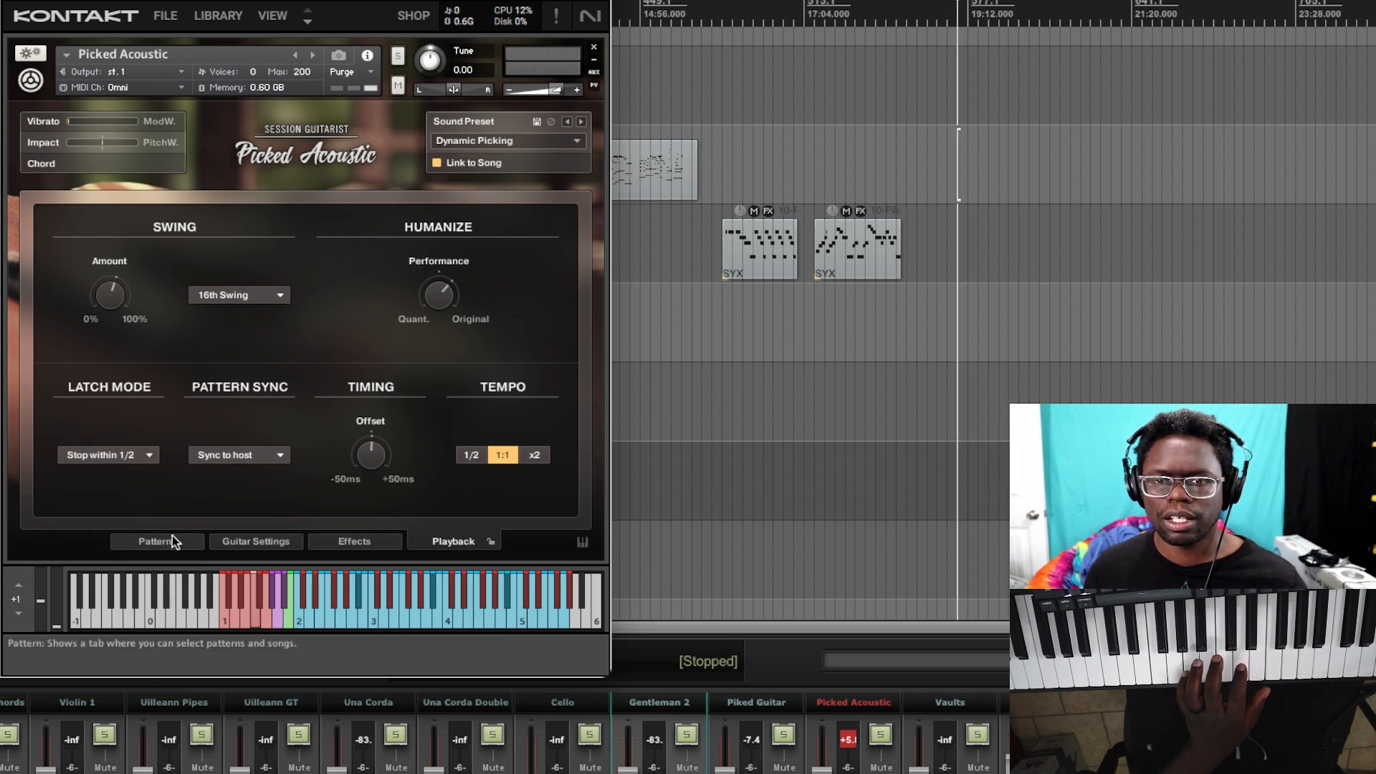
# Audition the Busker pattern, set the Latch Mode to Stop within 1/8, and return to the song's patterns.
pyautogui.click(161, 543)
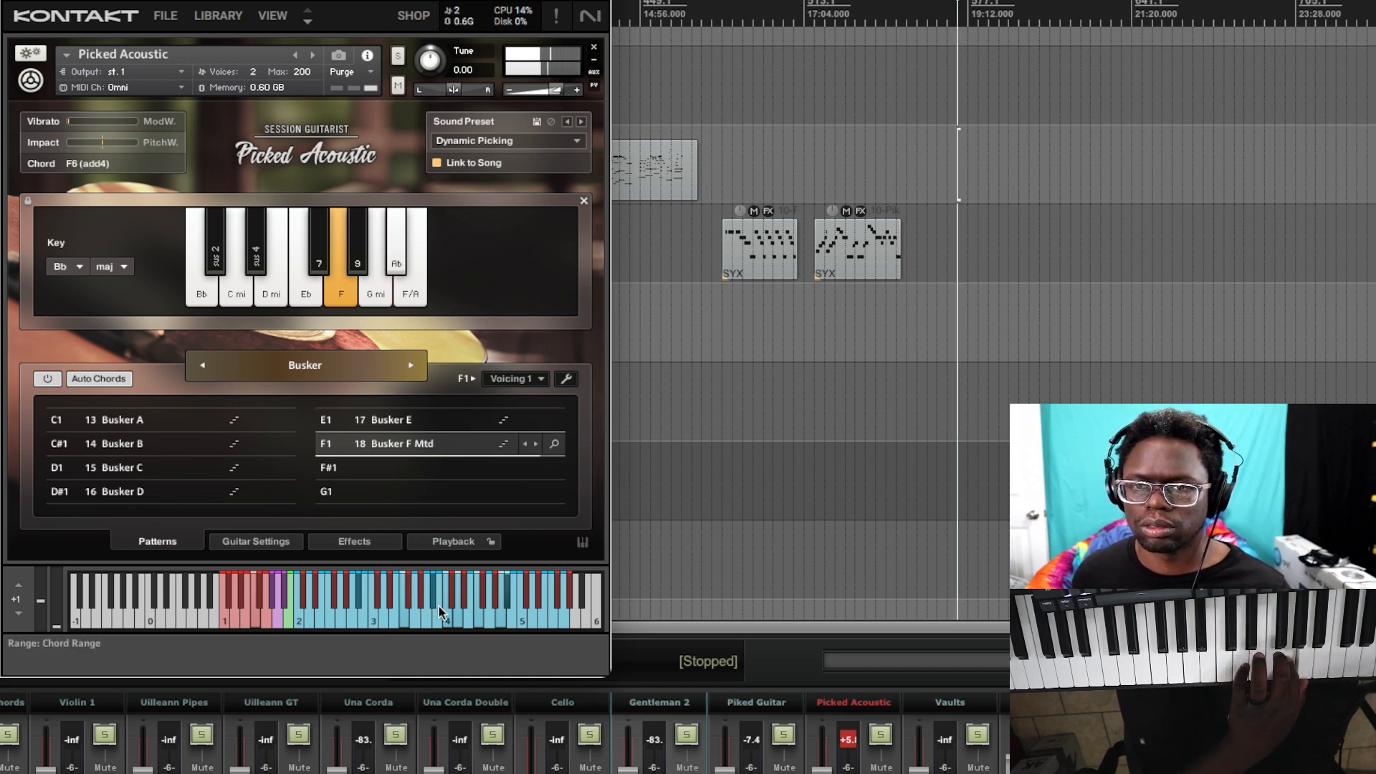
pyautogui.click(453, 542)
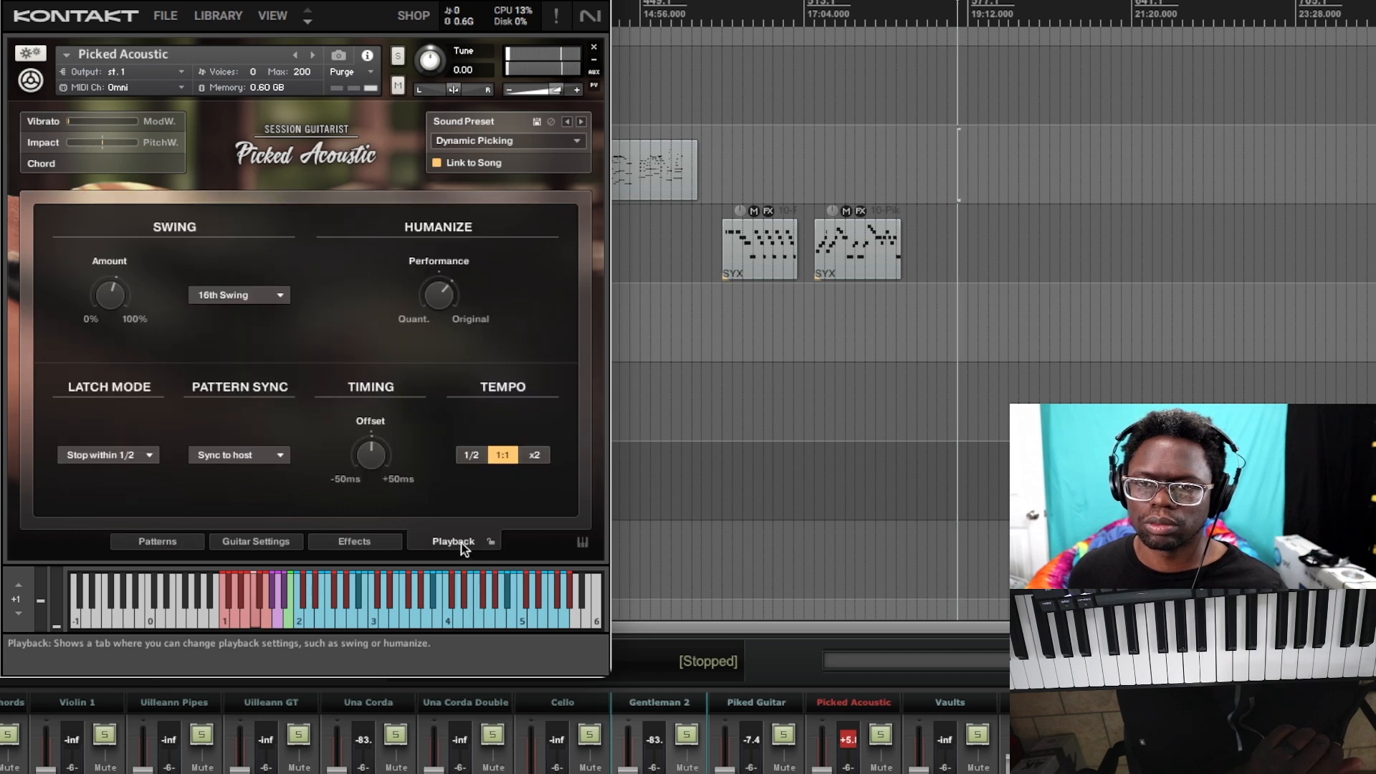
pyautogui.click(144, 456)
pyautogui.click(144, 539)
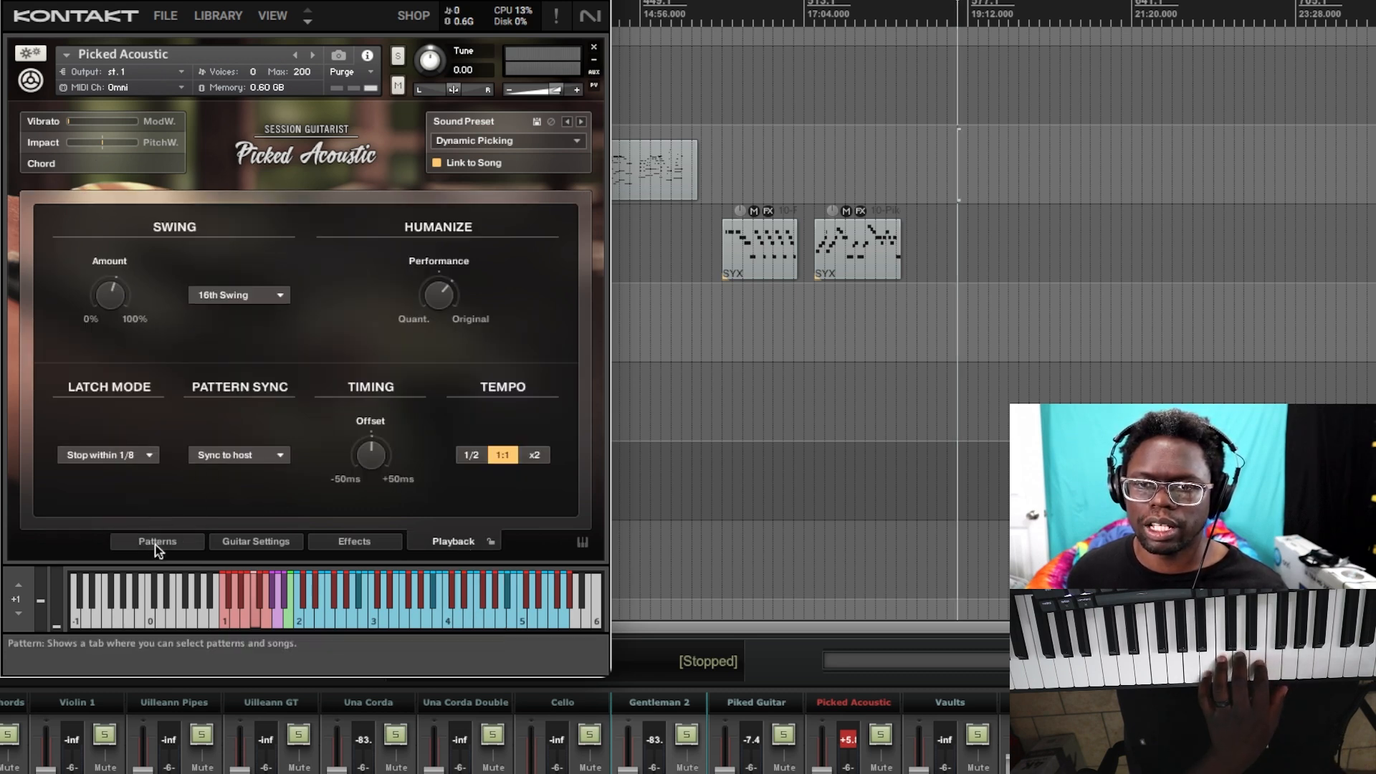
pyautogui.click(158, 543)
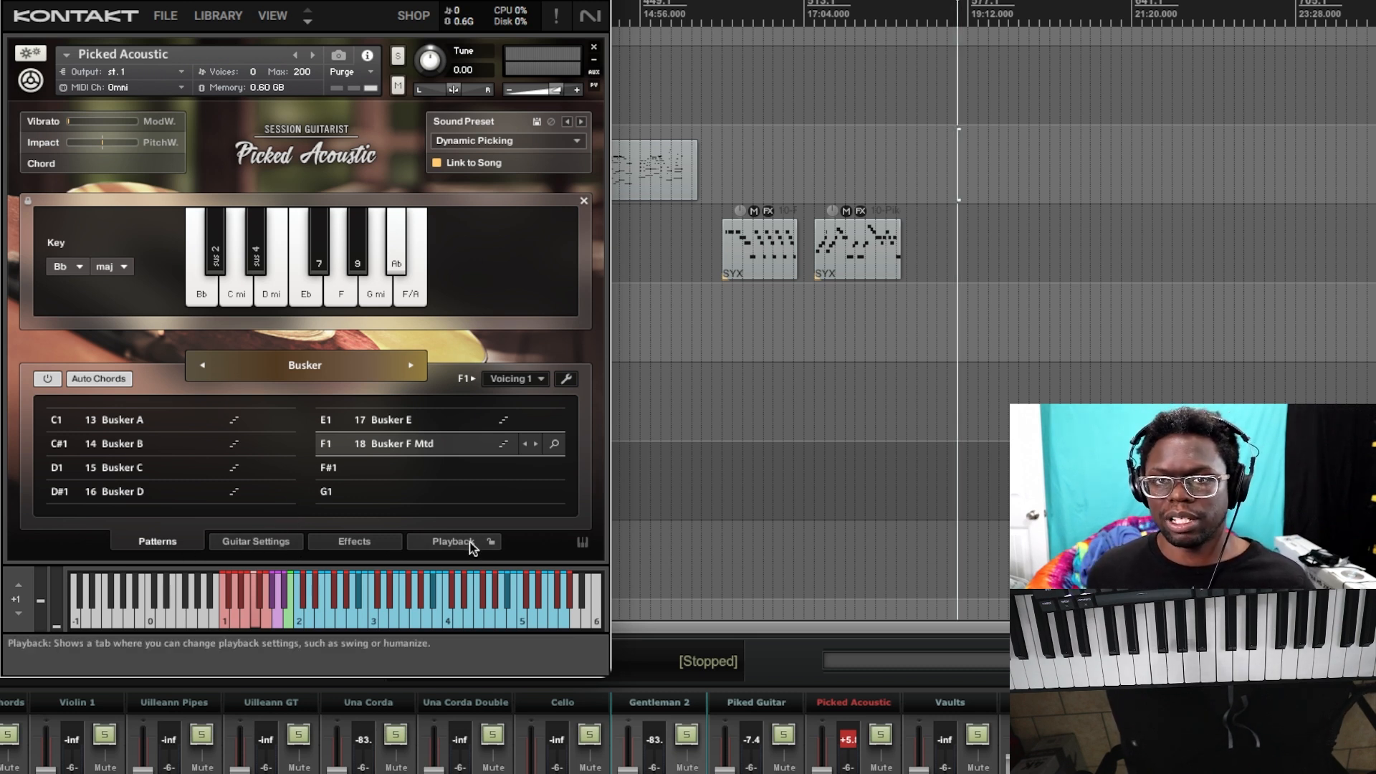
# Load the Picked Acoustic (Melody) instrument from the Session Guitarist library.
pyautogui.click(227, 23)
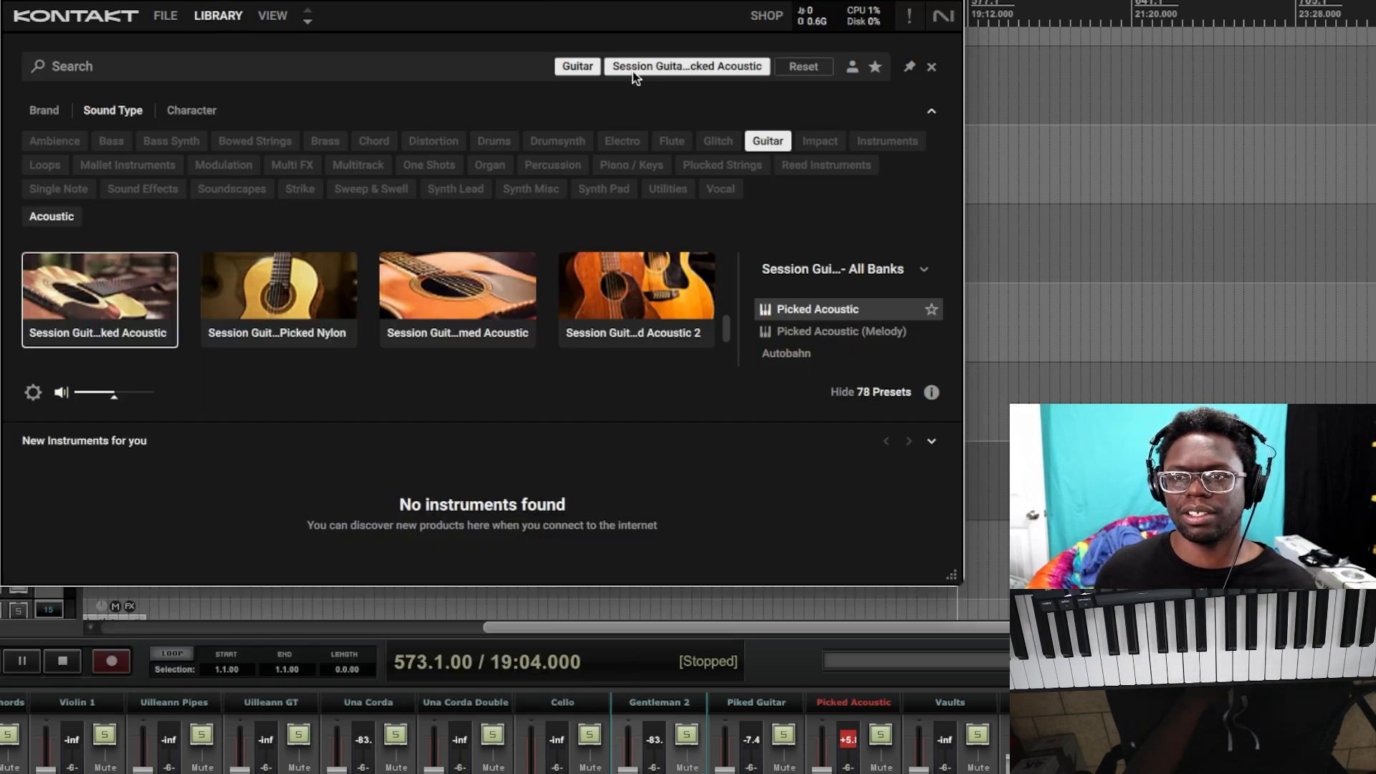
pyautogui.click(853, 333)
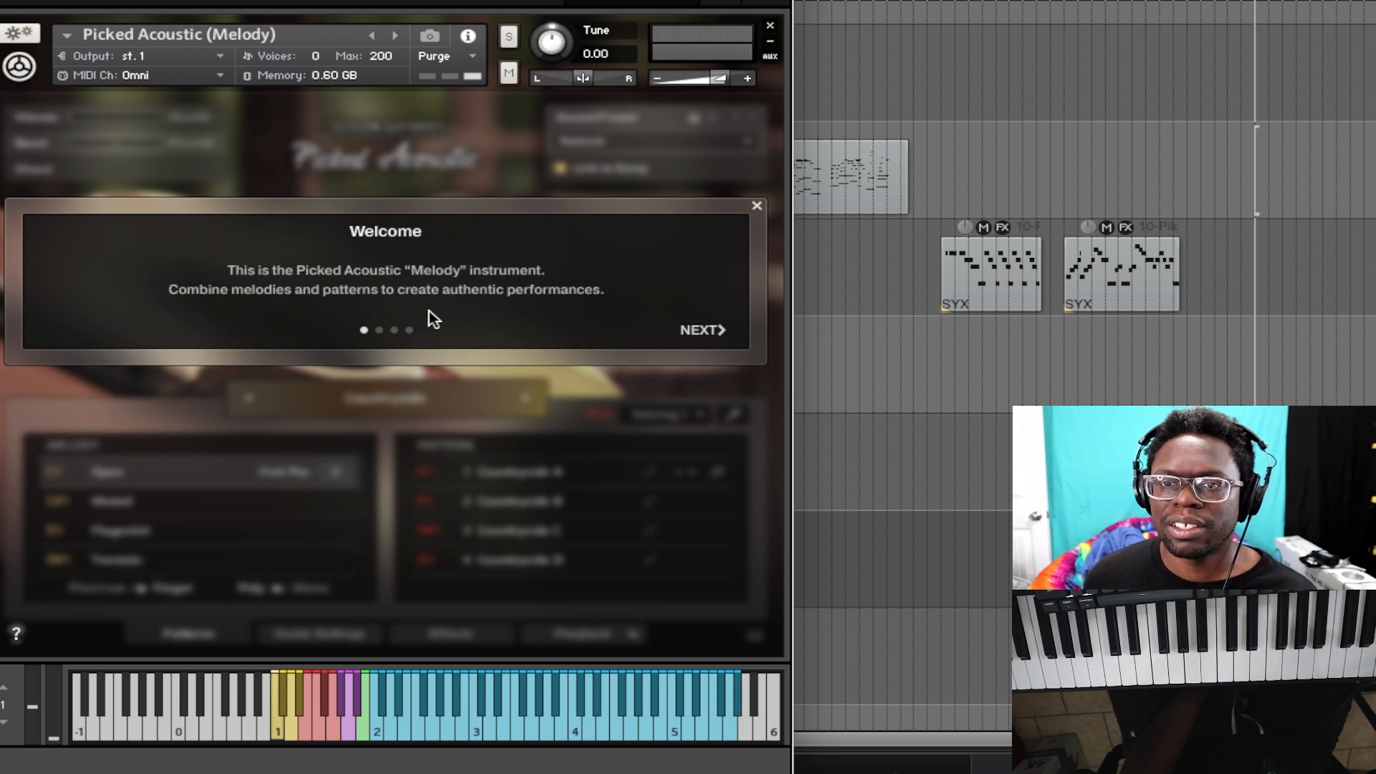
# Read the Melody Articulation and Pattern pages of the instrument's welcome tour.
pyautogui.click(704, 329)
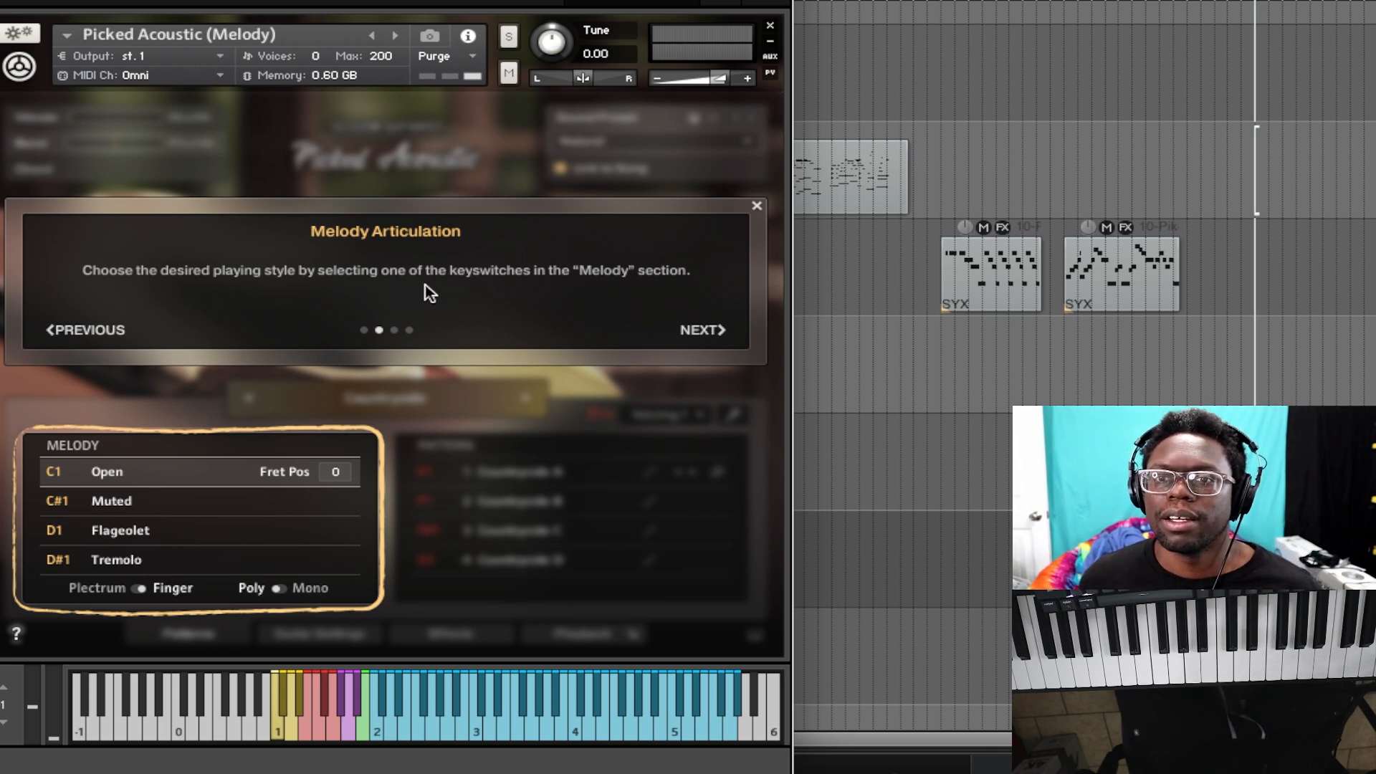
pyautogui.click(720, 334)
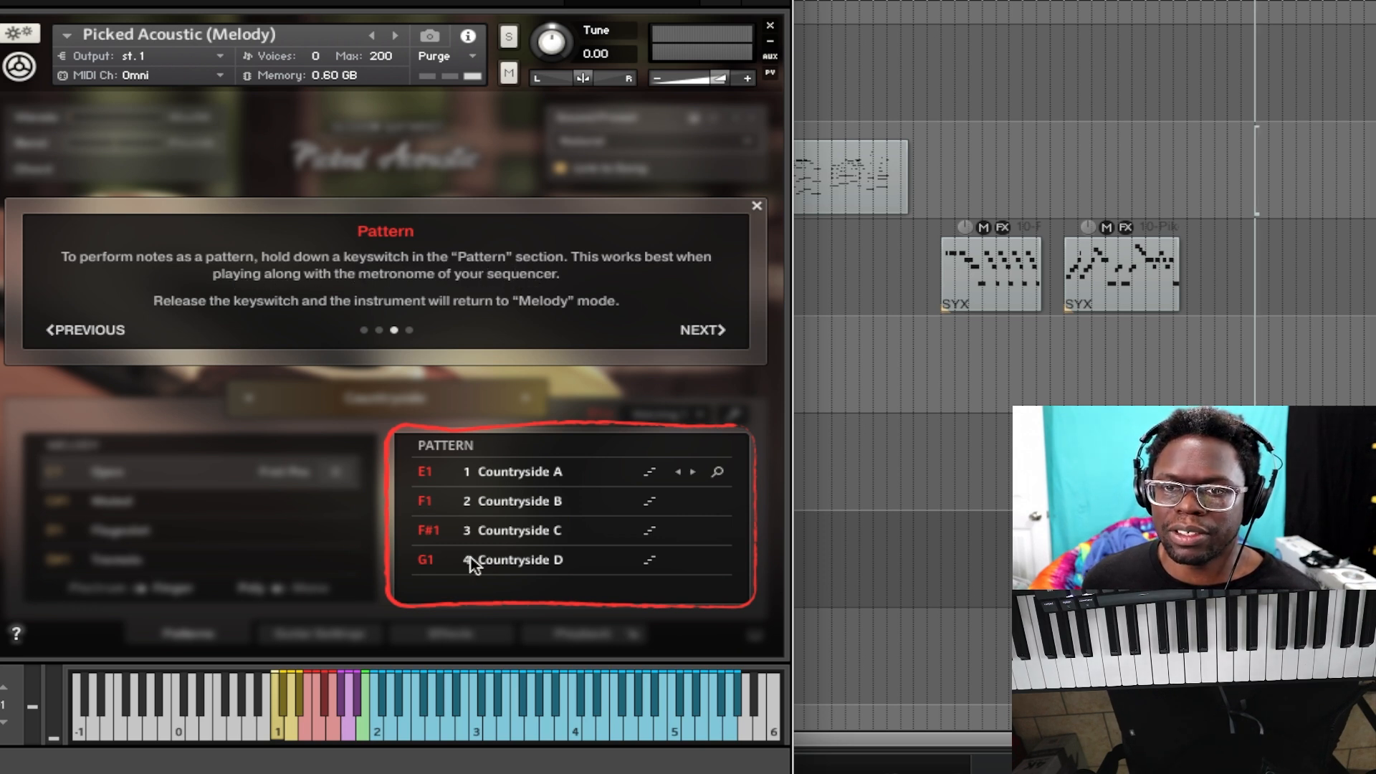
pyautogui.click(102, 326)
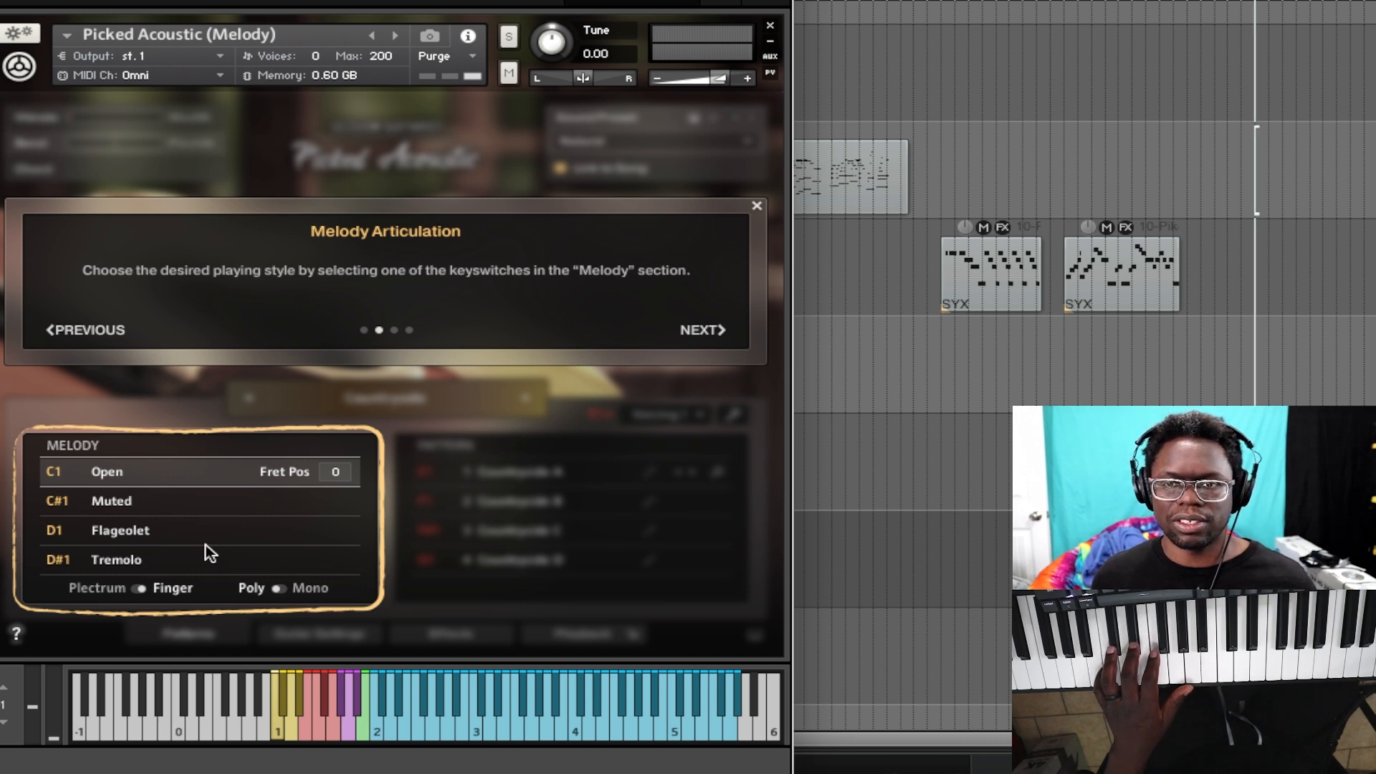
pyautogui.click(711, 329)
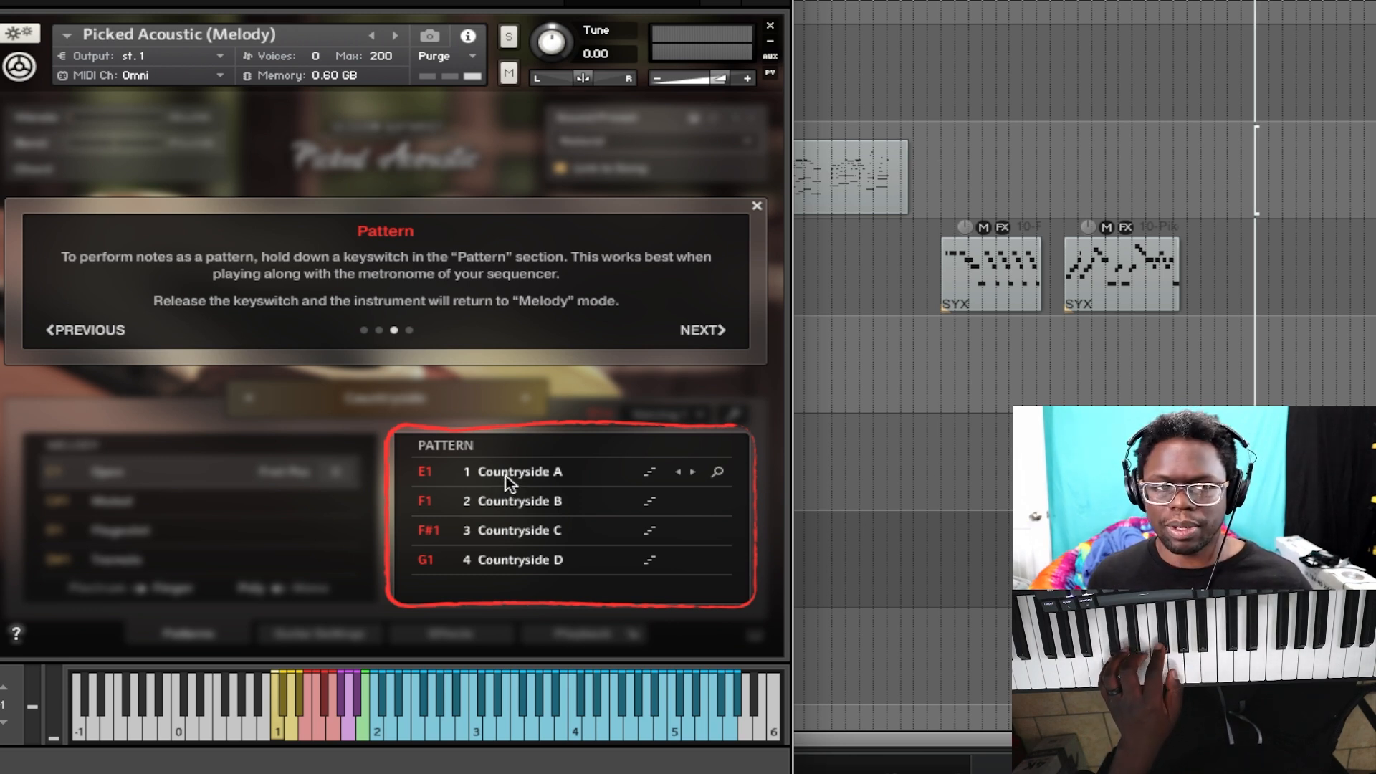
# Finish the welcome tour, set the Default Mode to Pattern in the playback settings, and audition the Countryside A pattern.
pyautogui.click(713, 334)
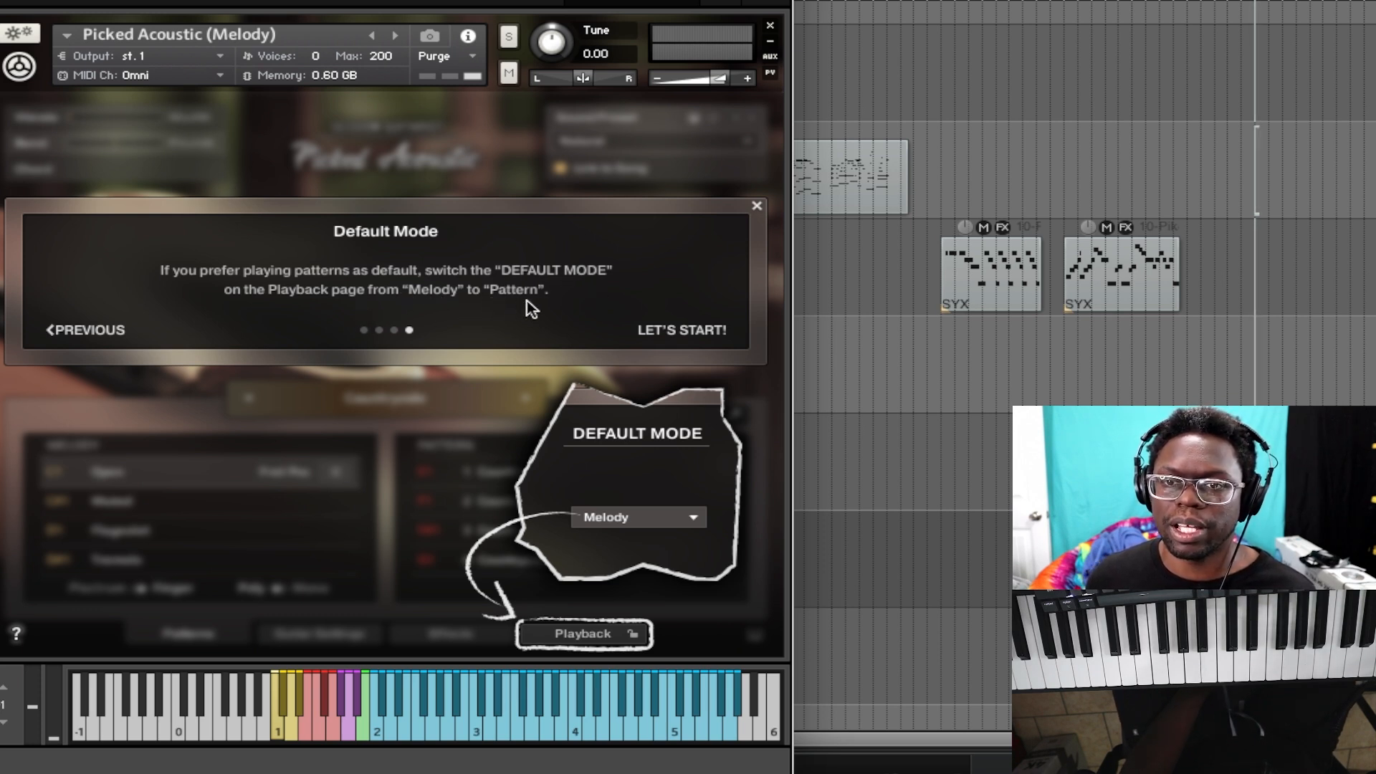
pyautogui.click(671, 337)
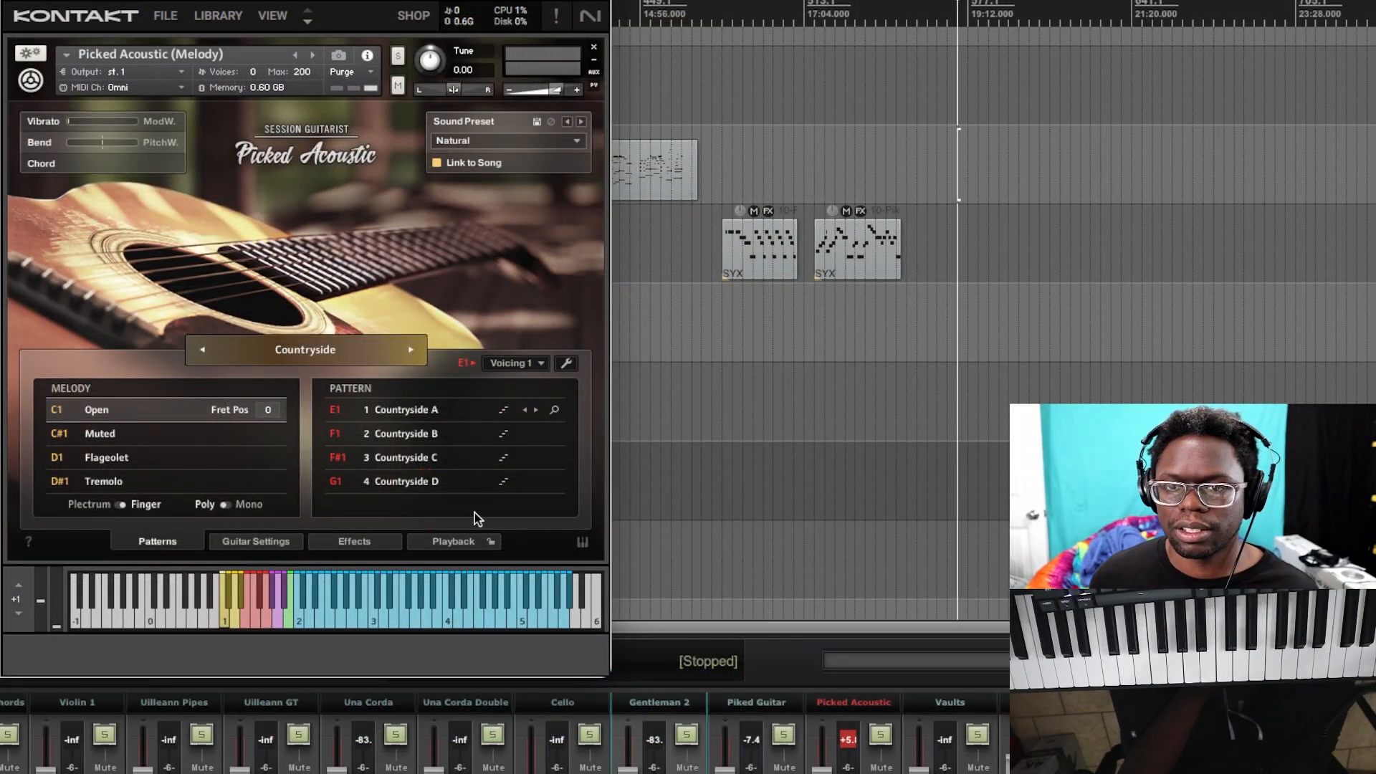
pyautogui.click(462, 545)
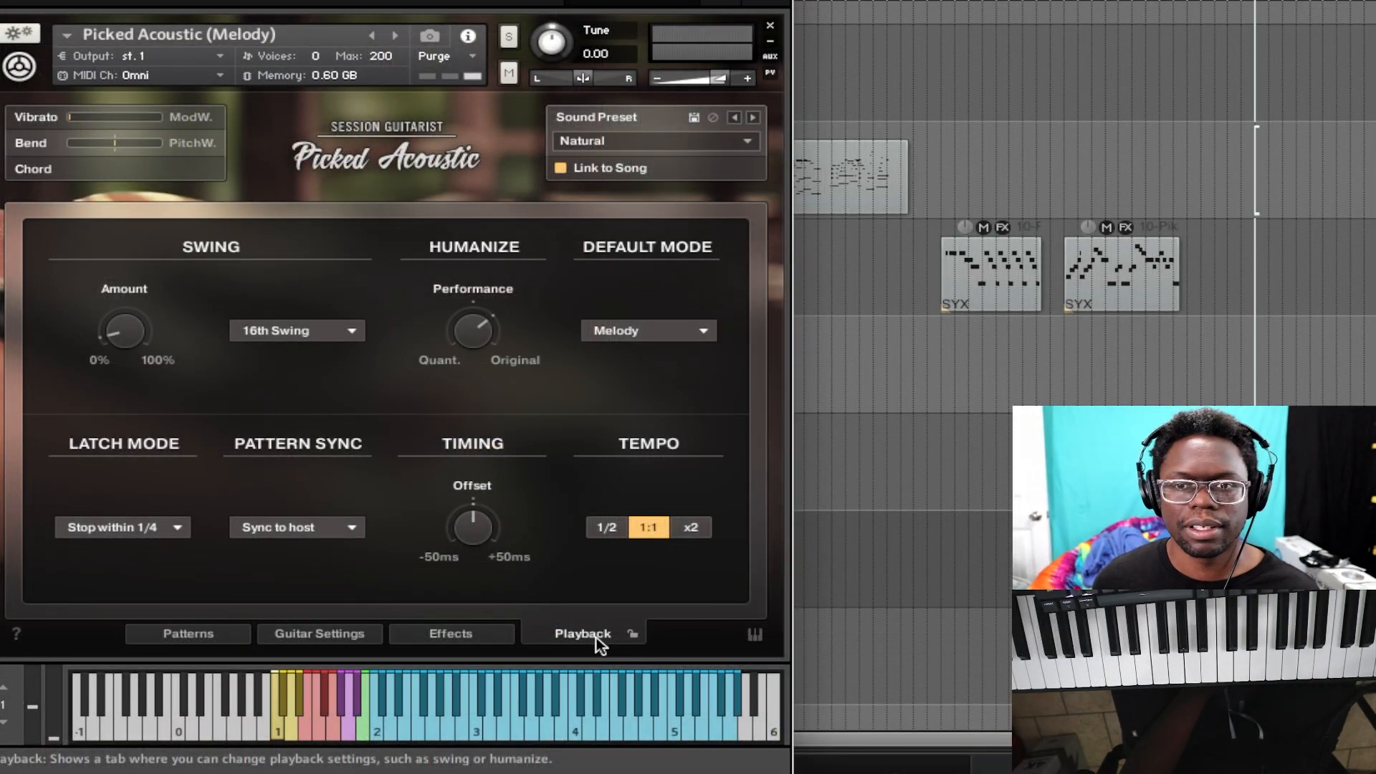
pyautogui.click(648, 332)
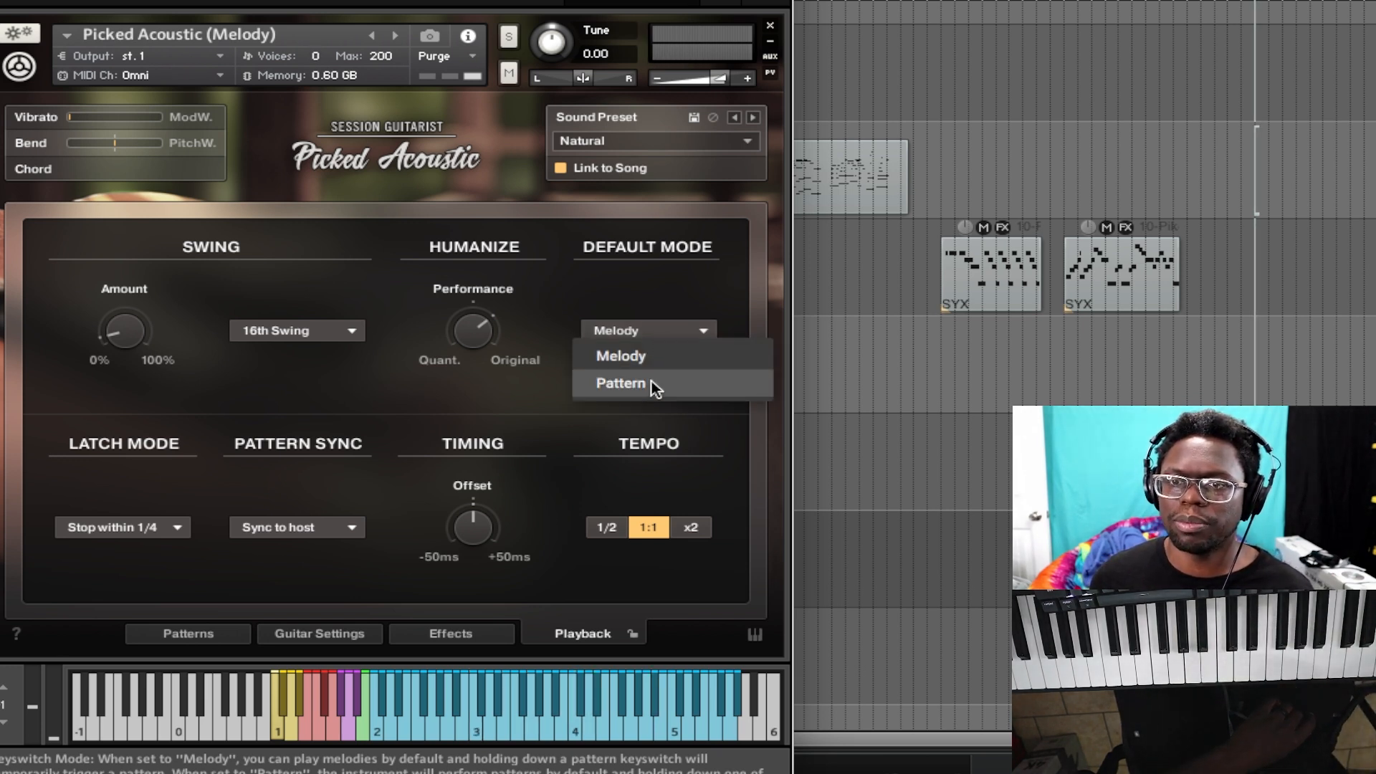
pyautogui.click(620, 383)
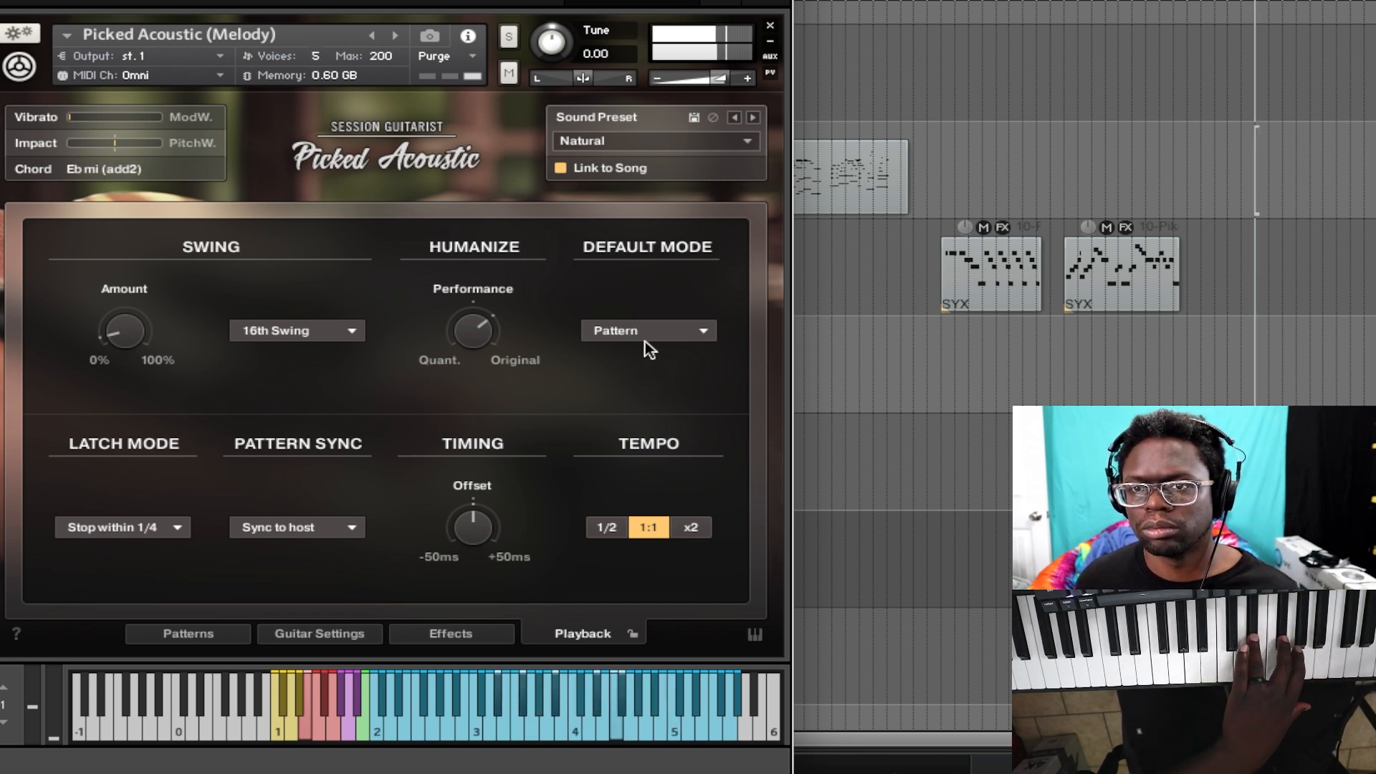
pyautogui.click(187, 635)
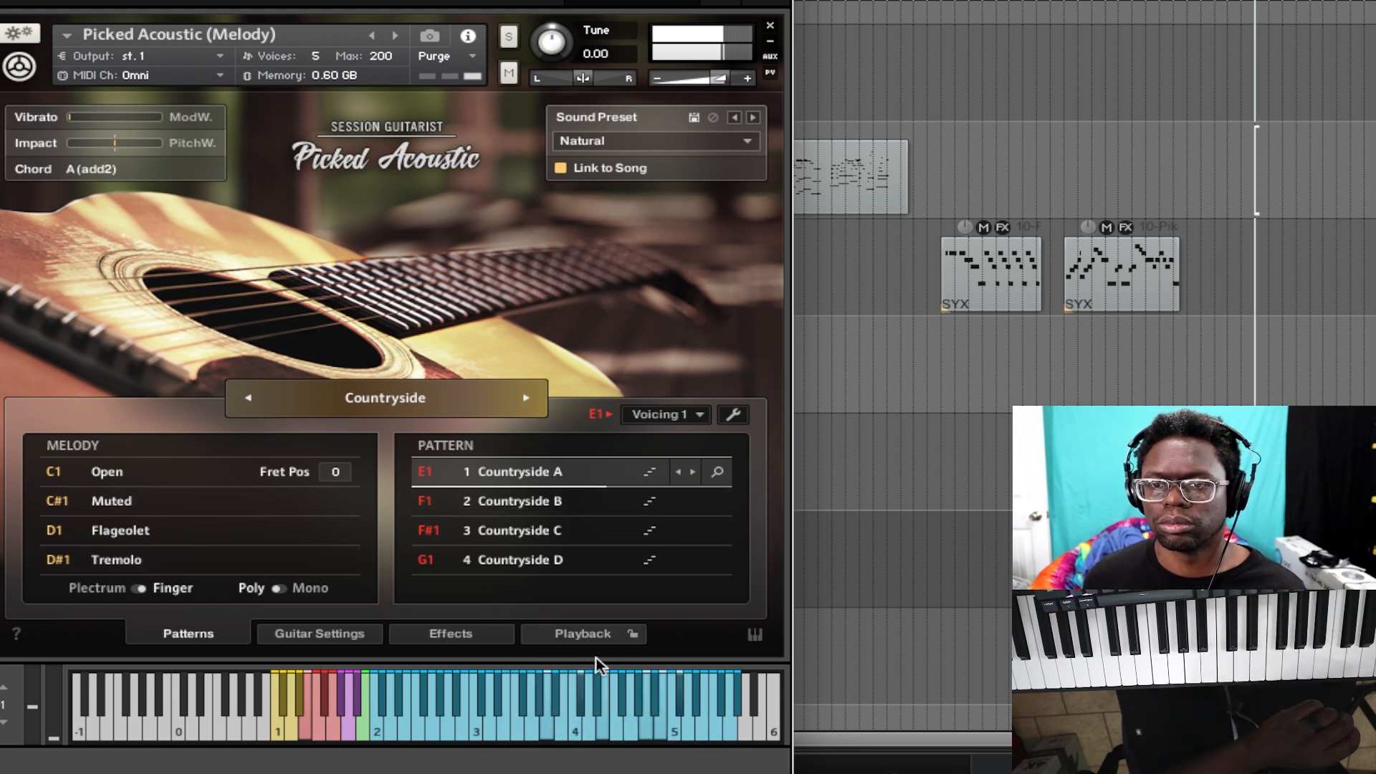
# Set the playback Default Mode to Melody and return to the Countryside song's patterns.
pyautogui.click(599, 635)
pyautogui.click(674, 333)
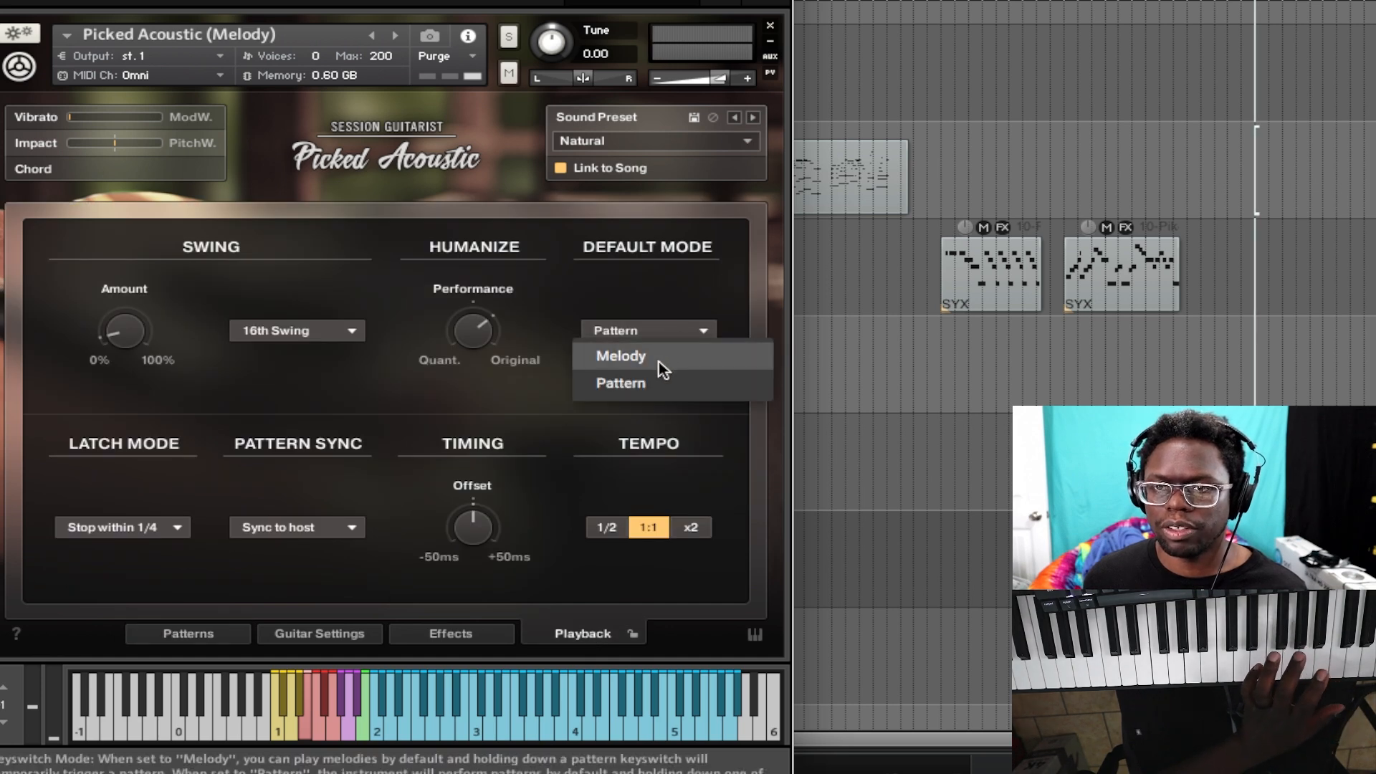
pyautogui.click(659, 359)
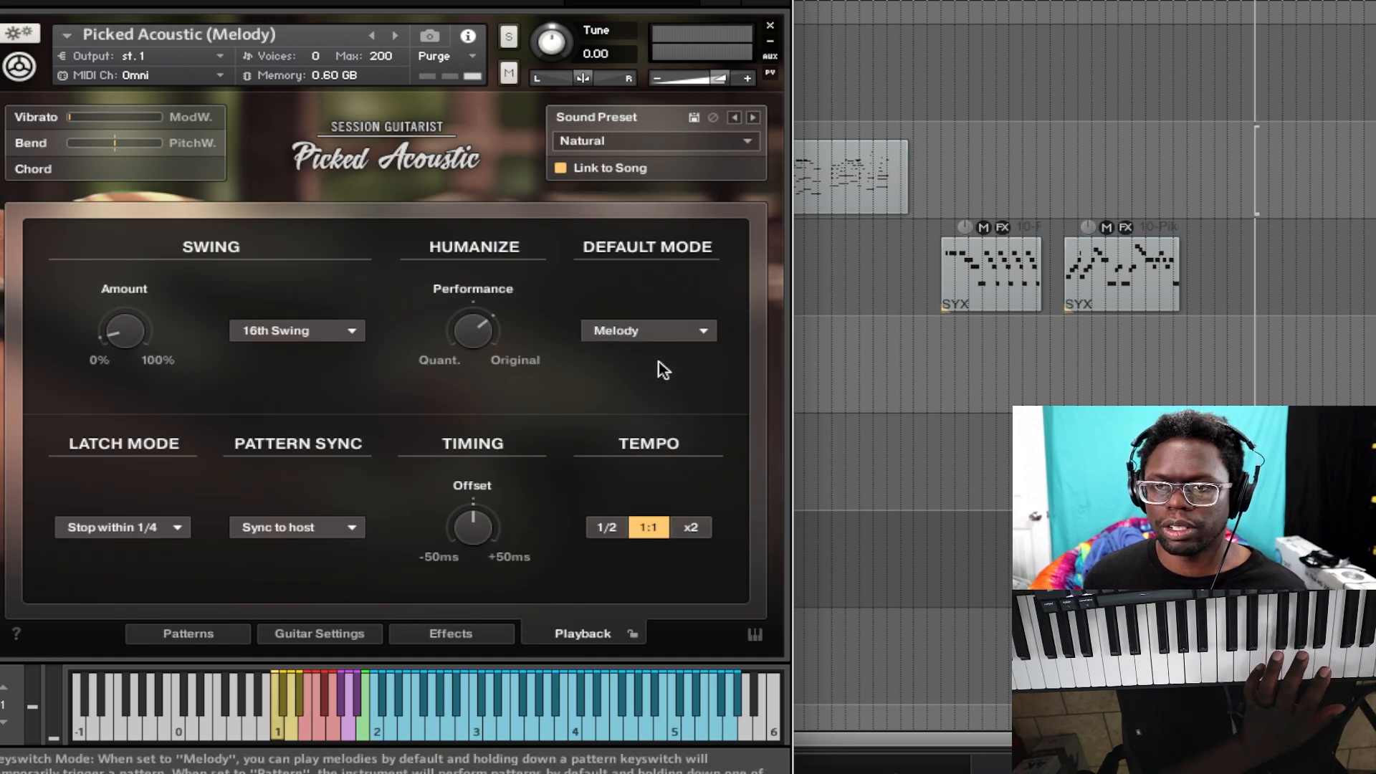
pyautogui.click(221, 635)
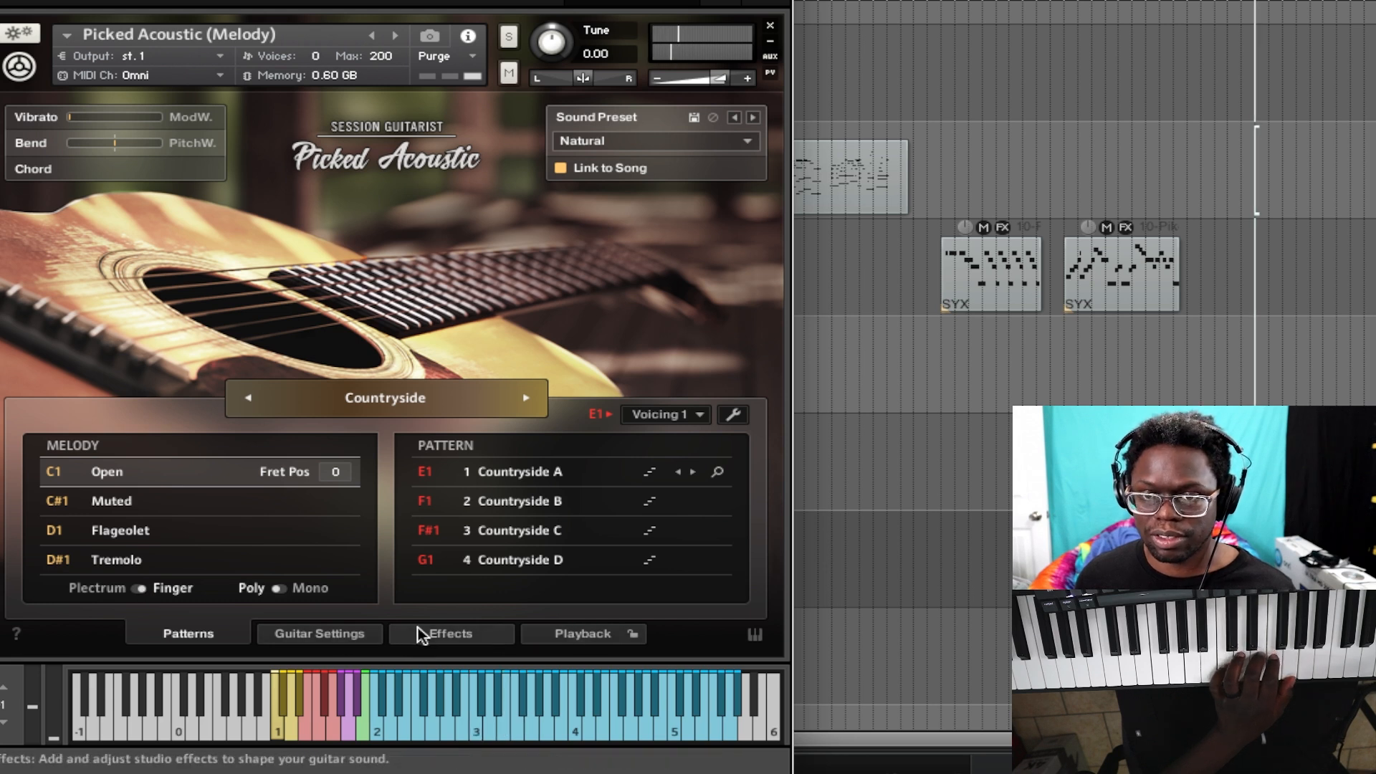
# Look over the playback and effects settings, and compare the Dynamic (MS) and Condenser (AB) microphones, leaving Condenser (AB) selected.
pyautogui.click(607, 635)
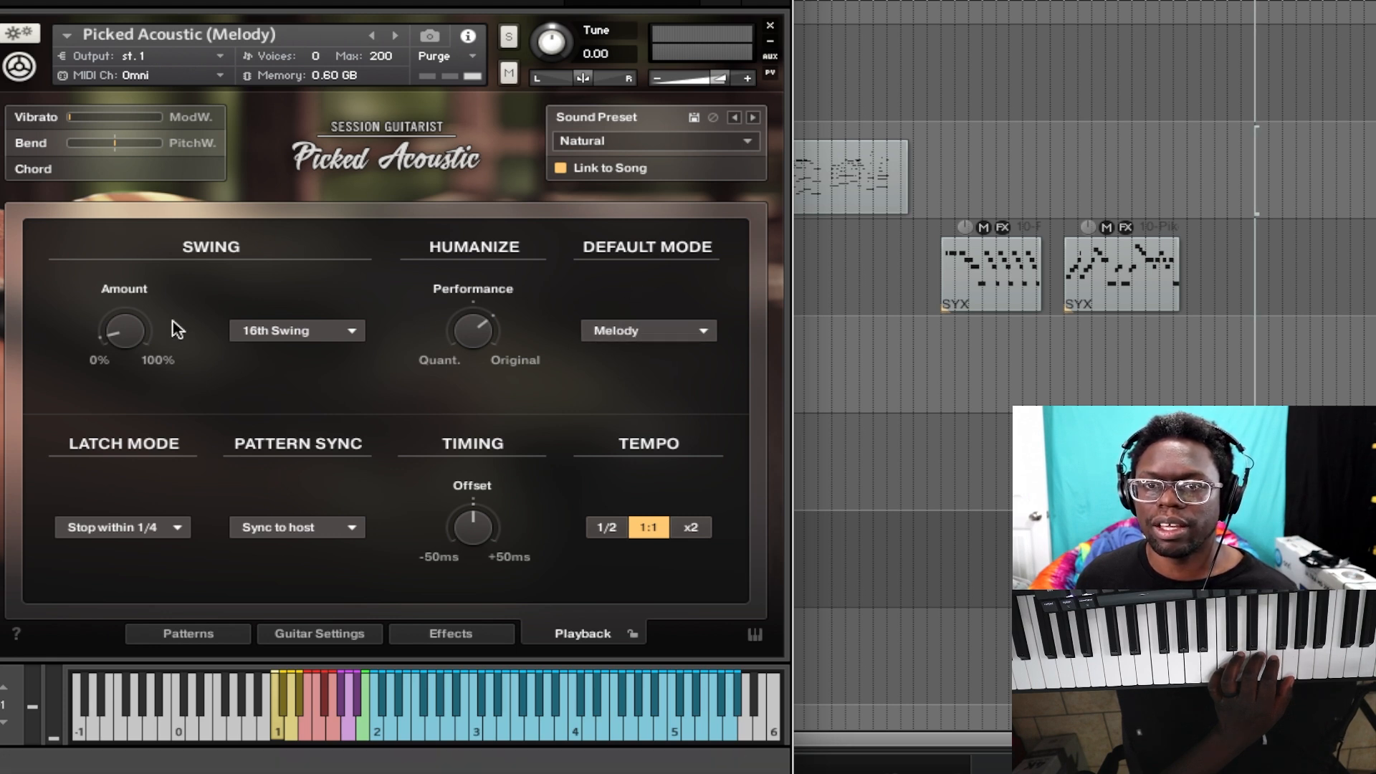
pyautogui.click(448, 633)
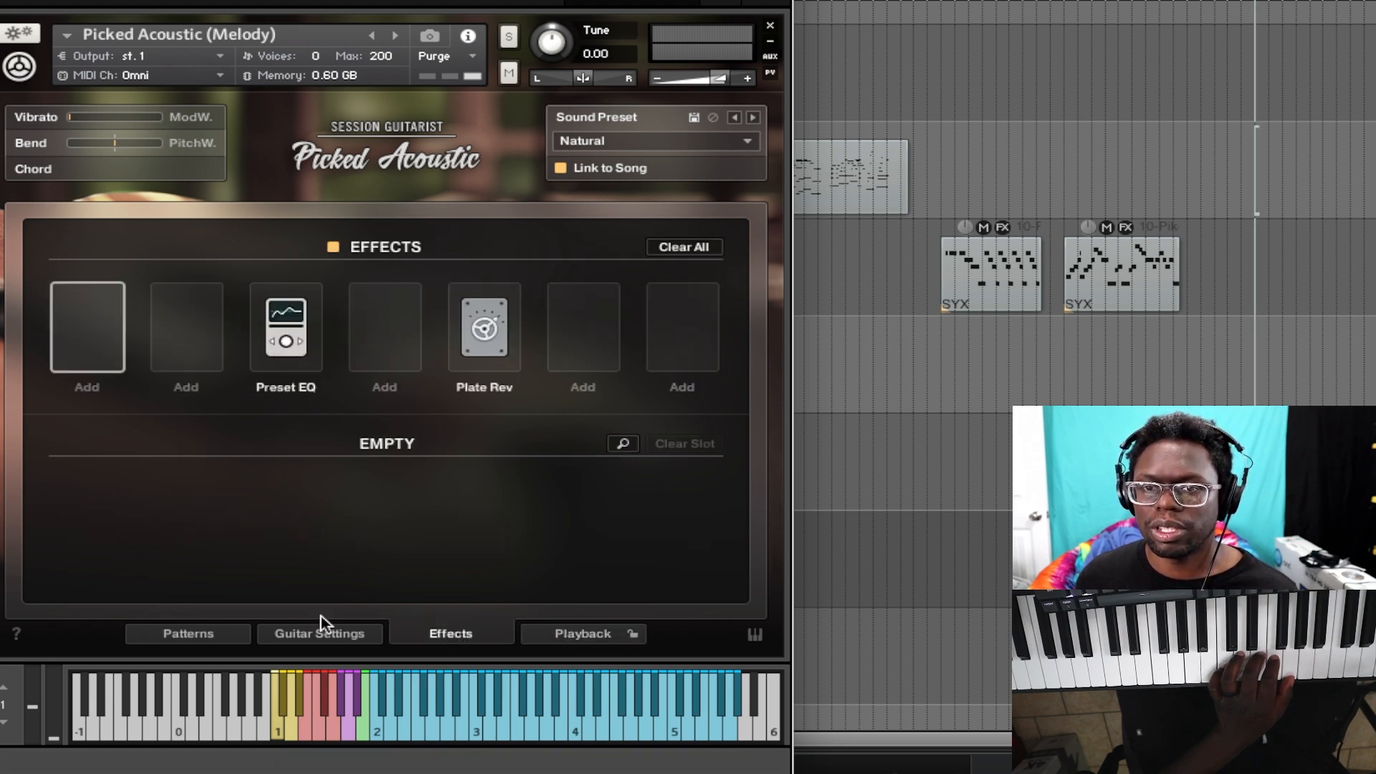
pyautogui.click(326, 641)
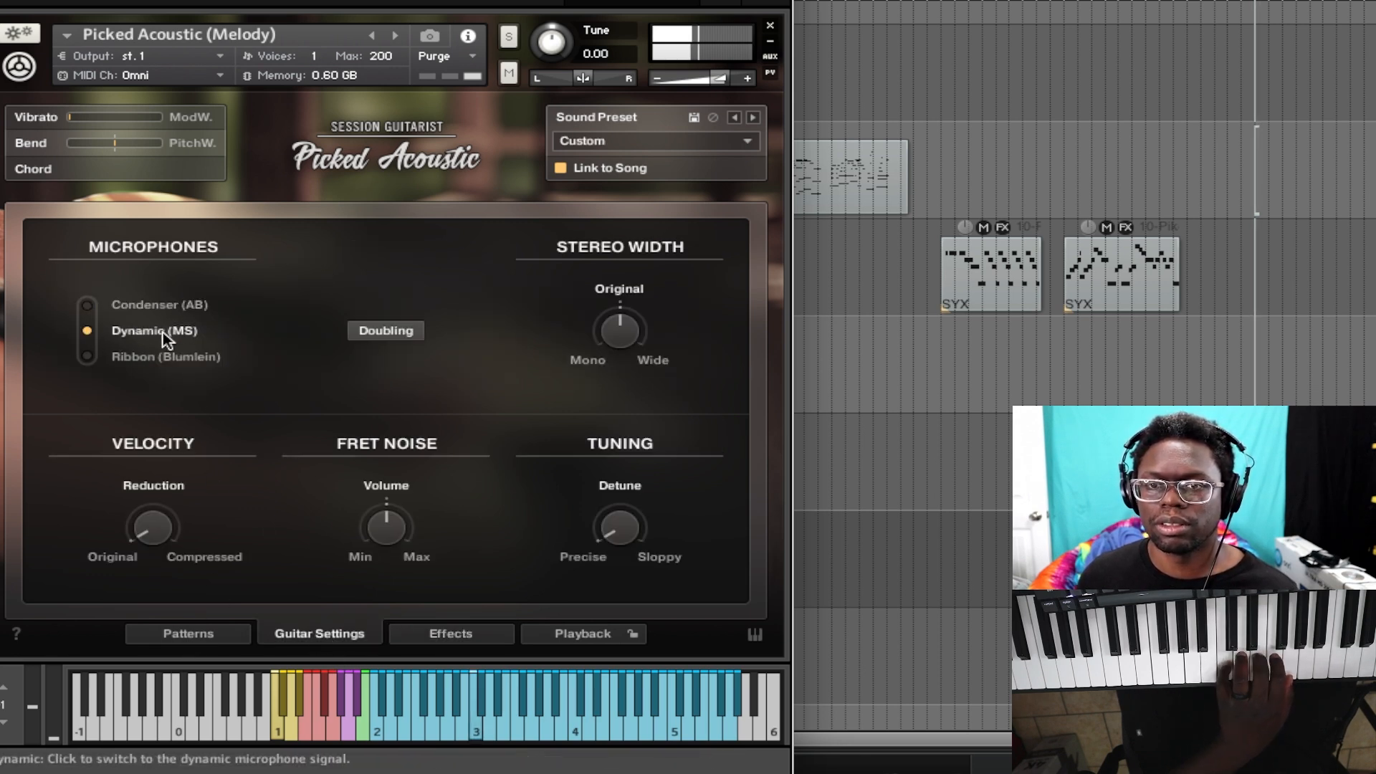
pyautogui.click(165, 306)
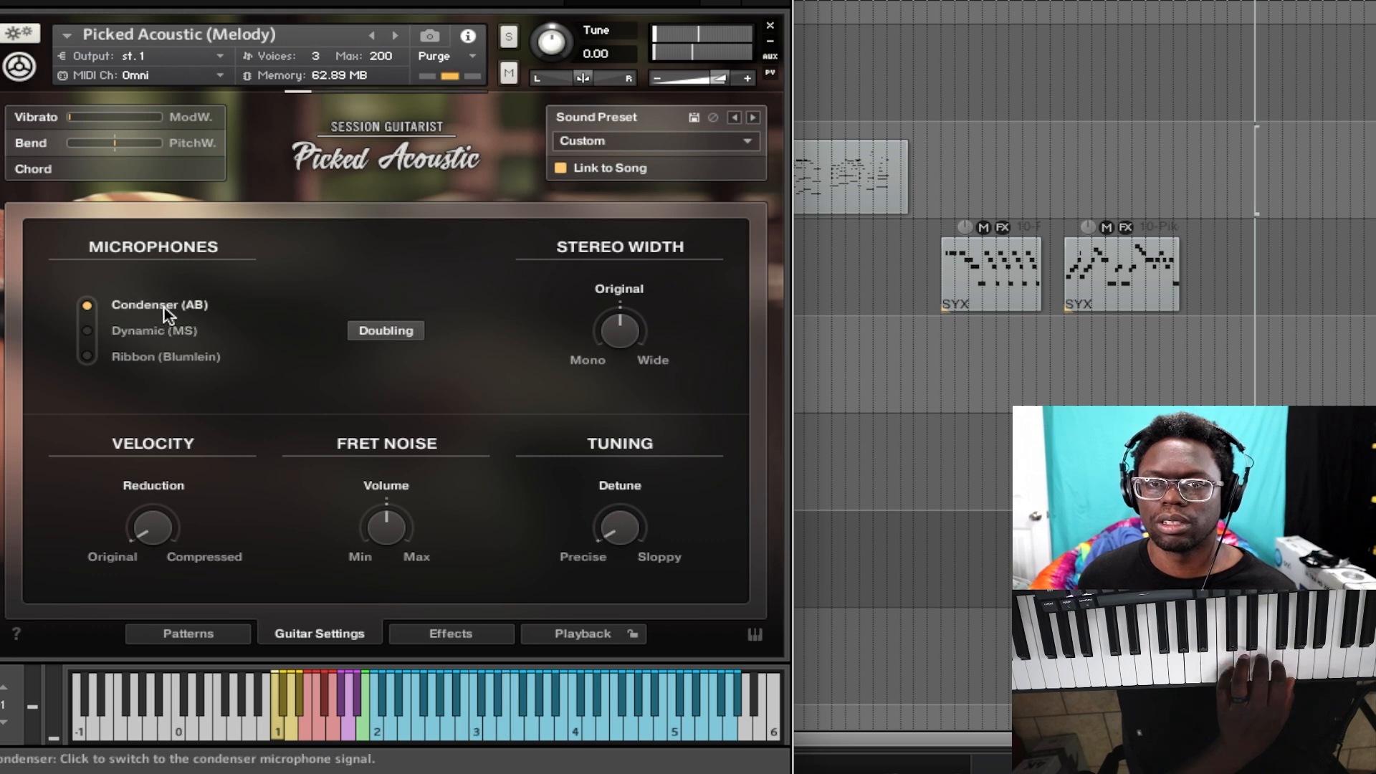
# Compare Plectrum with Finger and Poly with Mono for the Open melody articulation.
pyautogui.click(221, 635)
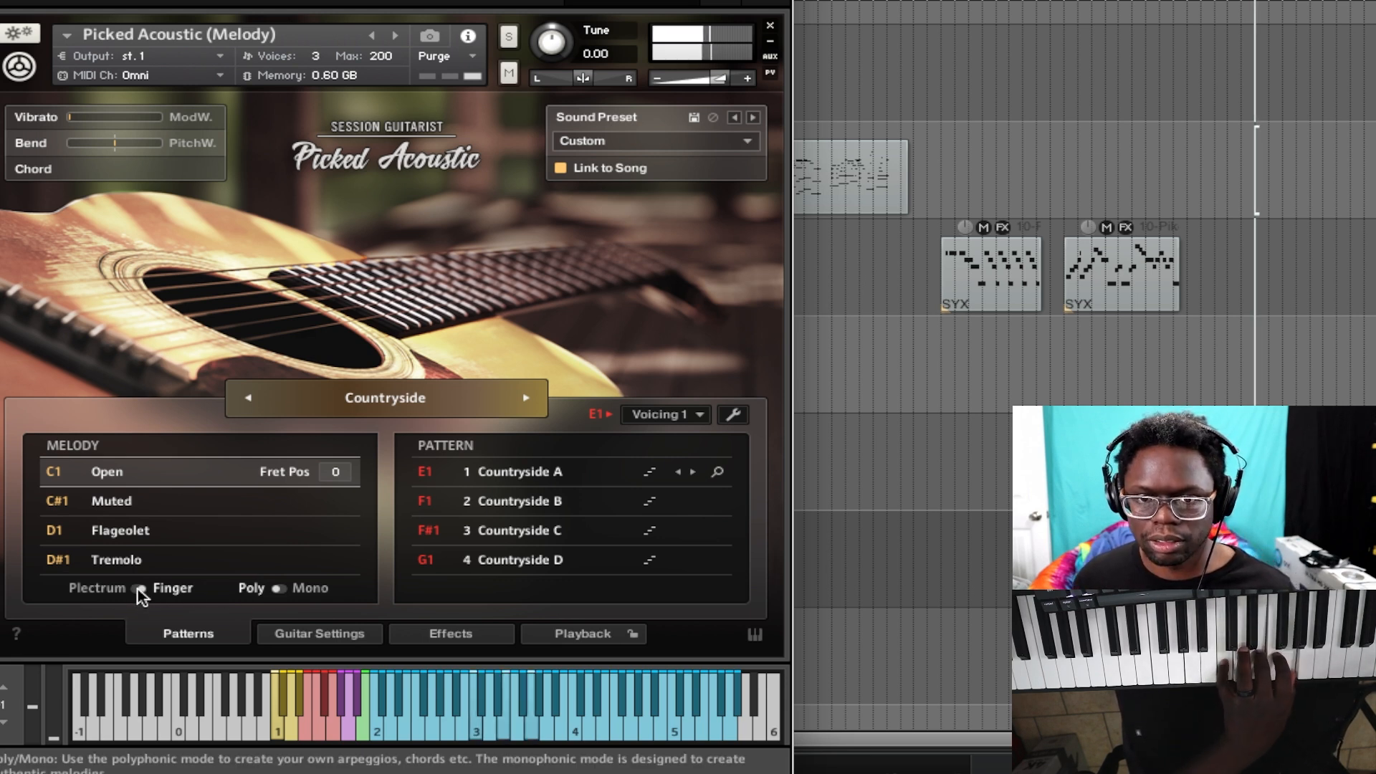
pyautogui.click(139, 589)
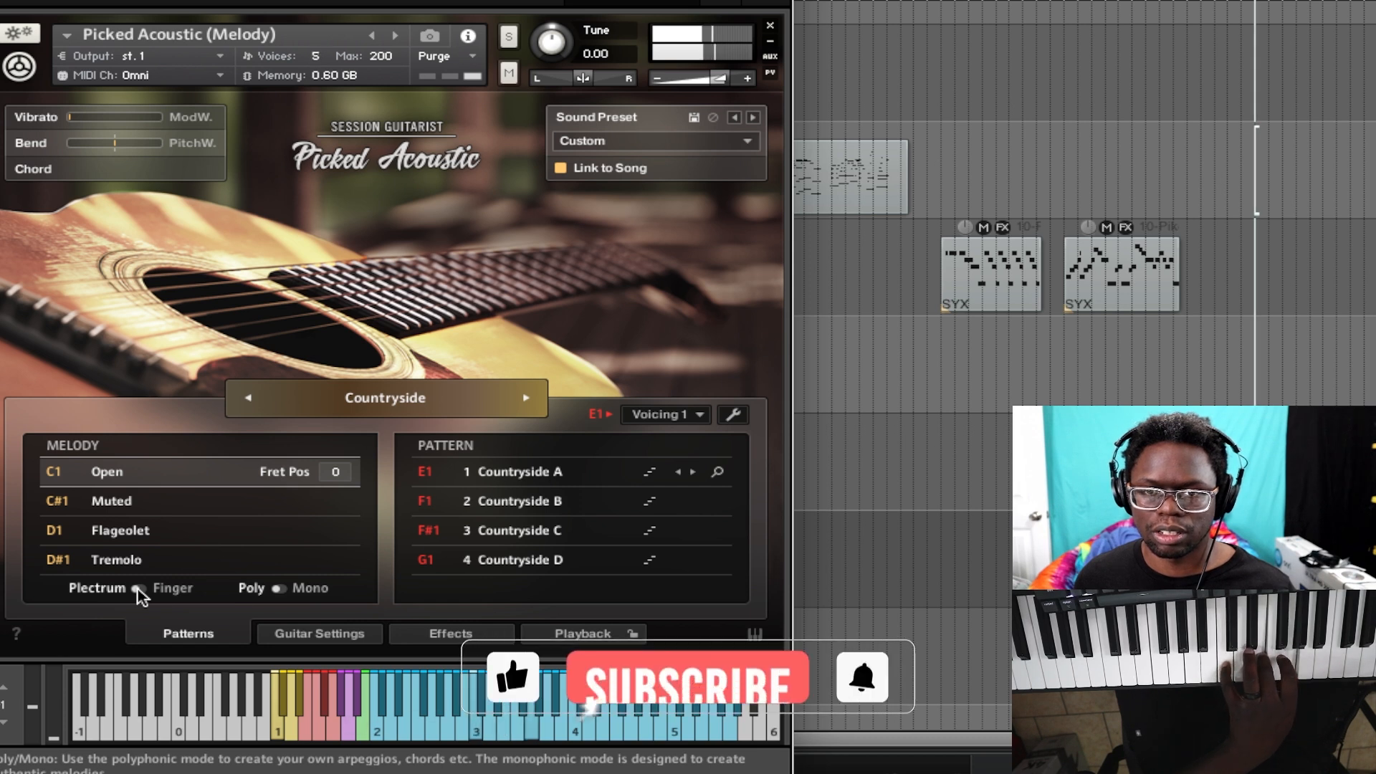
pyautogui.click(139, 589)
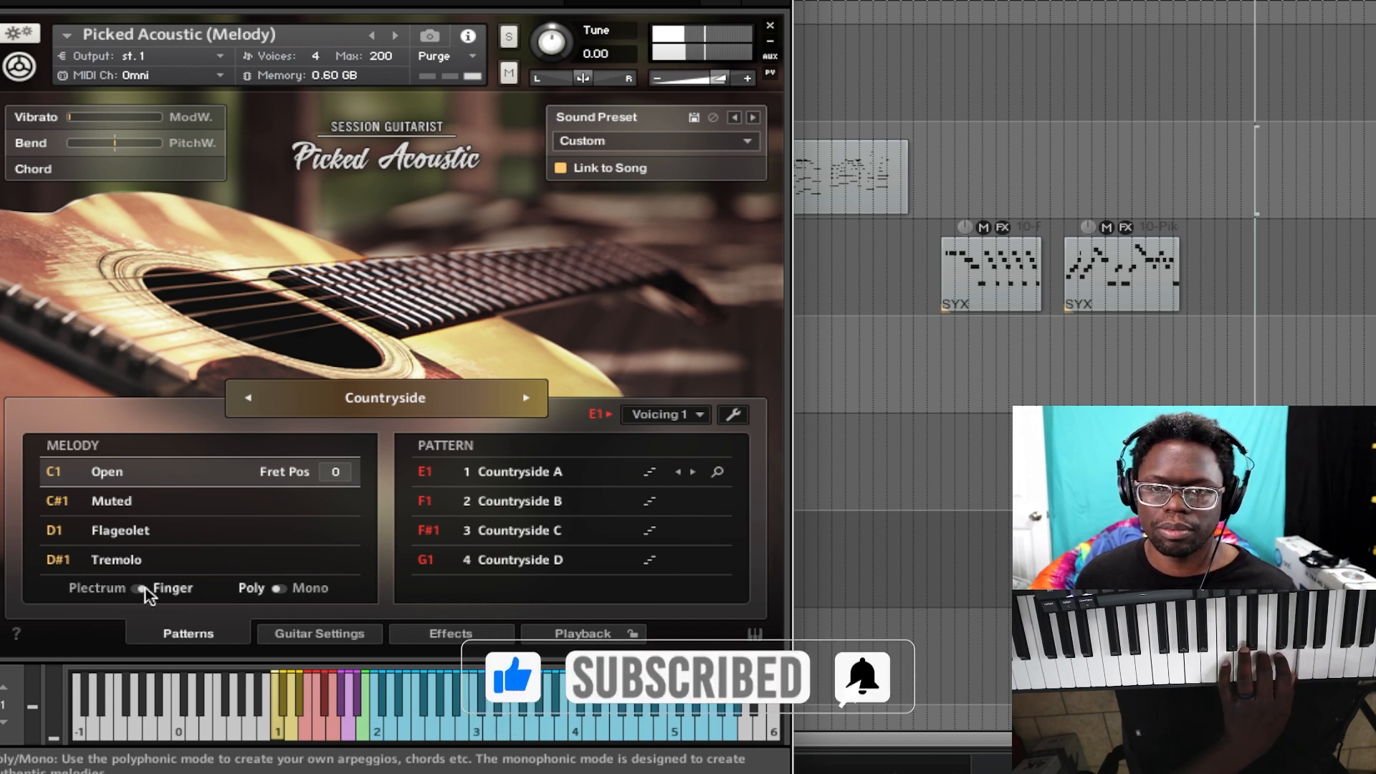
pyautogui.click(281, 589)
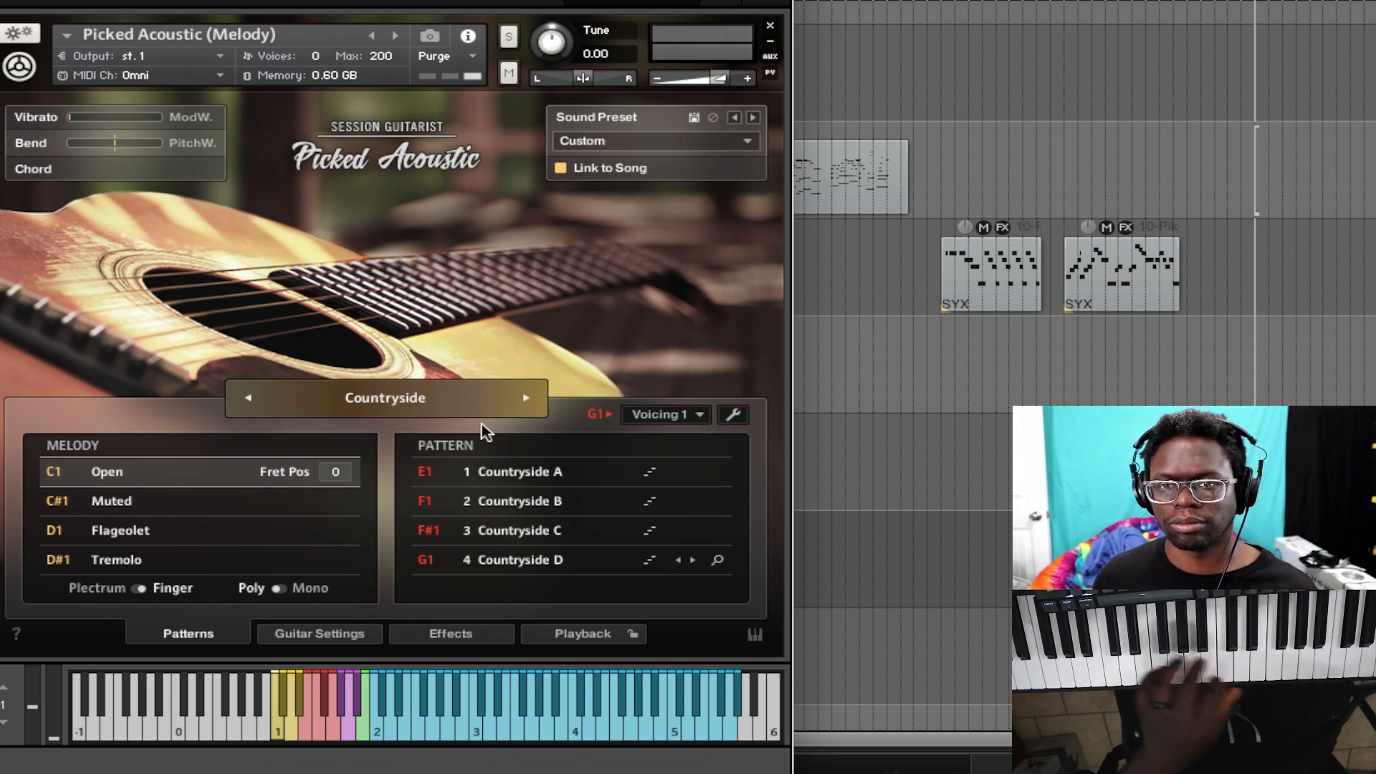
# Load the Busker song from the Song Browser into the Melody instrument.
pyautogui.click(399, 403)
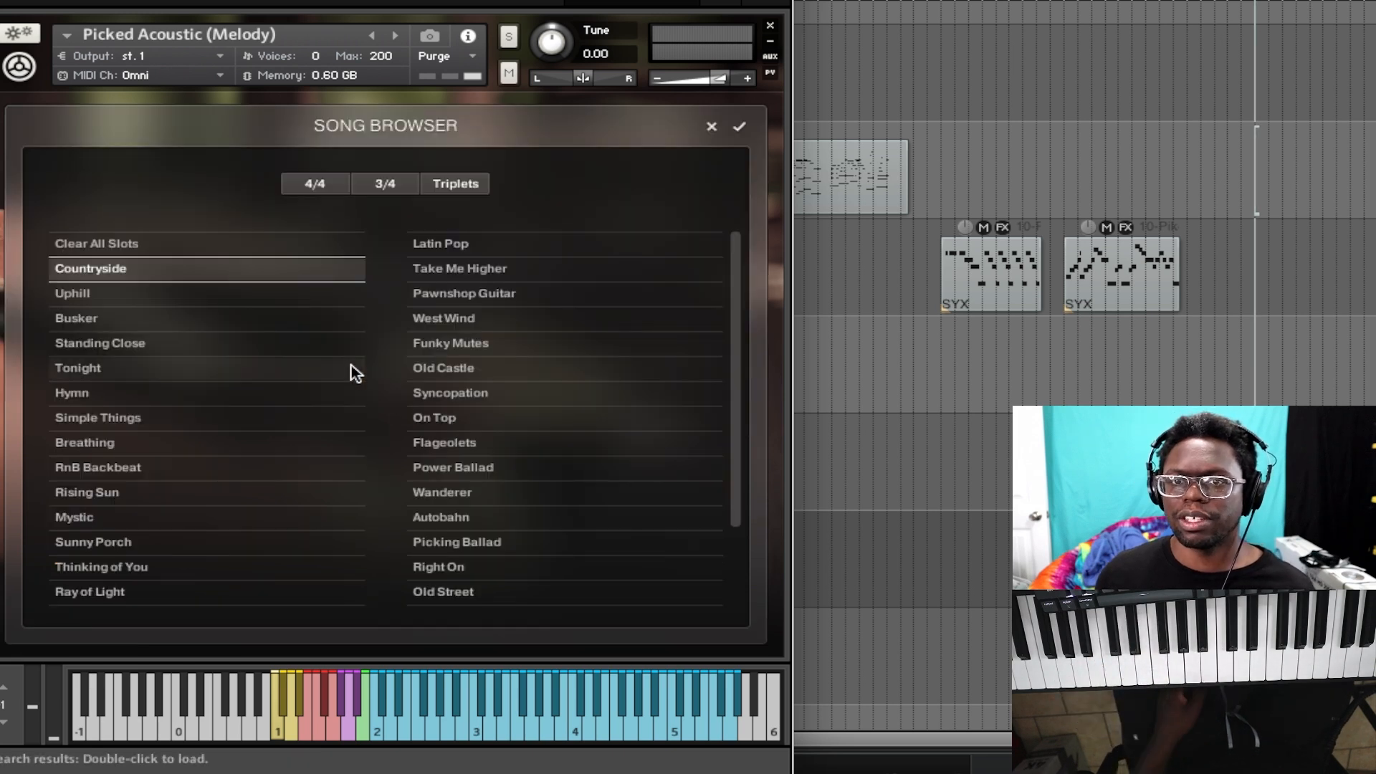
pyautogui.click(119, 319)
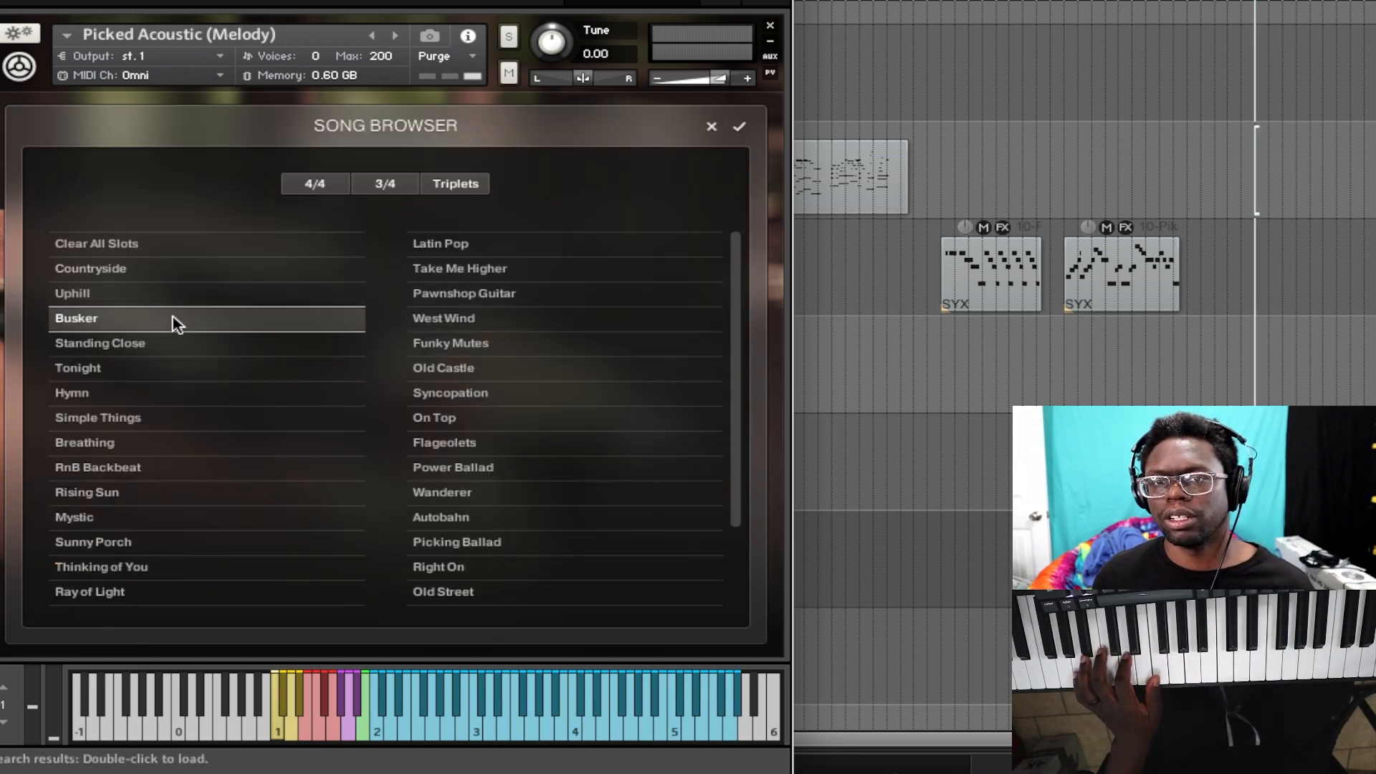
pyautogui.click(739, 130)
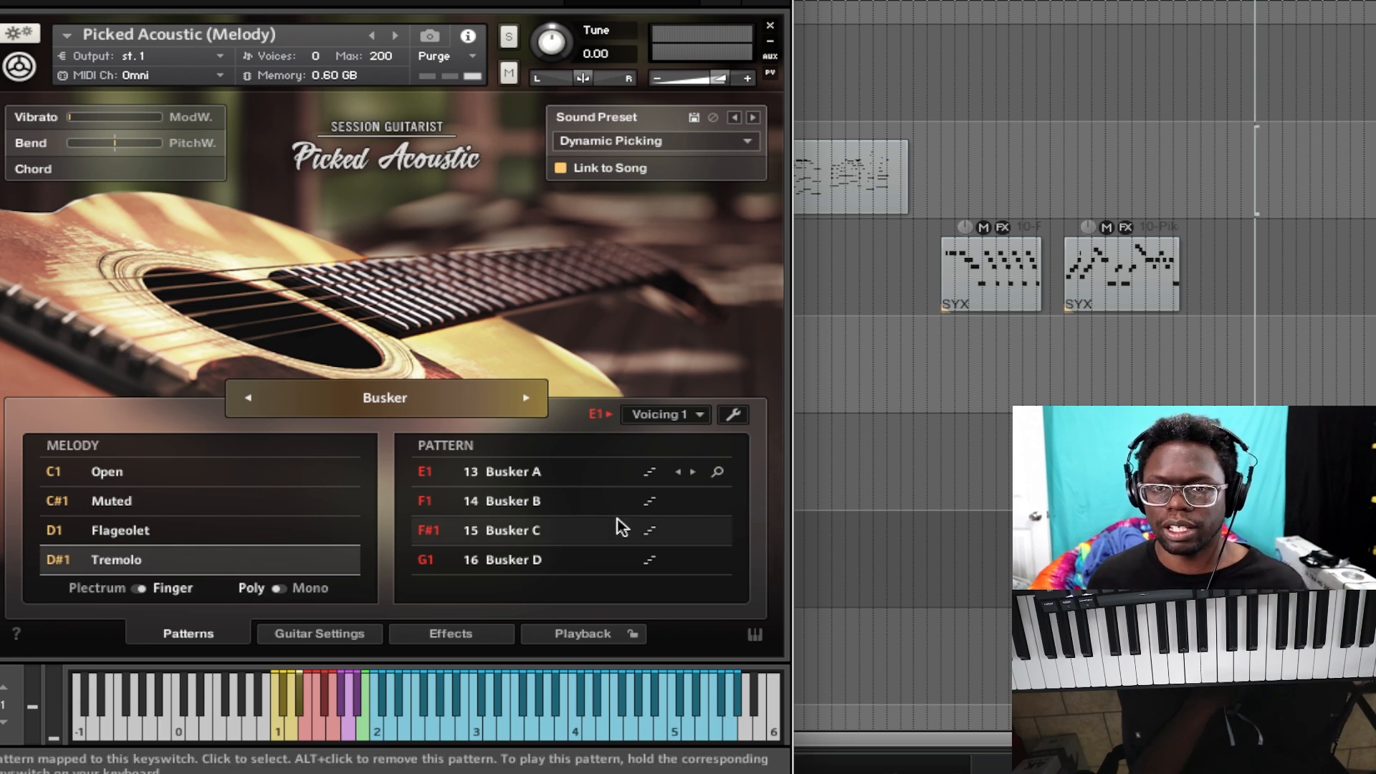
# Load the Picked Acoustic instrument from the Session Guitarist library and audition its Countryside F pattern.
pyautogui.click(277, 2)
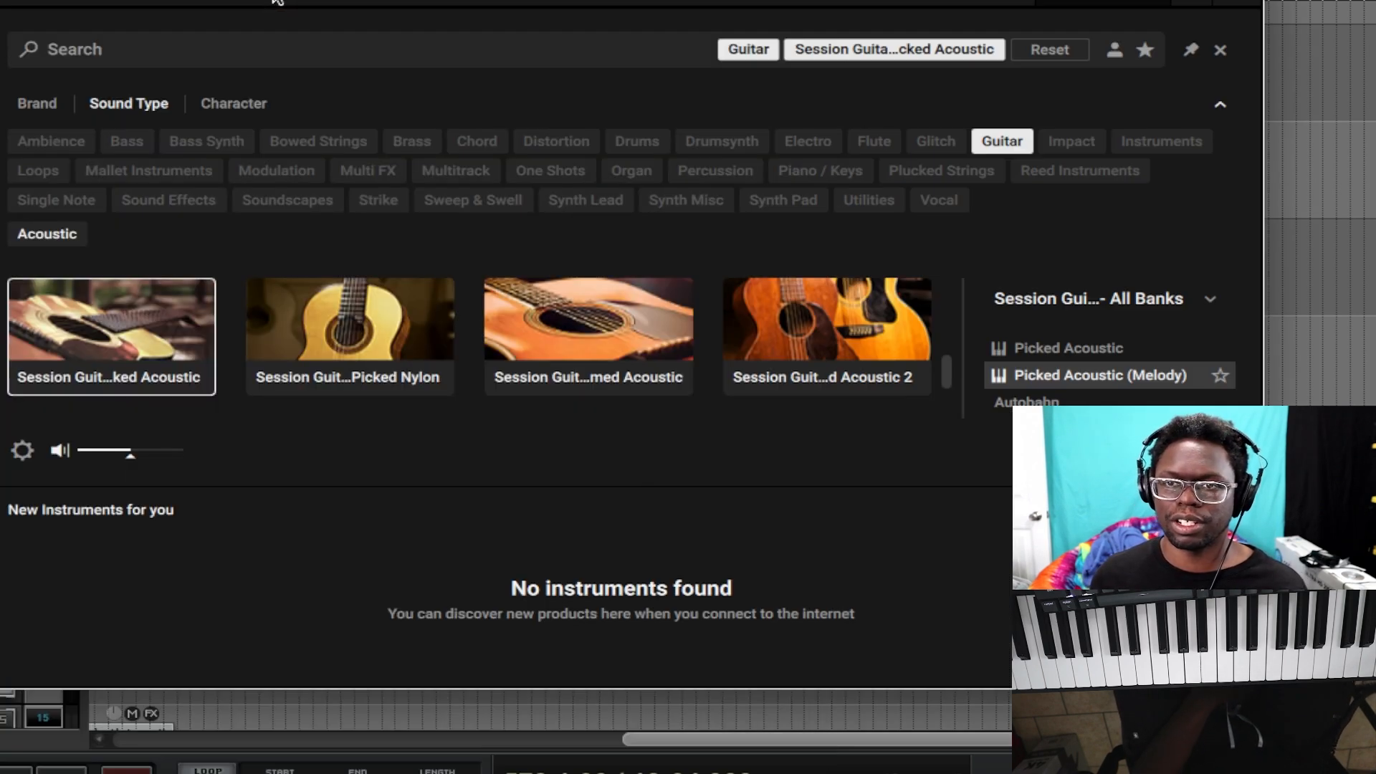
pyautogui.click(1108, 352)
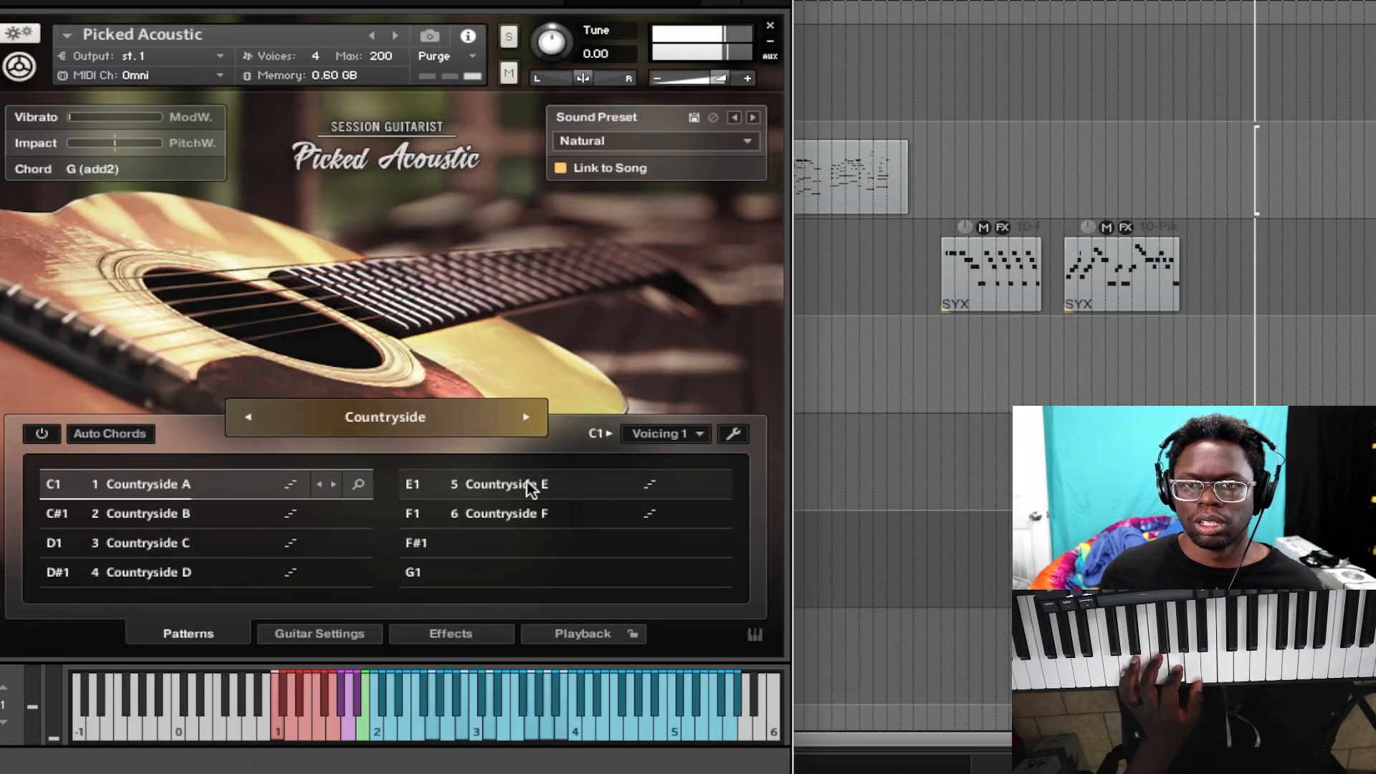
pyautogui.click(517, 517)
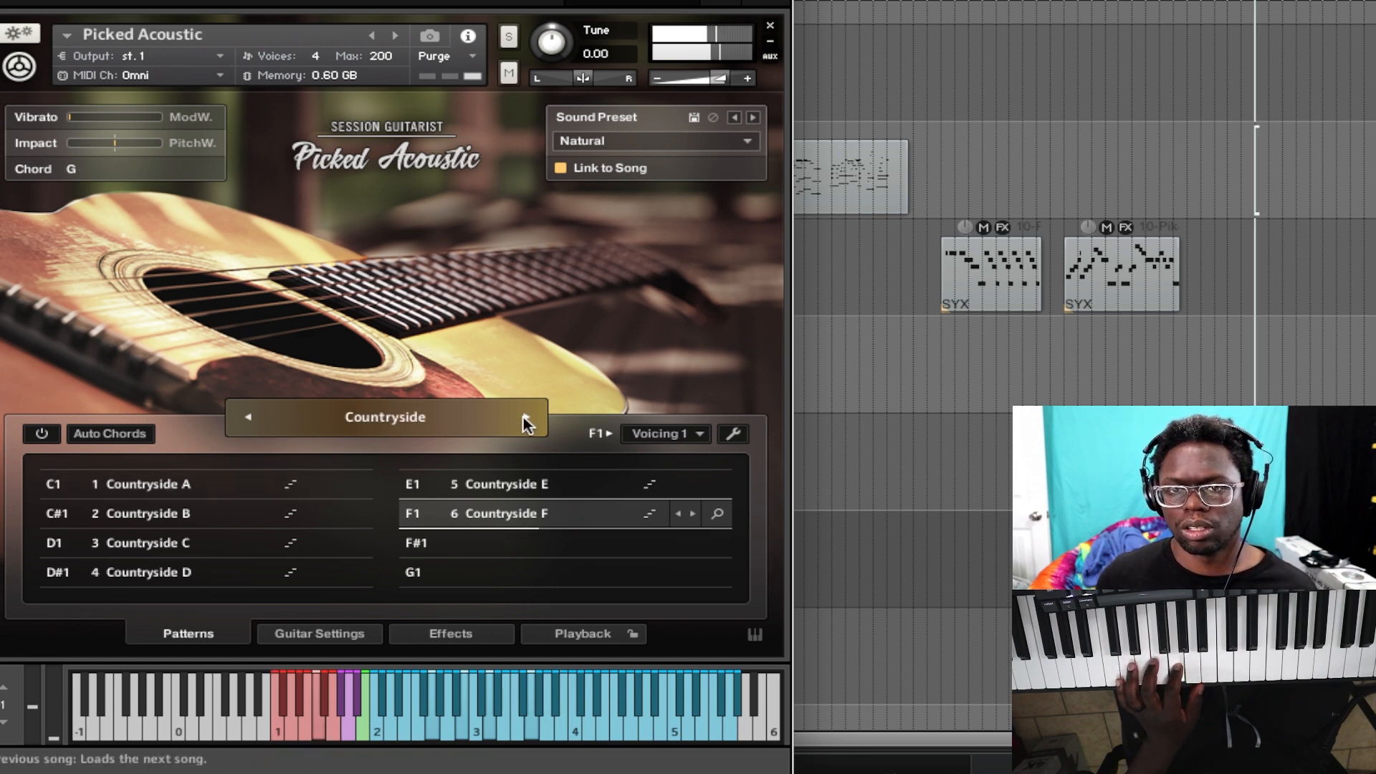
# Load the next song, Uphill, and set the Auto Chords key to D.
pyautogui.click(524, 420)
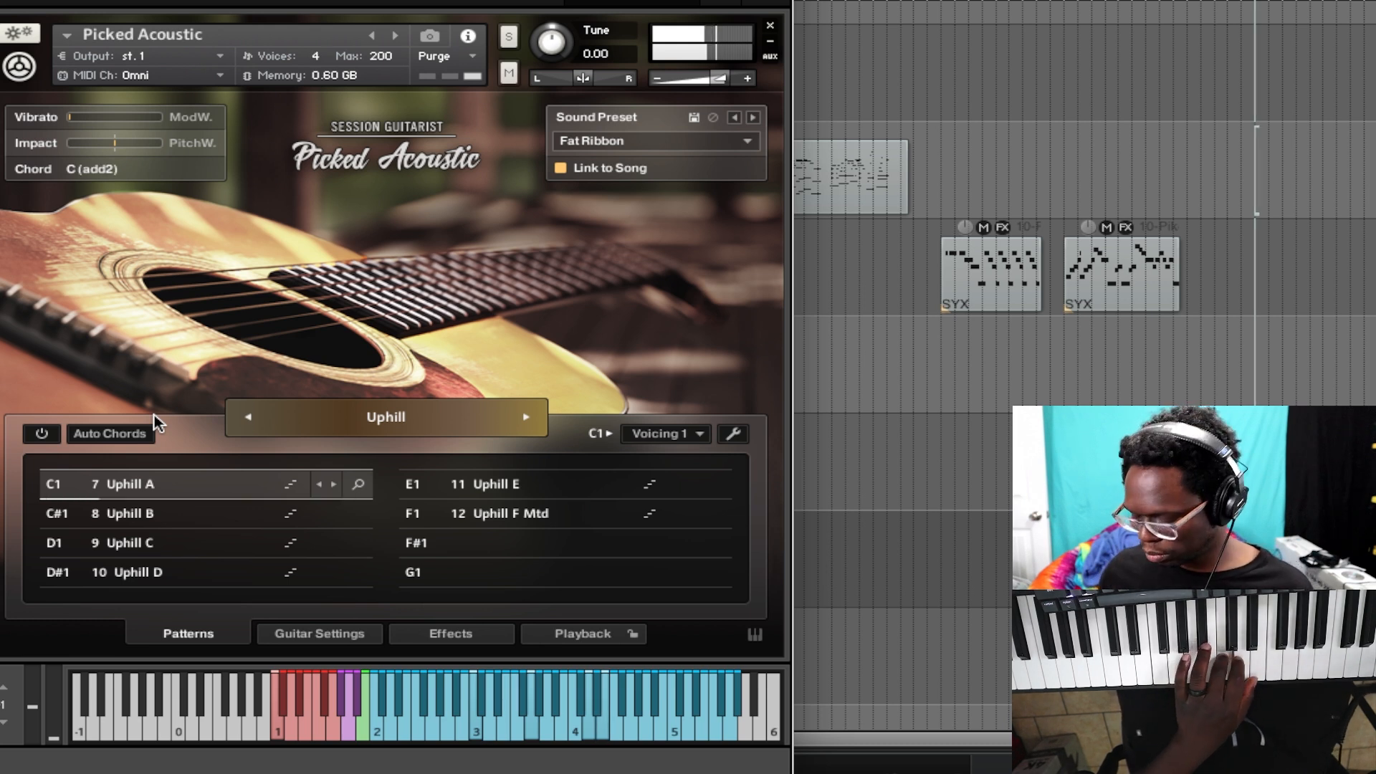
pyautogui.click(119, 434)
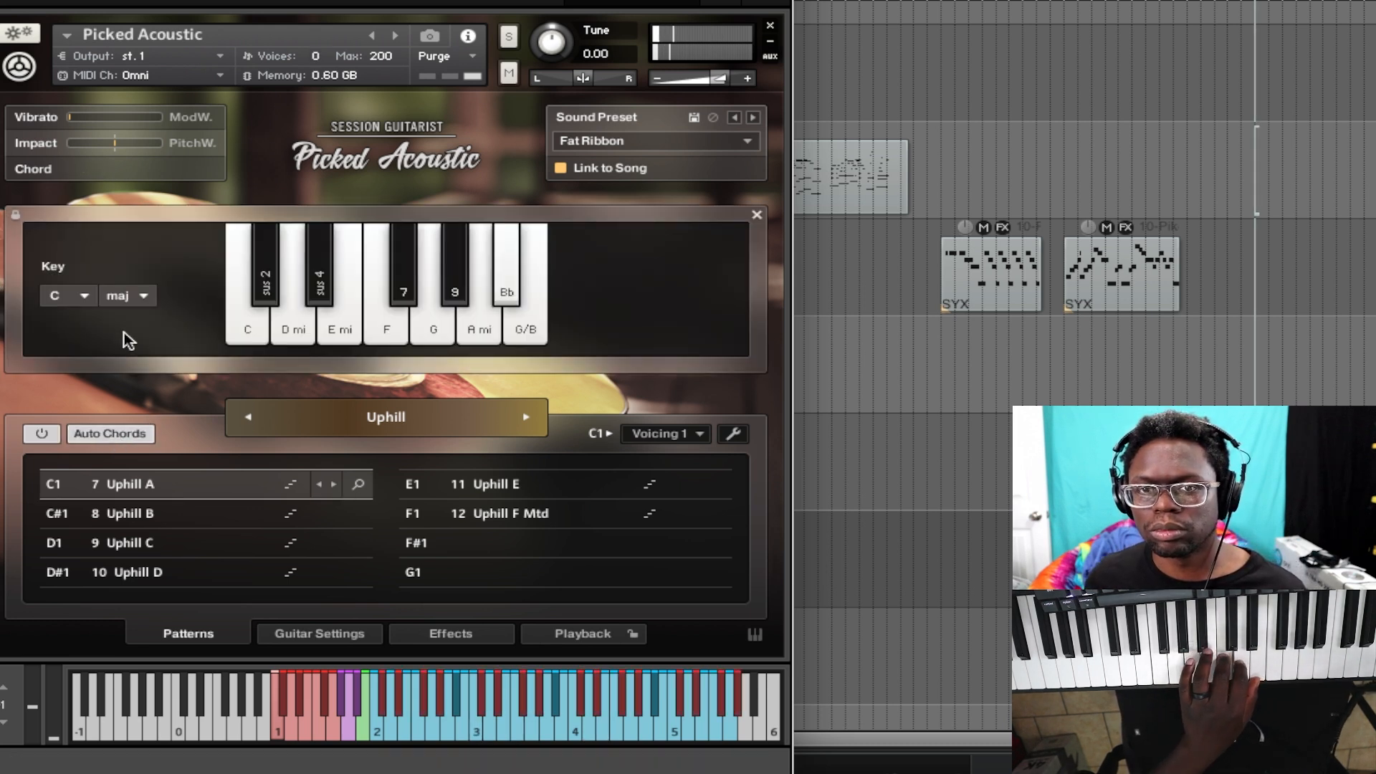
pyautogui.click(86, 298)
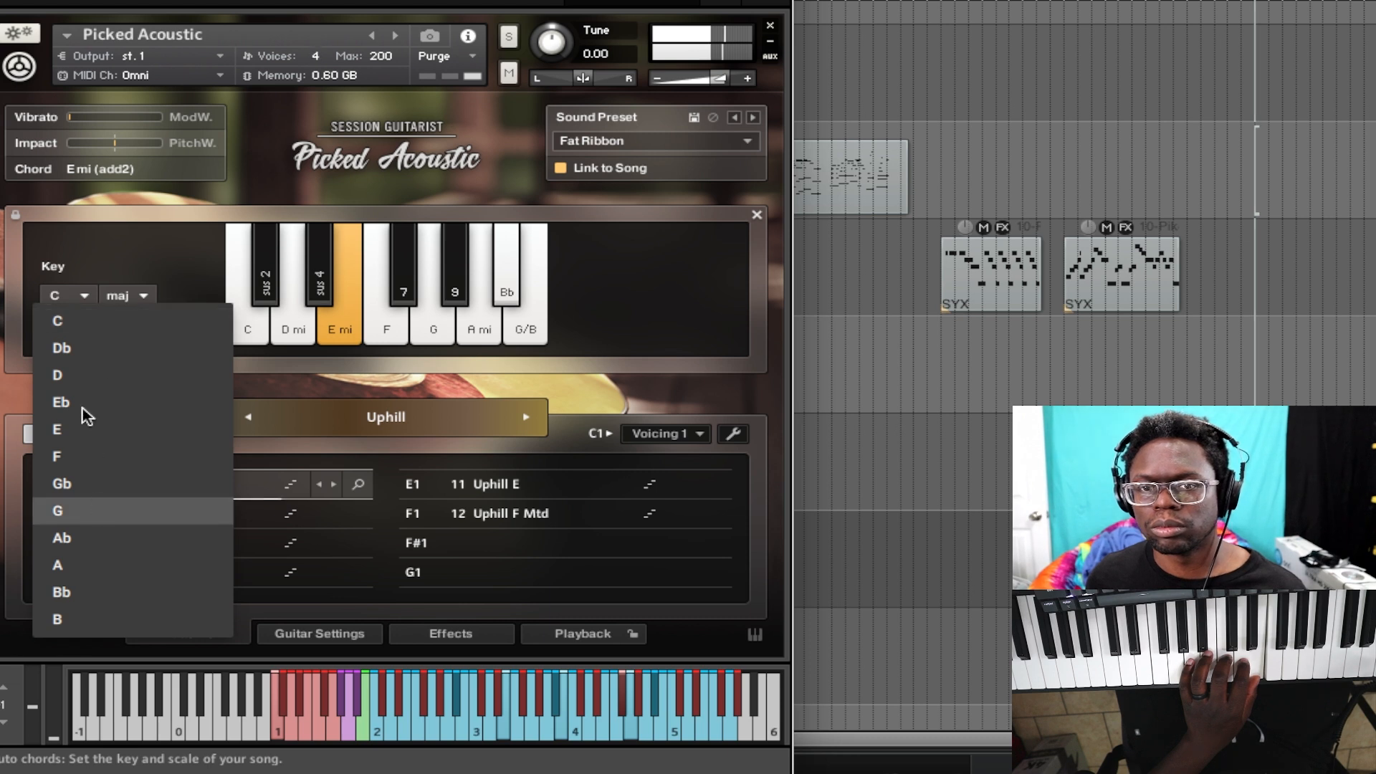
pyautogui.click(91, 376)
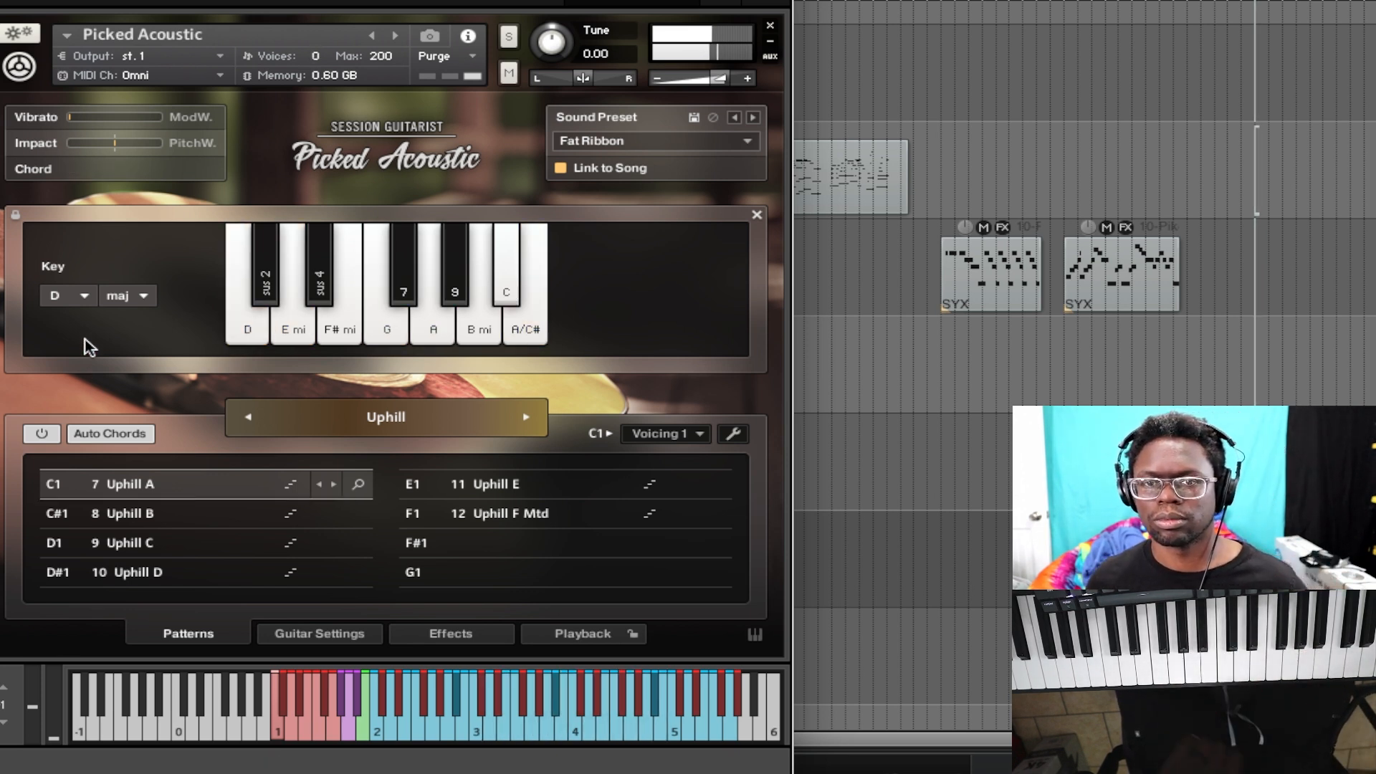
pyautogui.click(81, 299)
pyautogui.click(77, 321)
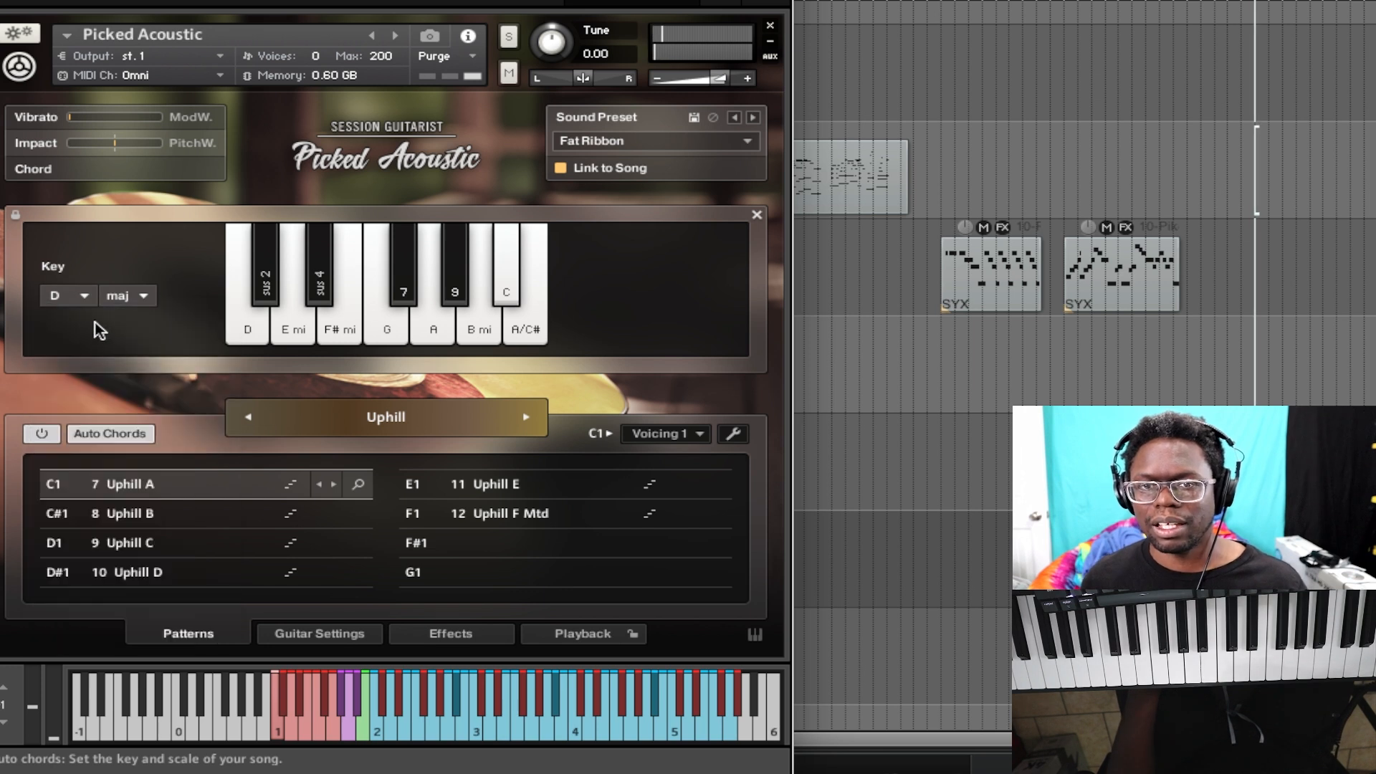
pyautogui.click(111, 434)
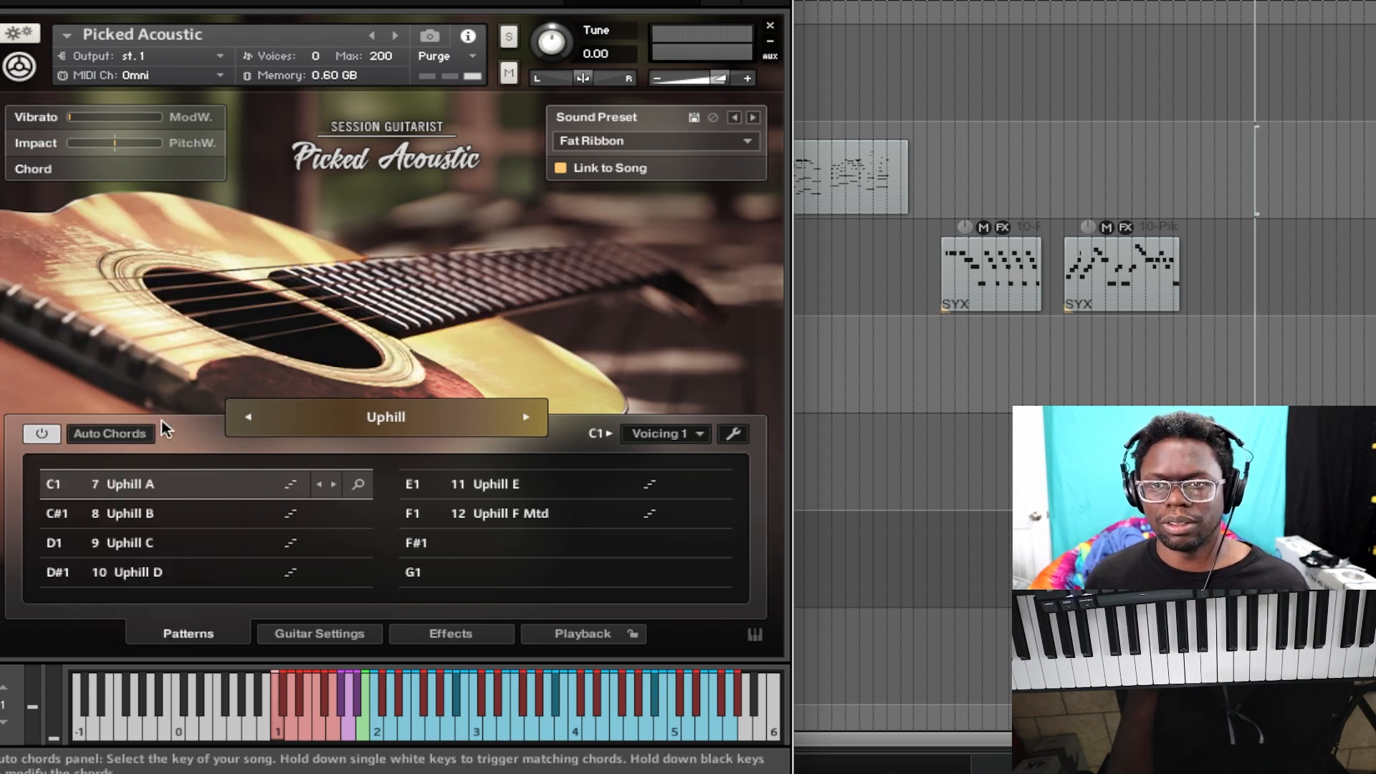